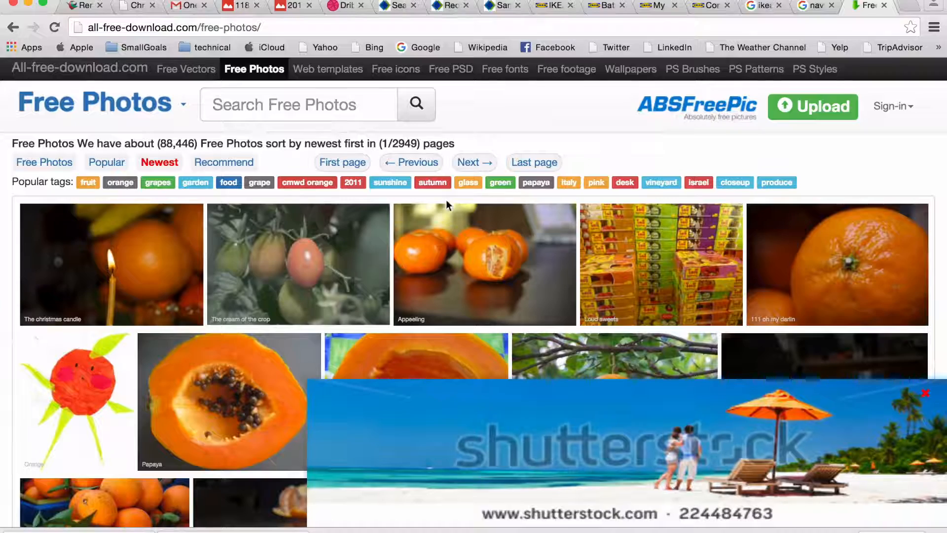
Step: Dismiss the Shutterstock ad, browse the Free Photos grid, and return to the Illustrator banner
click(924, 397)
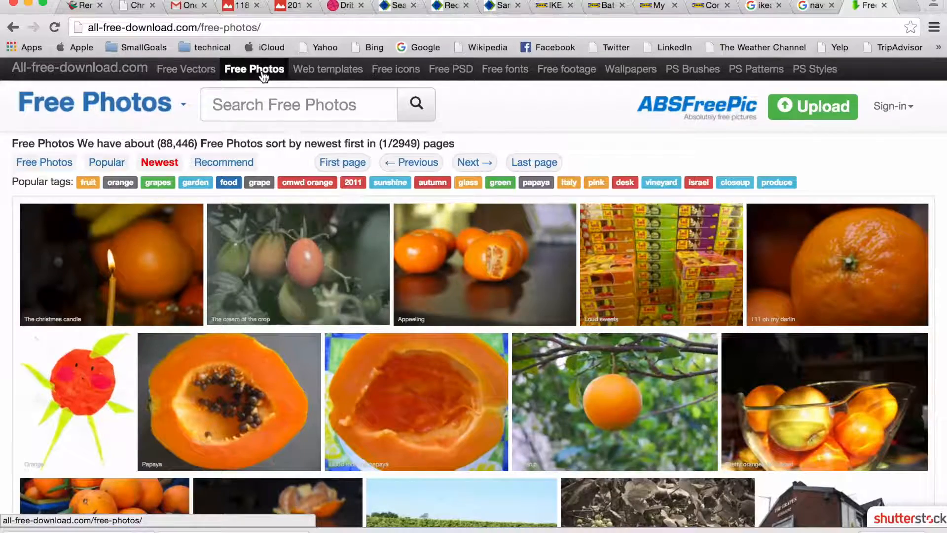
scroll(278, 281, down, 10)
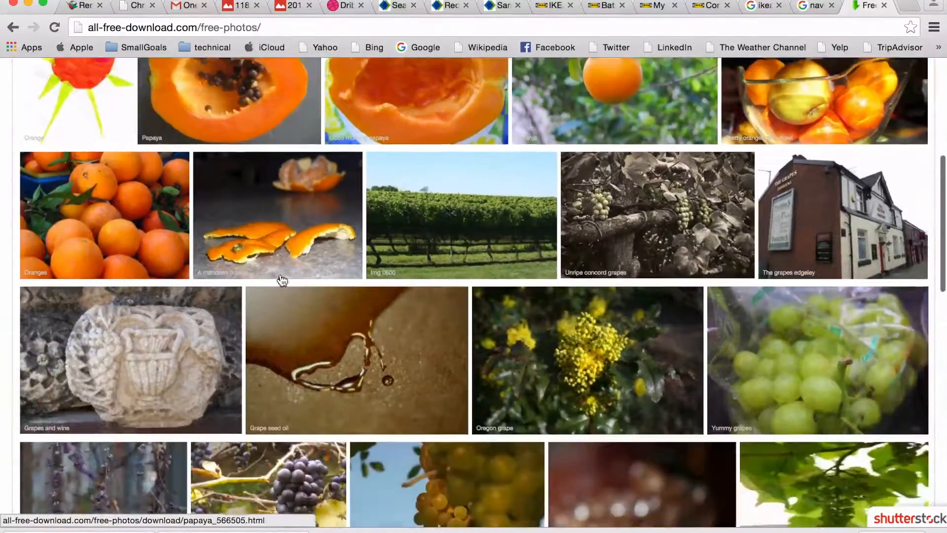
scroll(283, 280, down, 7)
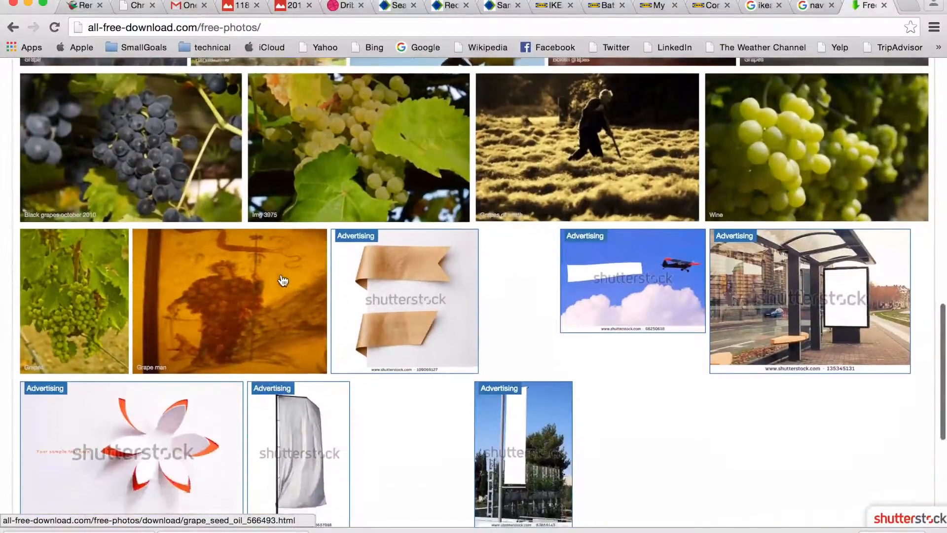
scroll(283, 280, up, 15)
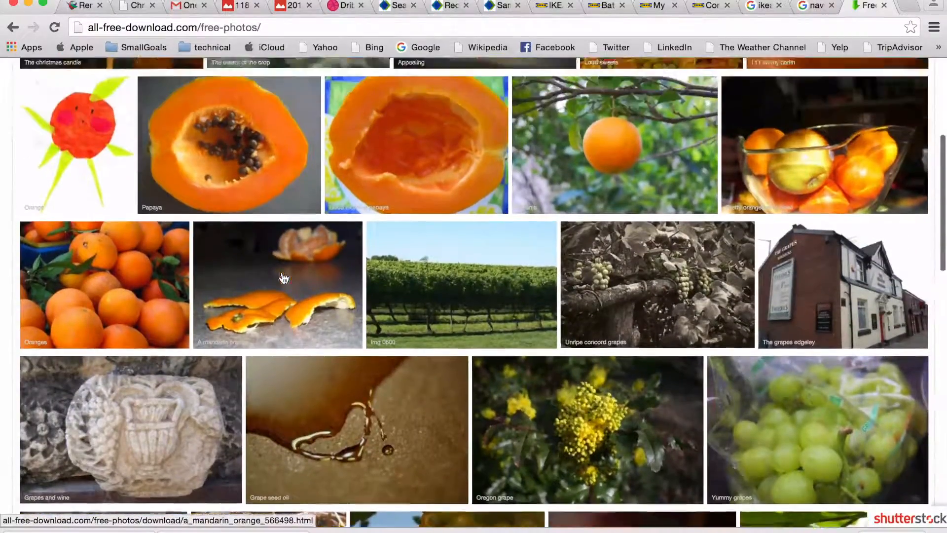
key(ctrl+Right)
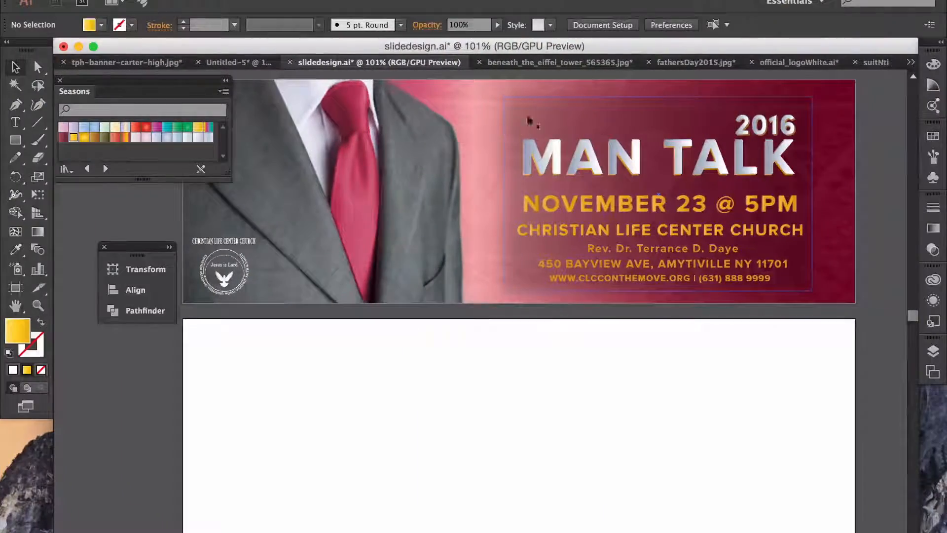
Step: Place the black-and-white Eiffel Tower photo at banner width just below the MAN TALK banner
click(597, 62)
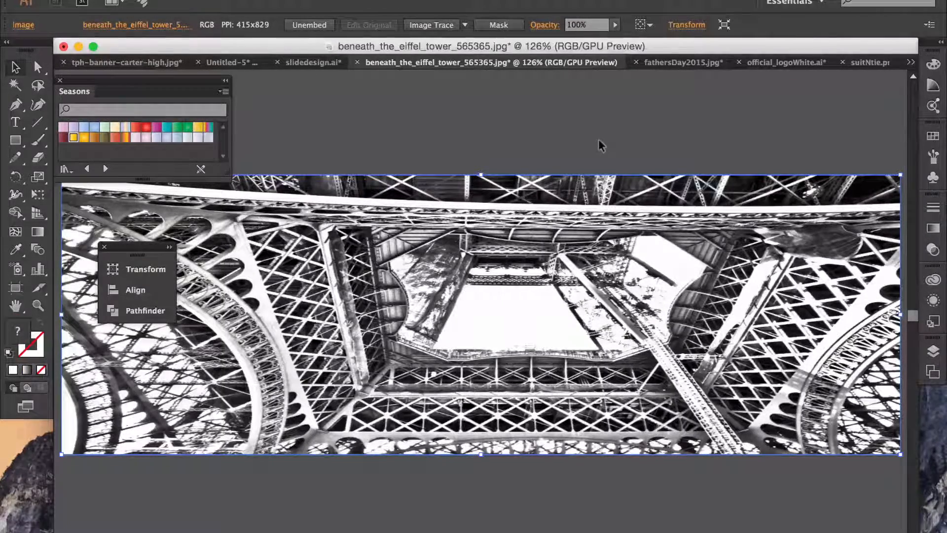
drag(137, 247, 294, 94)
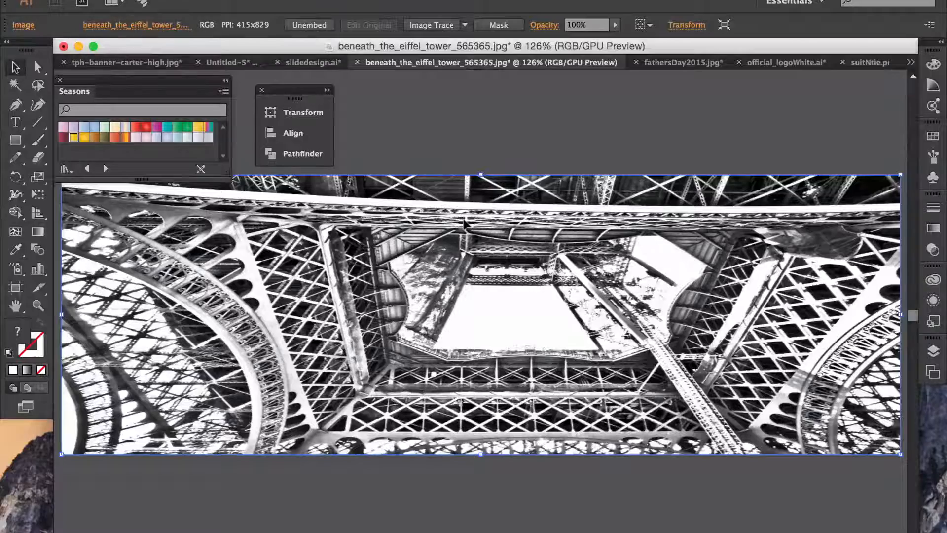
scroll(463, 226, right, 2)
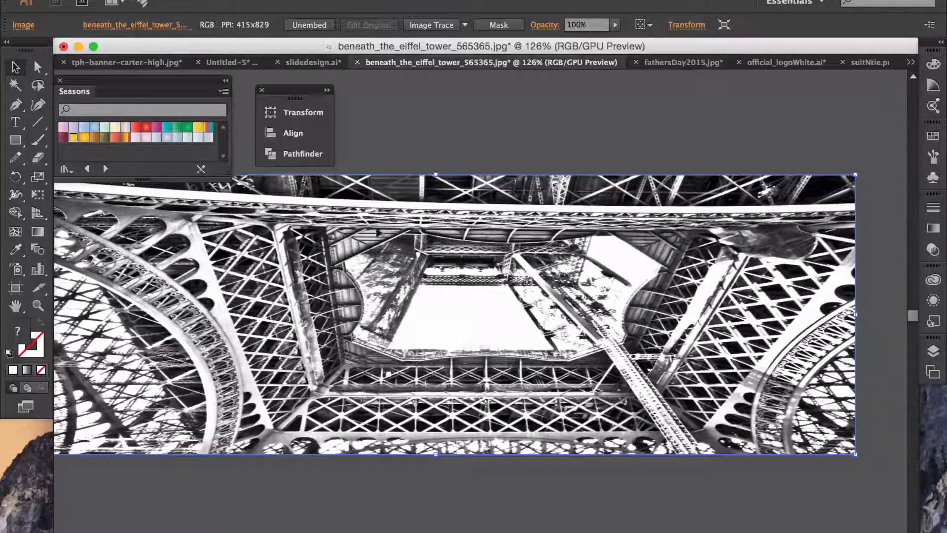
scroll(464, 226, left, 4)
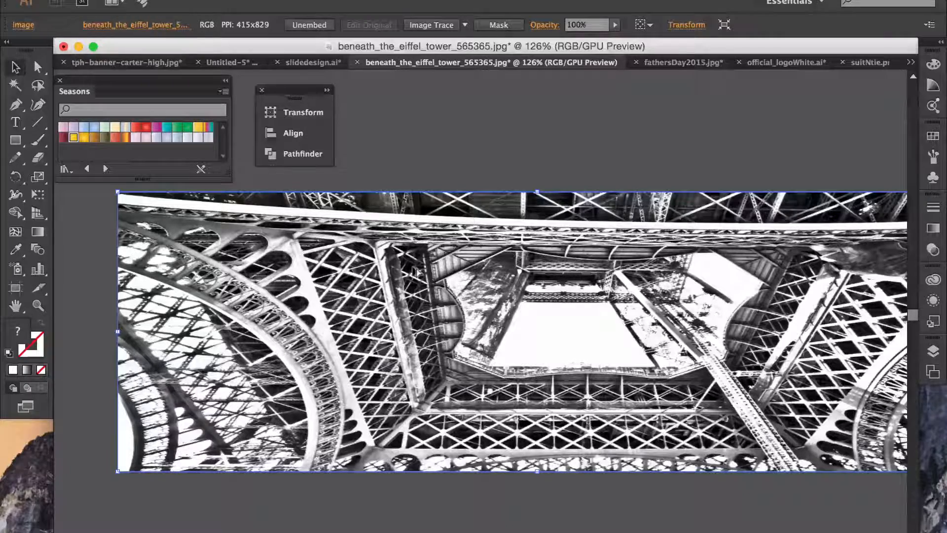
drag(415, 271, 520, 427)
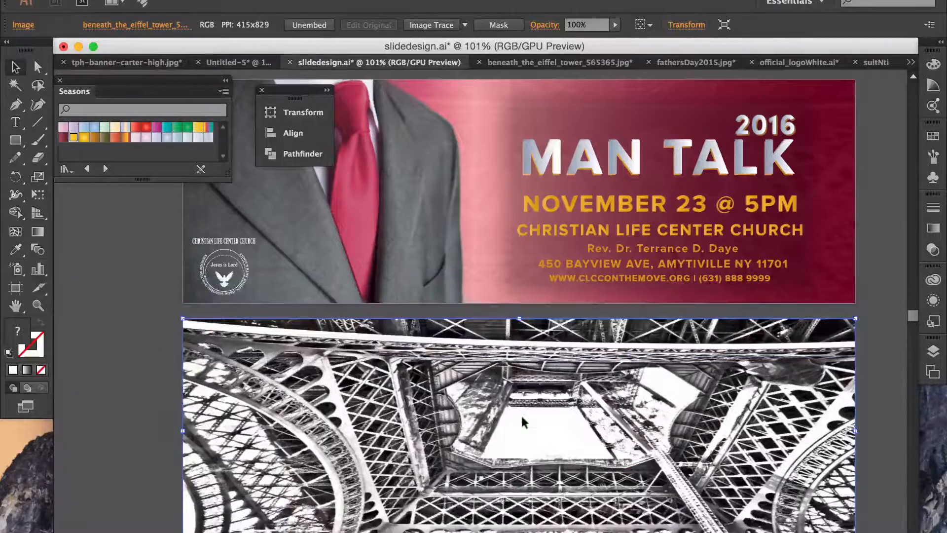
click(875, 300)
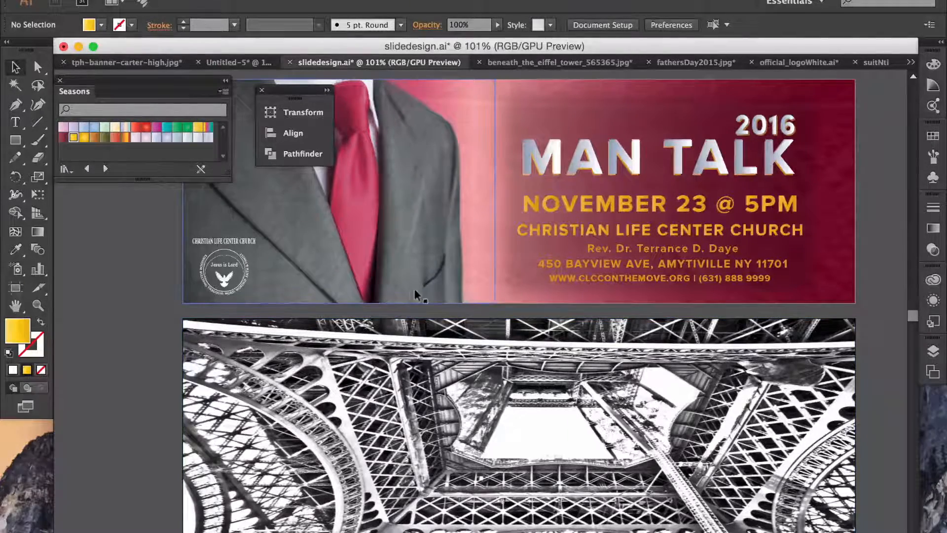
Step: Draw a banner-wide rectangle over the Eiffel photo with a golden-yellow gradient fill
click(15, 145)
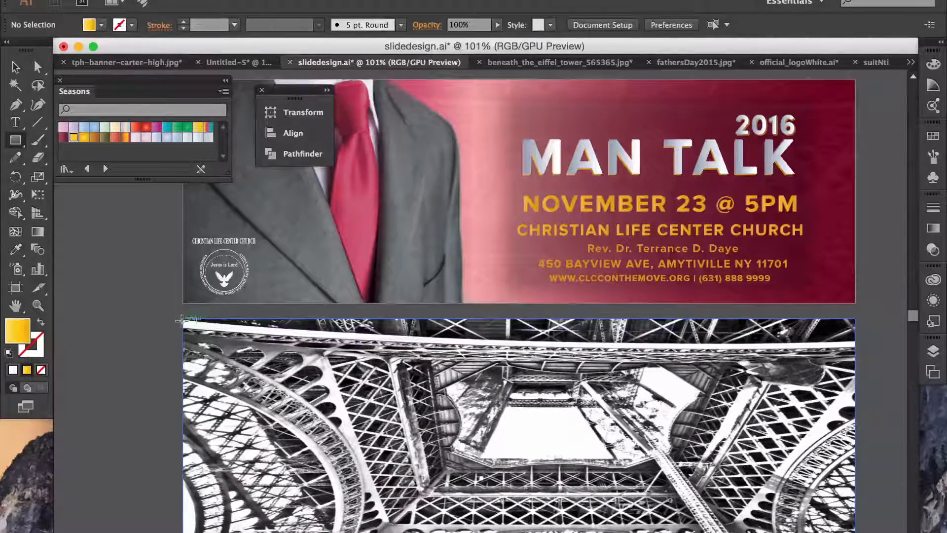
drag(180, 316, 855, 532)
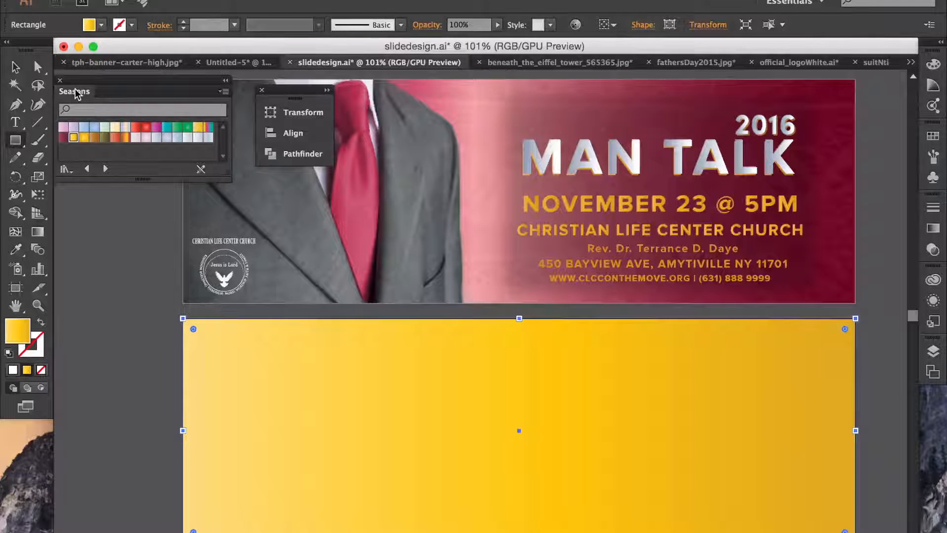
click(102, 26)
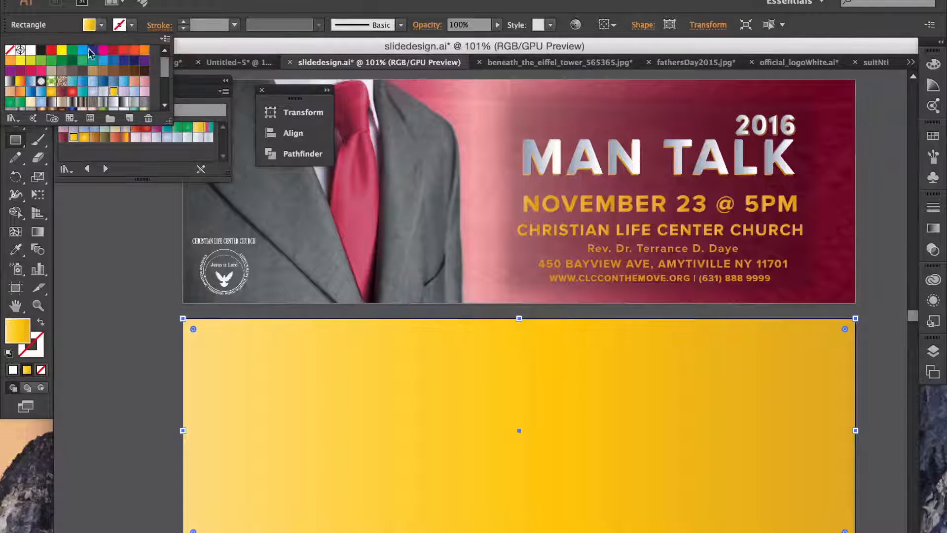
Step: Load the Seasons gradient library via the Swatches menu's Open Swatch Library > Gradients
click(164, 40)
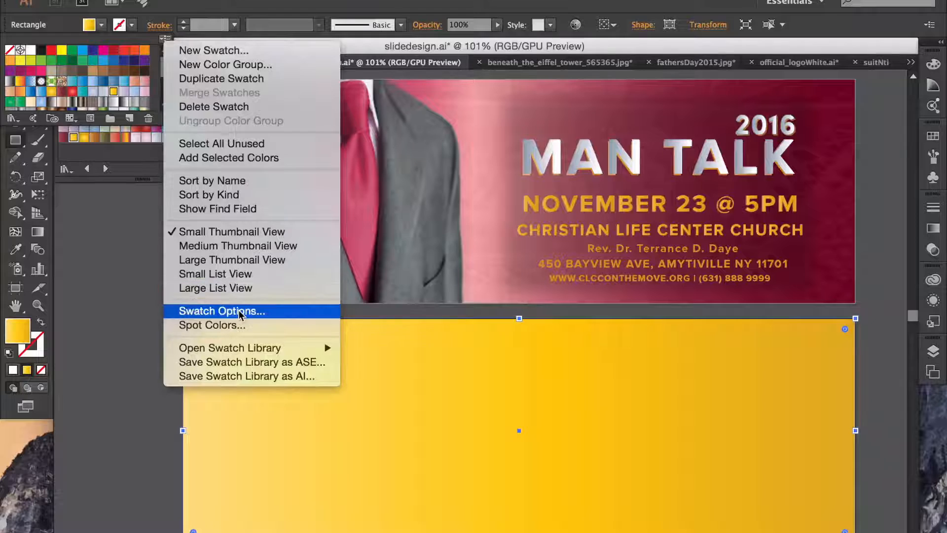
mouse_move(259, 348)
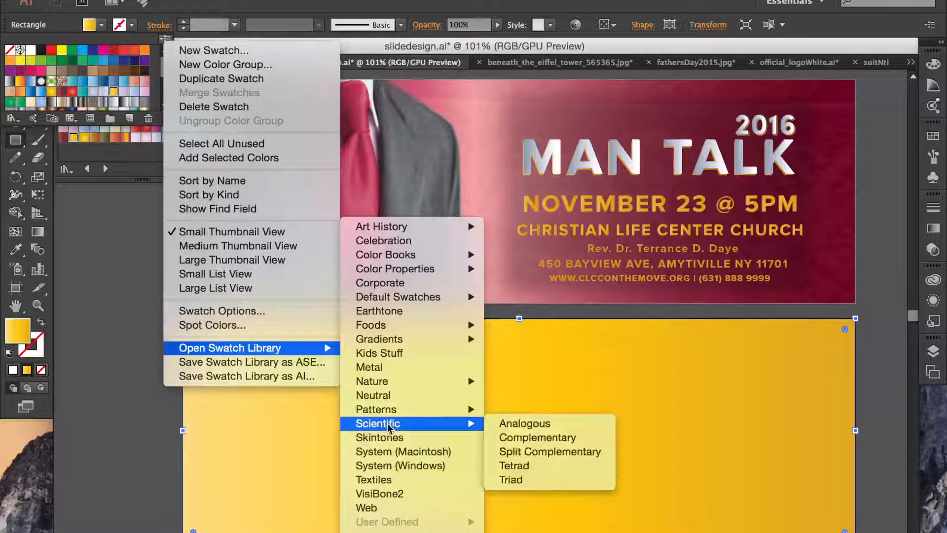
mouse_move(390, 413)
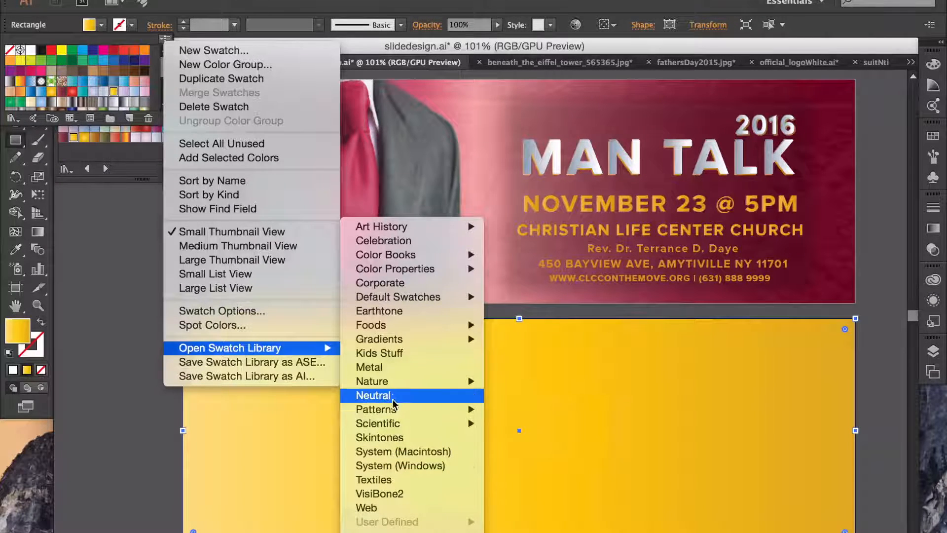
mouse_move(385, 338)
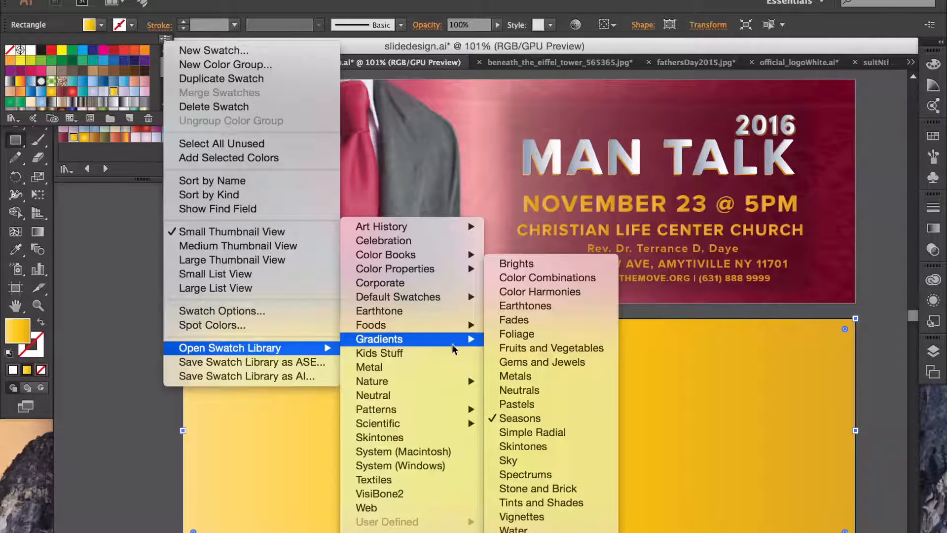
click(526, 417)
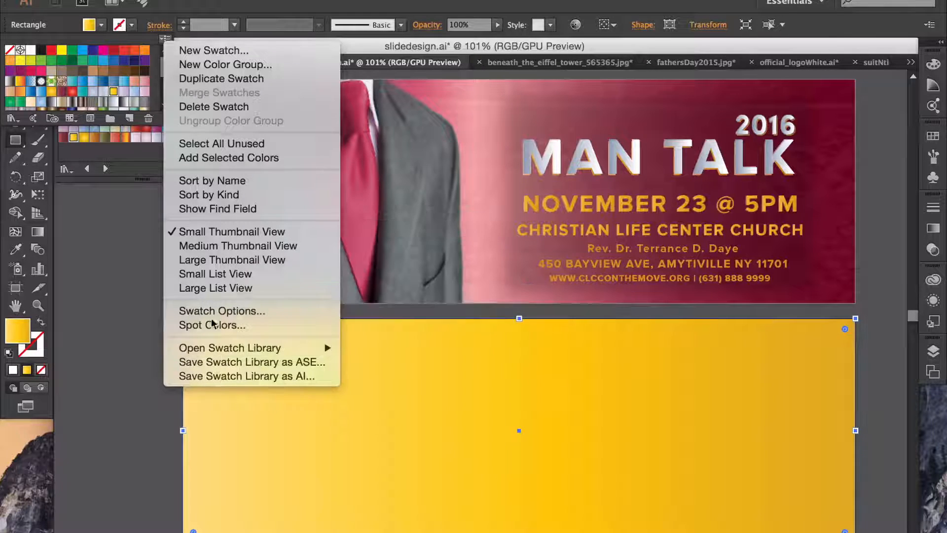
click(110, 239)
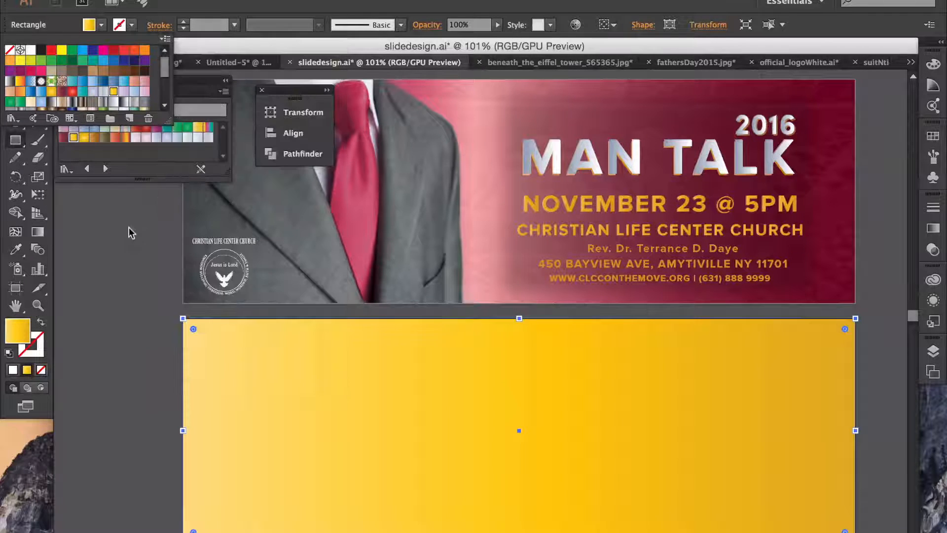
click(163, 41)
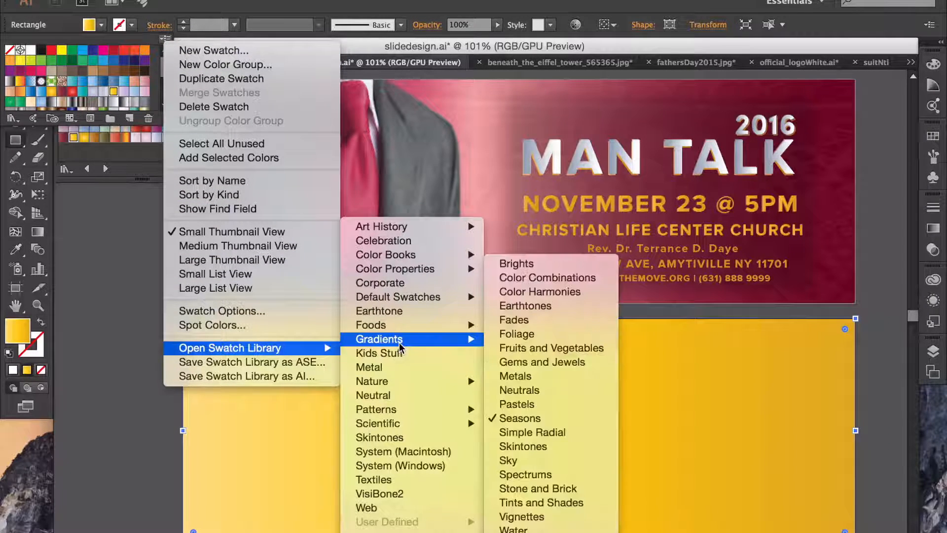
click(521, 420)
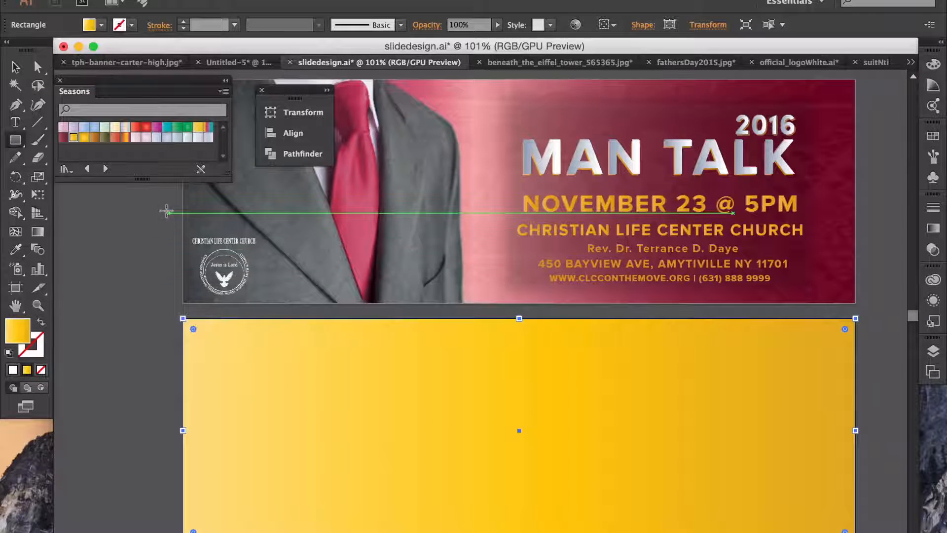
Step: Fill the lower rectangle with the Autumn Crimson gradient and select the banner's background rectangle
click(61, 138)
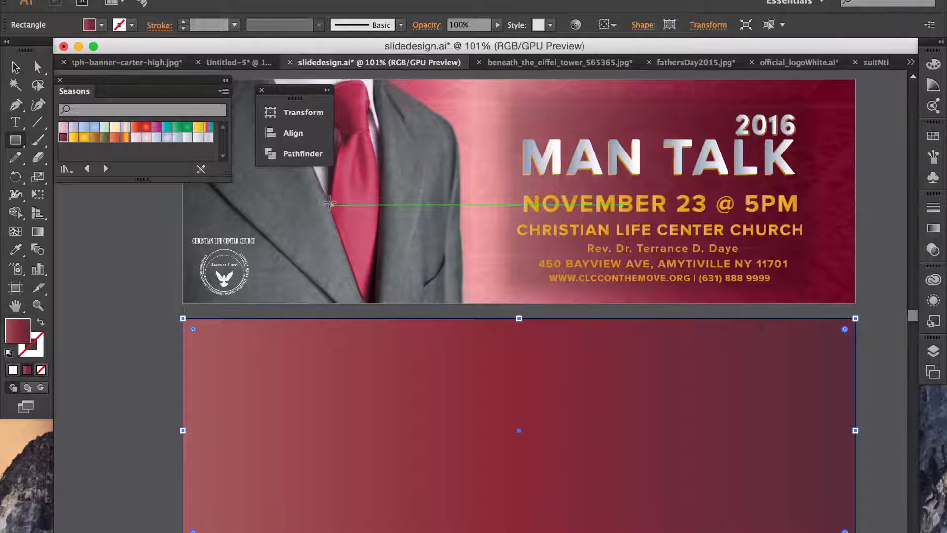
click(15, 67)
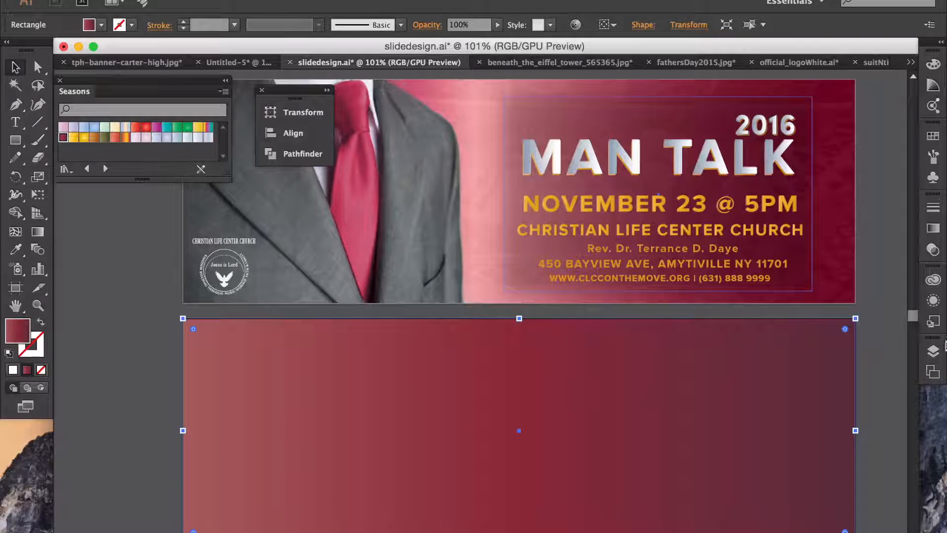
click(837, 291)
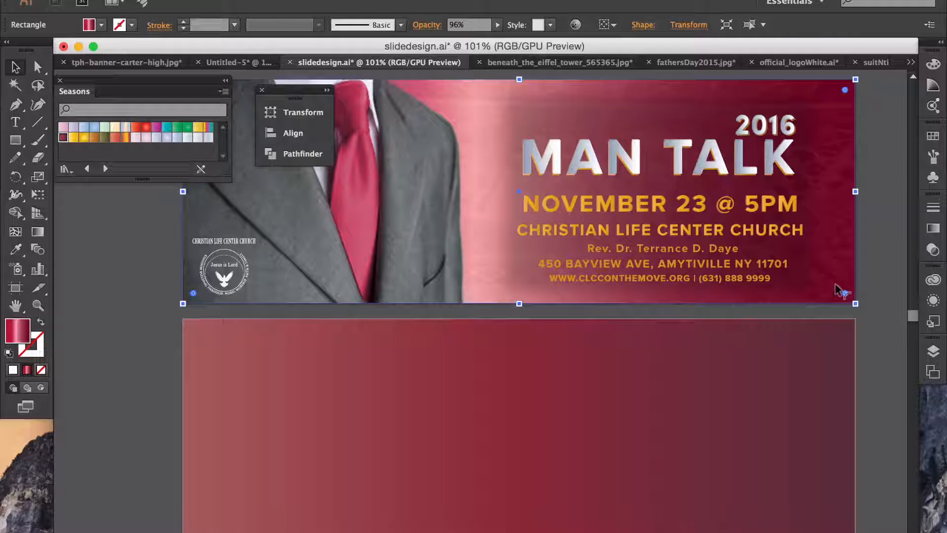
click(260, 379)
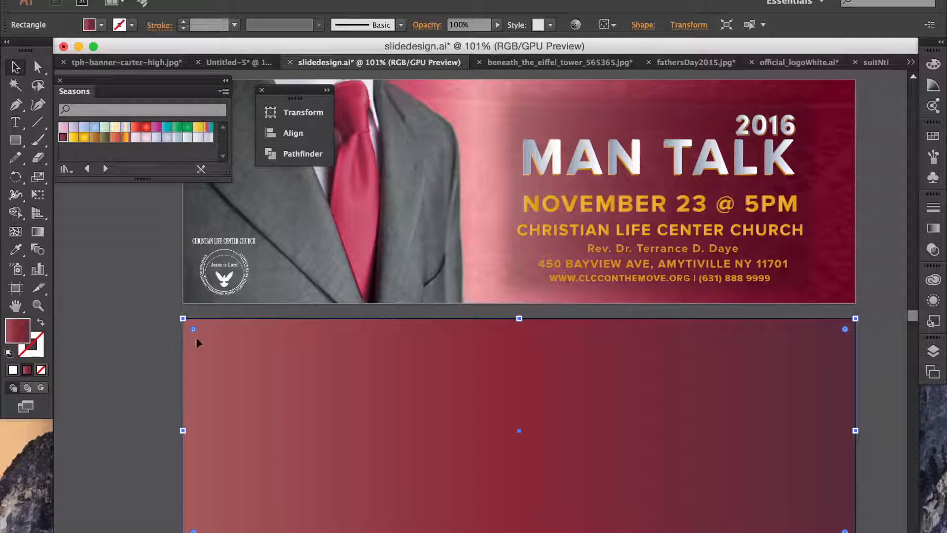
click(836, 237)
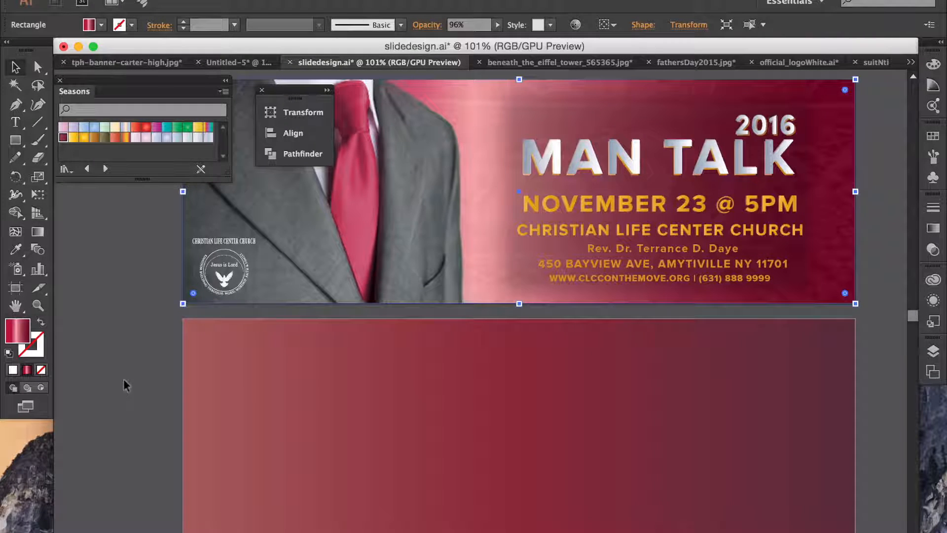
Step: Try giving the lower rectangle the banner's pink-red gradient, then undo that change
drag(25, 333, 269, 381)
click(102, 330)
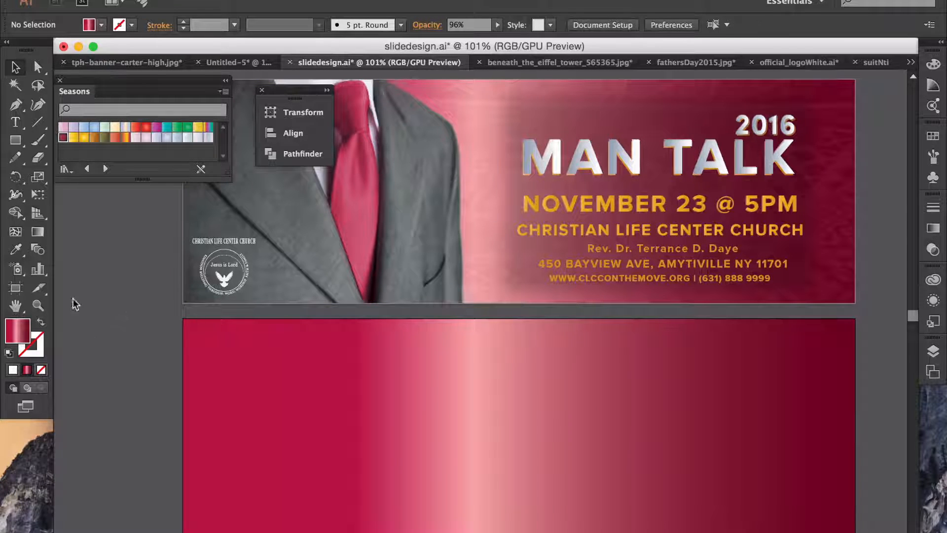
click(310, 357)
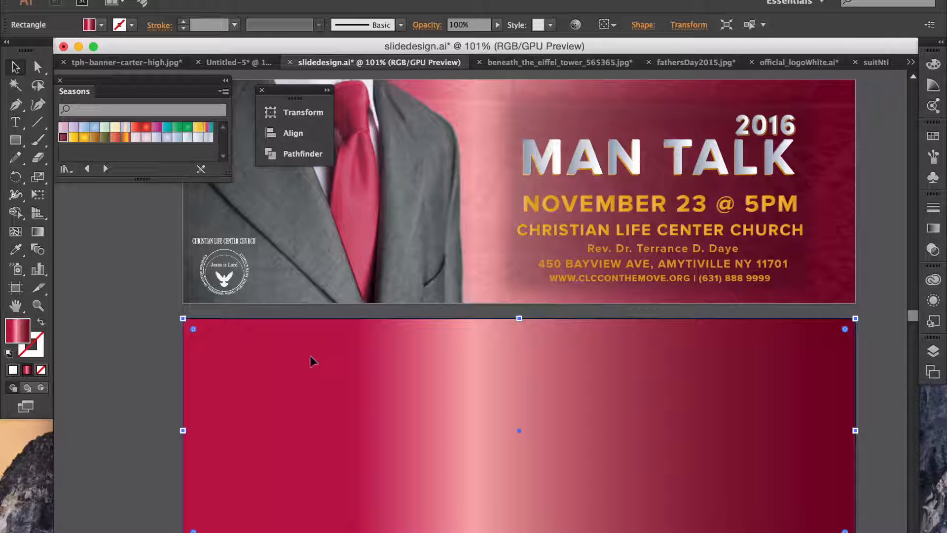
key(super+z)
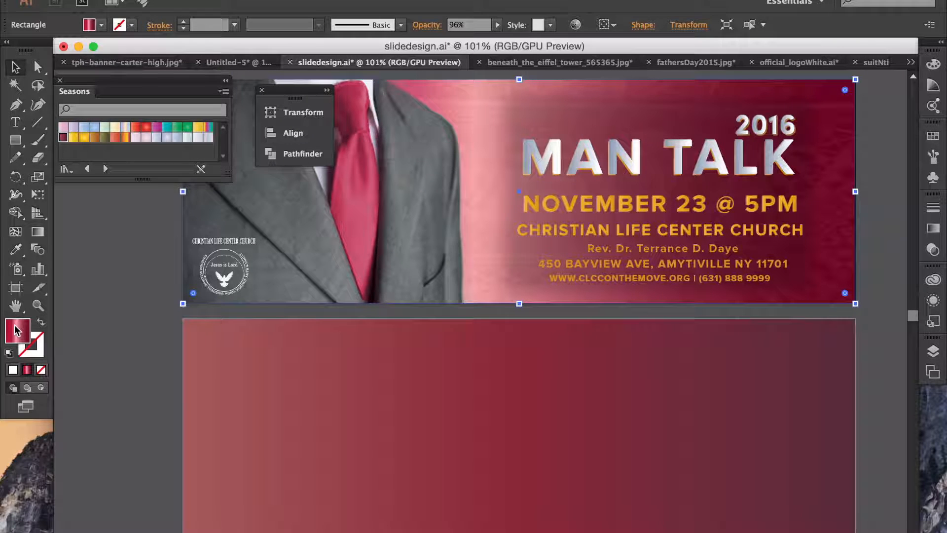
Step: Apply the banner's pink-red gradient to the lower rectangle and lower its opacity slightly
drag(16, 329, 279, 362)
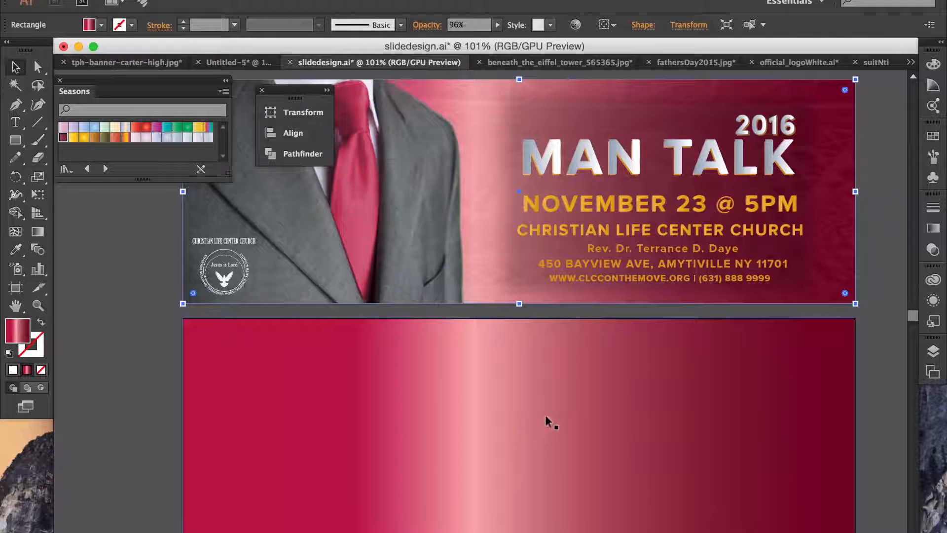
click(396, 438)
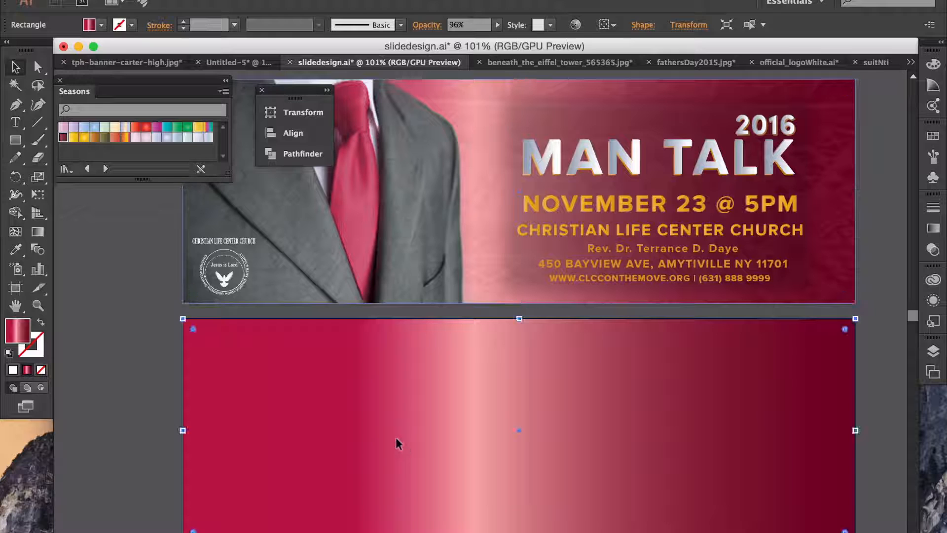
click(497, 24)
drag(497, 37, 496, 38)
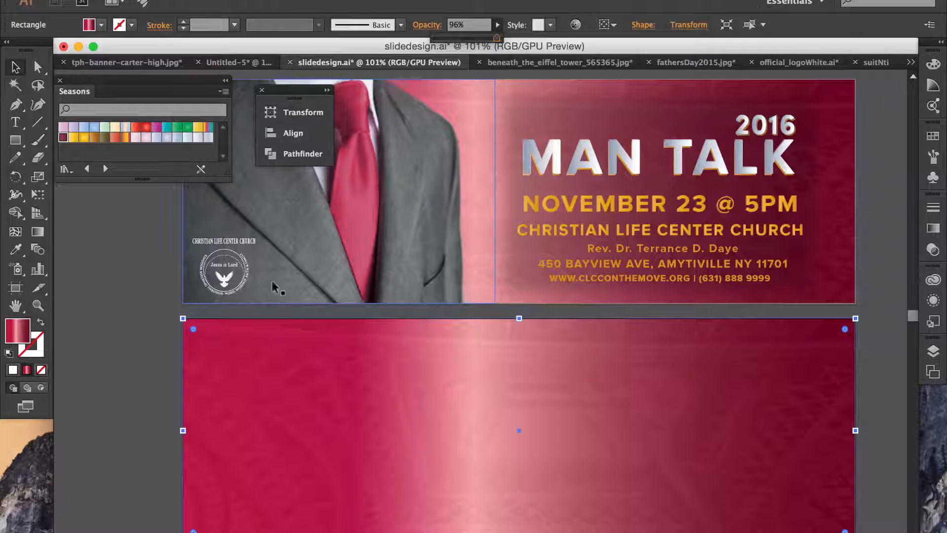
click(111, 349)
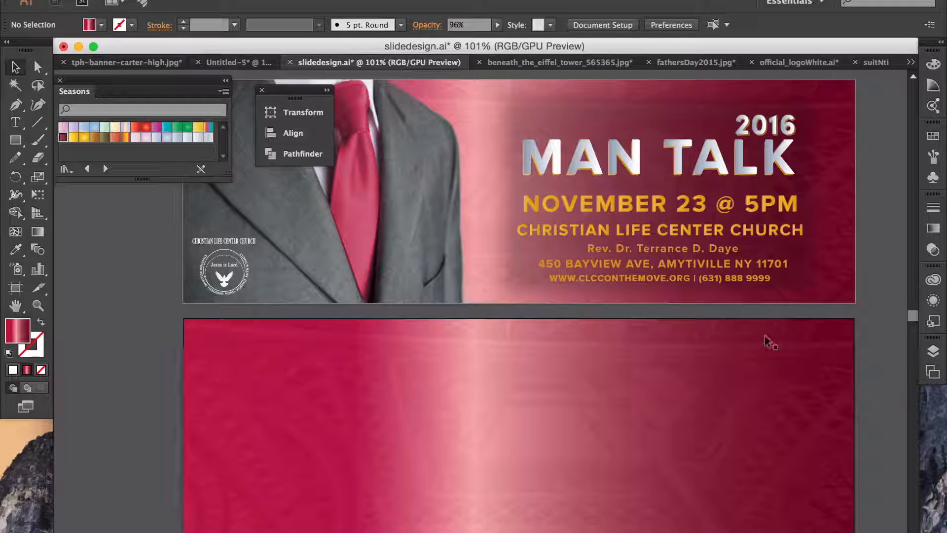
Step: Settle the lower rectangle's opacity at about 96% so the Eiffel Tower faintly shows
click(506, 323)
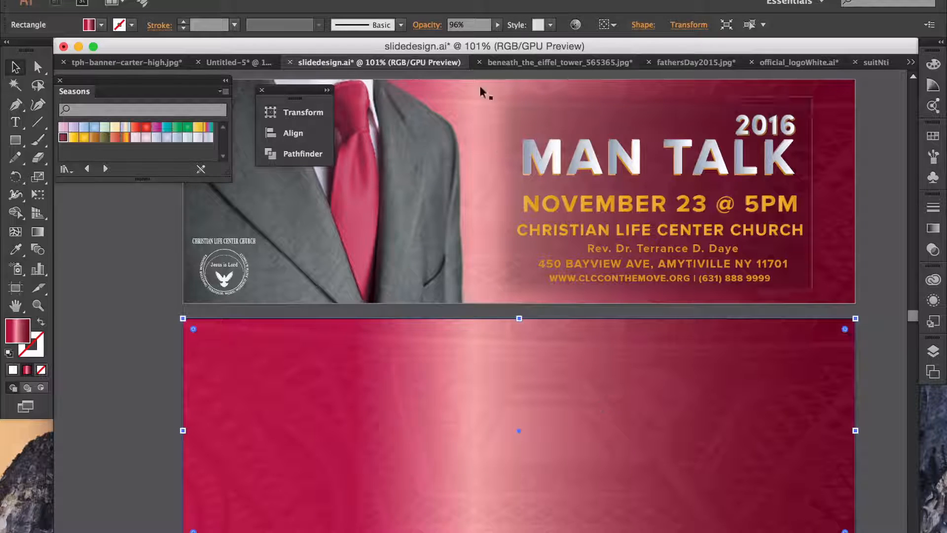
click(497, 26)
drag(499, 39, 482, 40)
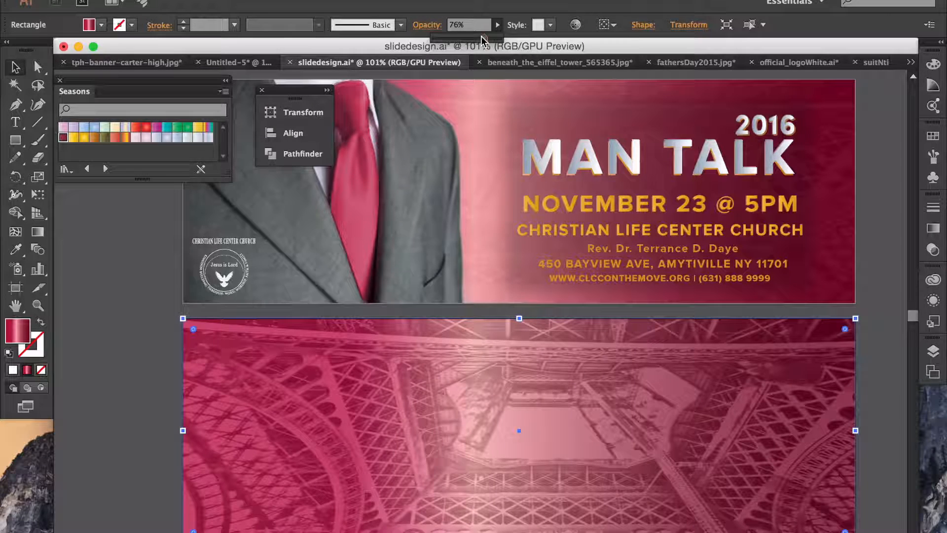
mouse_move(484, 40)
mouse_down()
mouse_move(510, 46)
mouse_move(497, 41)
mouse_up()
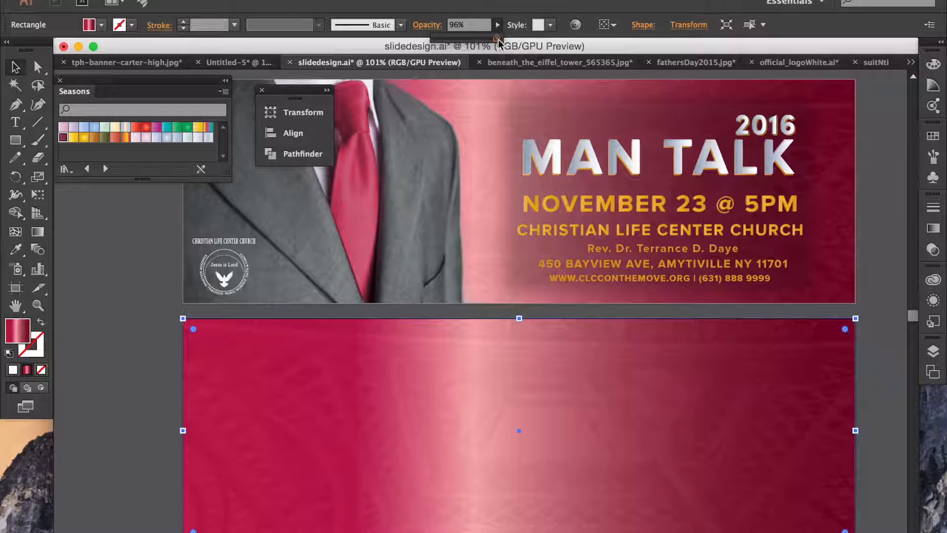
click(861, 196)
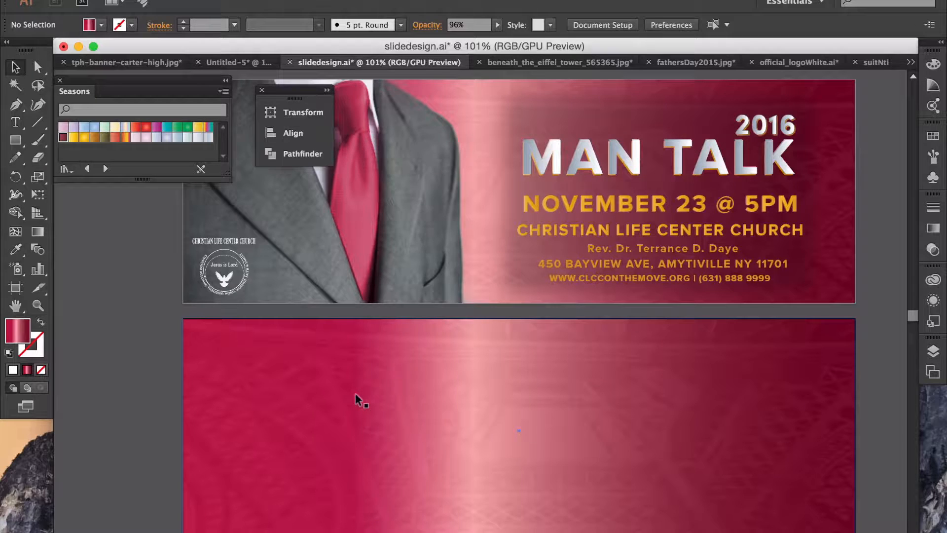
Step: Find the suitNtie.png document among the open files and select its suit-and-tie image
click(679, 63)
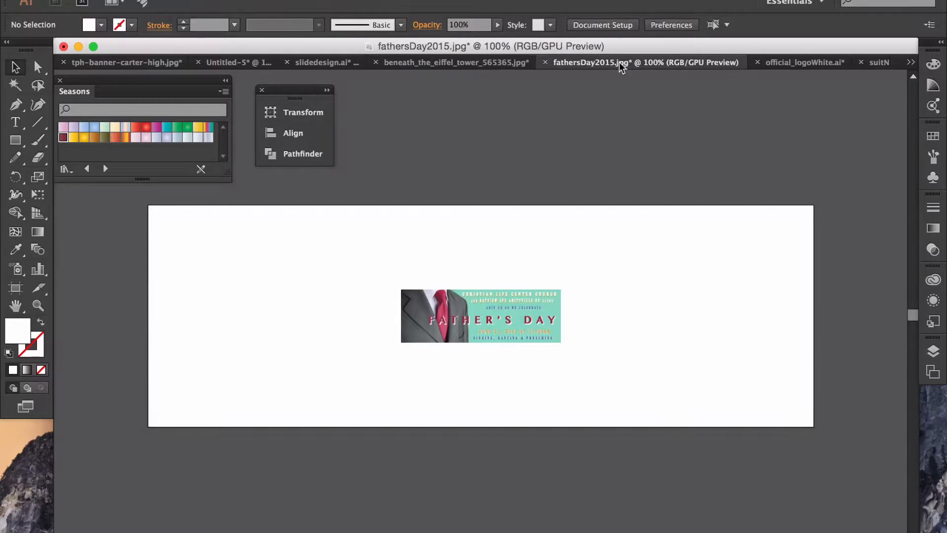
click(476, 62)
key(ctrl+a)
click(662, 63)
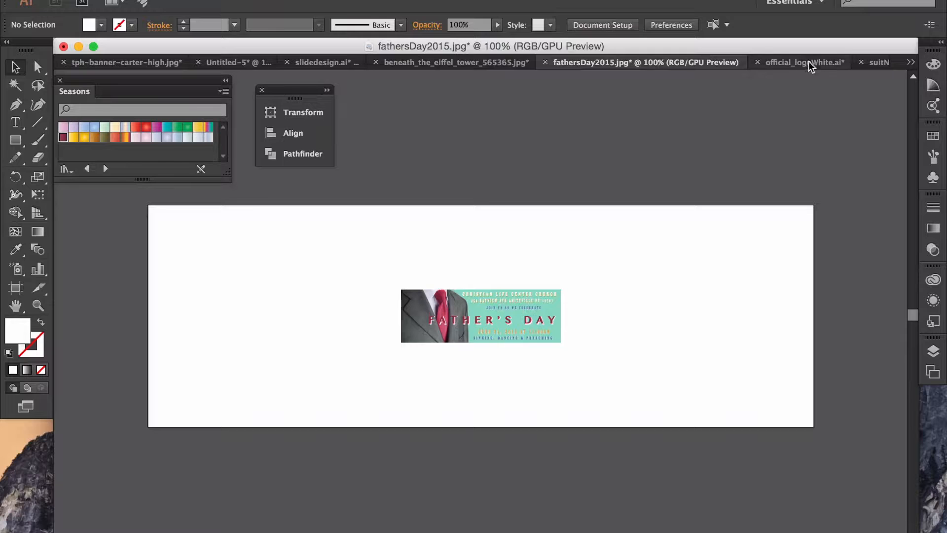
click(875, 62)
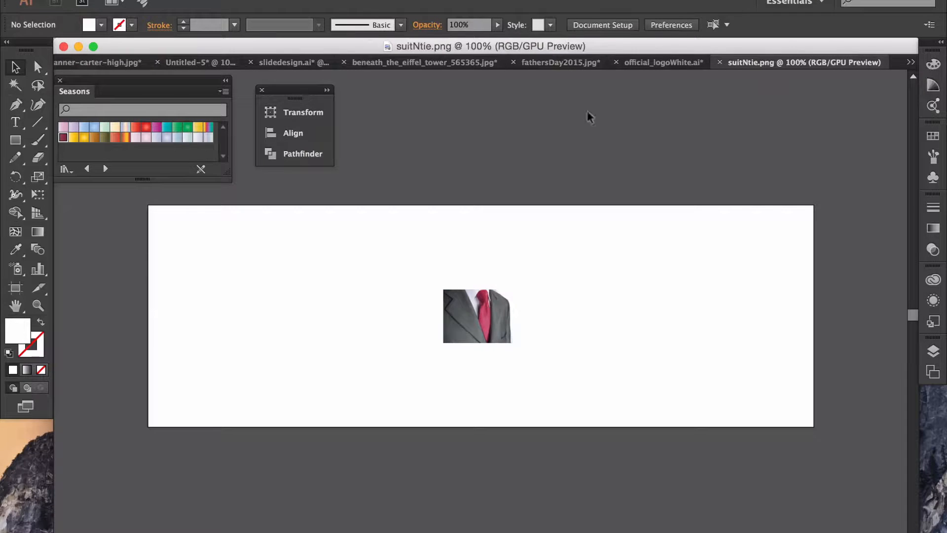
click(474, 325)
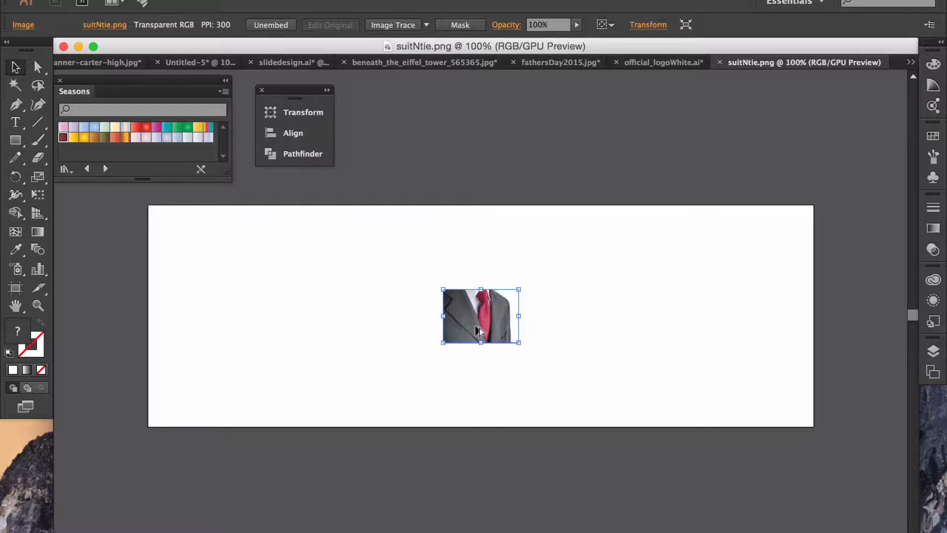
Step: Drop the suit image onto the lower artboard, move it bottom-left and enlarge it
drag(480, 324, 289, 61)
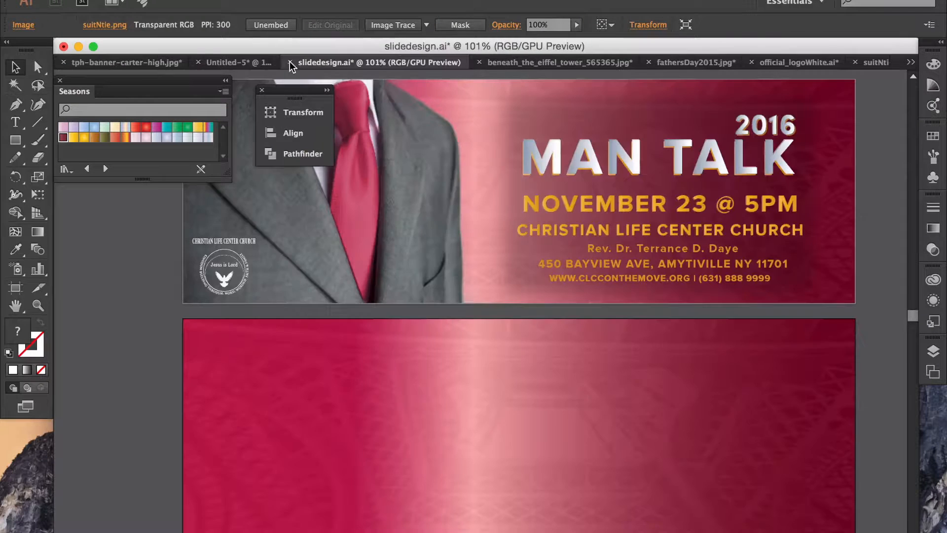
drag(410, 386, 410, 381)
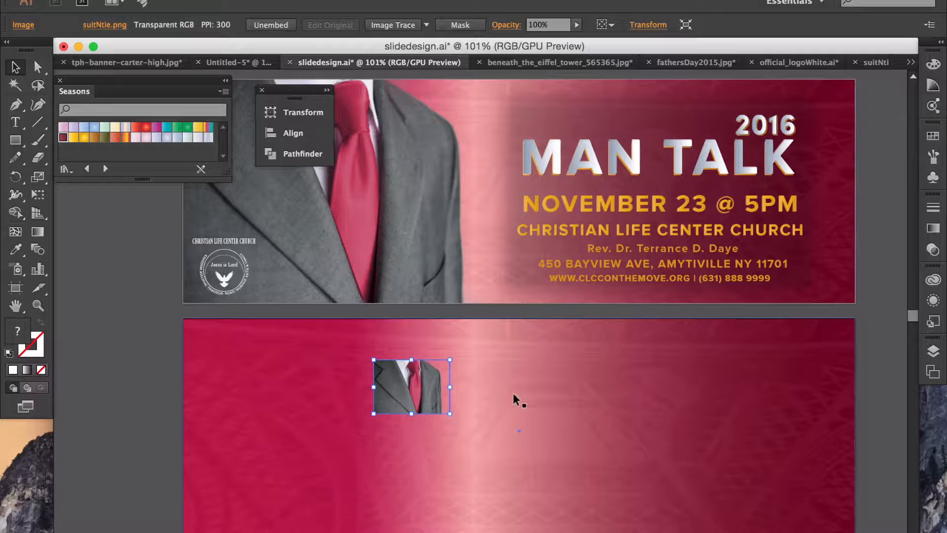
drag(412, 384, 220, 511)
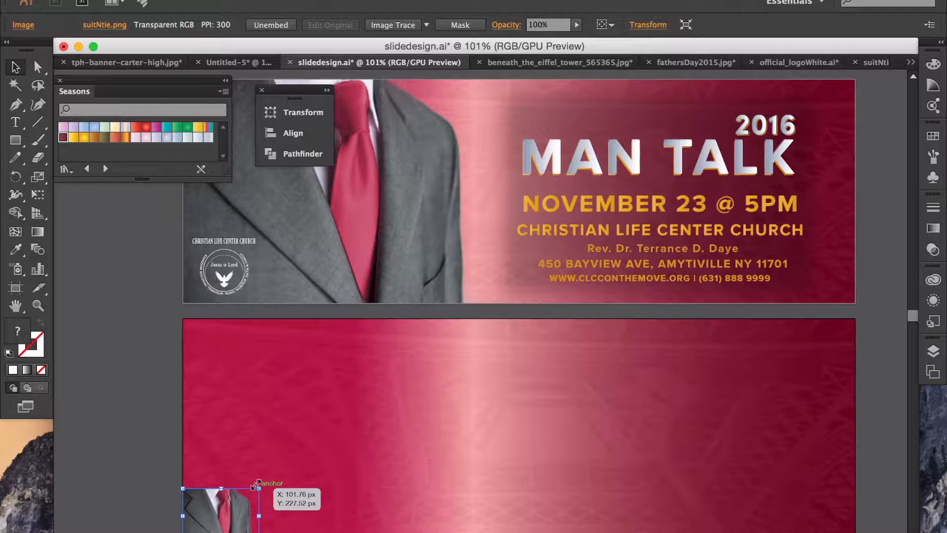
drag(257, 486, 513, 318)
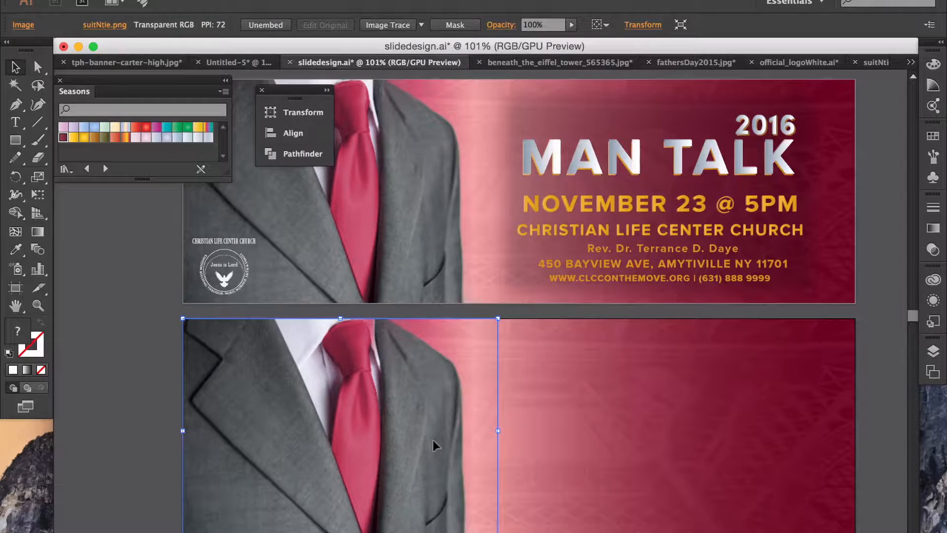
click(149, 379)
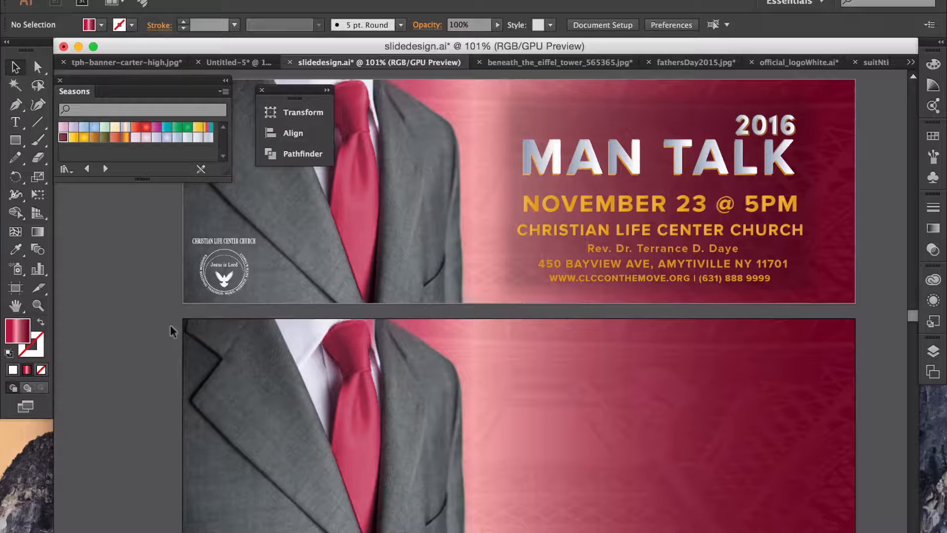
Step: Draw a white-filled rectangle at the lower banner's top-left corner
click(19, 142)
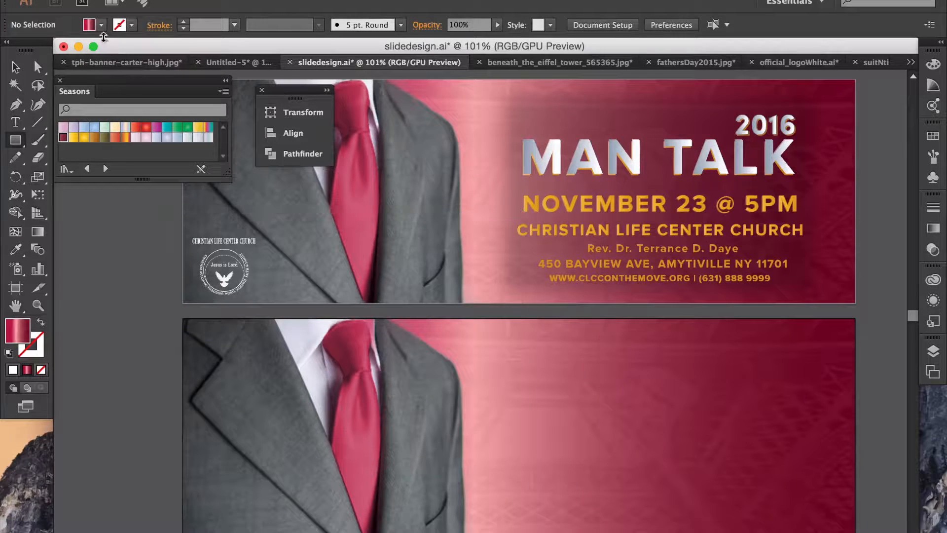
click(98, 28)
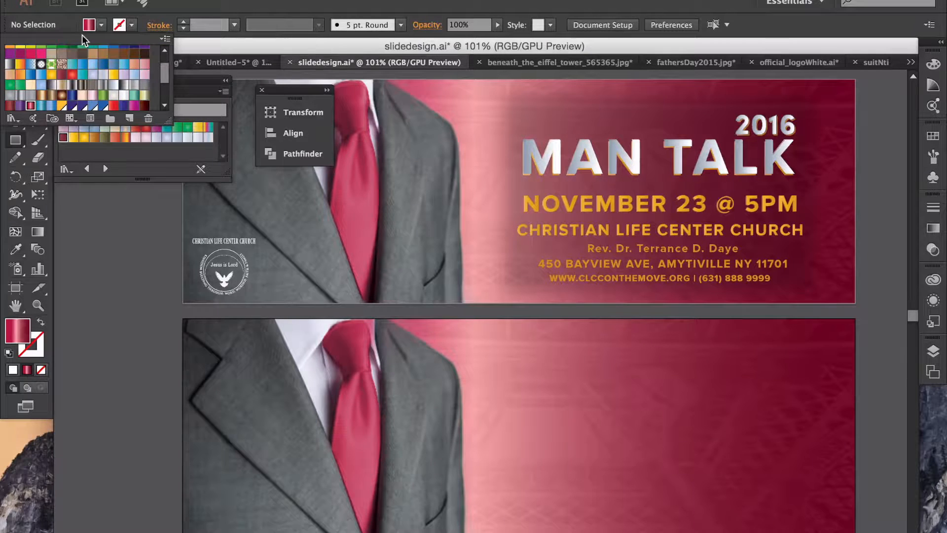
scroll(56, 81, up, 2)
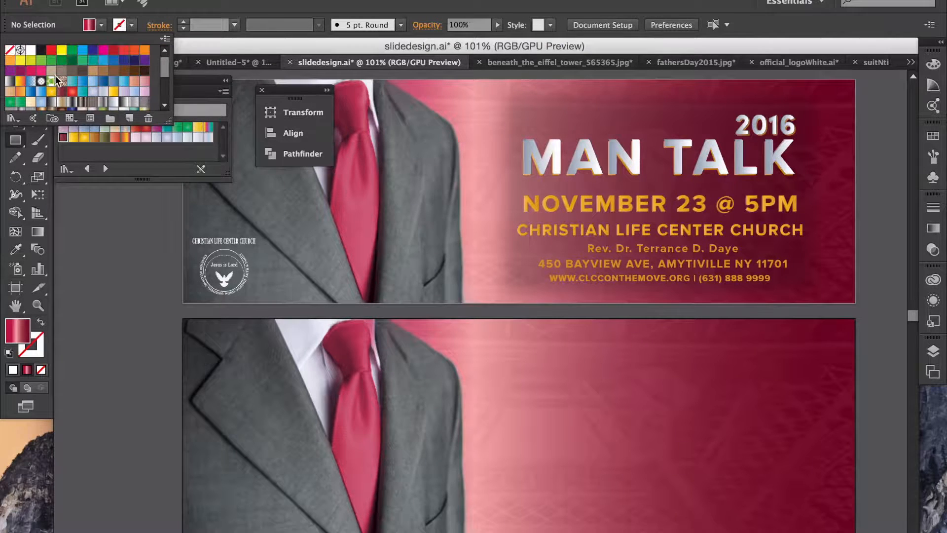
click(31, 50)
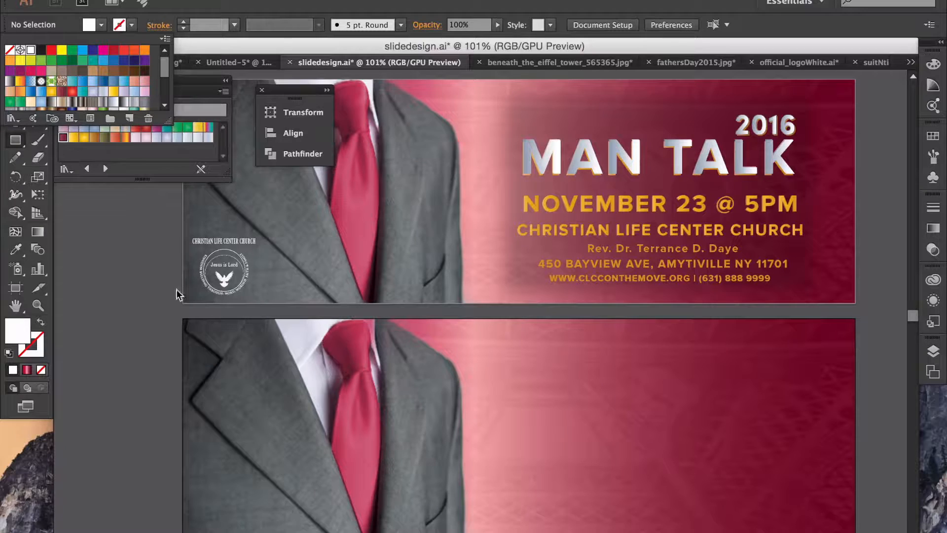
click(177, 319)
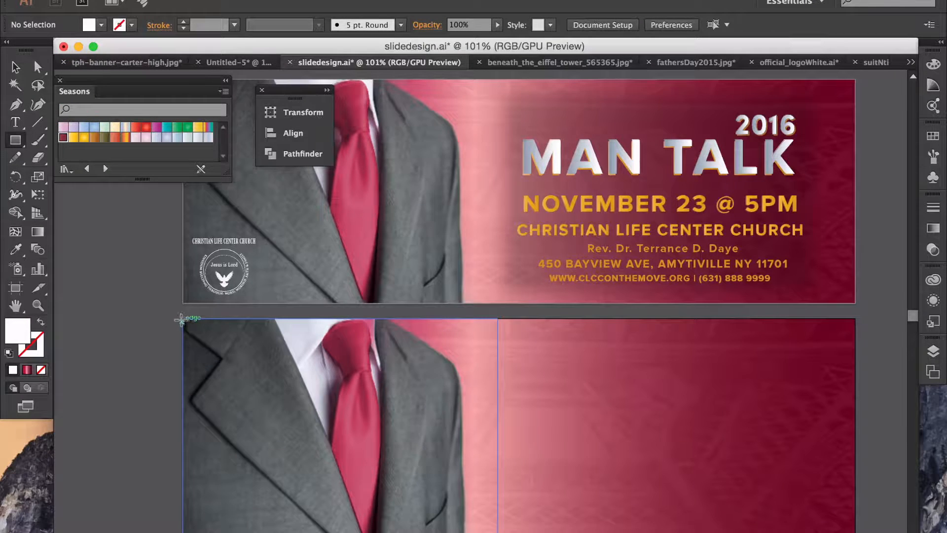
drag(179, 315, 383, 490)
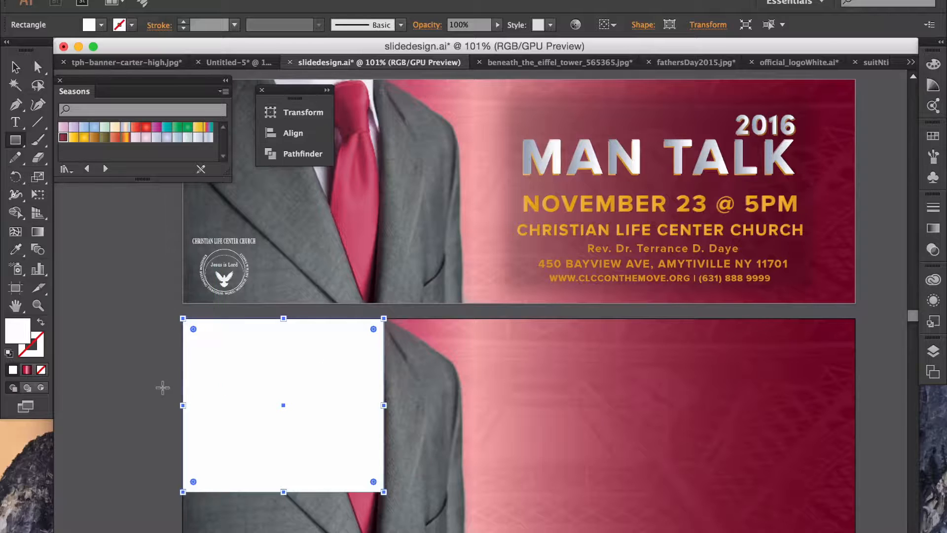
Step: Send the white rectangle backward behind the suit image with Arrange > Send Backward
right_click(228, 384)
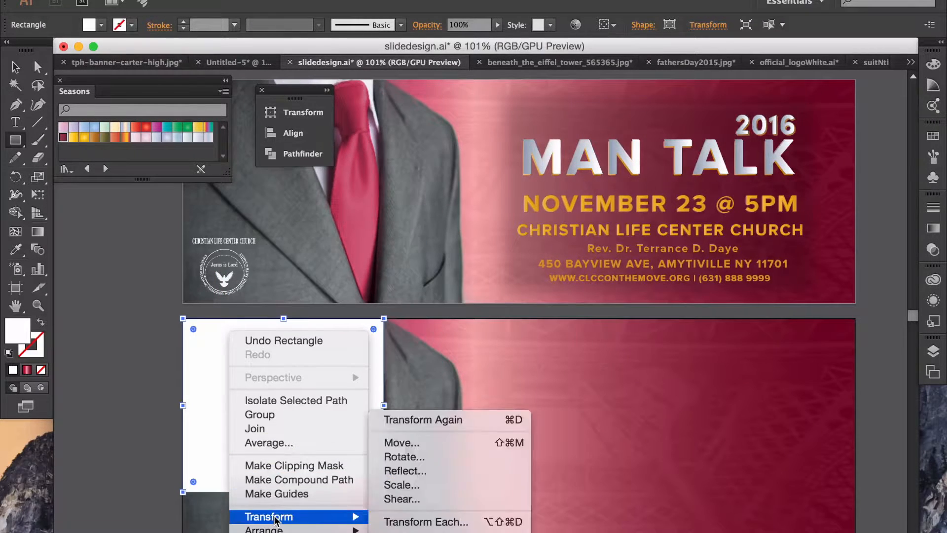
mouse_move(279, 529)
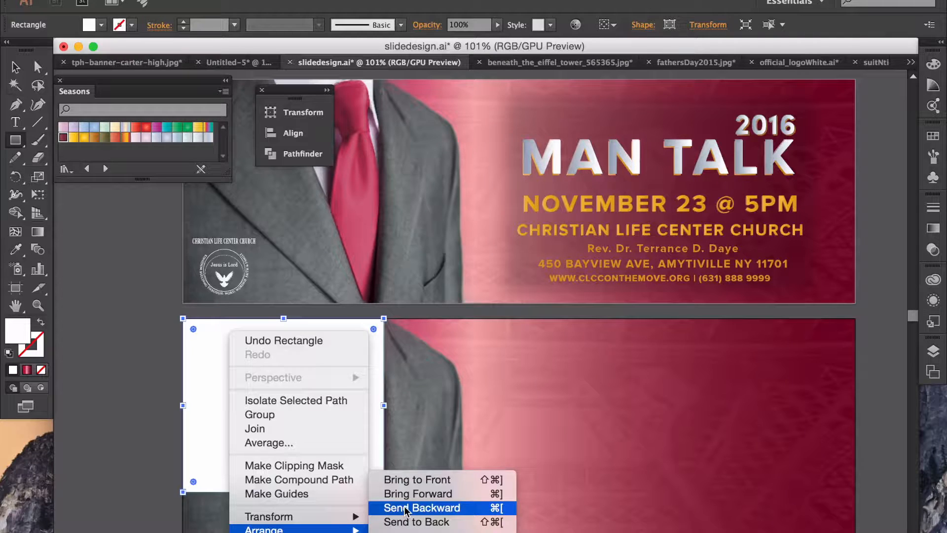
click(502, 508)
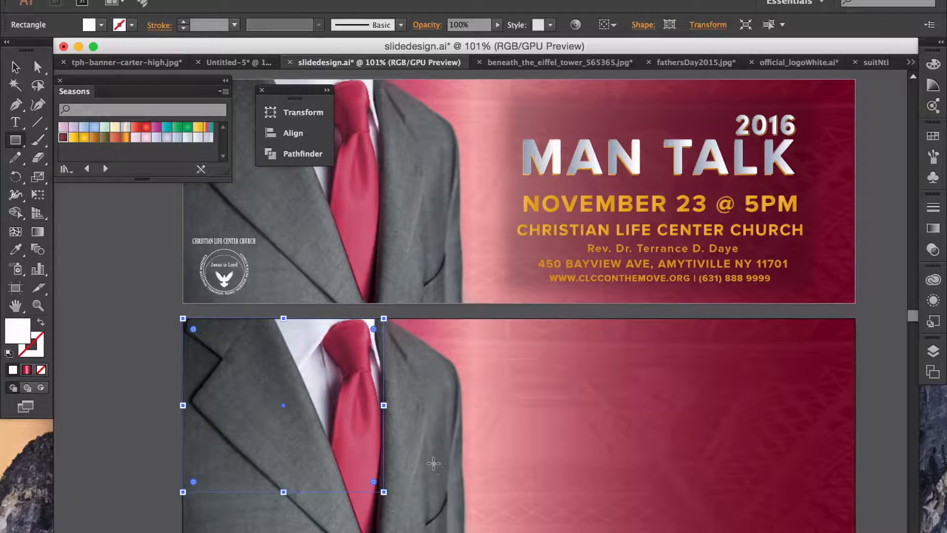
key(v)
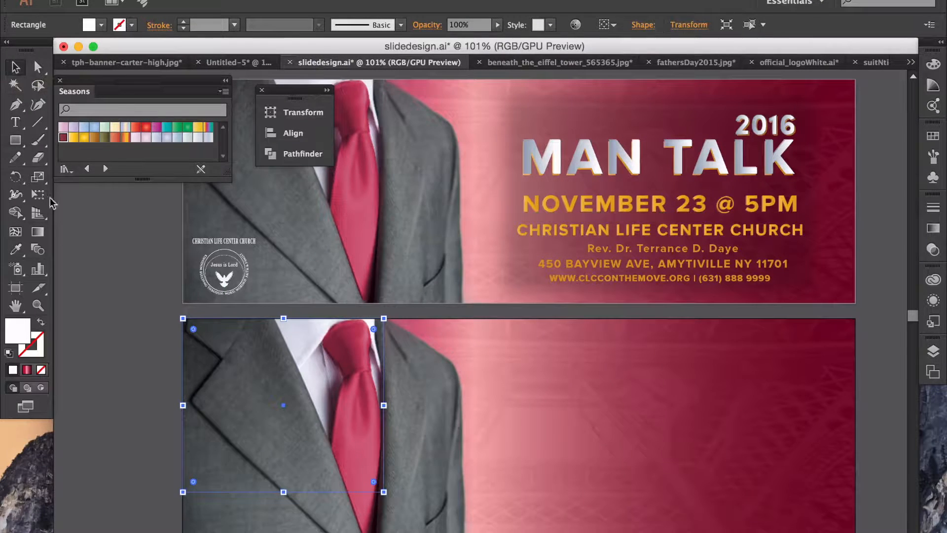
click(100, 329)
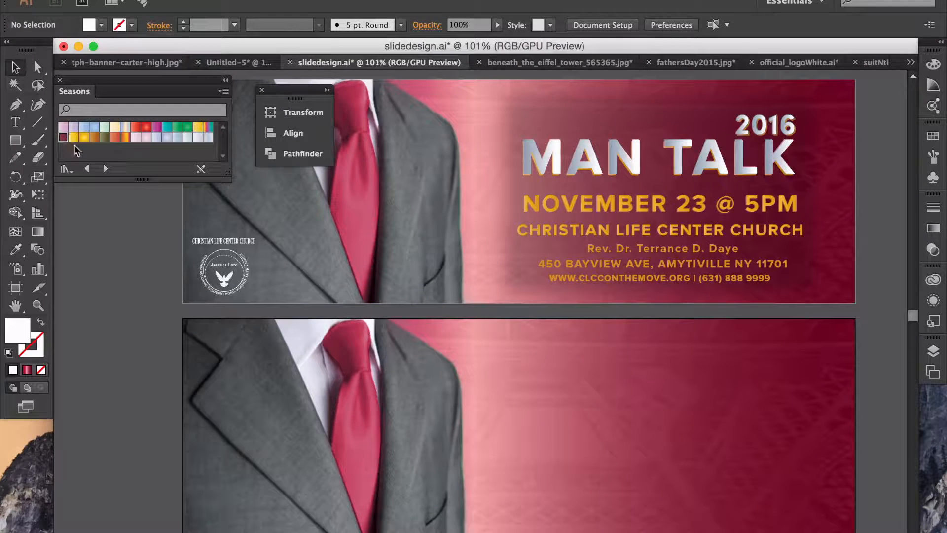
Step: Draw a black-filled rectangle over the lower banner's right side
click(15, 142)
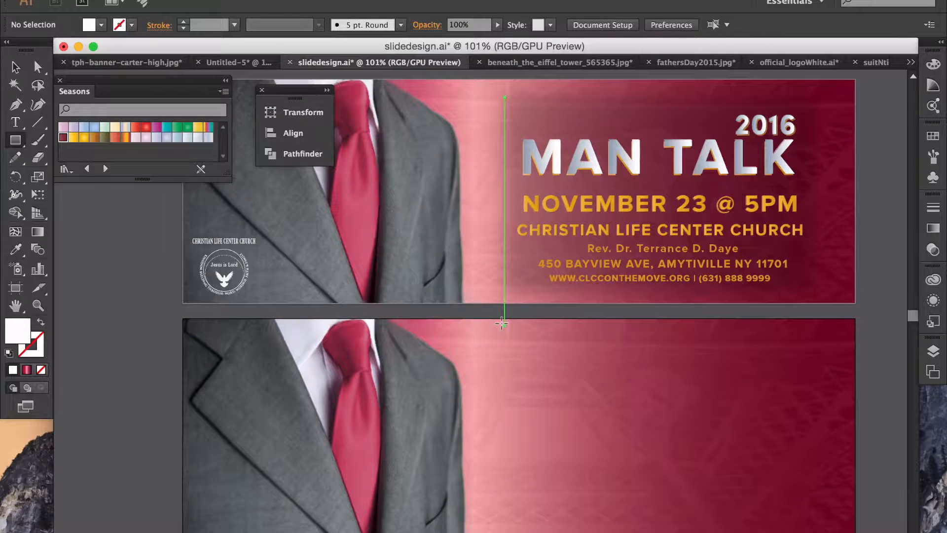
drag(504, 338, 812, 522)
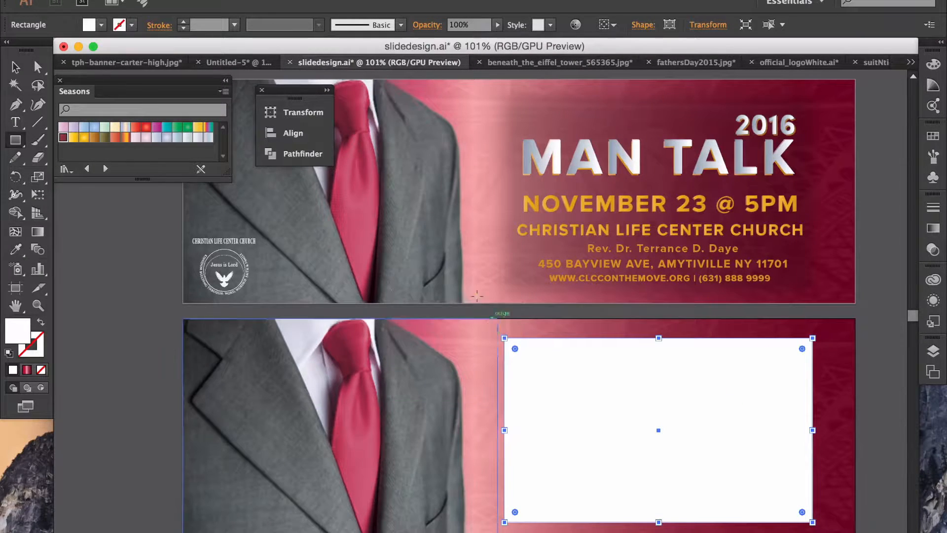
click(101, 26)
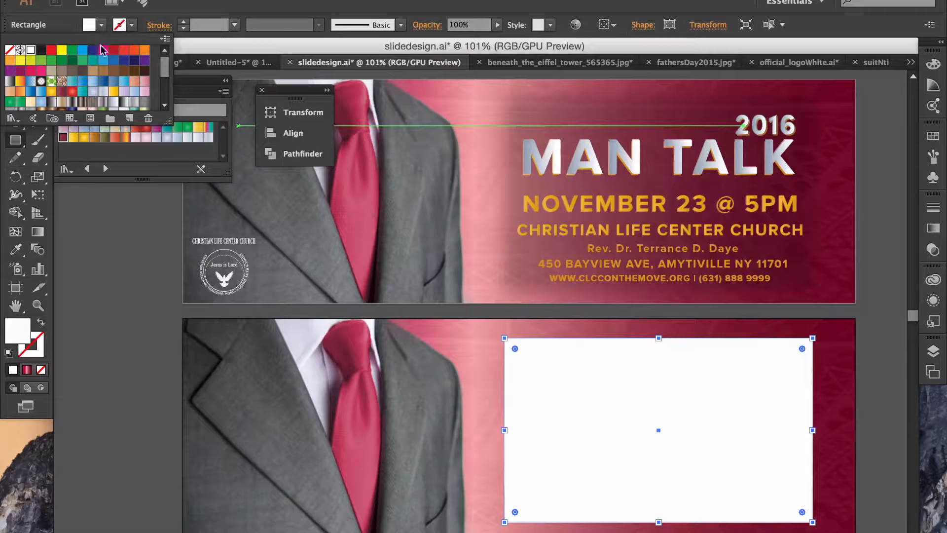
click(39, 50)
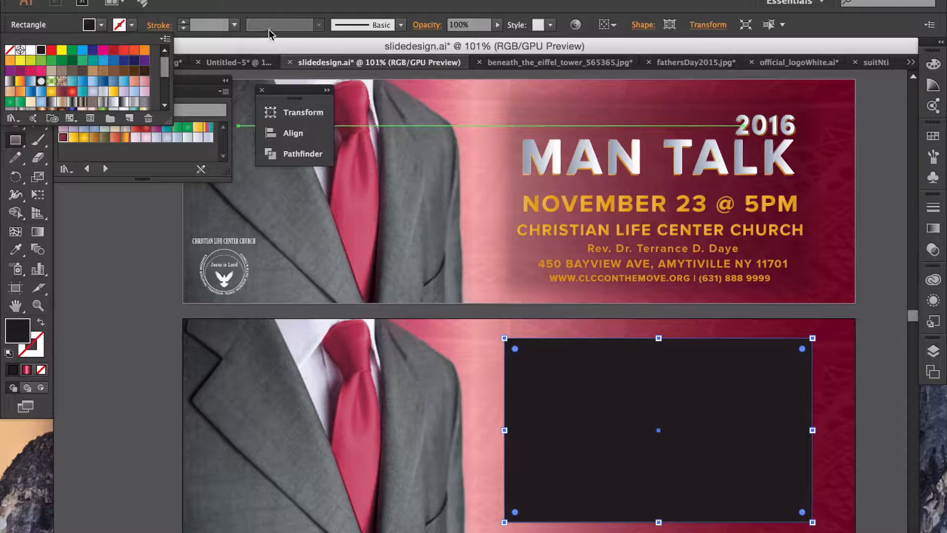
Step: Apply a Gaussian Blur of about 10 pixels to the black rectangle
click(322, 0)
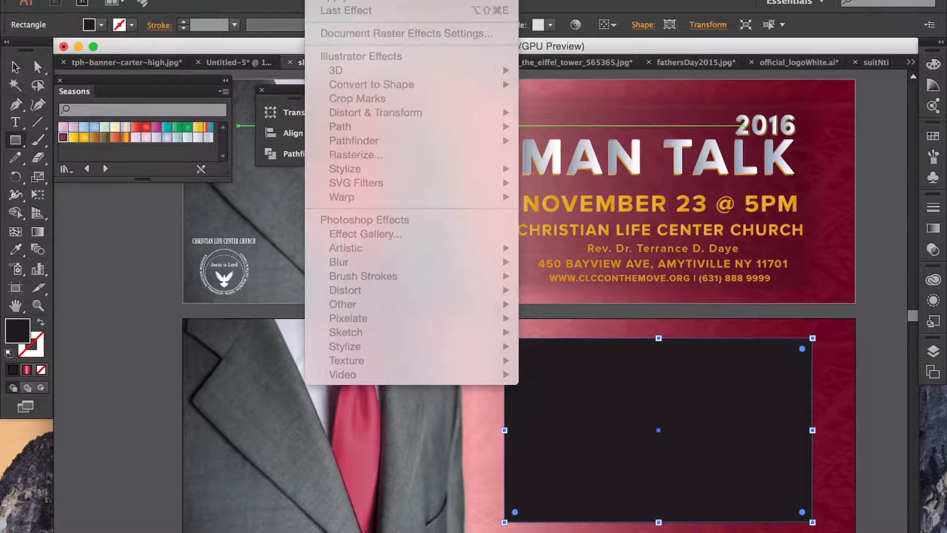
click(113, 199)
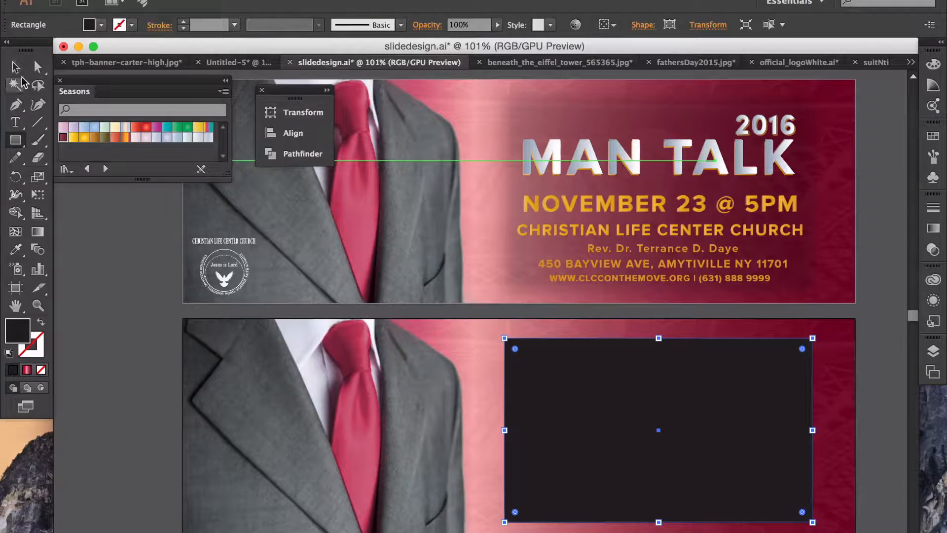
click(15, 66)
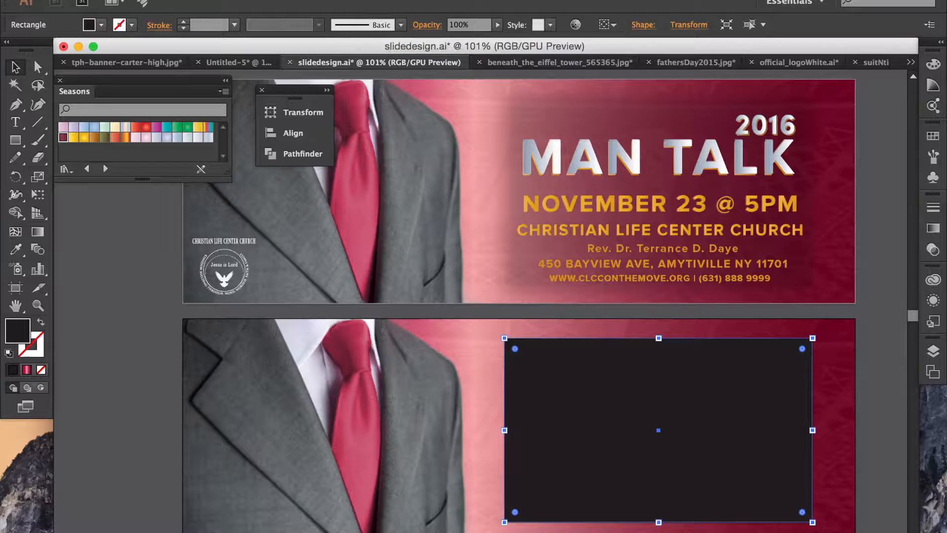
click(325, 0)
mouse_move(393, 250)
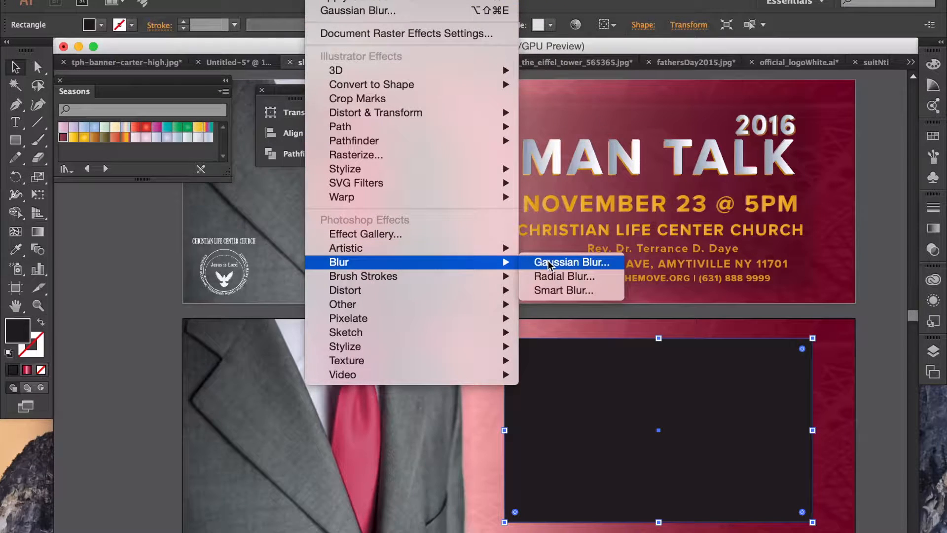
click(548, 265)
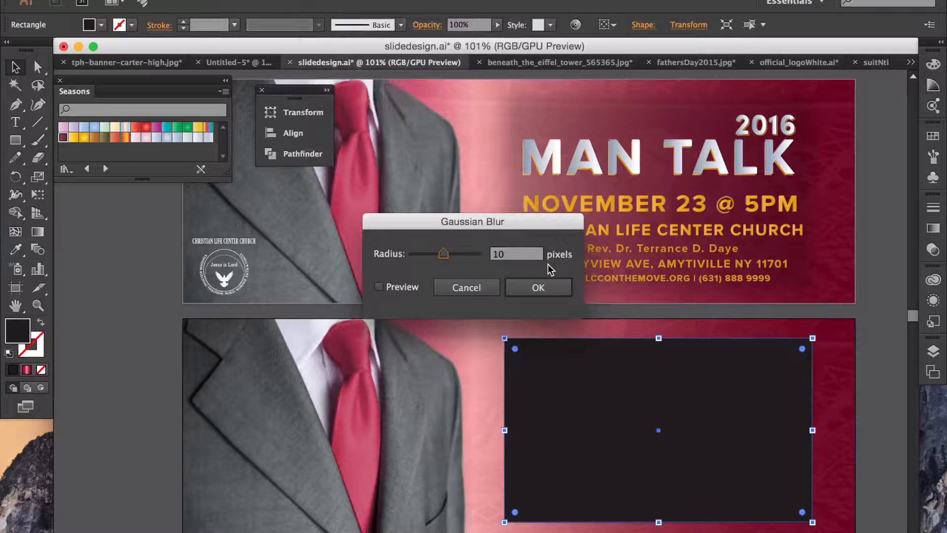
click(379, 287)
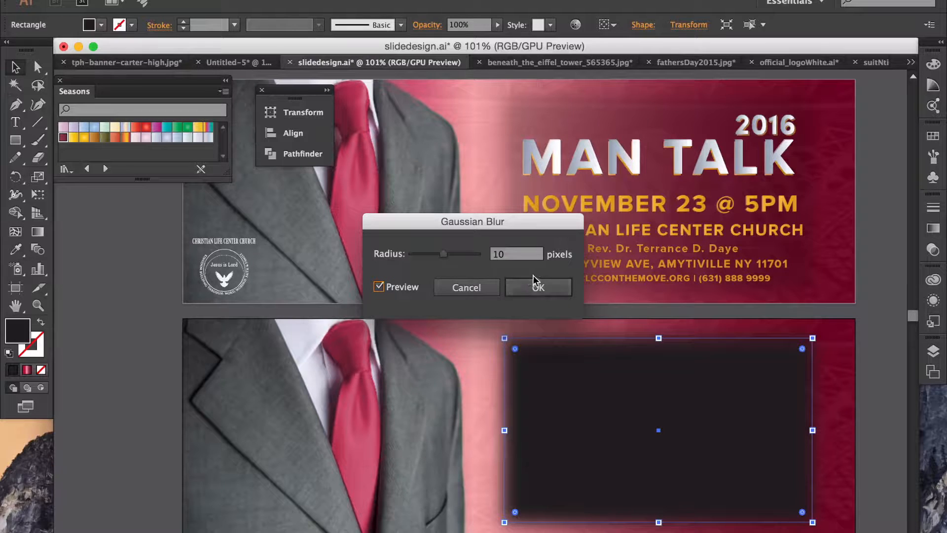
mouse_move(444, 256)
mouse_down()
mouse_move(460, 256)
mouse_move(435, 261)
mouse_move(444, 262)
mouse_up()
click(536, 290)
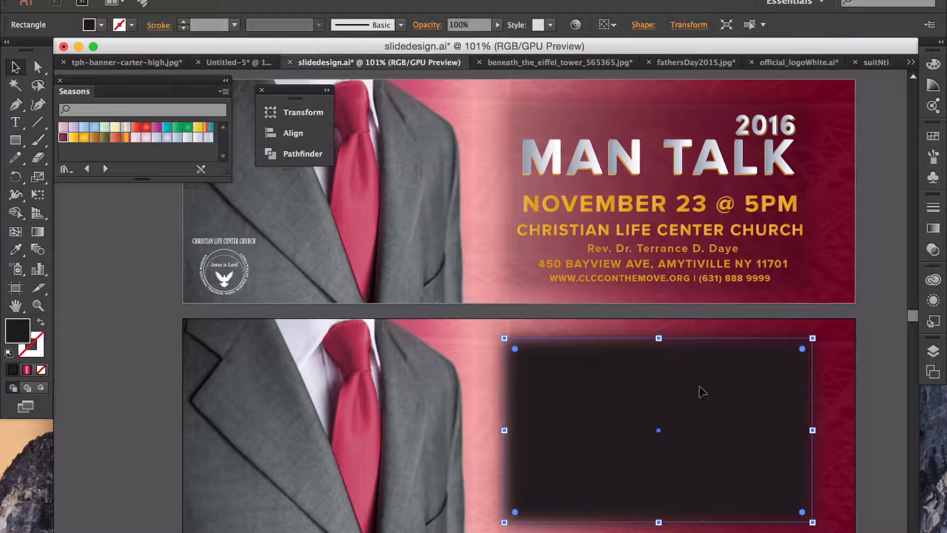
Step: Lower the blurred rectangle's opacity to 20%, checking it against the top banner's shading
click(497, 25)
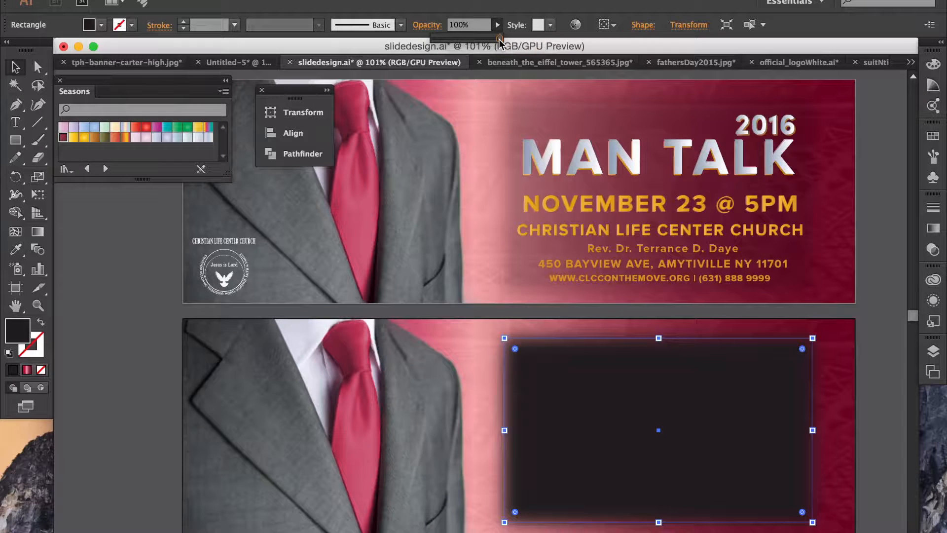
drag(497, 39, 448, 35)
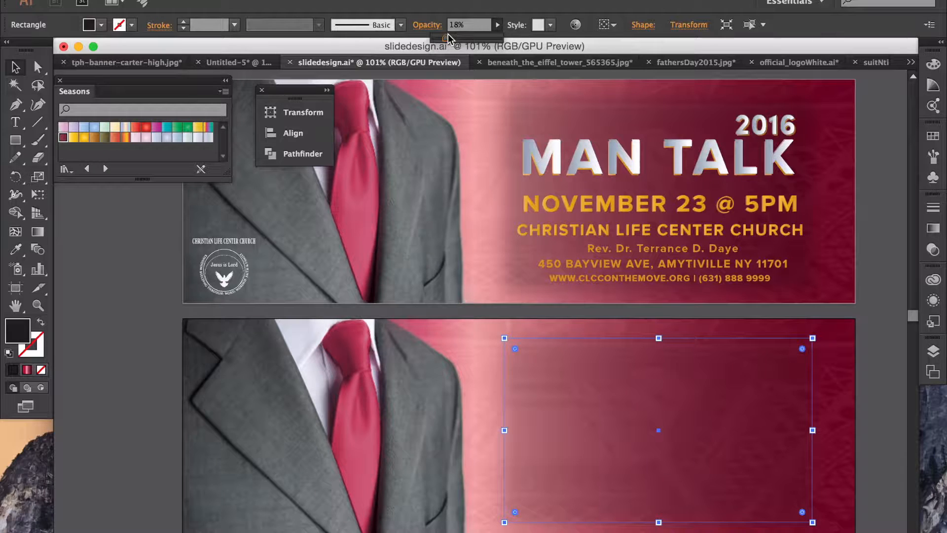
drag(448, 29, 450, 43)
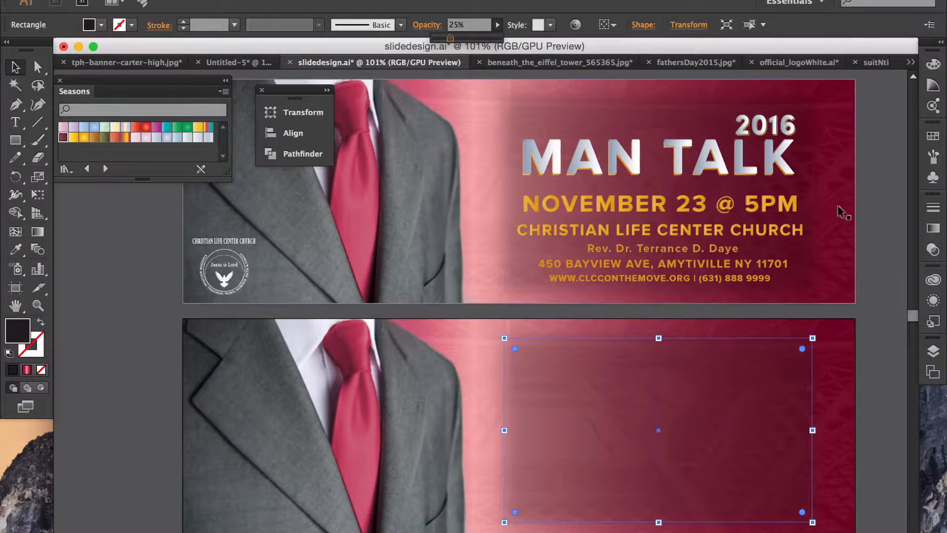
click(863, 207)
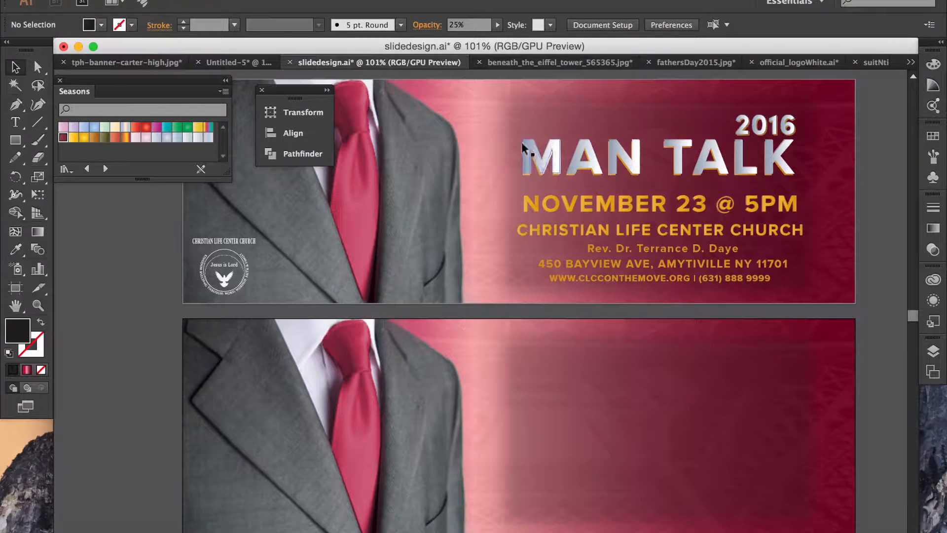
click(526, 111)
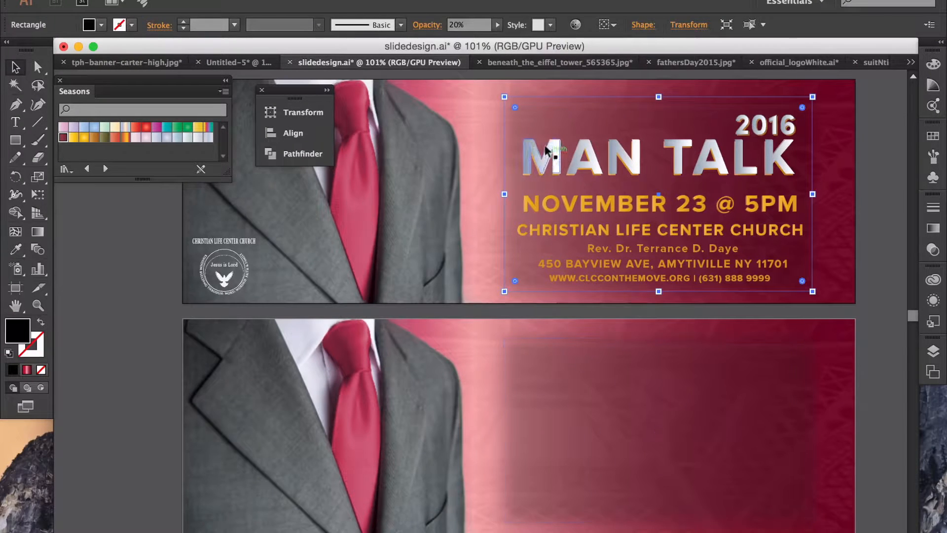
click(574, 340)
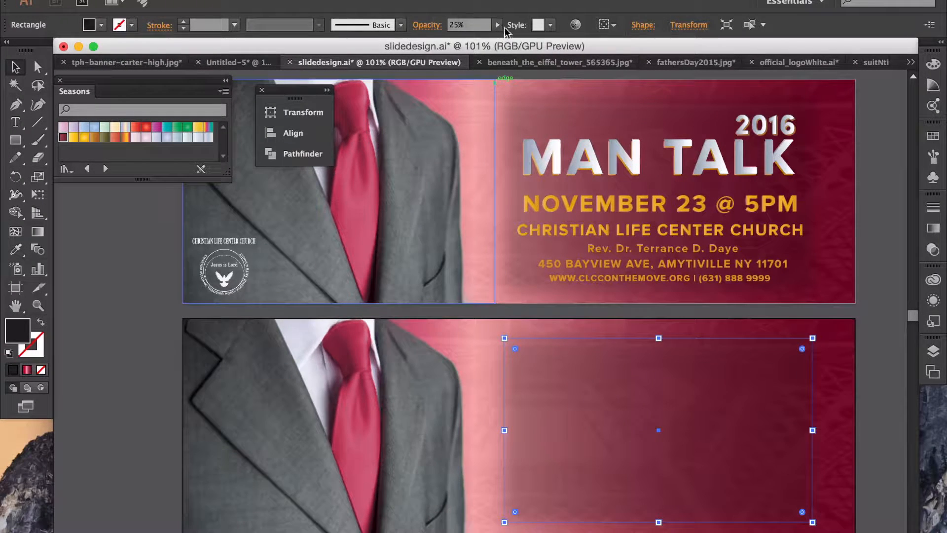
drag(453, 39, 449, 44)
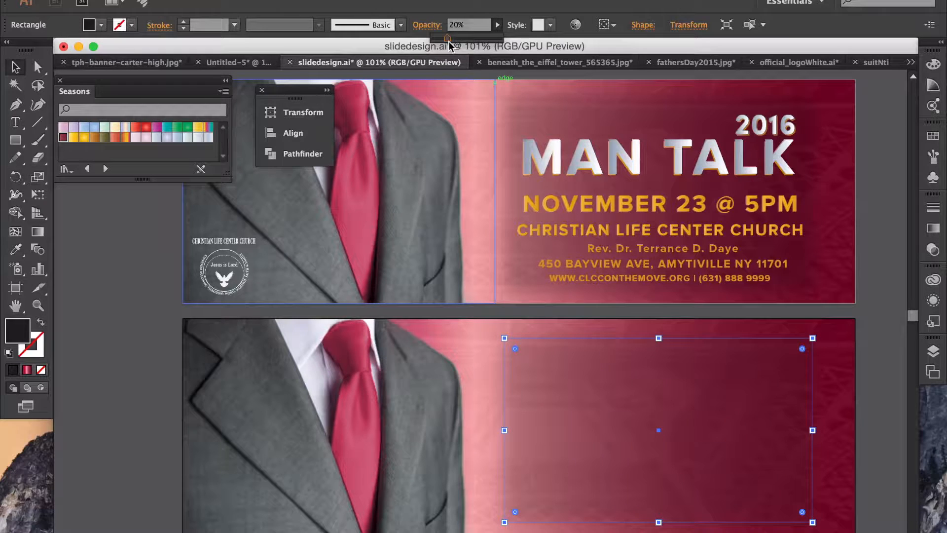
click(860, 325)
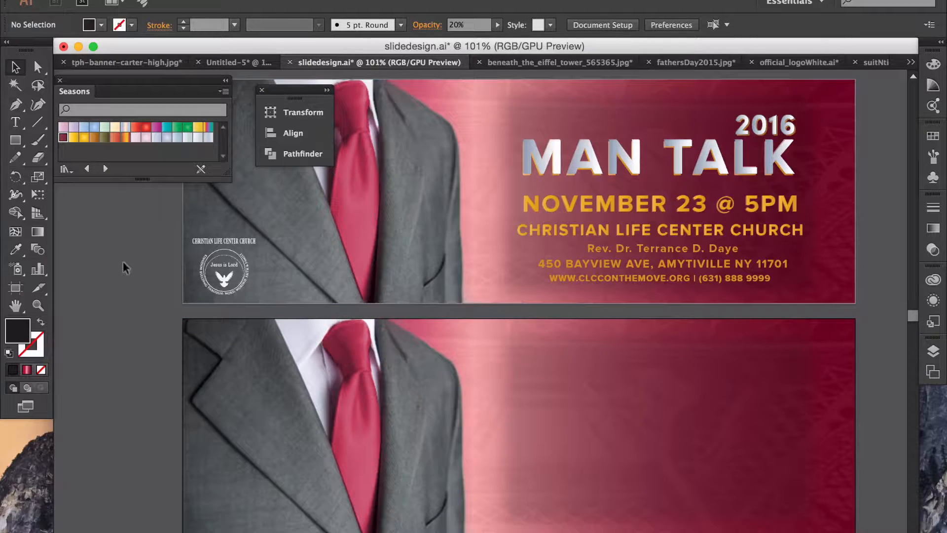
Step: Add a small '2016' text on the pasteboard set in Proxima Nova Bold 12 pt
click(763, 127)
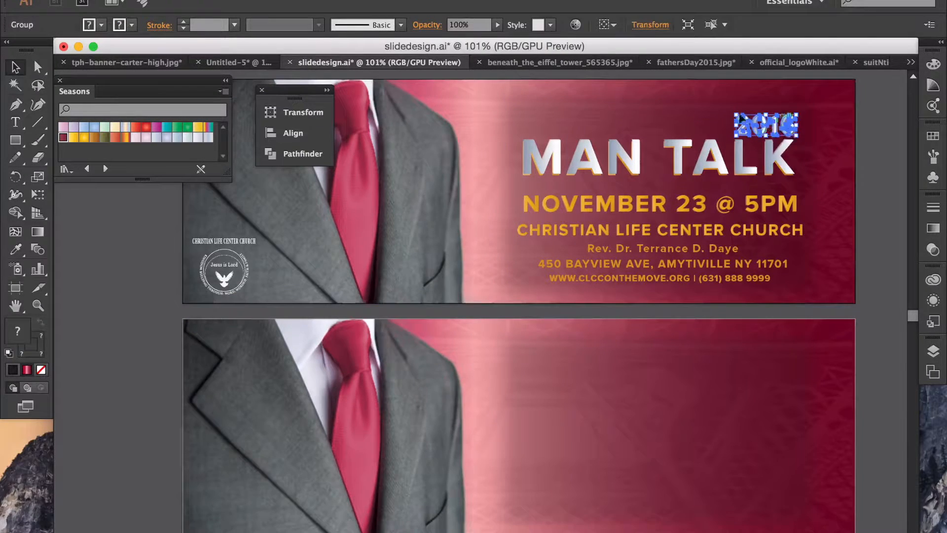
click(871, 153)
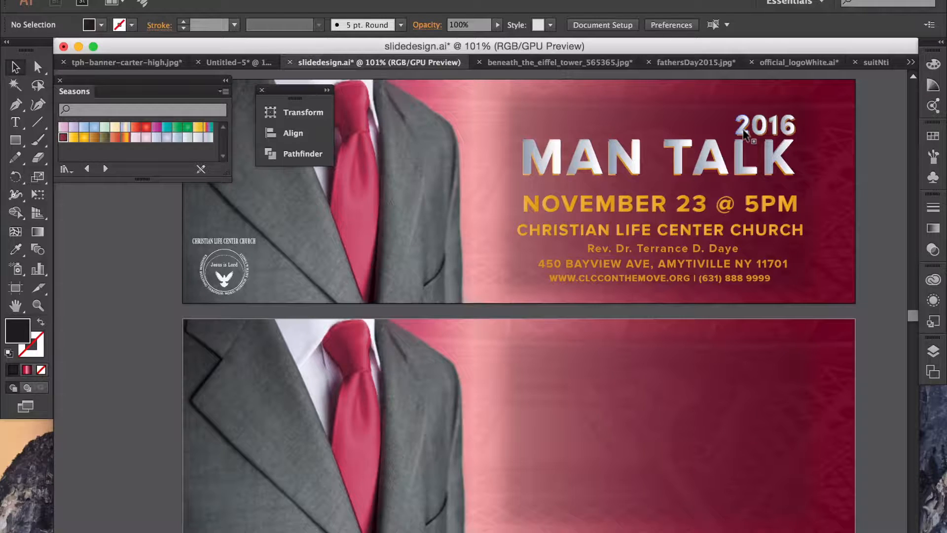
click(15, 123)
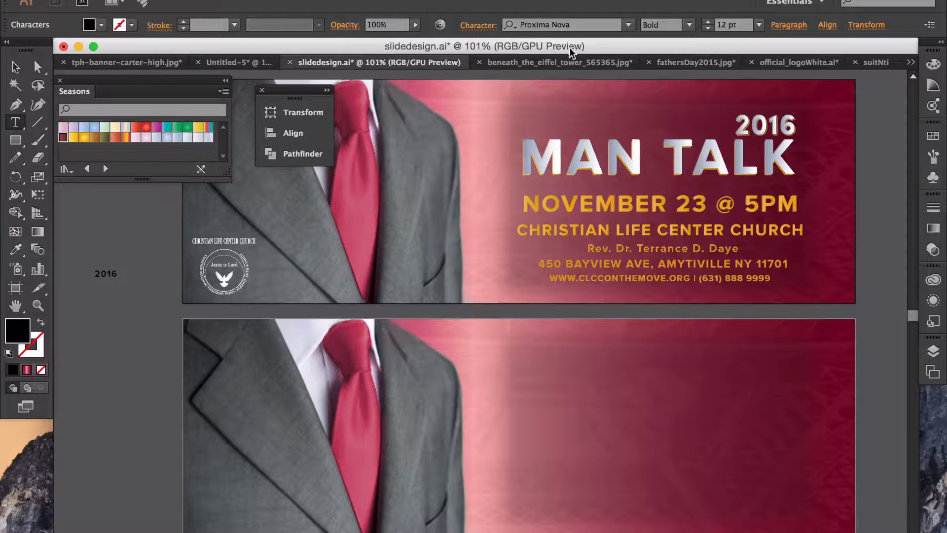
click(629, 25)
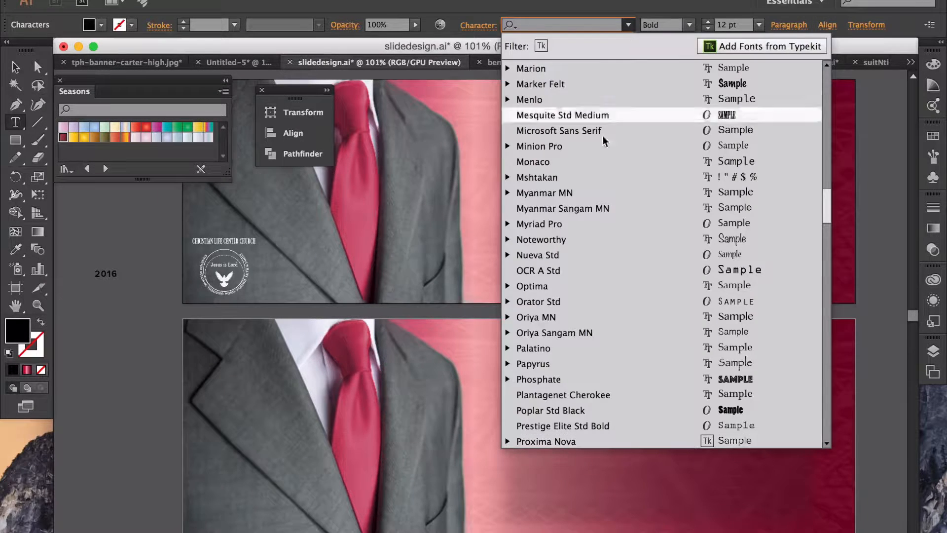
scroll(577, 342, down, 3)
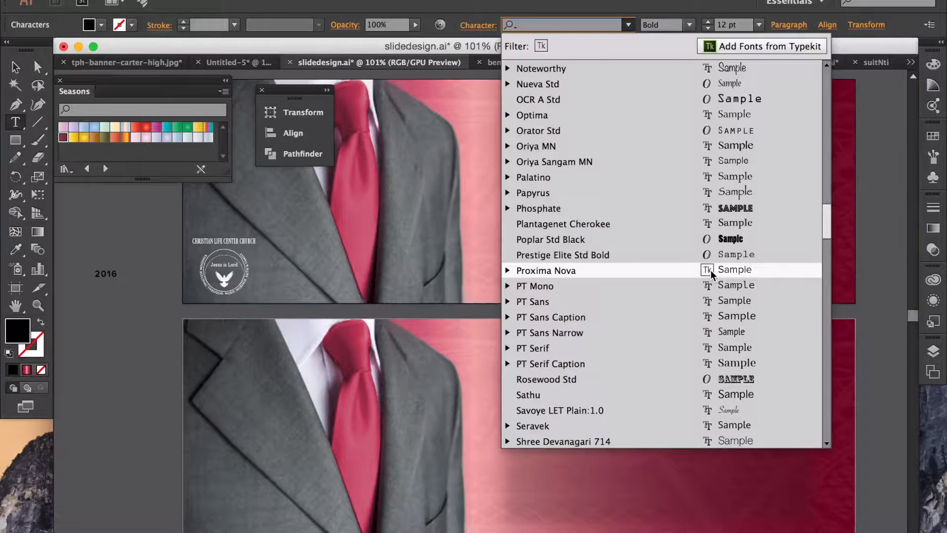
click(93, 305)
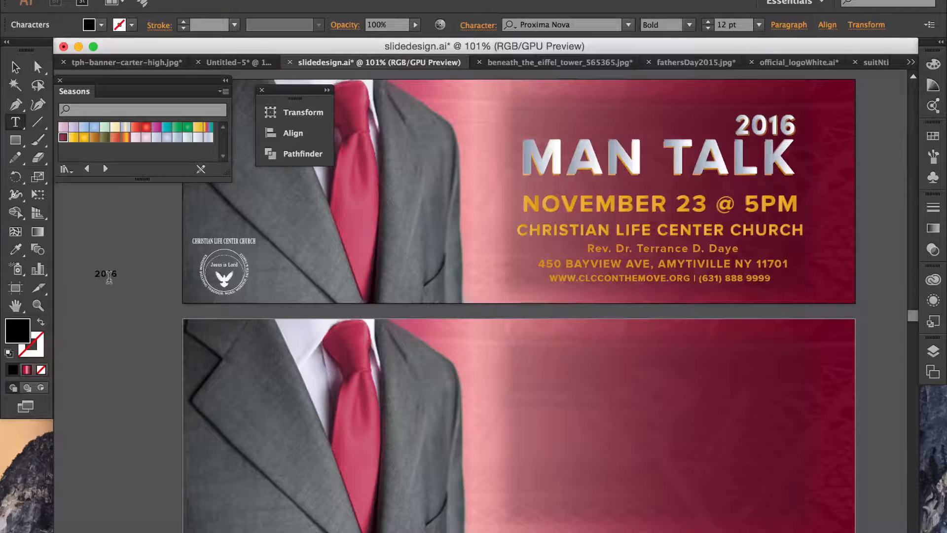
click(16, 70)
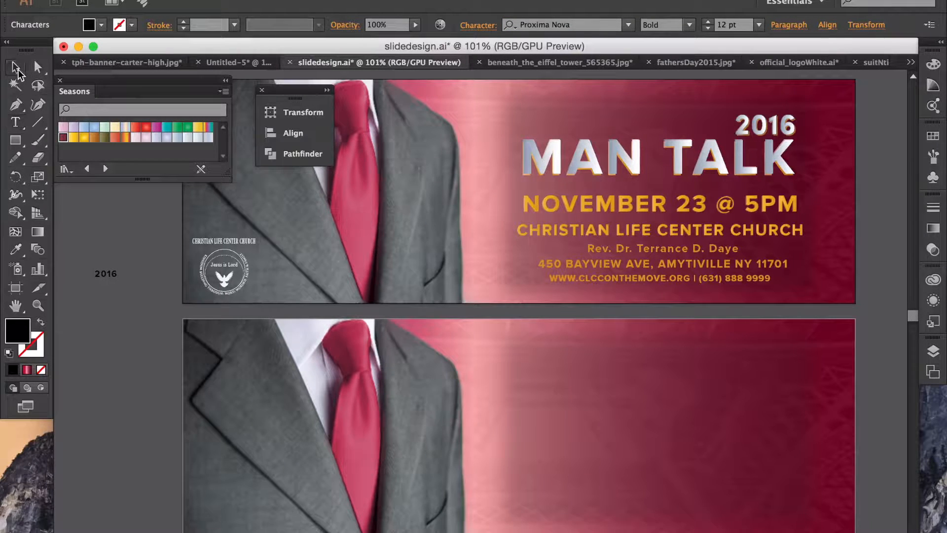
Step: Move the 2016 text to the lower banner's upper right and scale it
click(105, 273)
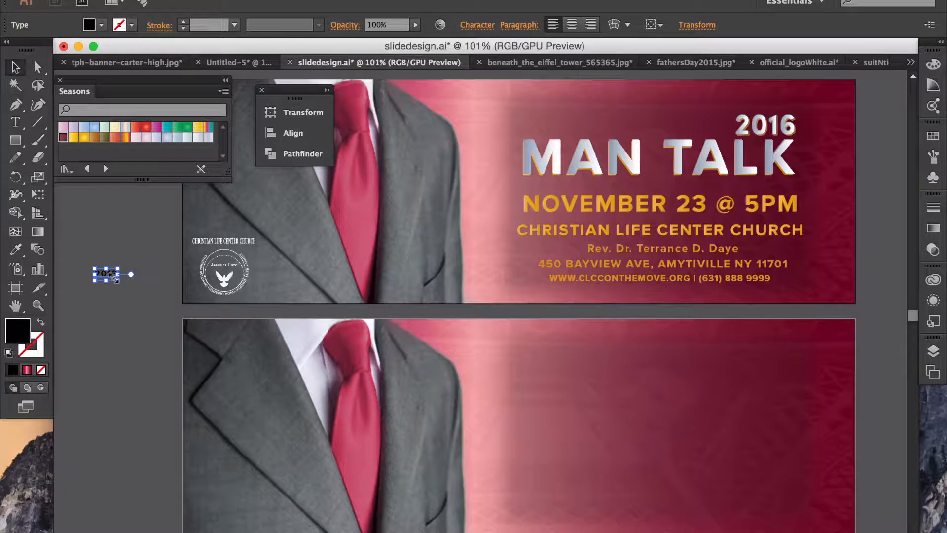
drag(113, 276, 746, 352)
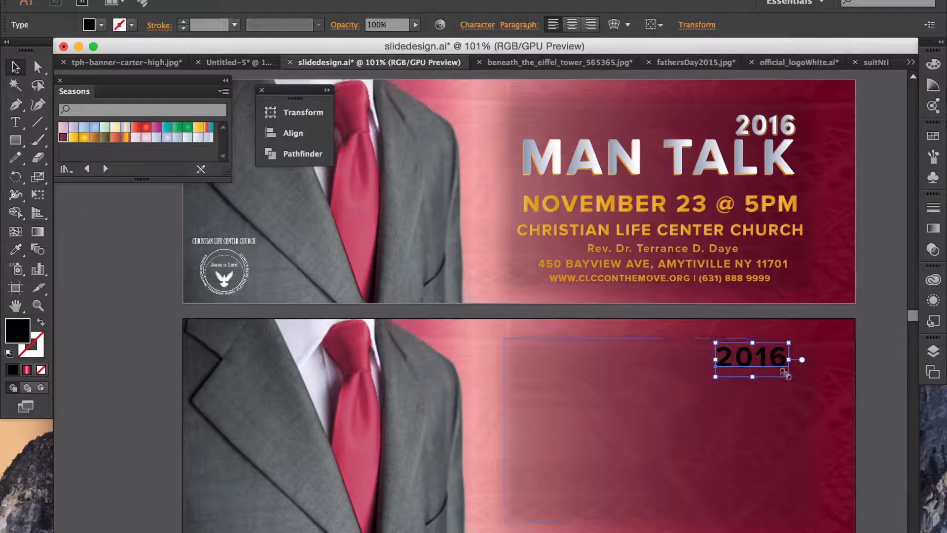
drag(784, 372, 777, 372)
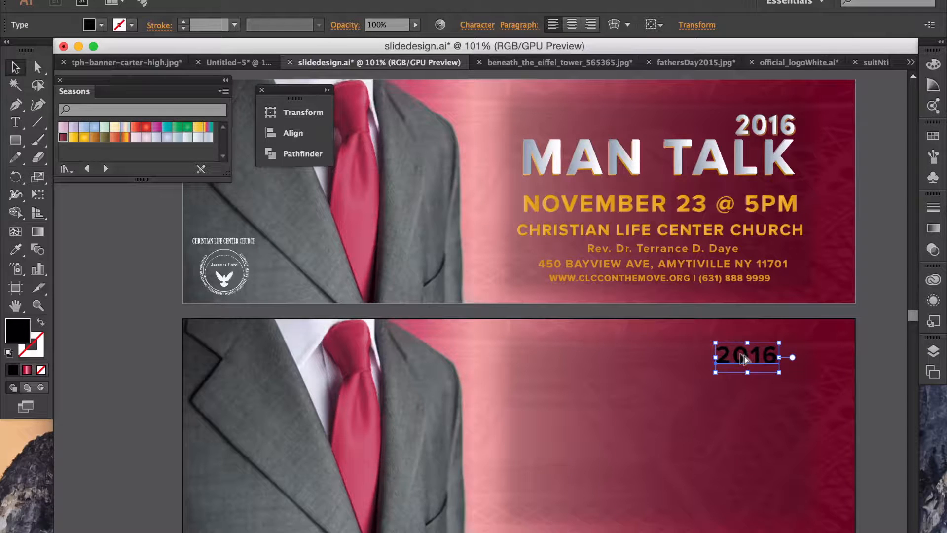
Step: Duplicate the 2016 just below the original and undo the extra pasted copy
drag(740, 352, 742, 384)
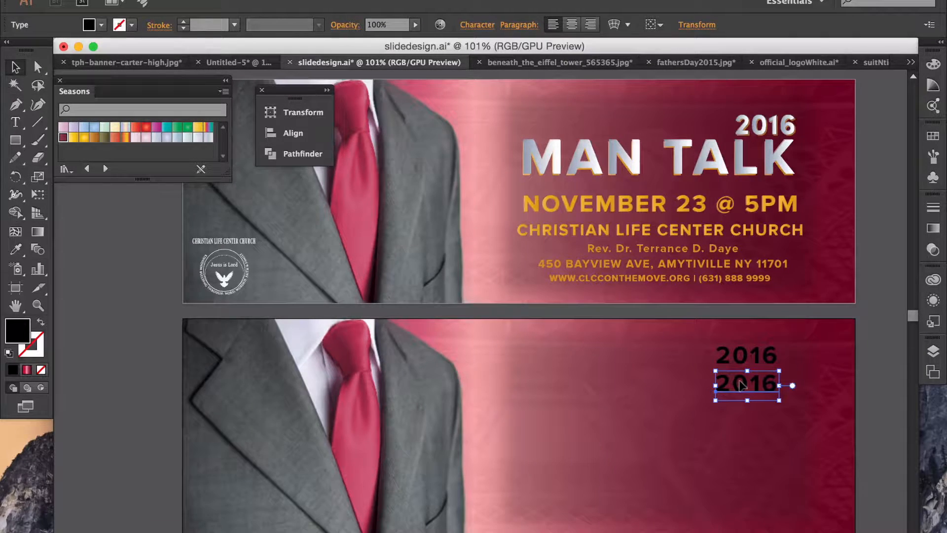
key(super+shift+a)
key(super+v)
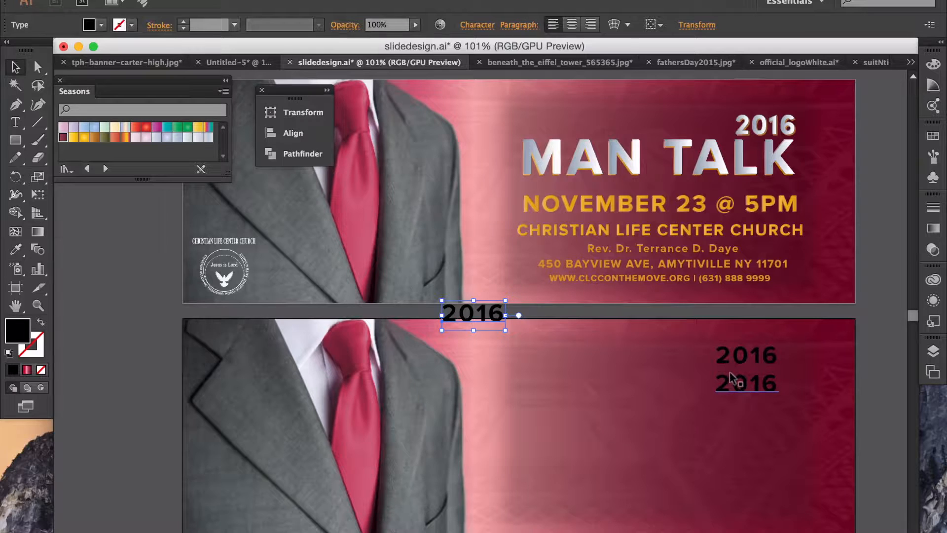
key(super+z)
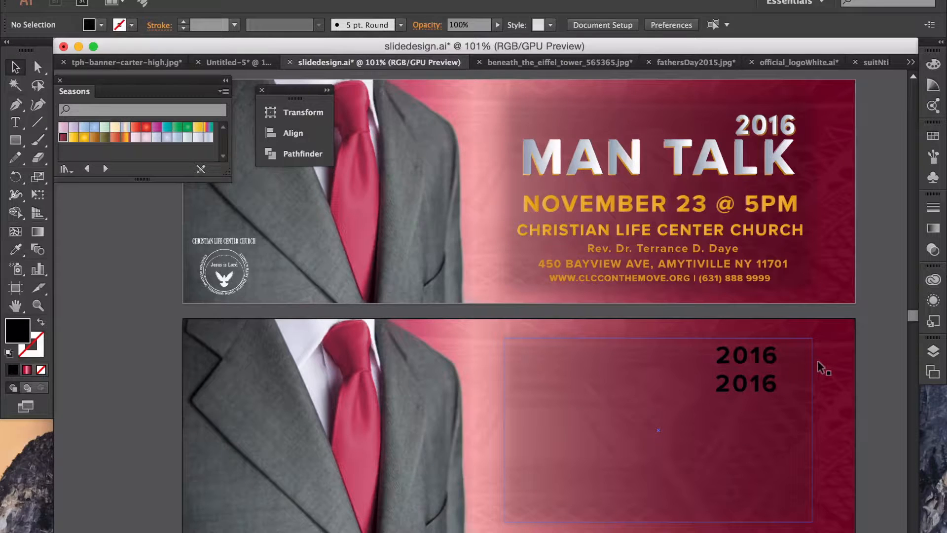
click(455, 193)
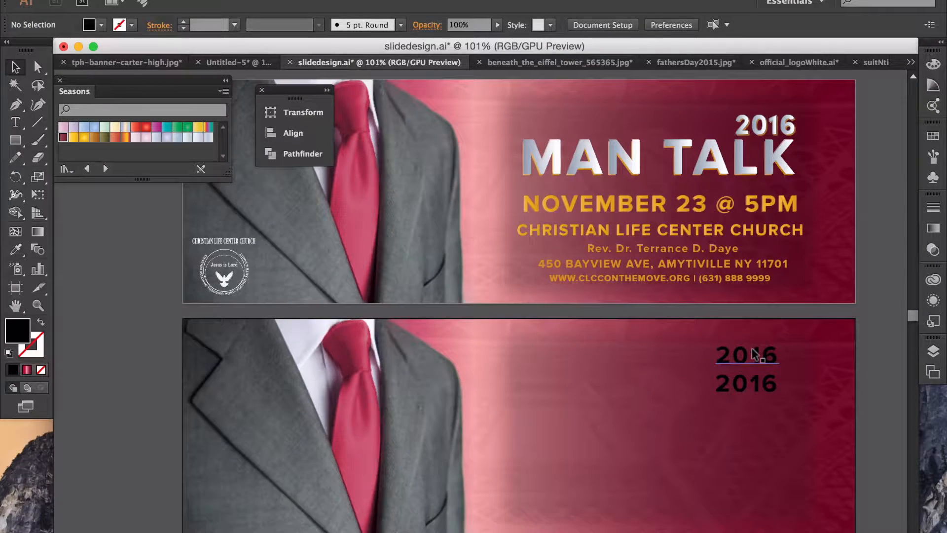
Step: Convert the upper 2016 on the lower banner to outlines with Create Outlines
click(754, 354)
right_click(756, 355)
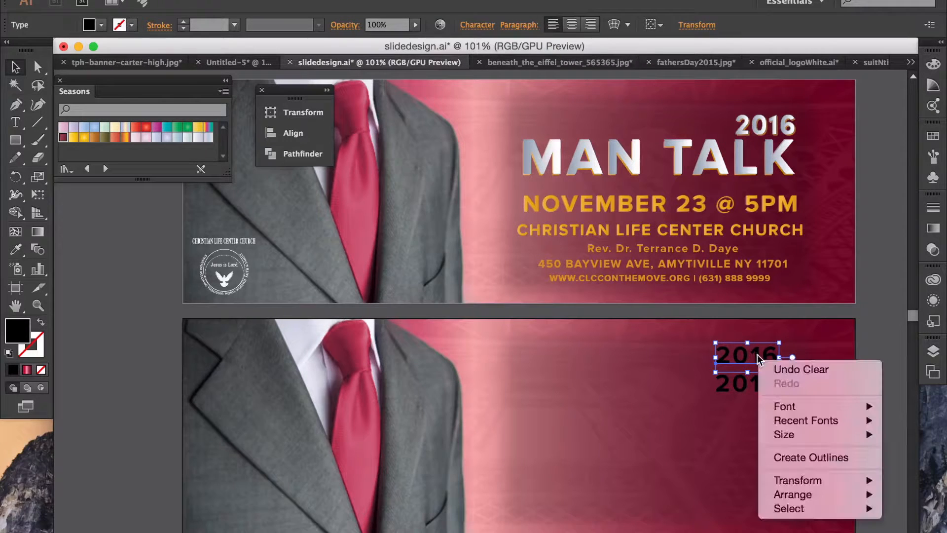
click(789, 460)
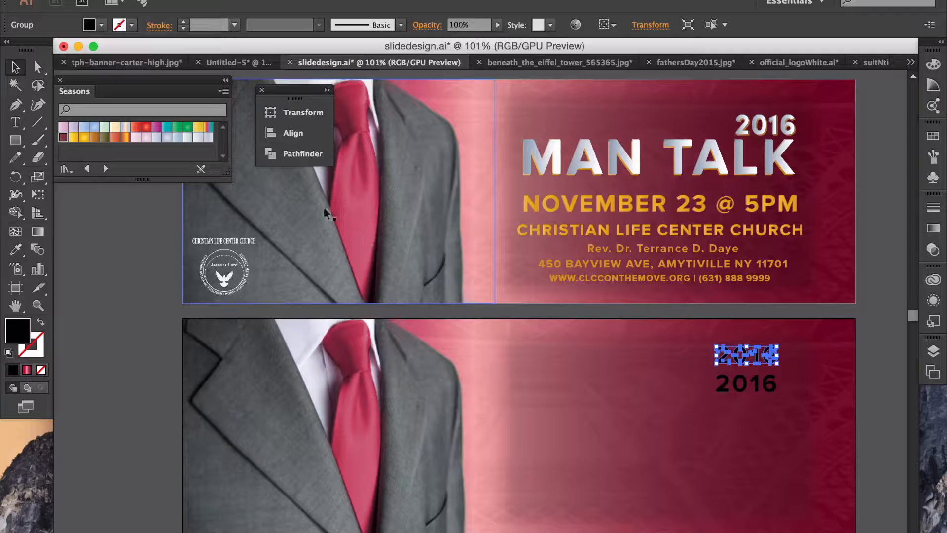
Step: Try pale Seasons swatches on the outlined 2016, ending on a lavender-white fill
click(187, 137)
click(187, 138)
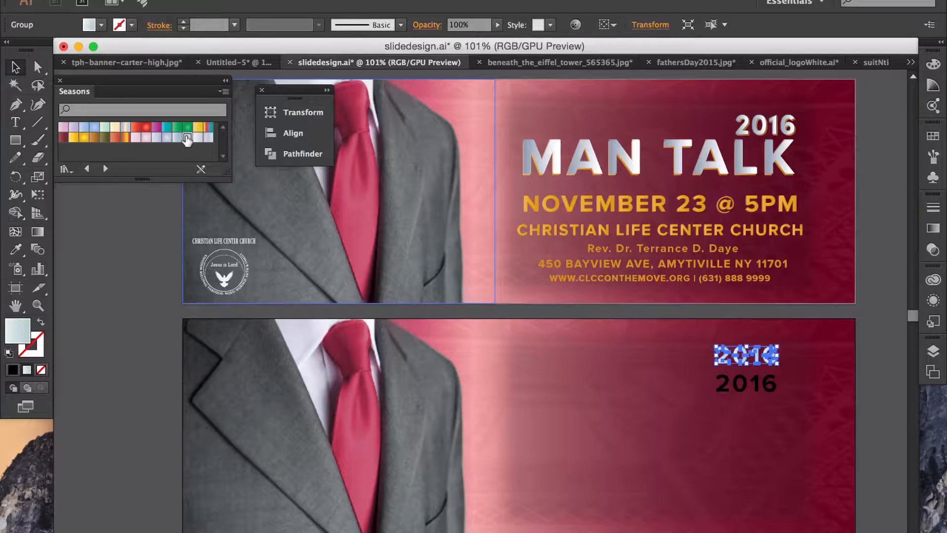
click(198, 137)
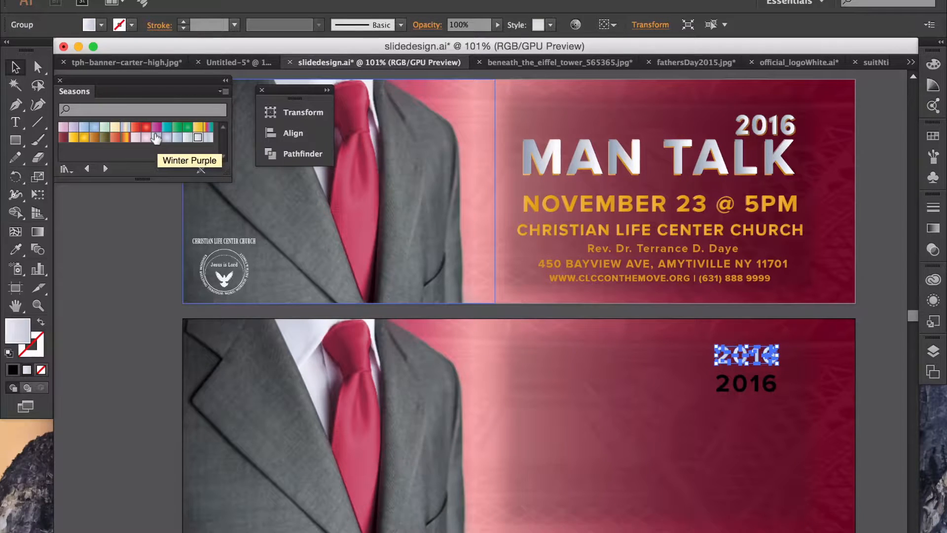
click(156, 137)
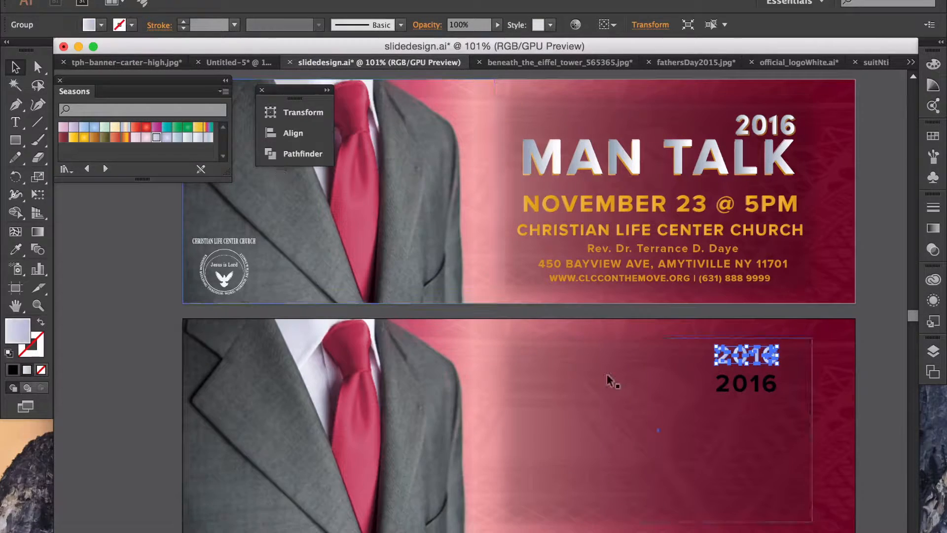
Step: Drag a copy of the light 2016 over the top banner's year to compare them
drag(749, 365, 757, 130)
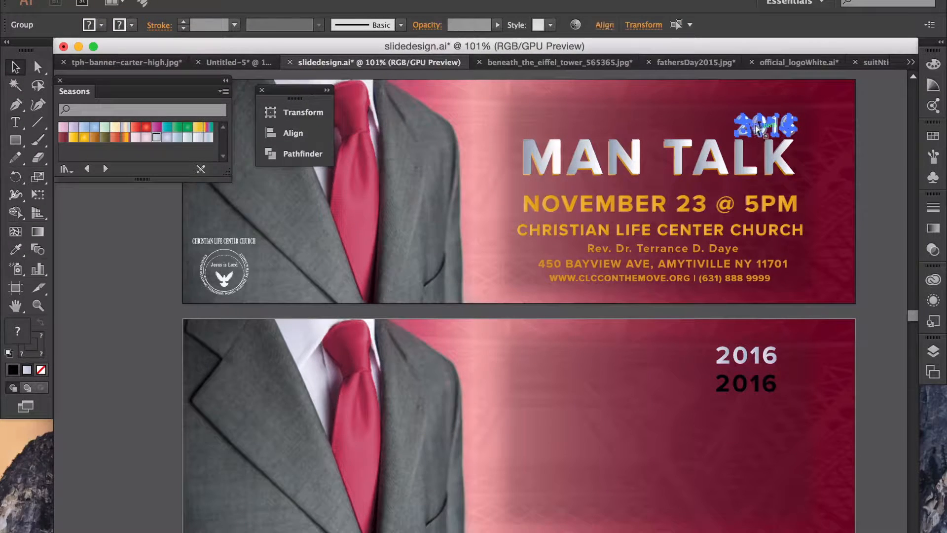
click(838, 136)
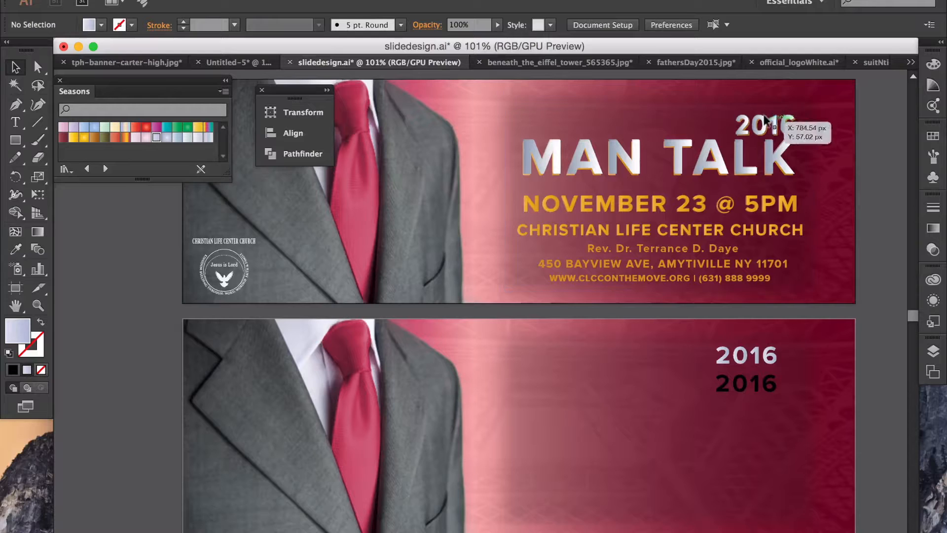
click(770, 122)
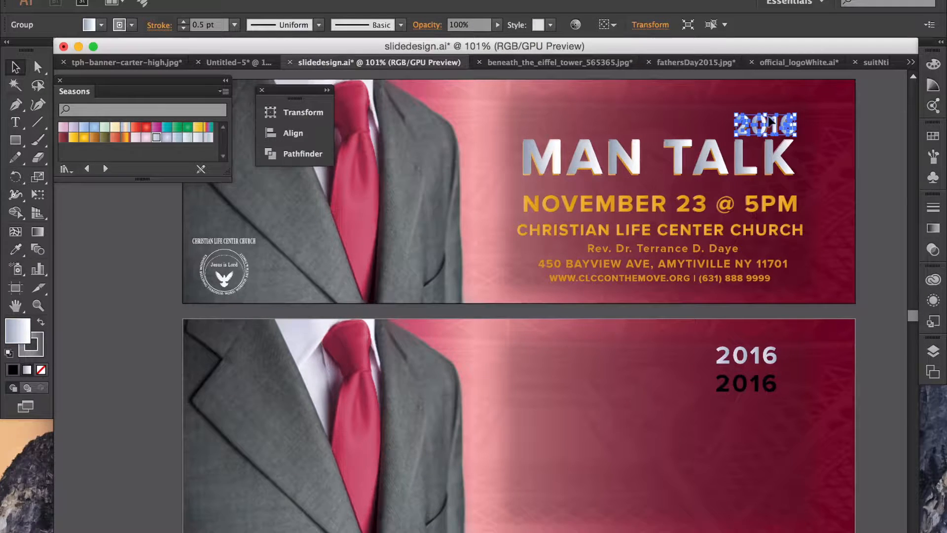
click(742, 352)
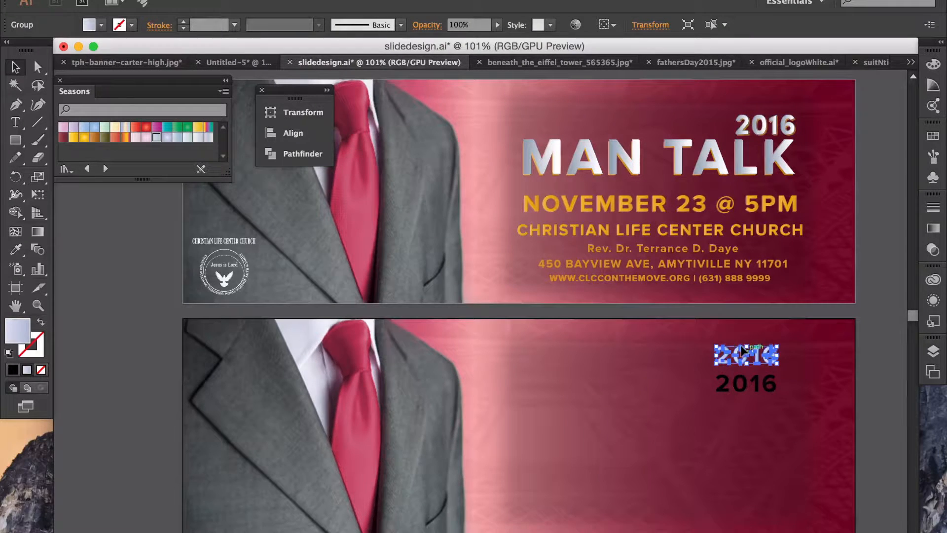
click(771, 123)
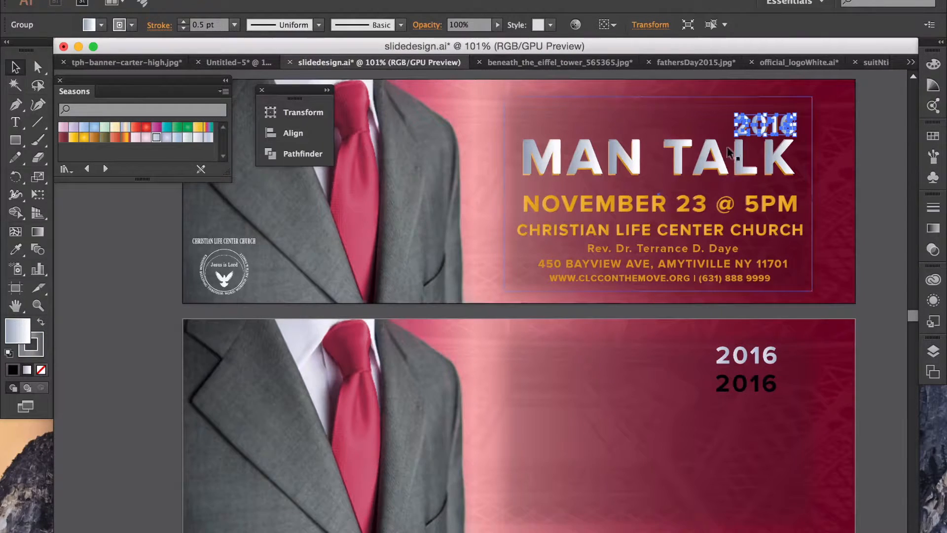
Step: Apply the top banner's silvery 2016 fill to the lower outlined 2016
drag(17, 330, 739, 351)
click(741, 353)
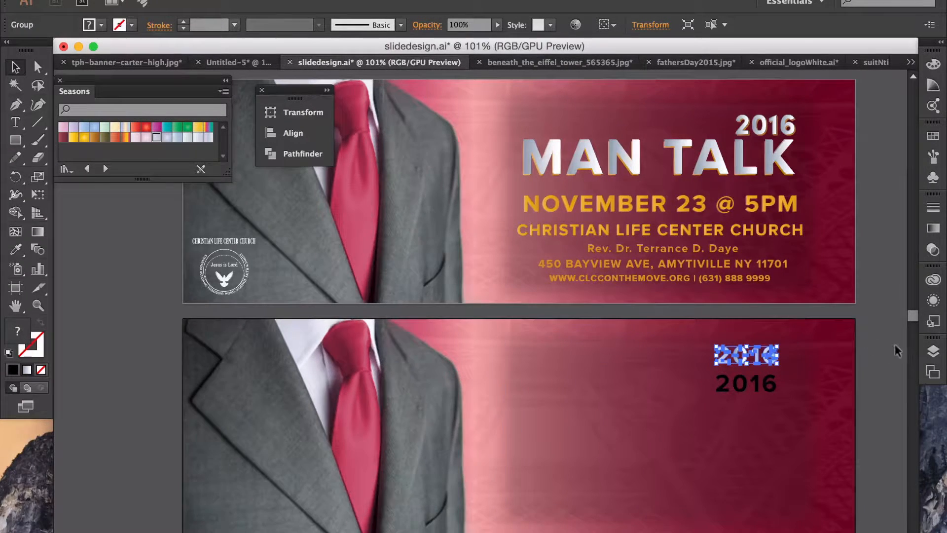
click(897, 345)
click(745, 354)
click(764, 124)
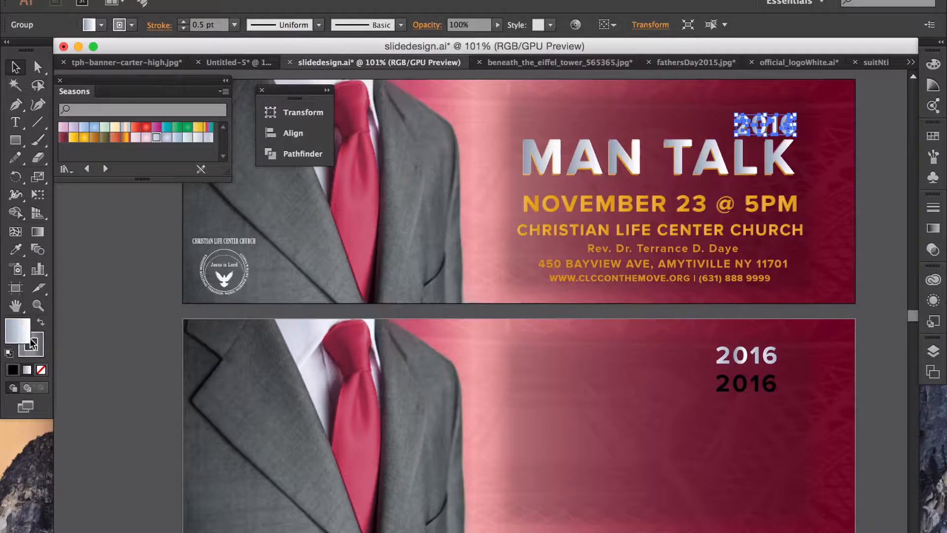
drag(20, 340, 725, 348)
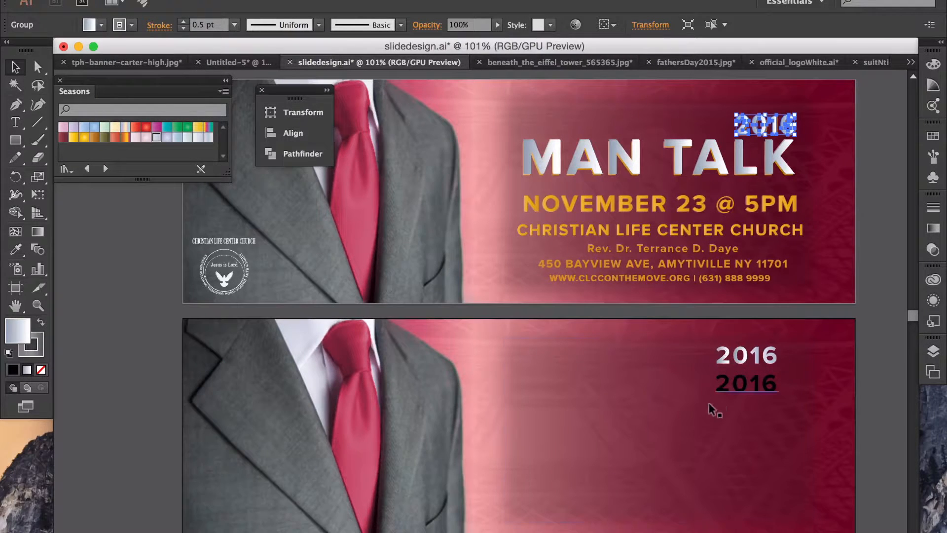
click(870, 363)
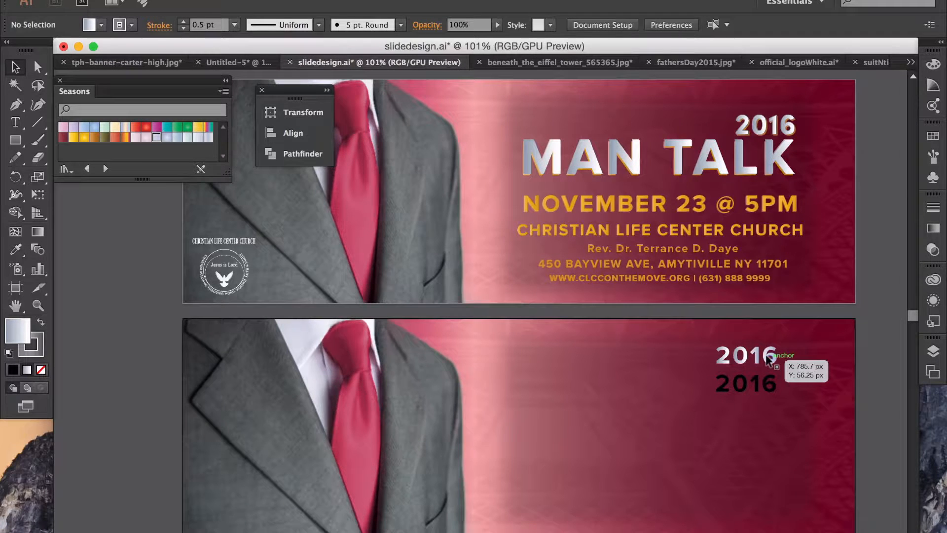
Step: Compare with the top banner's year and fill the black lower 2016 yellow
click(752, 380)
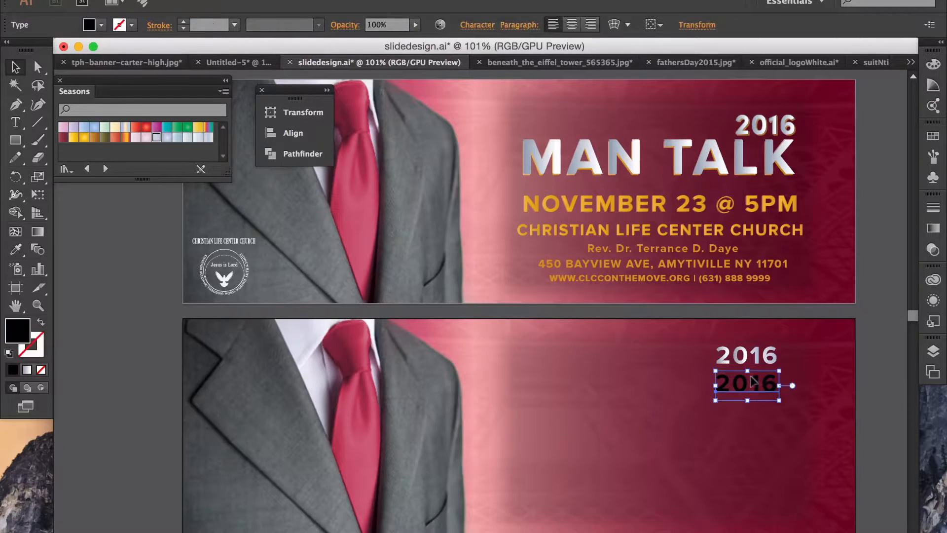
click(791, 130)
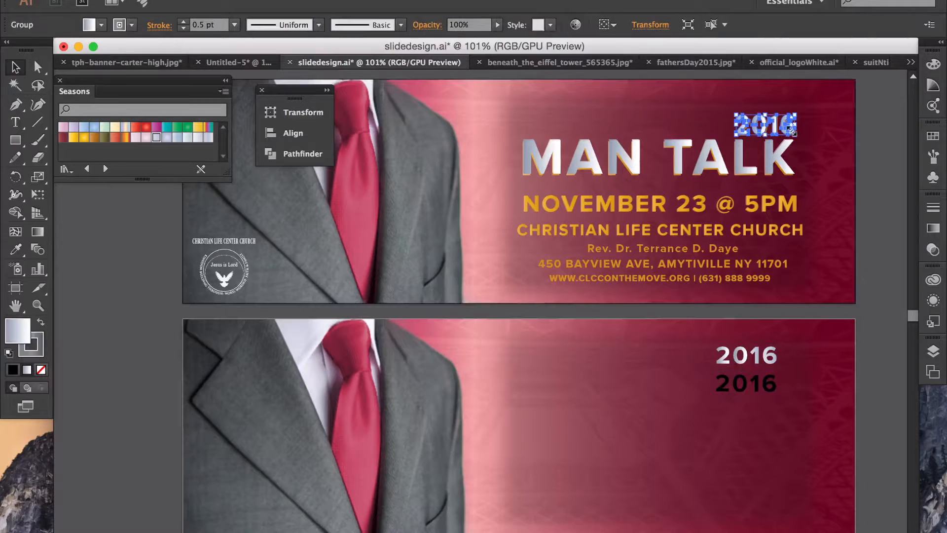
click(858, 146)
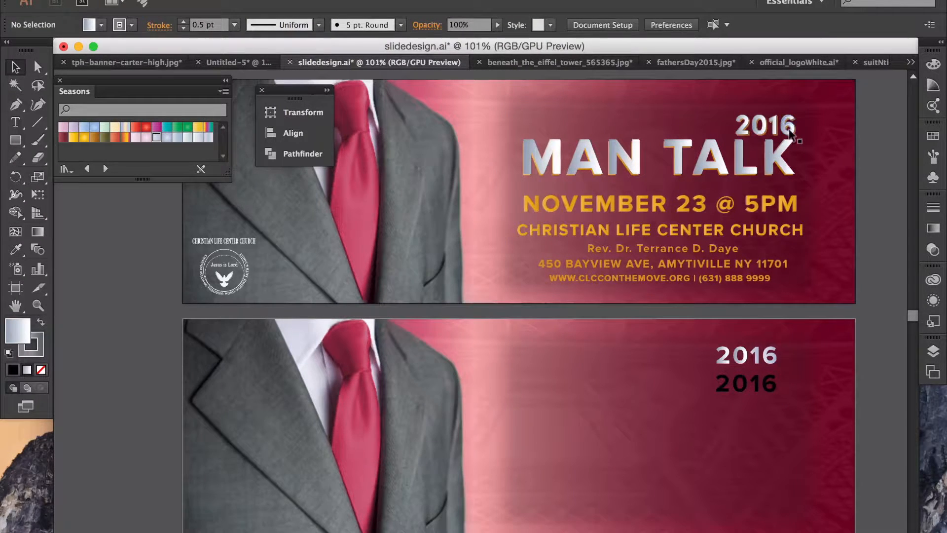
click(791, 132)
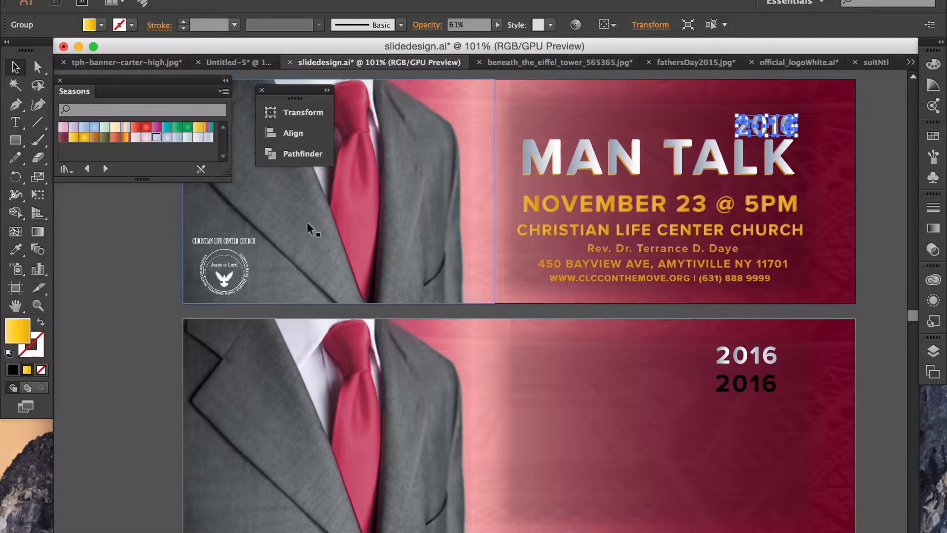
click(741, 385)
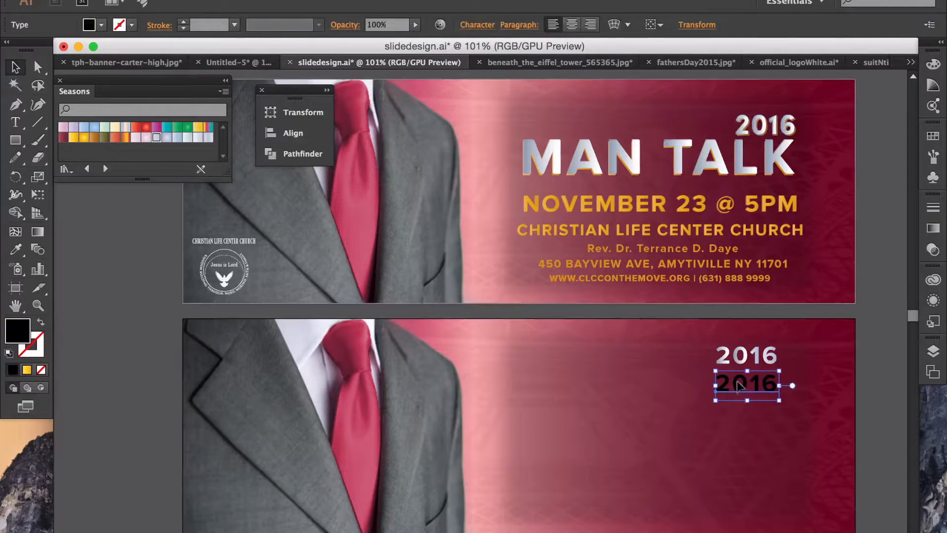
click(74, 137)
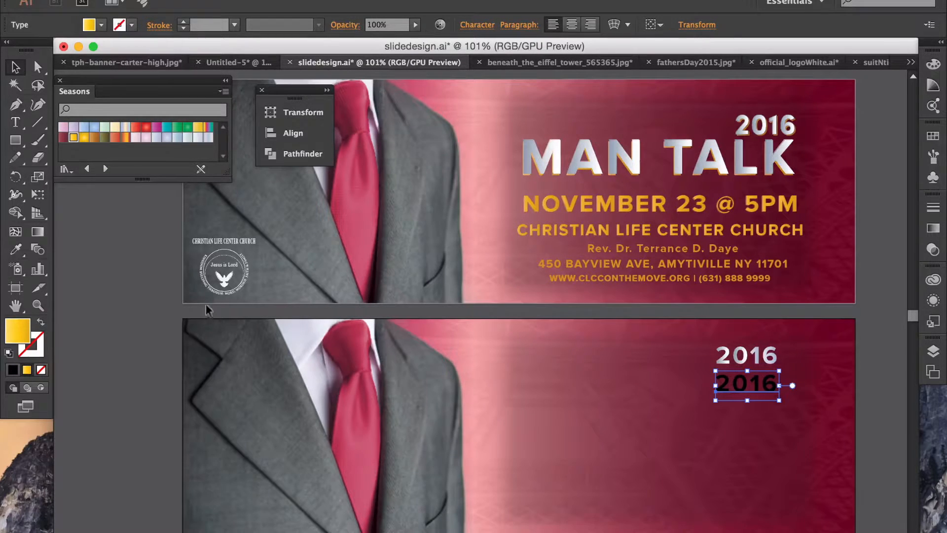
Step: Outline the yellow 2016 and give it a gold gradient fill, closing the Gradient panel
right_click(745, 384)
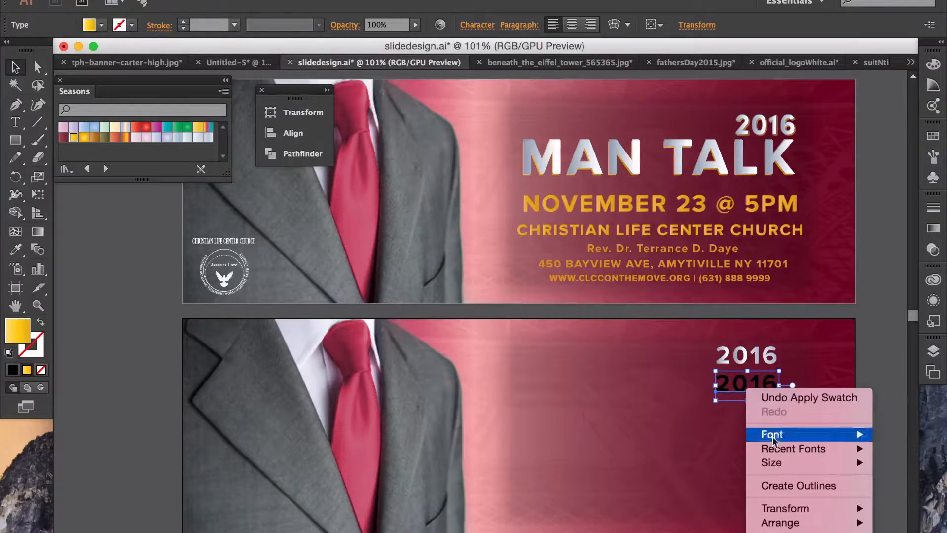
click(783, 487)
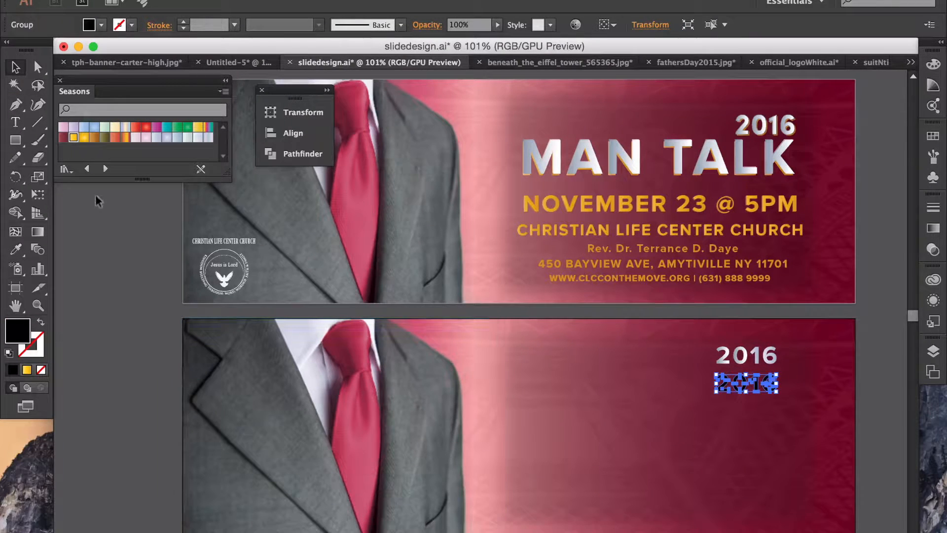
click(30, 373)
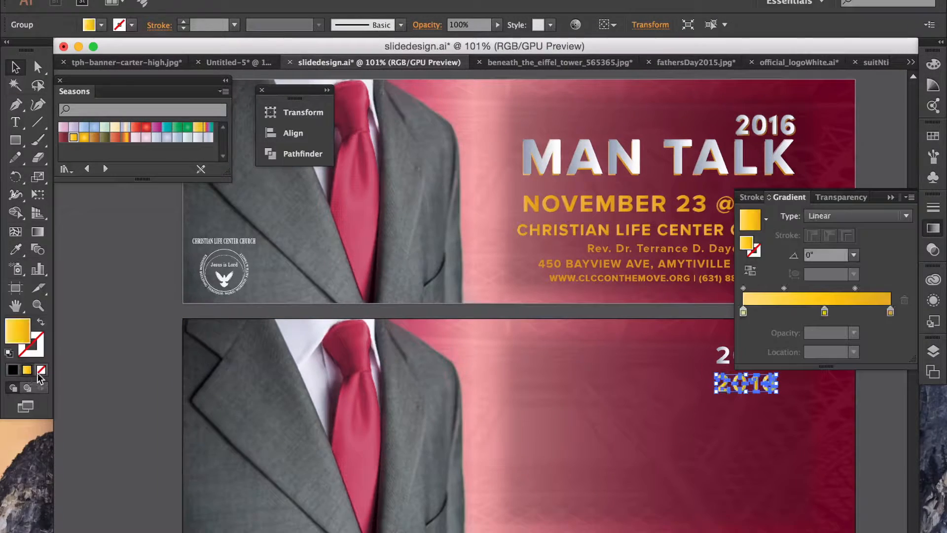
click(878, 421)
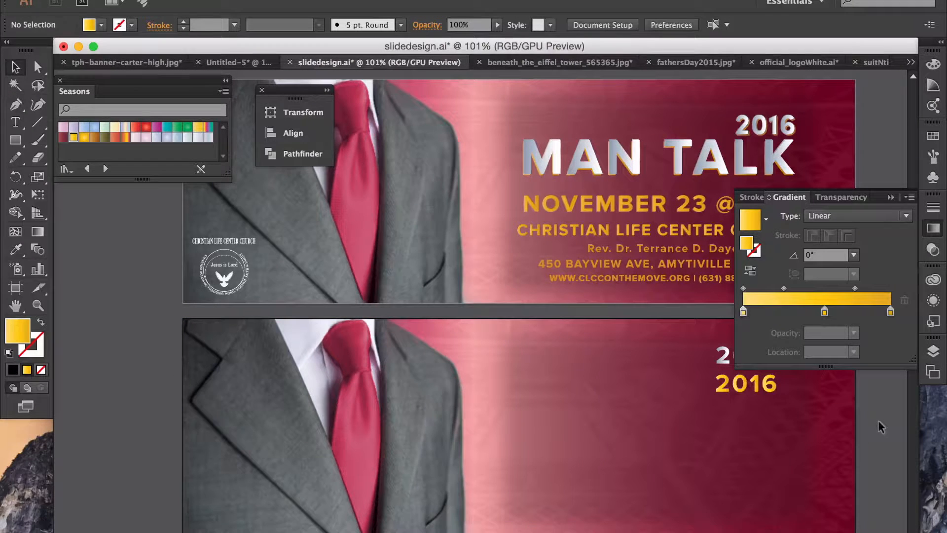
click(890, 196)
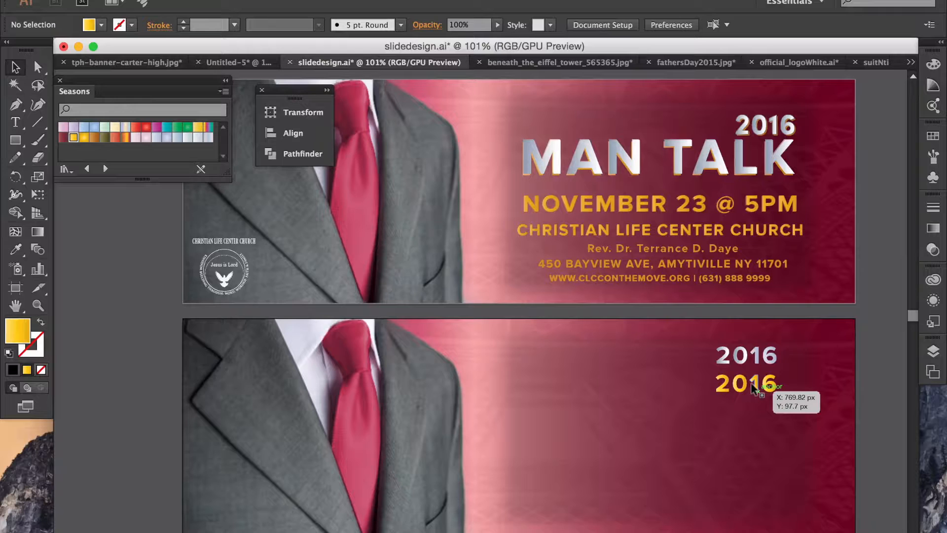
Step: Move the gold 2016 up behind the silvery 2016, nudging it down and right for an offset
drag(755, 382, 758, 363)
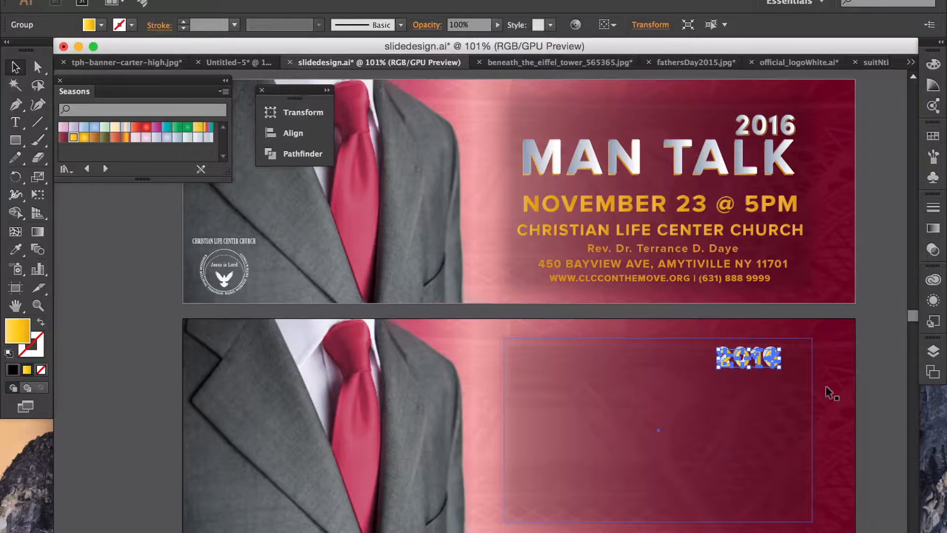
click(884, 392)
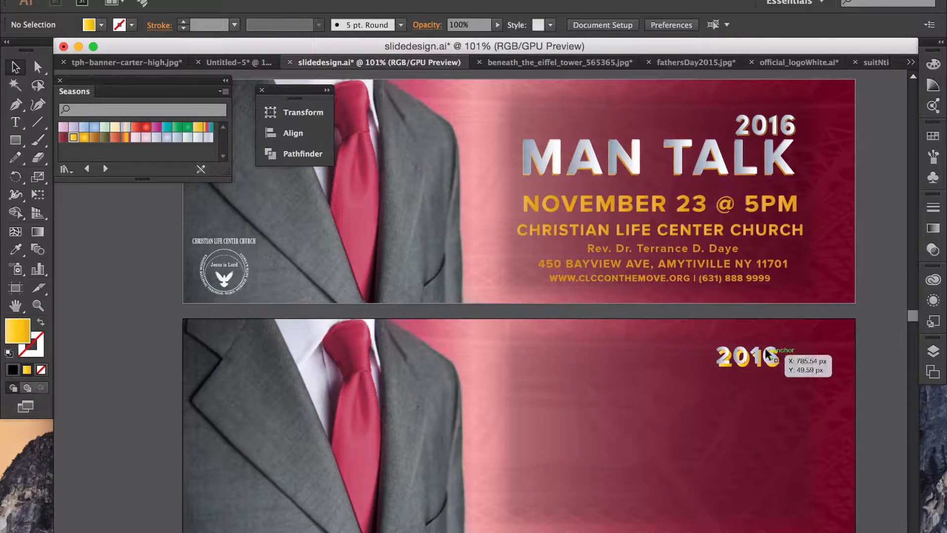
click(775, 357)
key(Down)
key(Down)
key(Down)
key(Down)
key(Down)
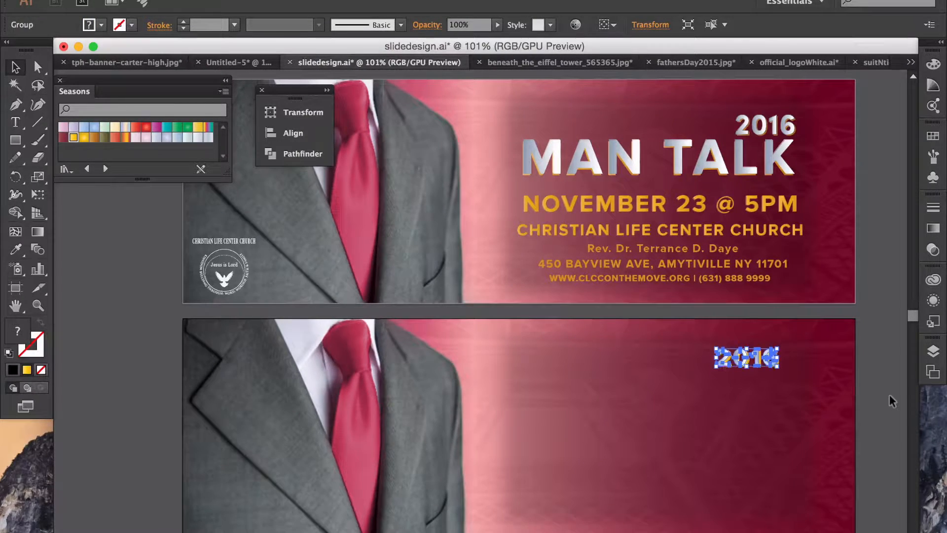
key(Down)
key(Down)
key(Right)
key(Right)
key(Right)
key(Up)
key(Up)
key(Up)
key(Up)
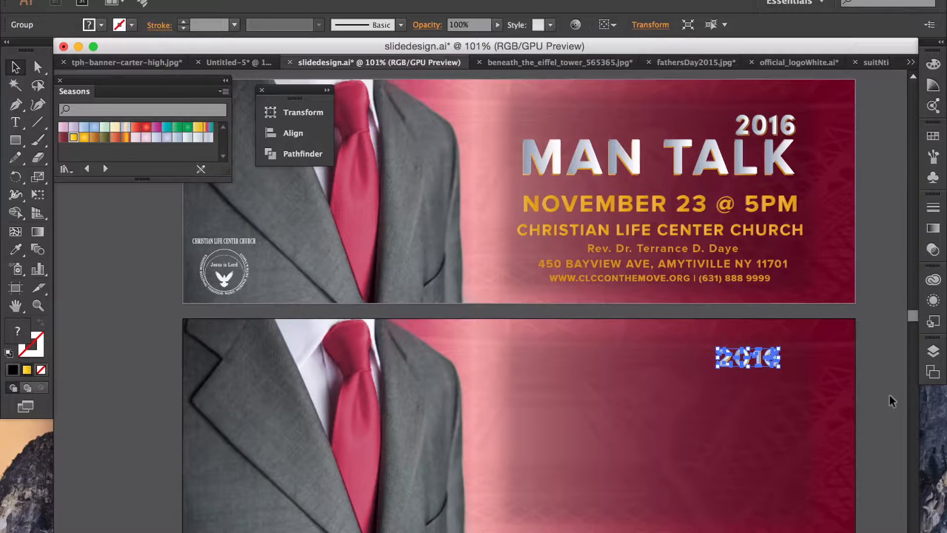
click(869, 393)
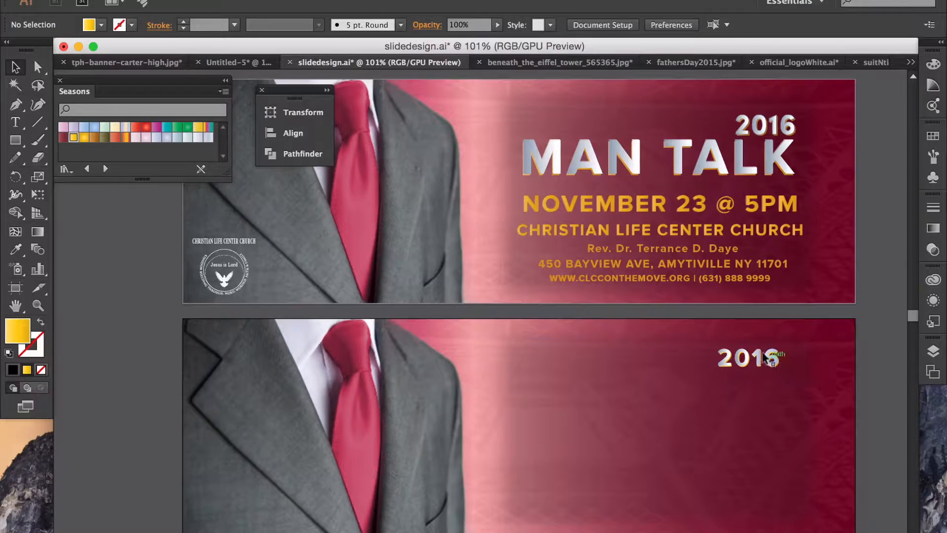
Step: Shift the stacked 2016 down a touch and review its placement
click(764, 354)
drag(763, 353, 763, 355)
click(868, 367)
click(772, 364)
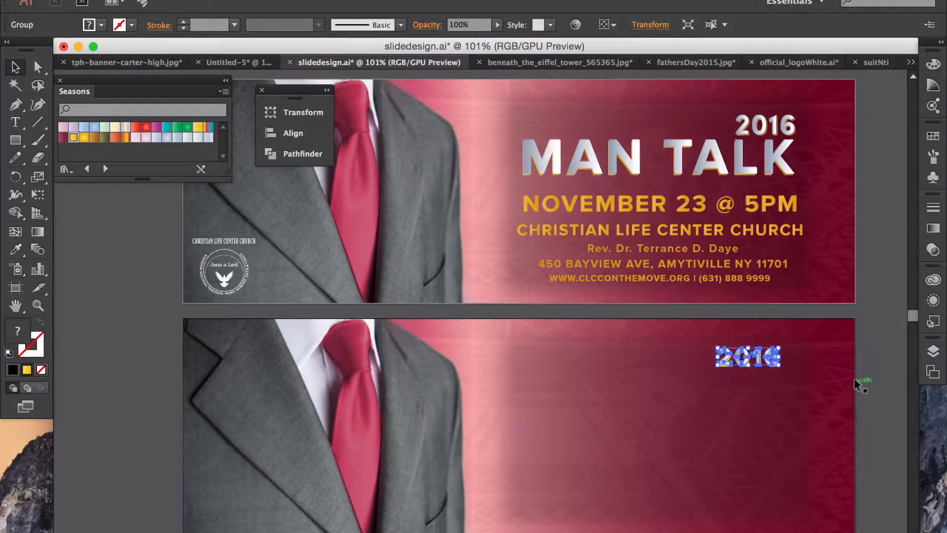
click(894, 390)
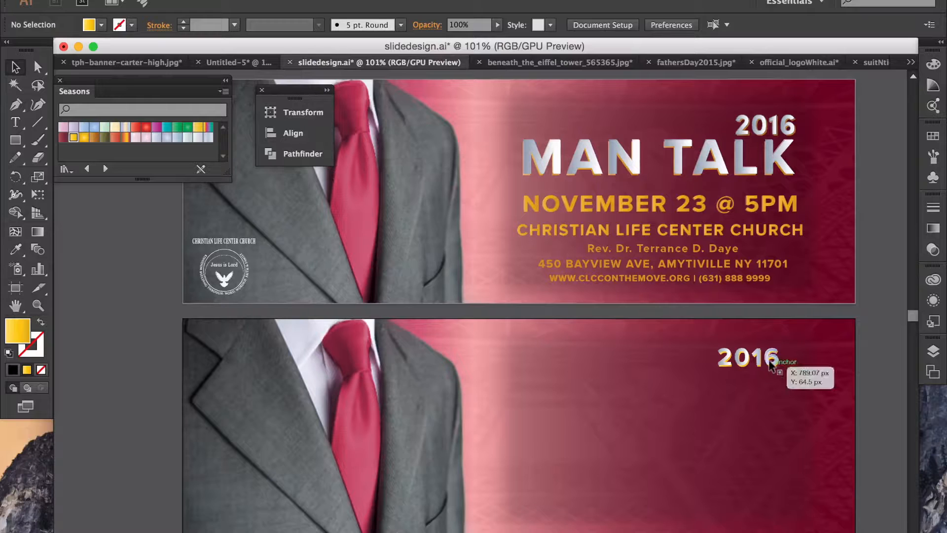
Step: Recolour the lower banner's 2016 with a darker yellow swatch
click(771, 364)
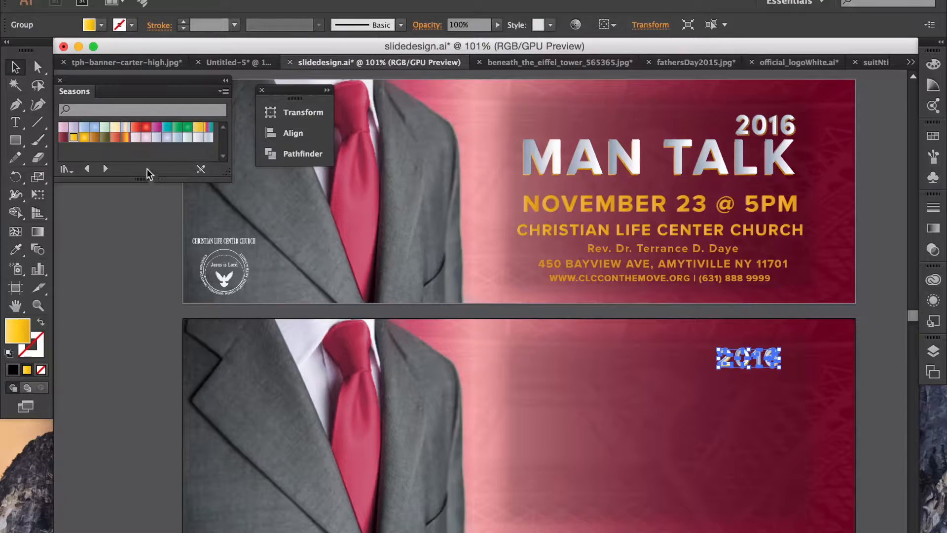
click(84, 138)
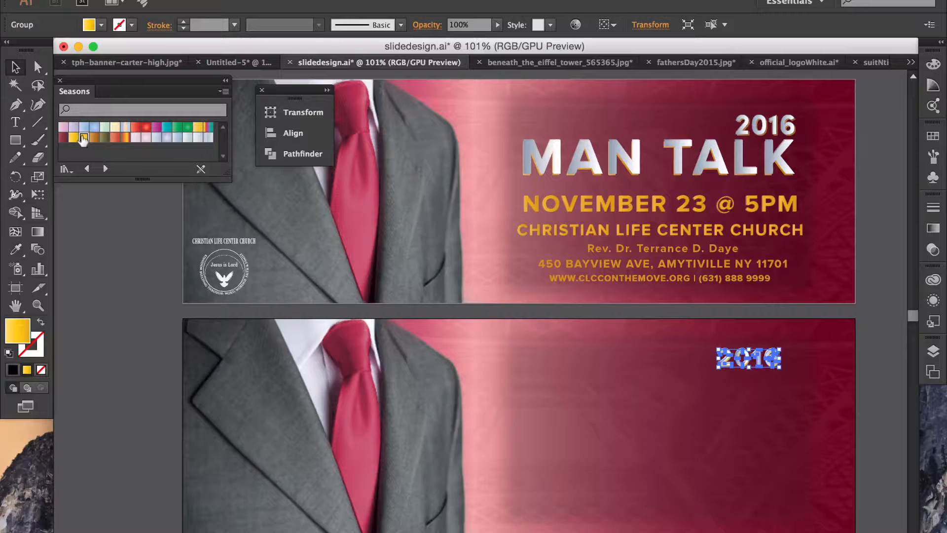
click(135, 281)
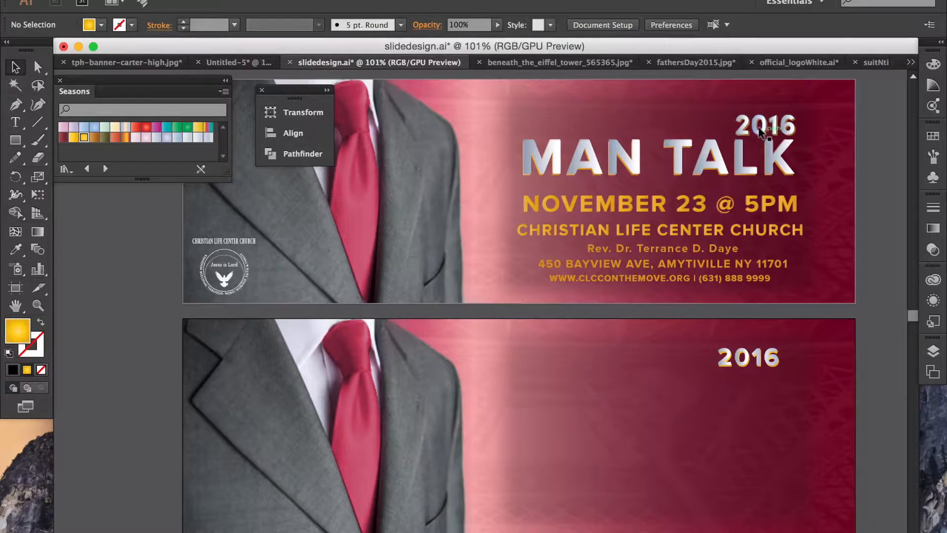
Step: Compare the top and lower banners' 2016 titles and select the lower one
click(762, 132)
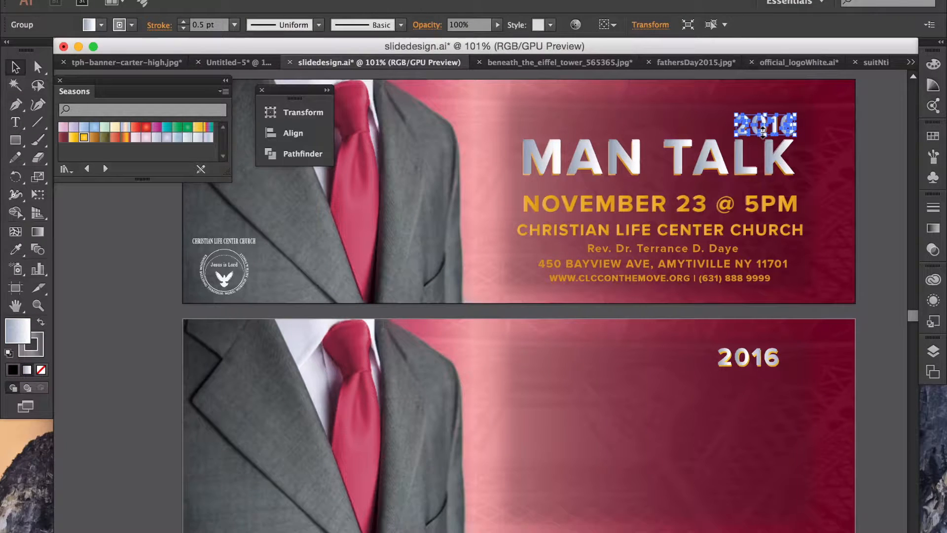
click(845, 138)
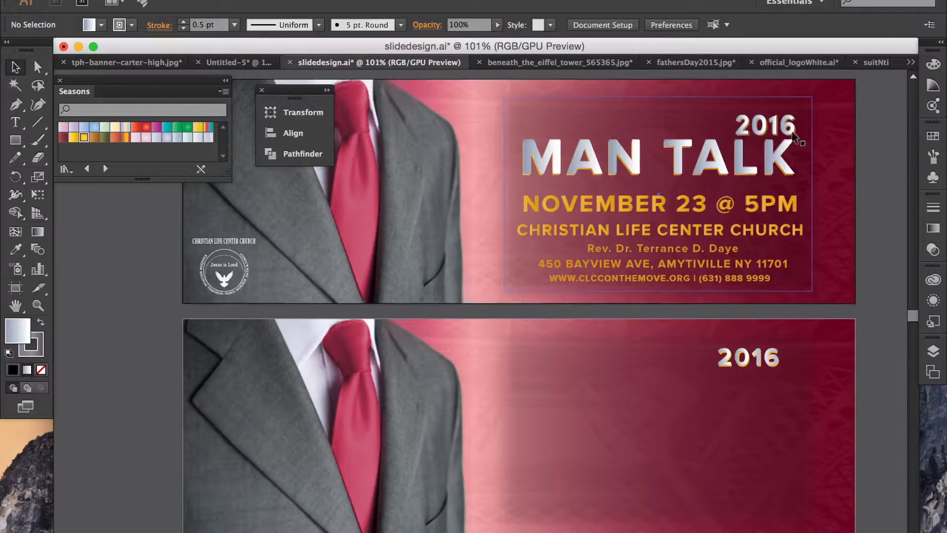
click(791, 131)
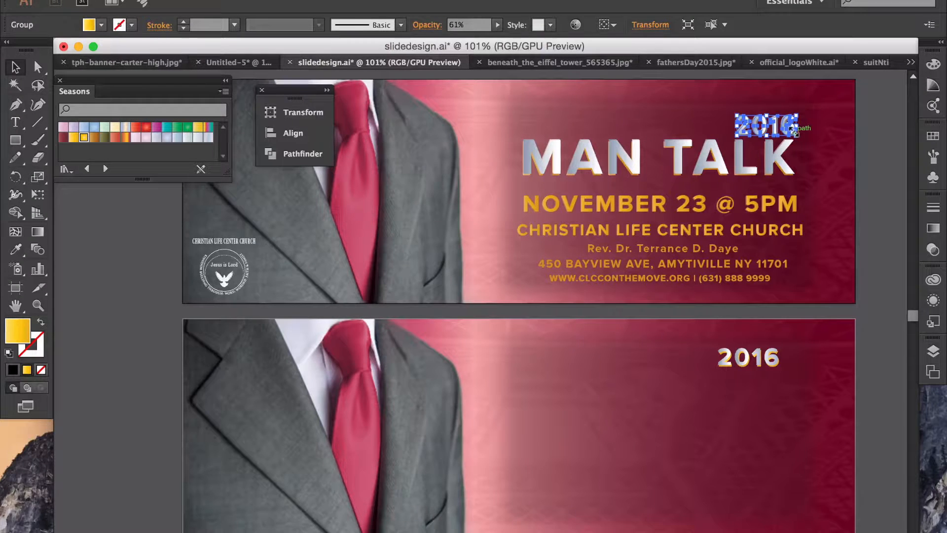
click(773, 364)
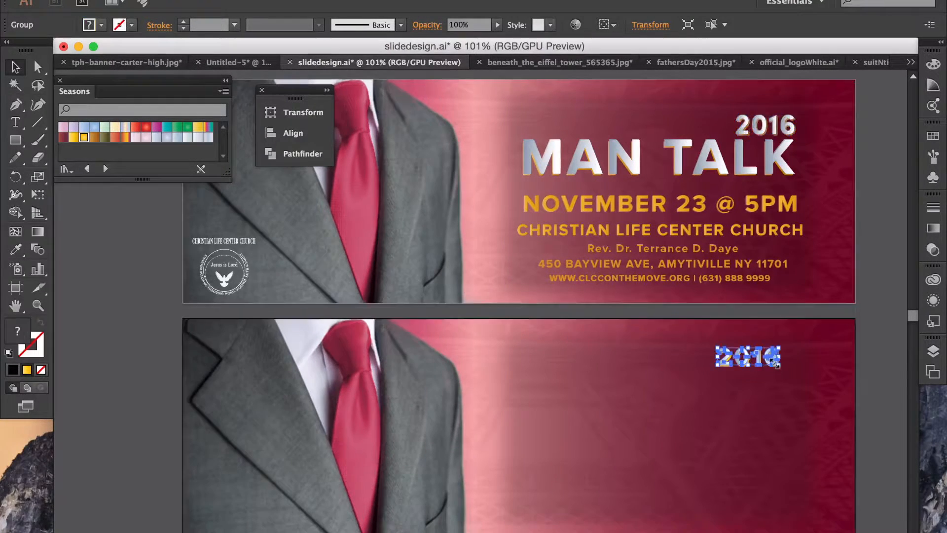
click(885, 355)
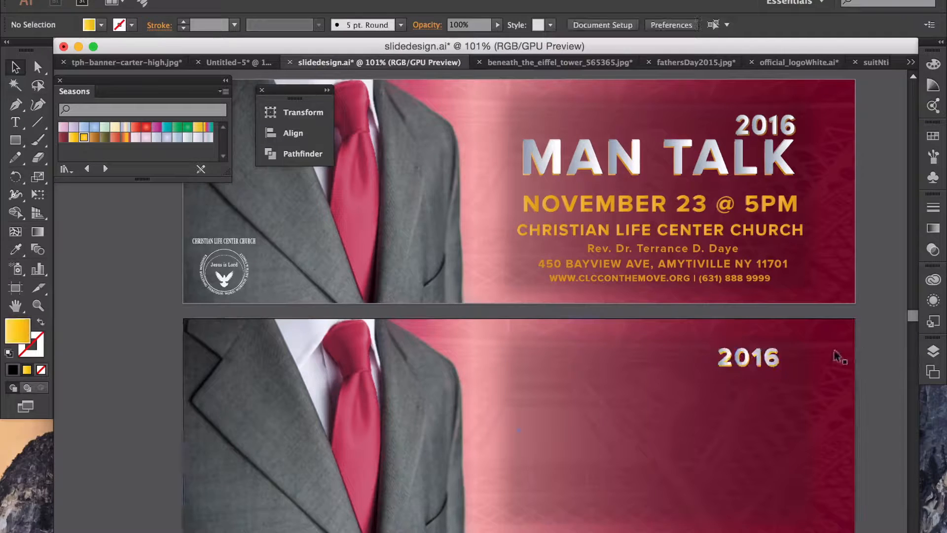
click(721, 365)
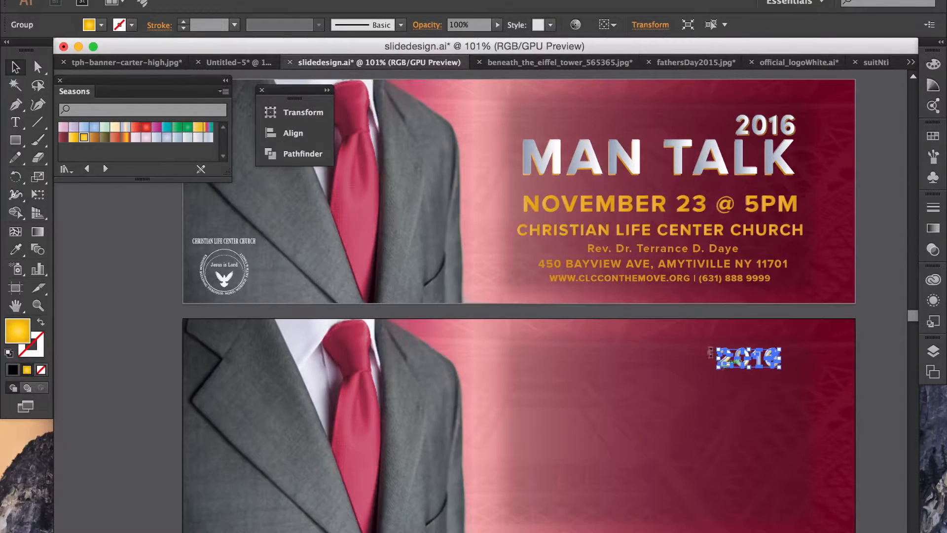
Step: Lower the 2016's opacity; the T and J keys then open the Creative Cloud Charts preview
click(497, 24)
drag(498, 35, 473, 41)
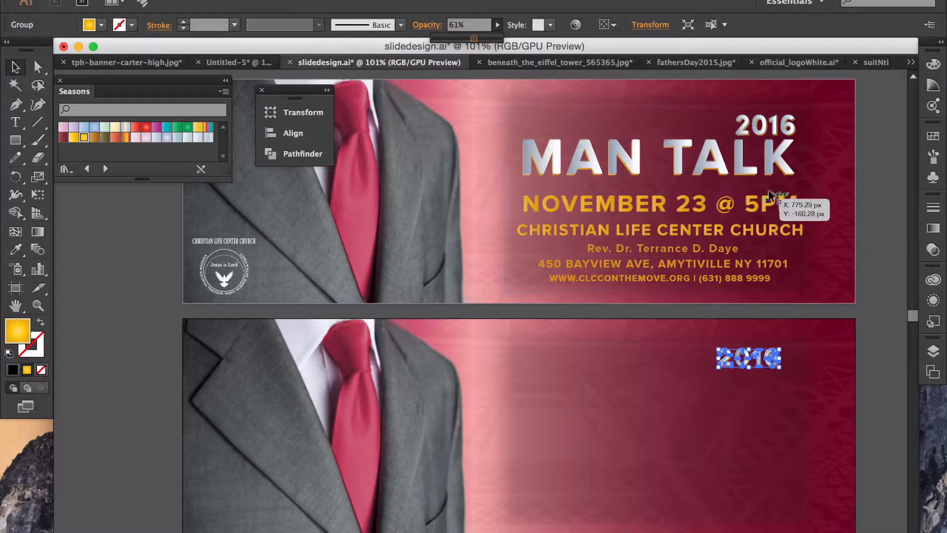
click(867, 209)
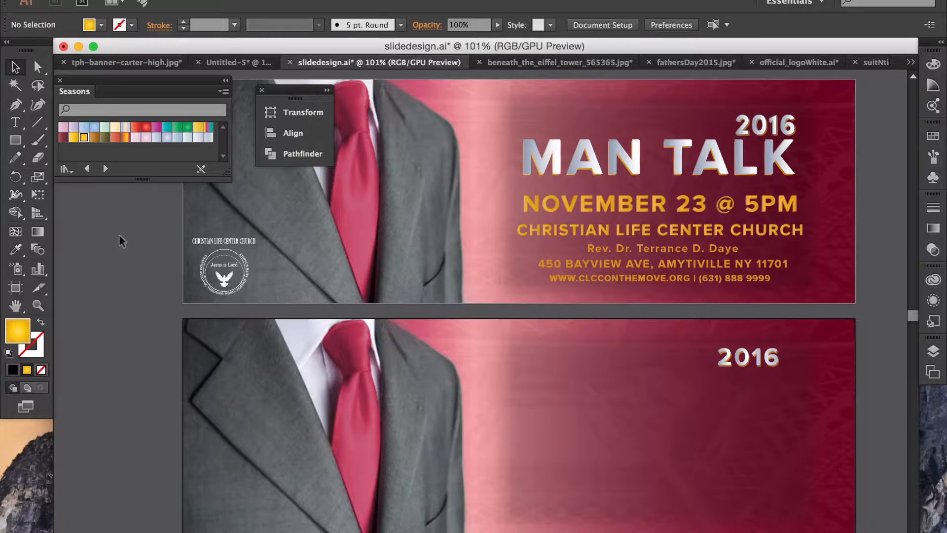
key(t)
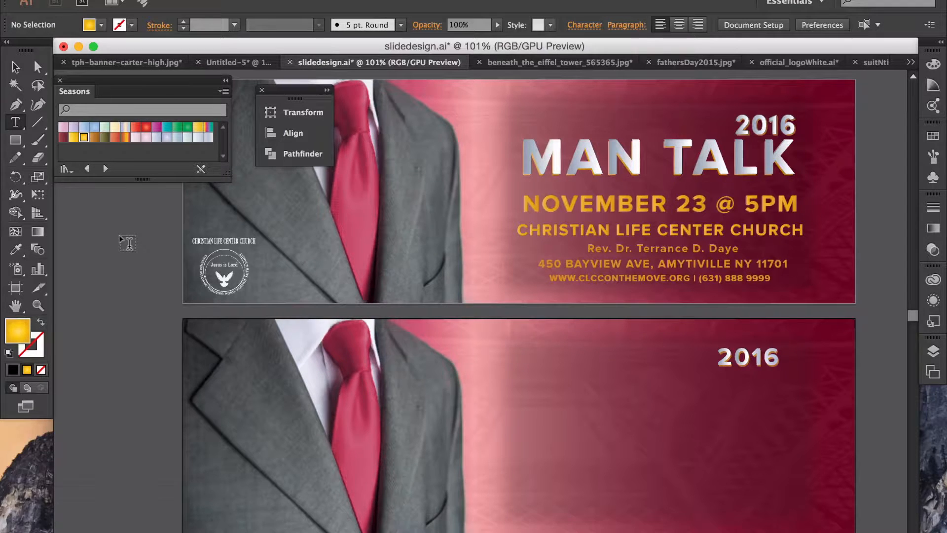
key(j)
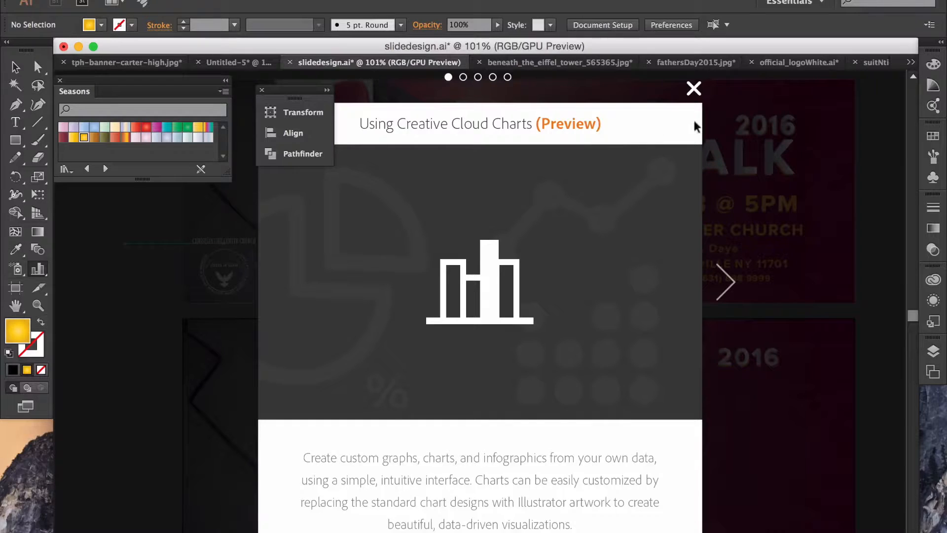
Step: Close the Charts preview and type a new MAN TALK text on the pasteboard
click(692, 90)
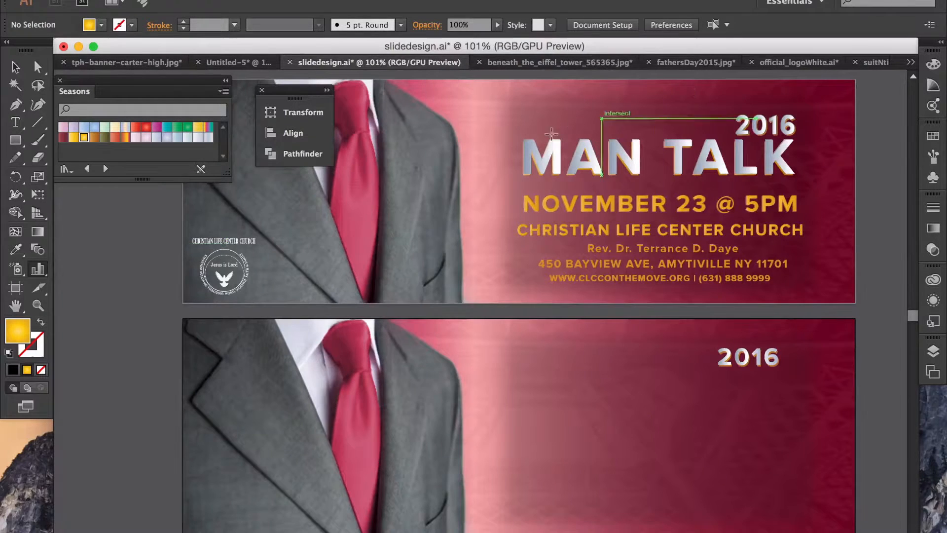
click(15, 121)
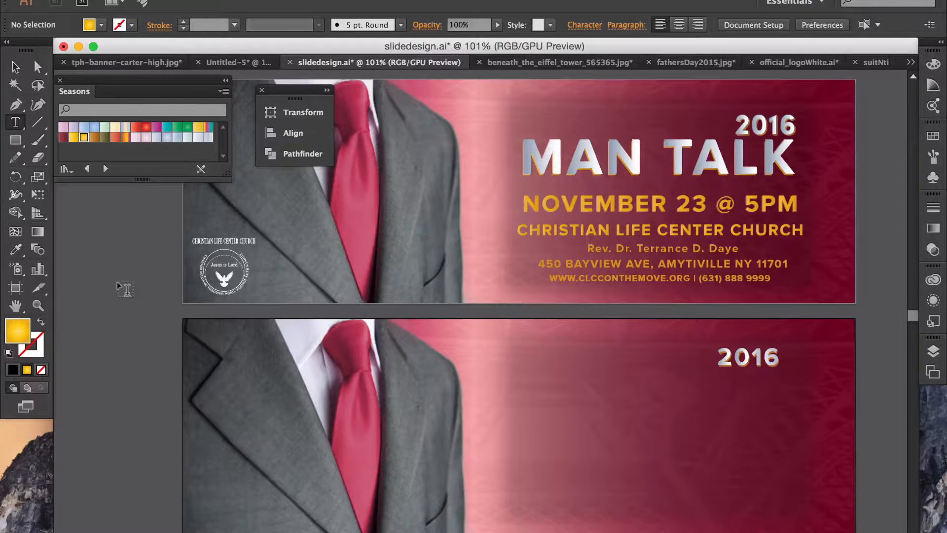
click(119, 284)
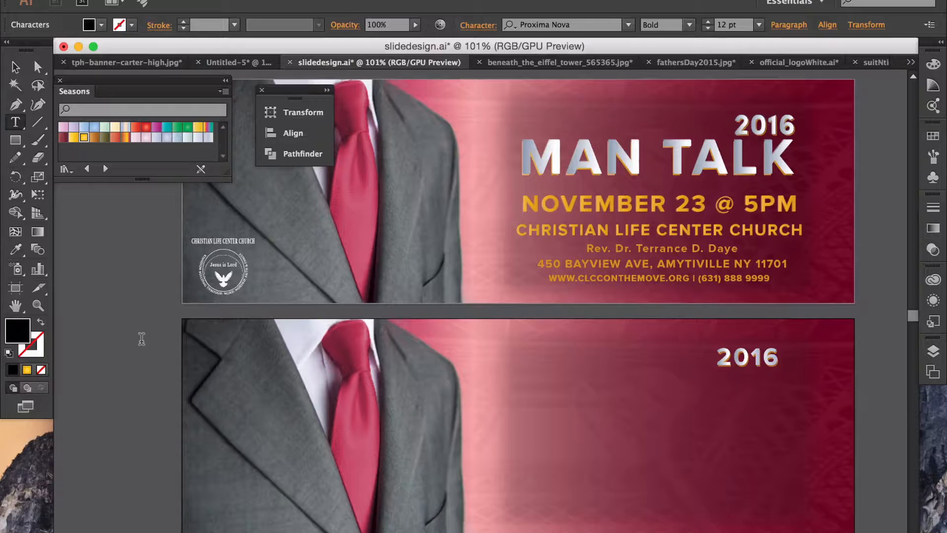
text(MAN TALK)
Step: Move MAN TALK onto the lower banner beneath 2016 and enlarge it to title size
click(19, 71)
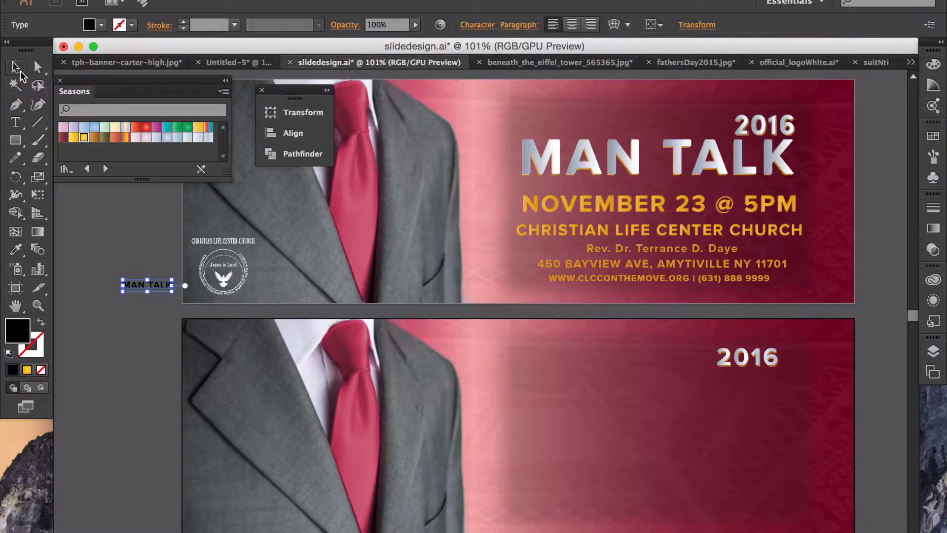
drag(143, 285, 627, 379)
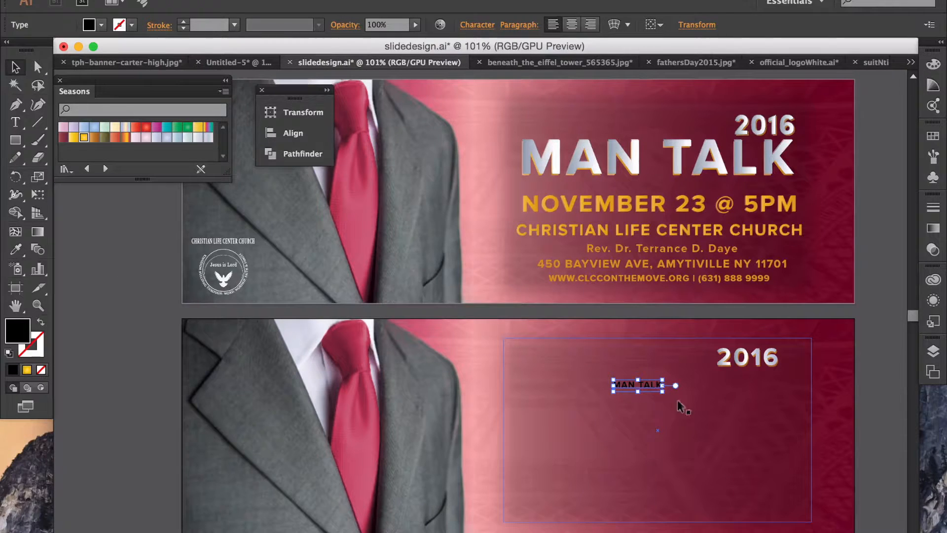
drag(659, 387, 863, 459)
drag(693, 402, 595, 407)
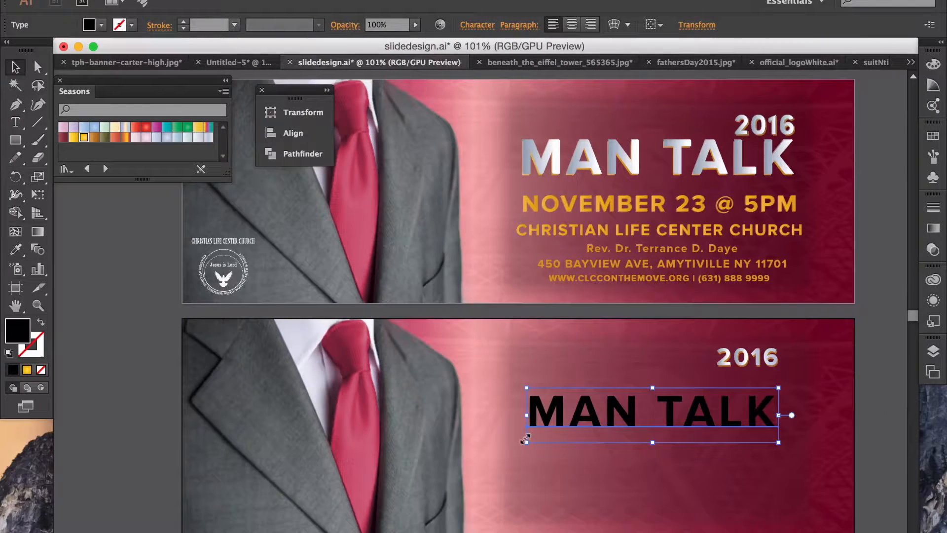
drag(513, 445, 462, 456)
mouse_move(581, 405)
mouse_down()
mouse_move(599, 402)
mouse_move(581, 401)
mouse_move(587, 396)
mouse_up()
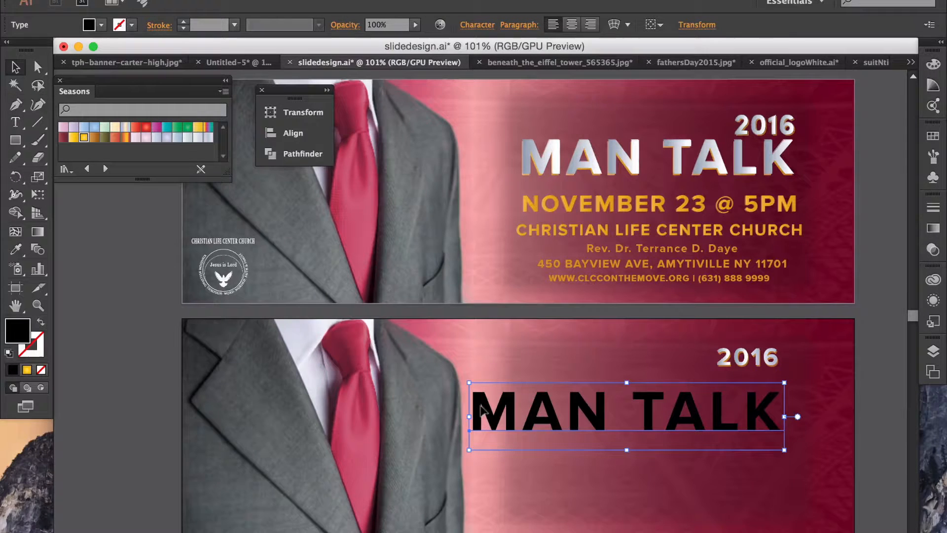
drag(465, 412, 522, 417)
click(874, 361)
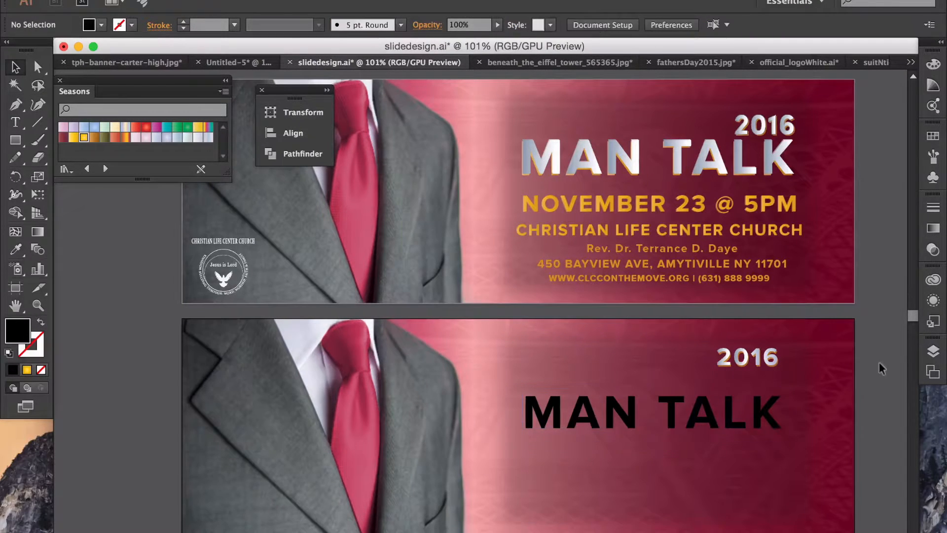
Step: Move MAN TALK up under 2016 and place an aligned duplicate directly below it
drag(762, 412, 762, 391)
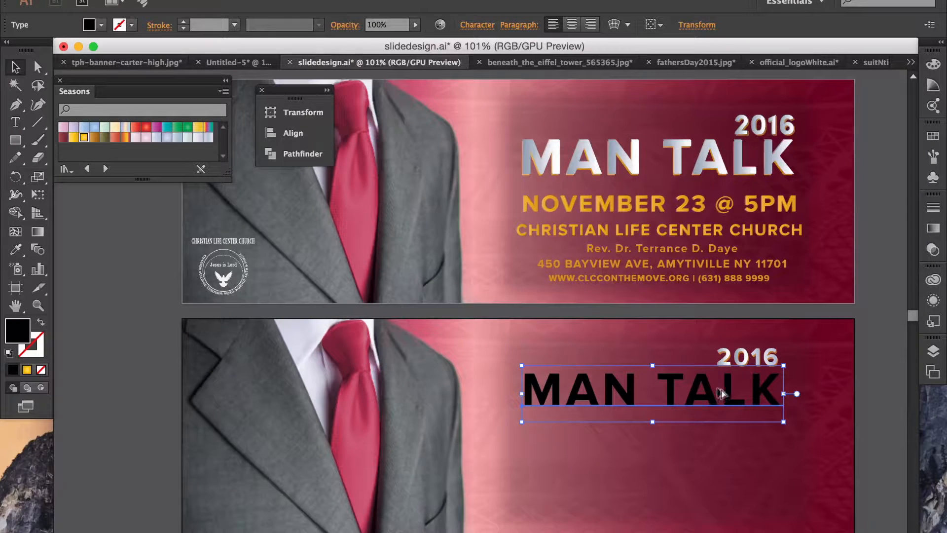
drag(721, 407, 716, 440)
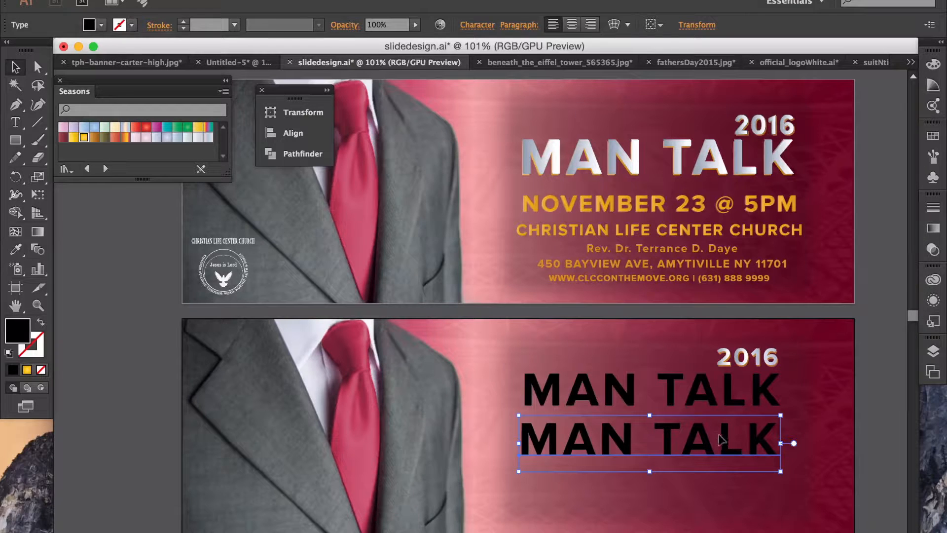
drag(721, 439, 724, 439)
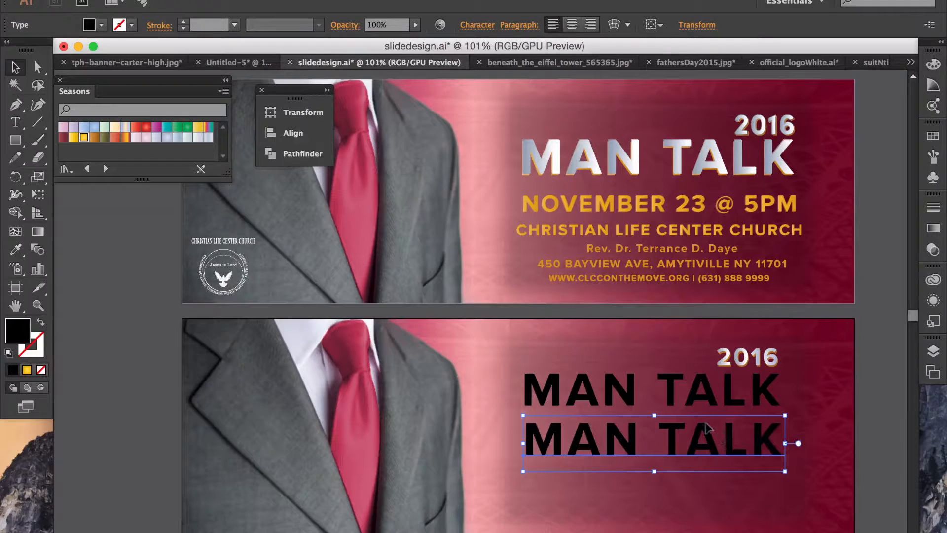
Step: Drag the 2016's fill swatch onto the upper MAN TALK and bring up its context menu
click(663, 377)
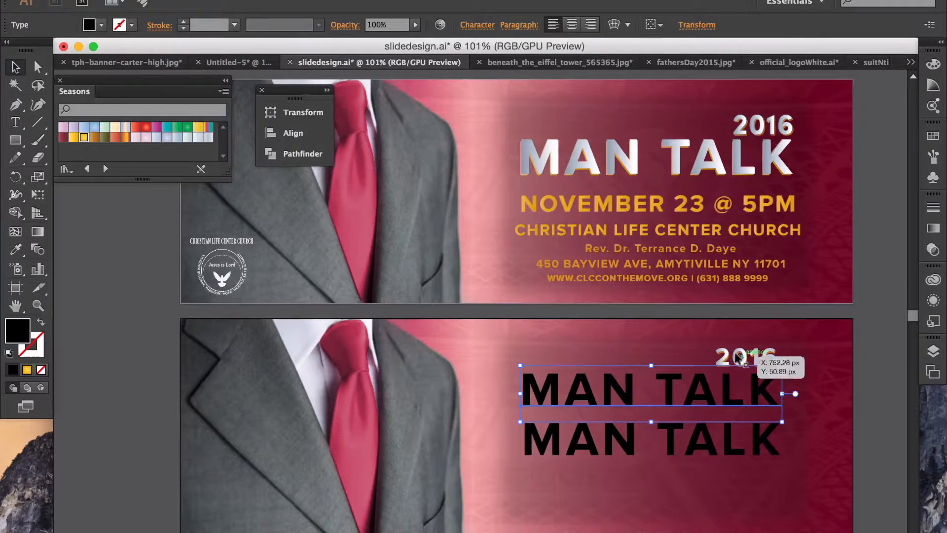
scroll(753, 355, right, 2)
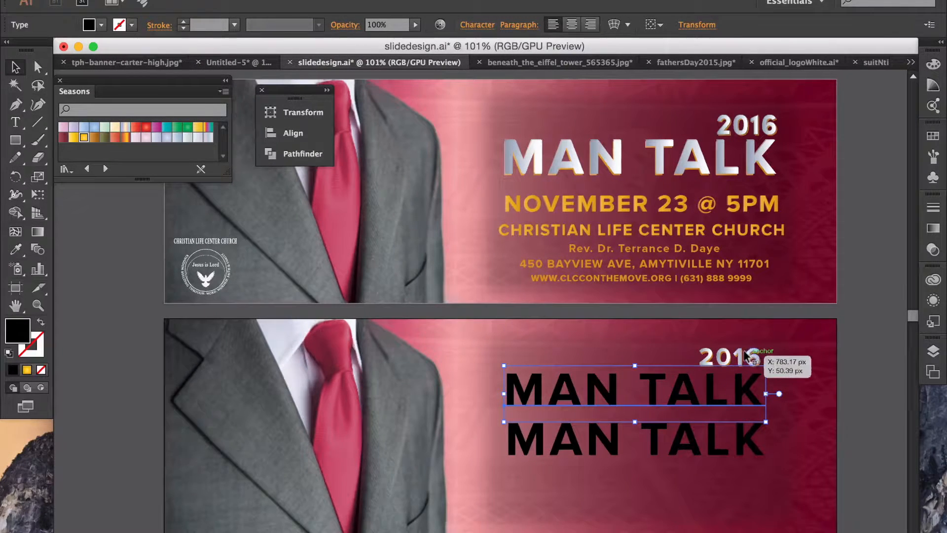
click(750, 356)
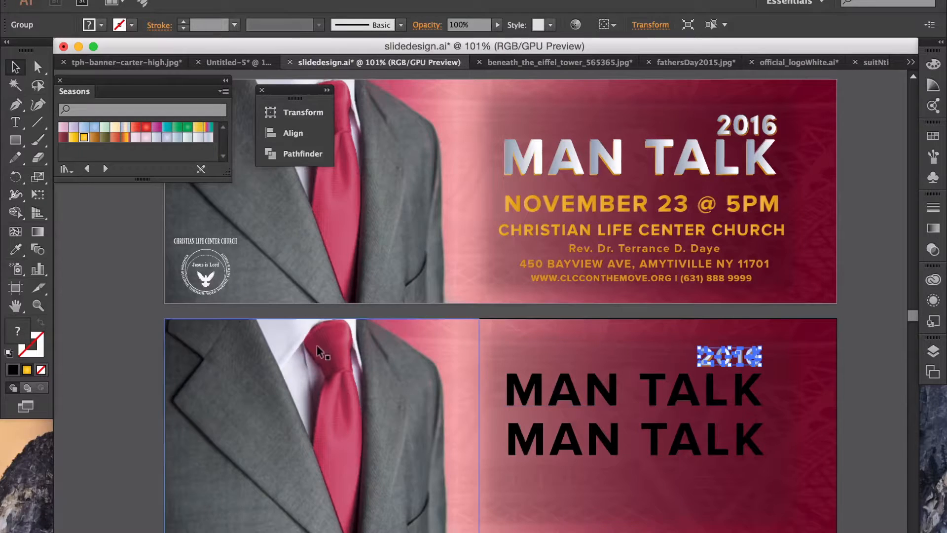
click(745, 127)
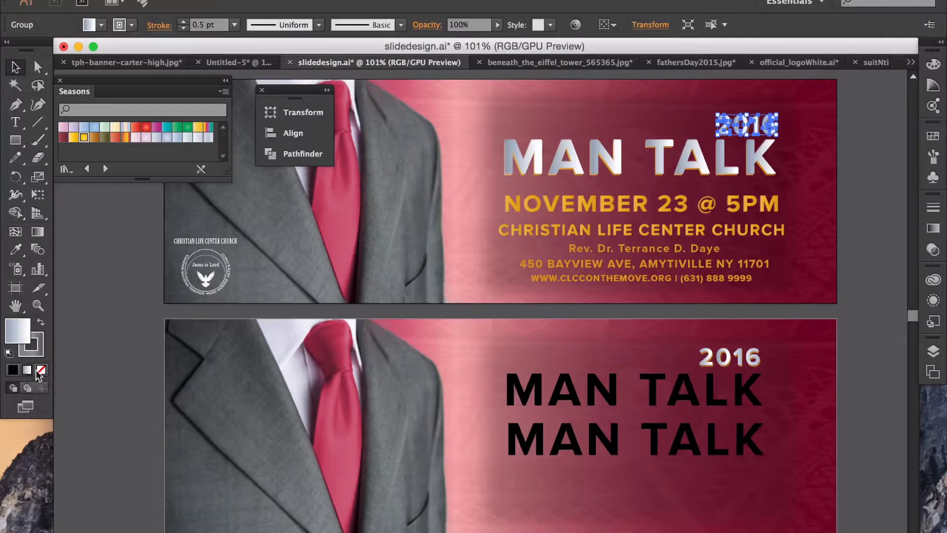
drag(17, 329, 539, 383)
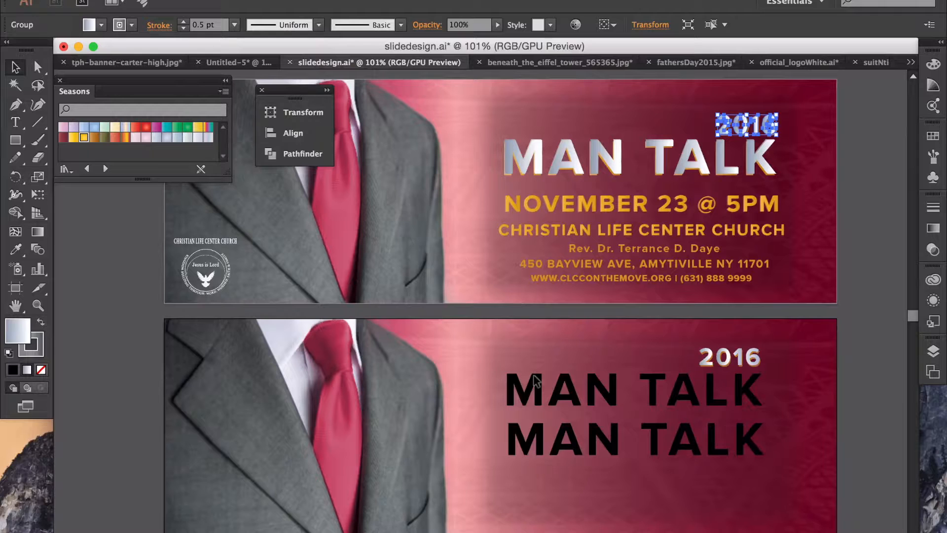
click(536, 381)
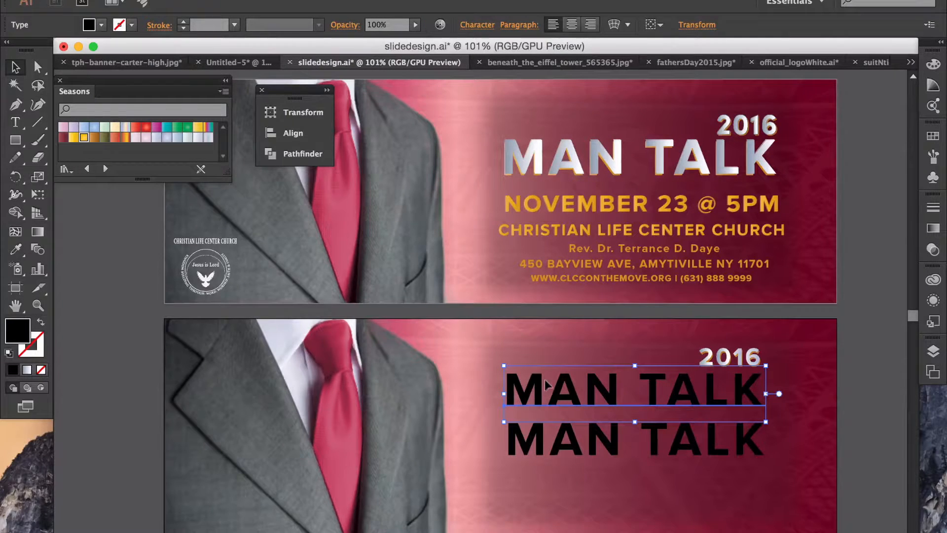
right_click(532, 391)
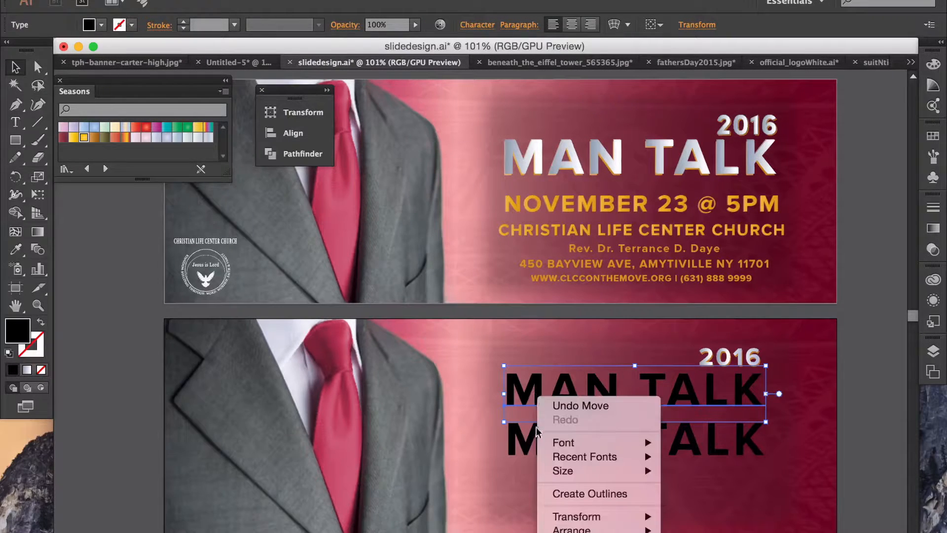
Step: Outline the upper MAN TALK with a white-grey gradient, then compare against the first banner's title
click(594, 494)
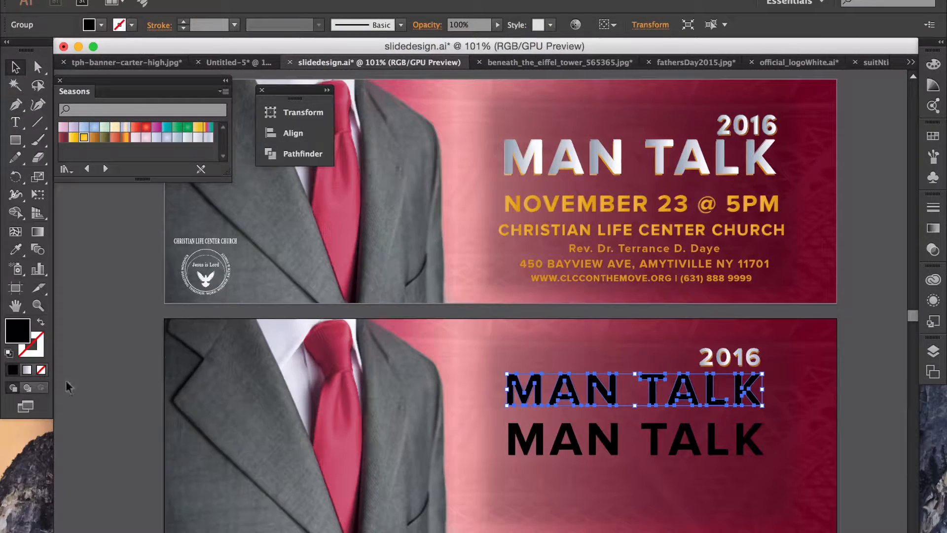
click(28, 369)
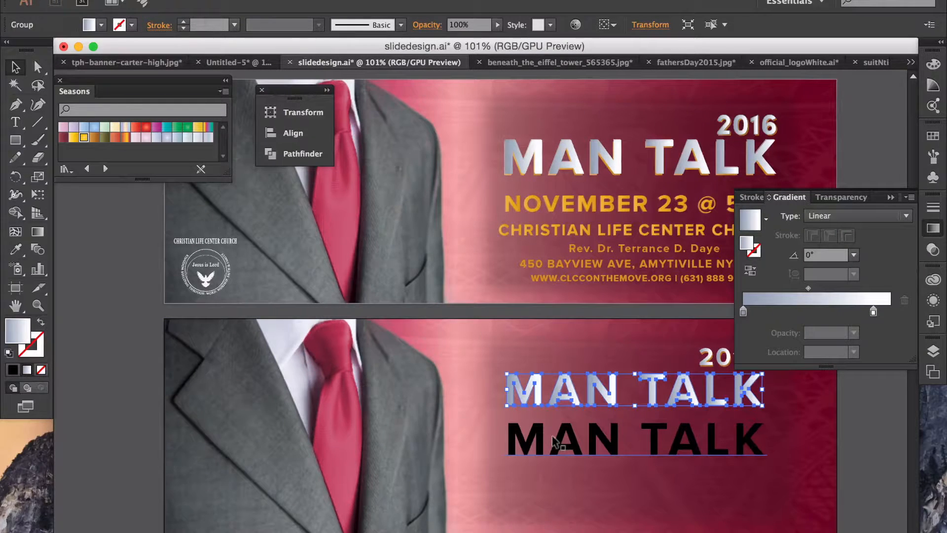
click(610, 444)
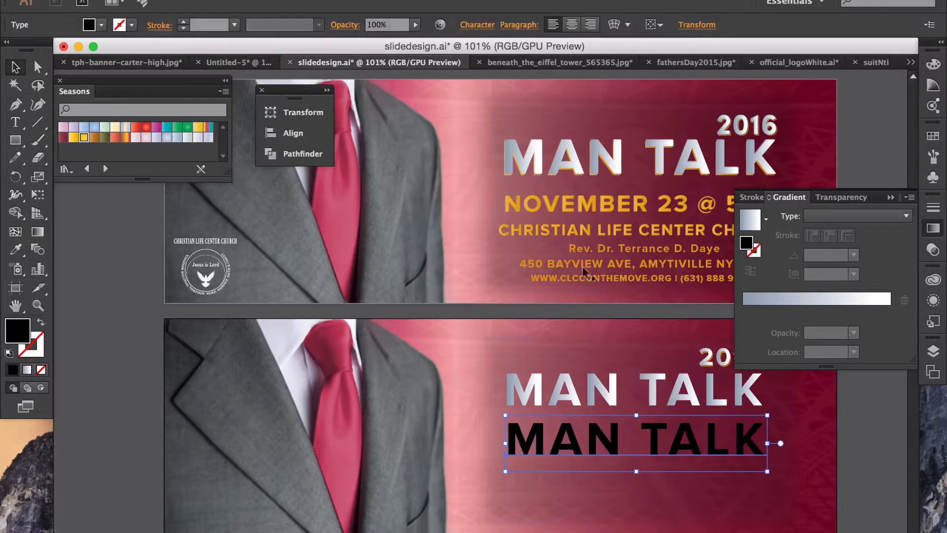
click(611, 172)
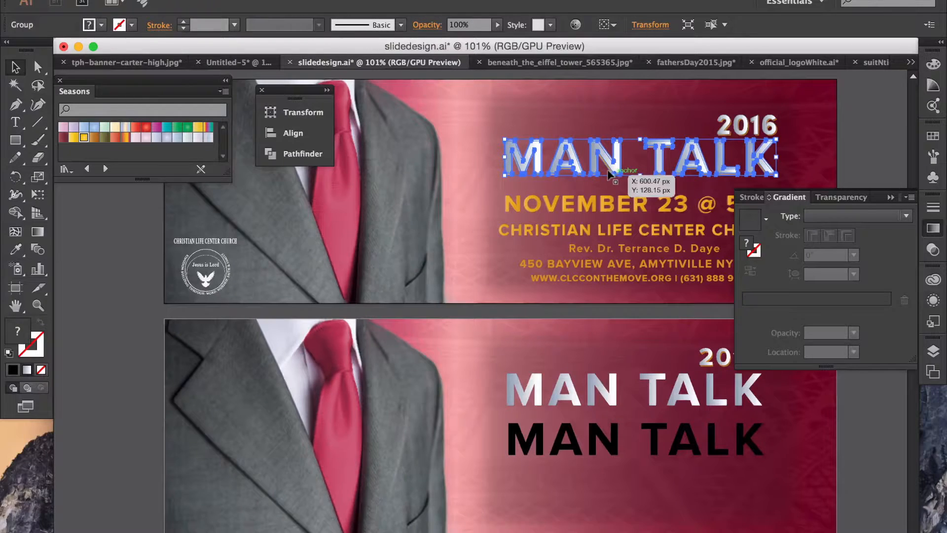
click(872, 146)
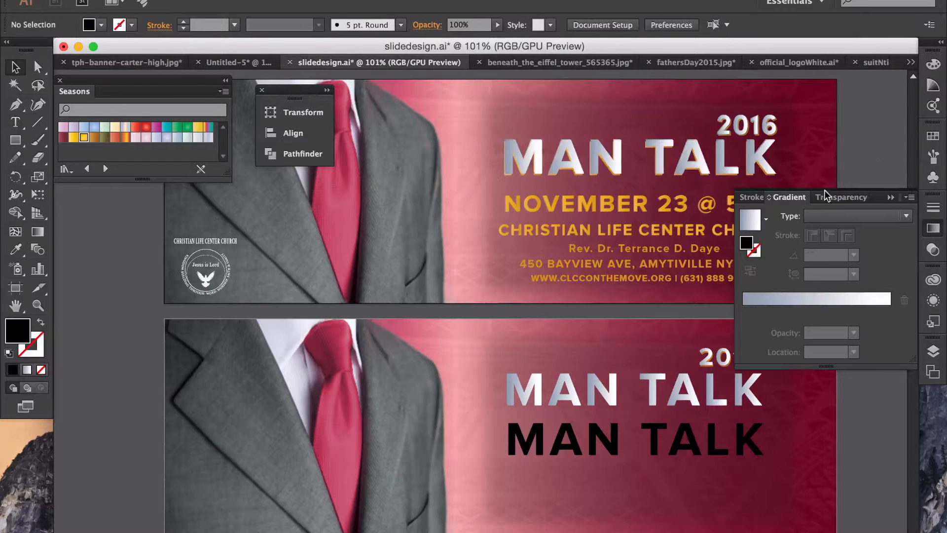
click(709, 365)
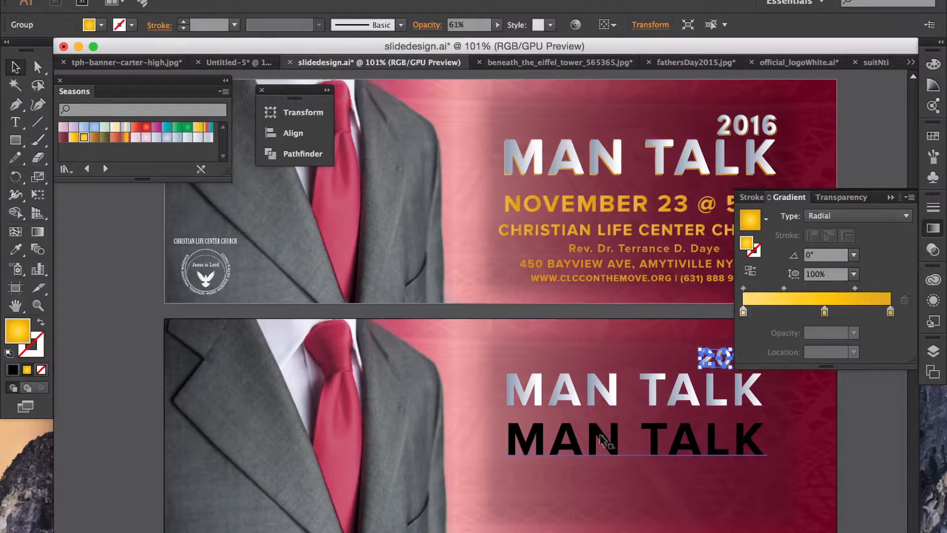
Step: Outline the black MAN TALK on the lower banner and fill it with the gold gradient
click(599, 439)
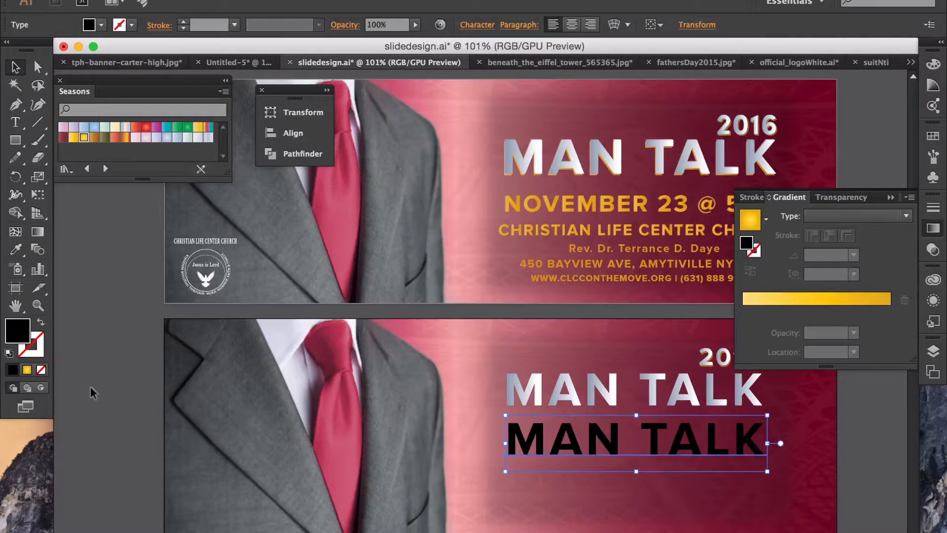
click(28, 370)
right_click(590, 432)
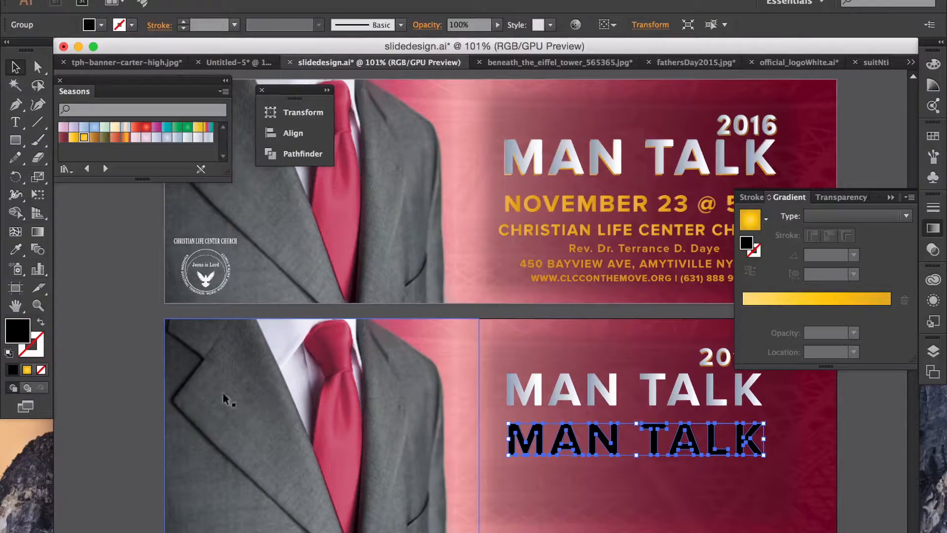
click(27, 369)
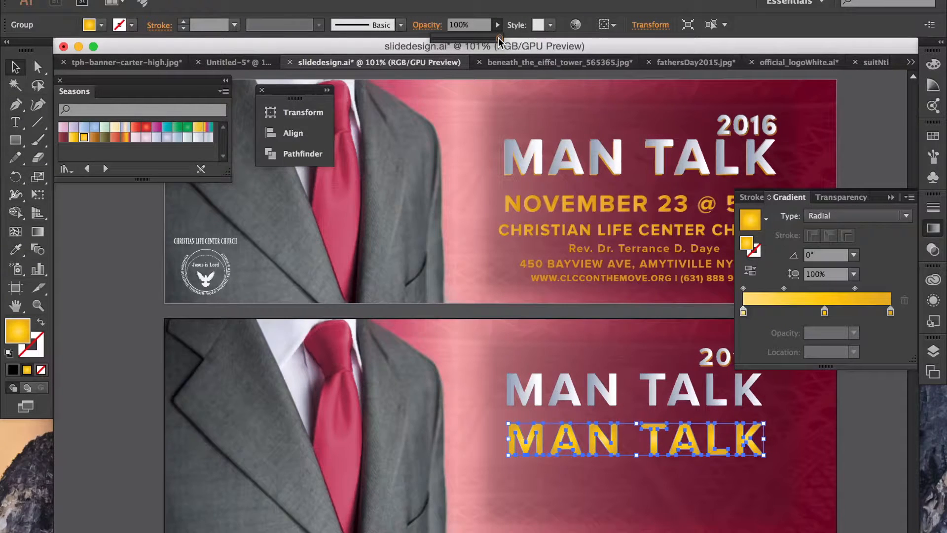
Step: Check the first banner title's opacity for reference
click(843, 137)
click(763, 175)
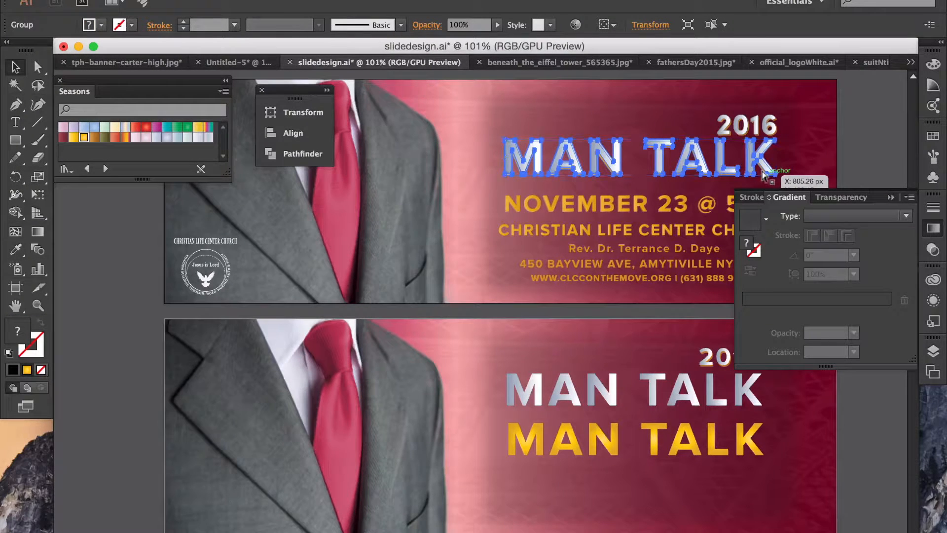
shift+click(765, 174)
click(896, 144)
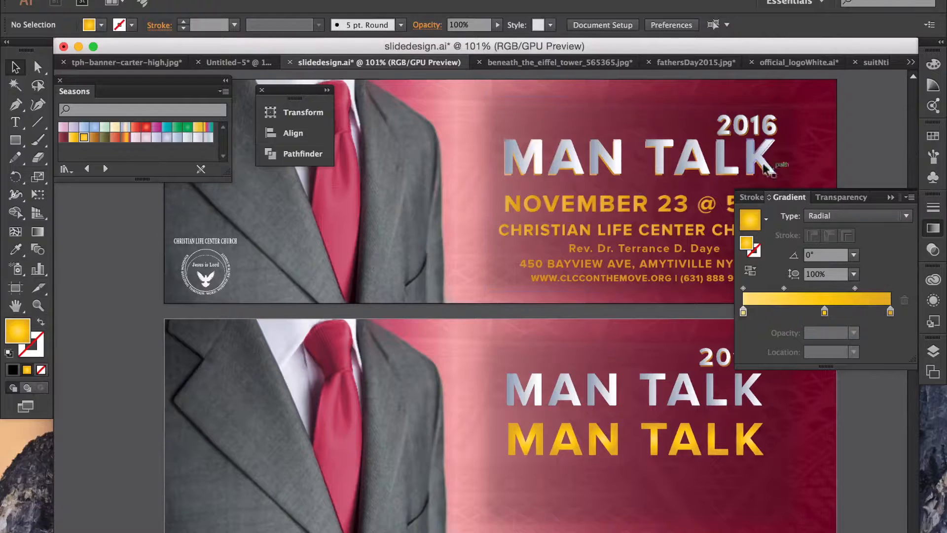
click(762, 172)
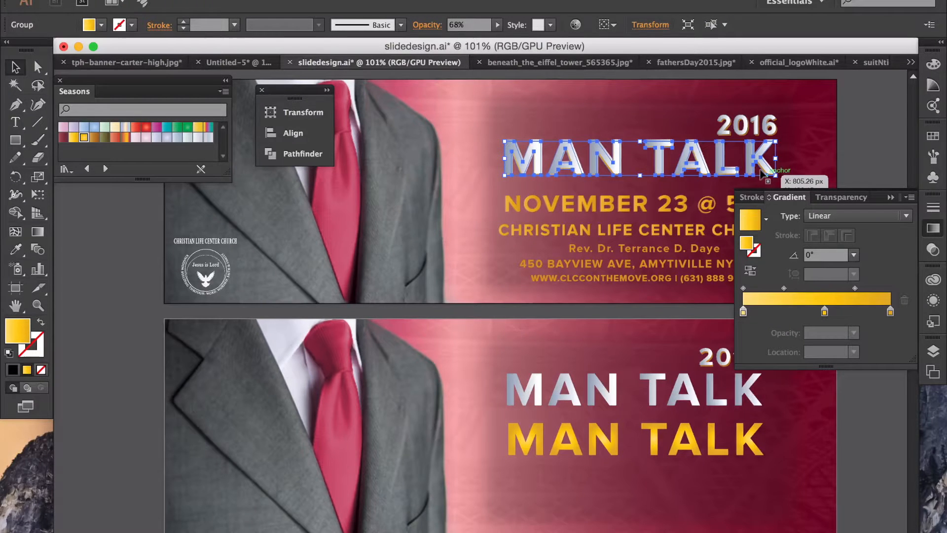
click(877, 146)
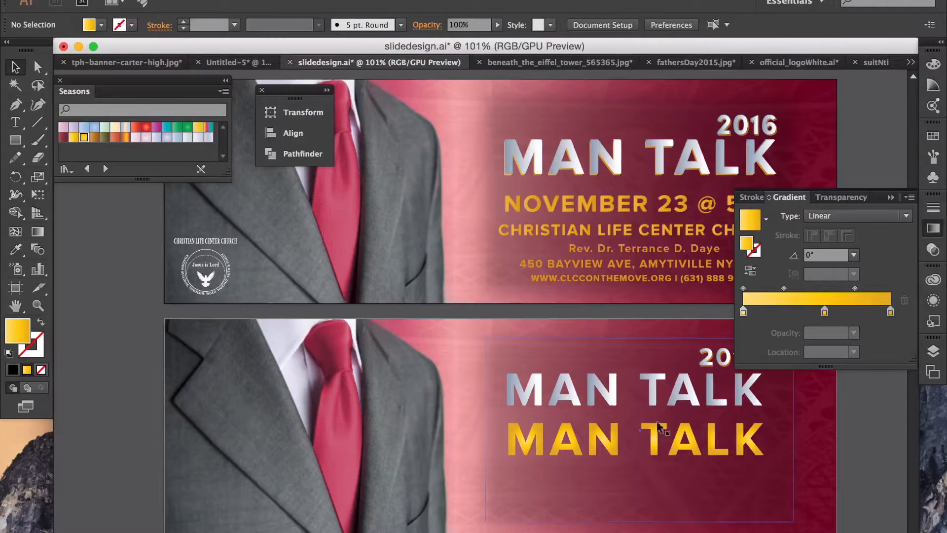
Step: Lower the gold MAN TALK's opacity to about 68%
click(683, 437)
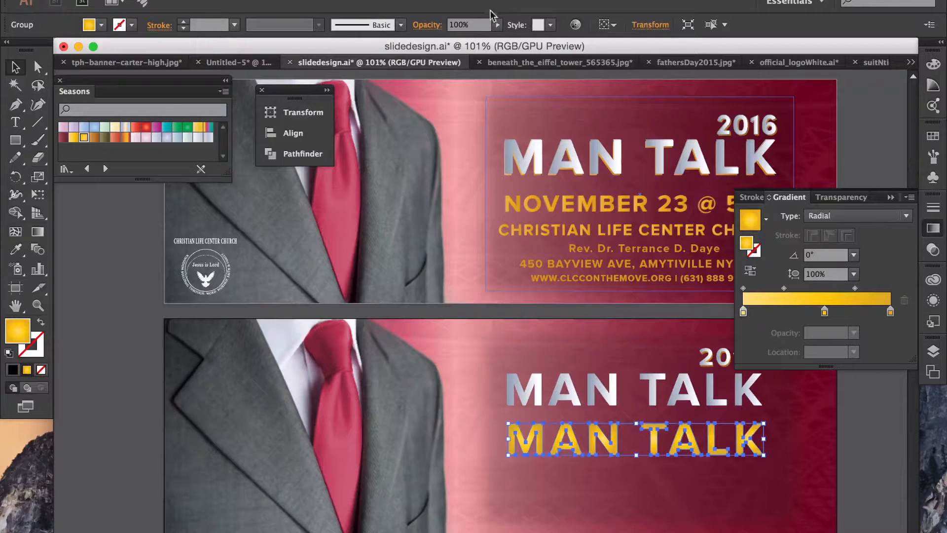
click(497, 24)
drag(501, 38, 479, 41)
click(851, 136)
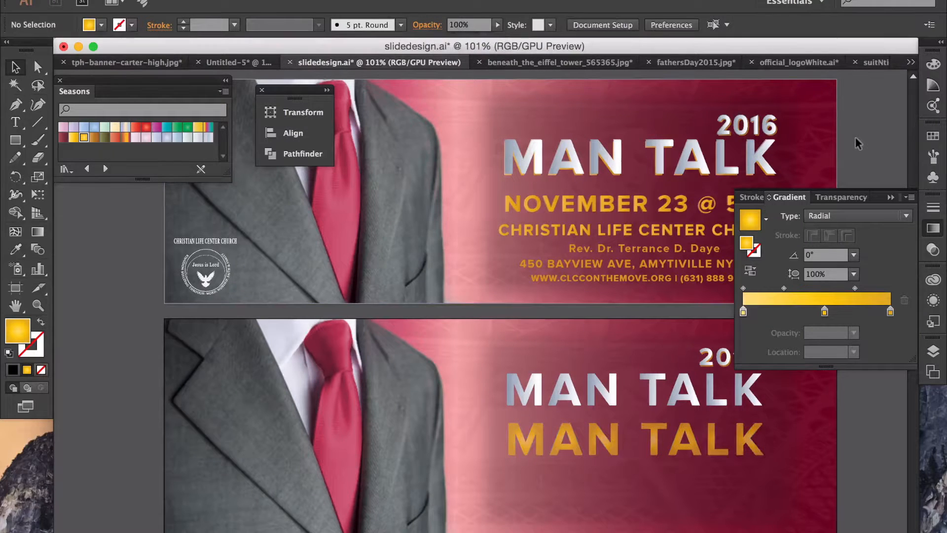
Step: Move the gold MAN TALK onto the silver title and send it backward behind it
drag(608, 432, 612, 398)
key(super)
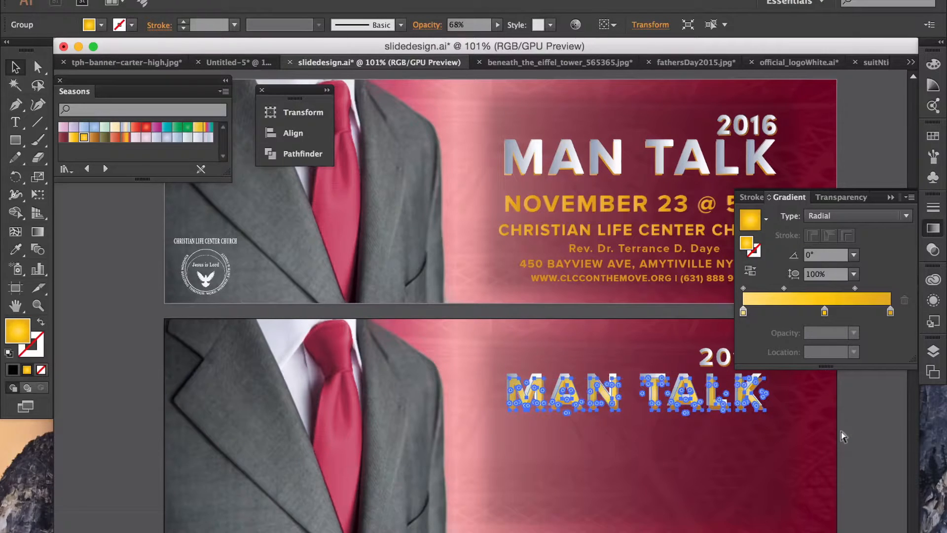
key(super+[)
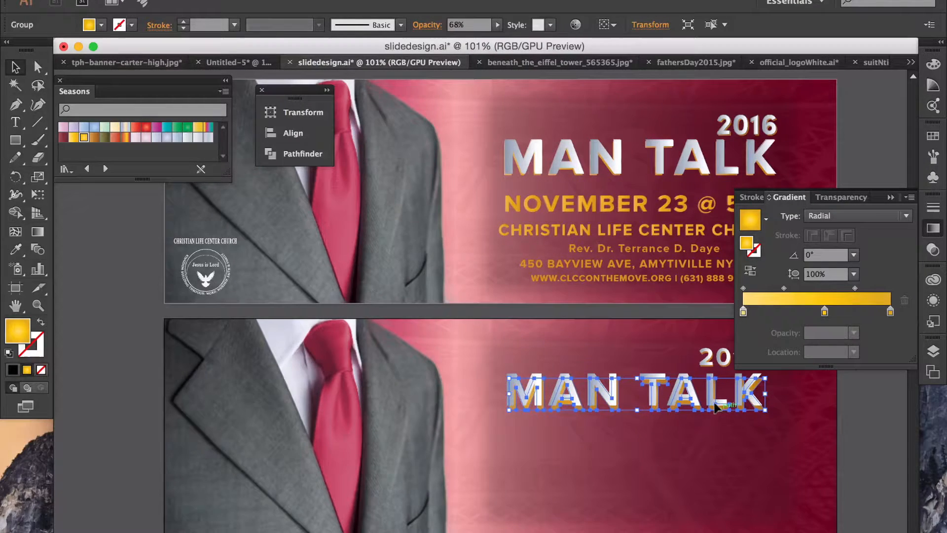
key(super+])
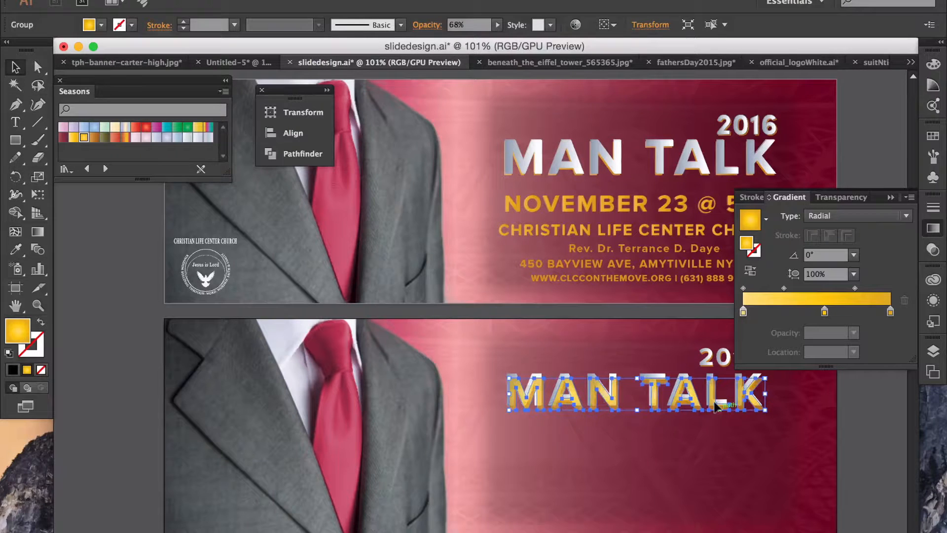
right_click(709, 391)
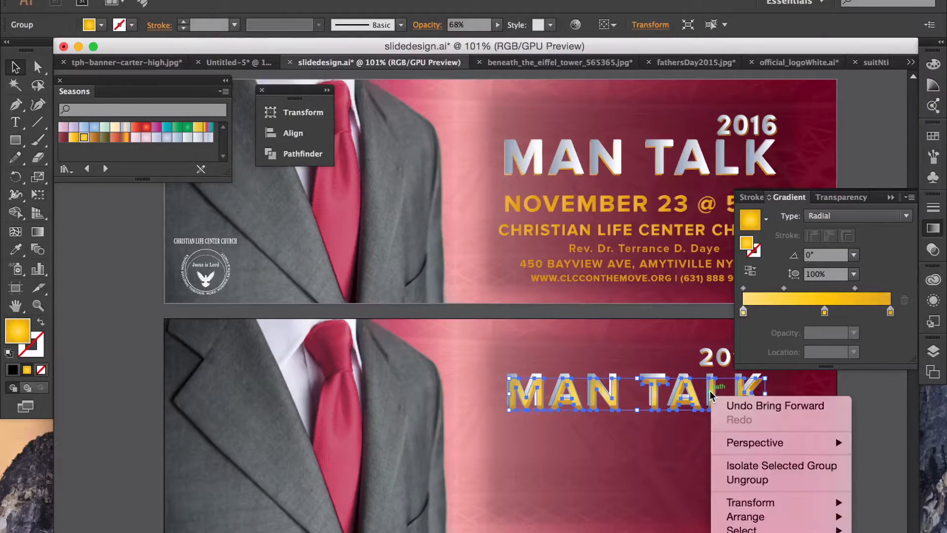
mouse_move(745, 516)
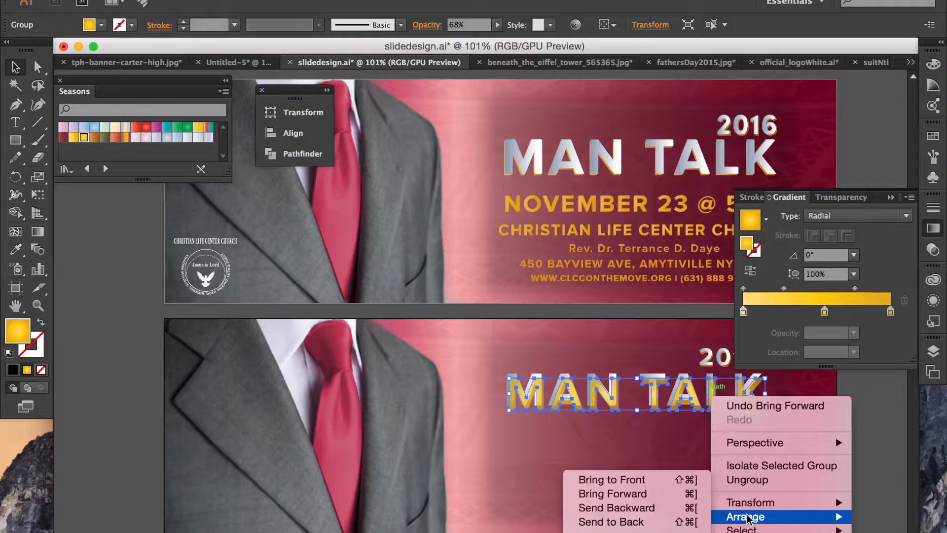
click(681, 507)
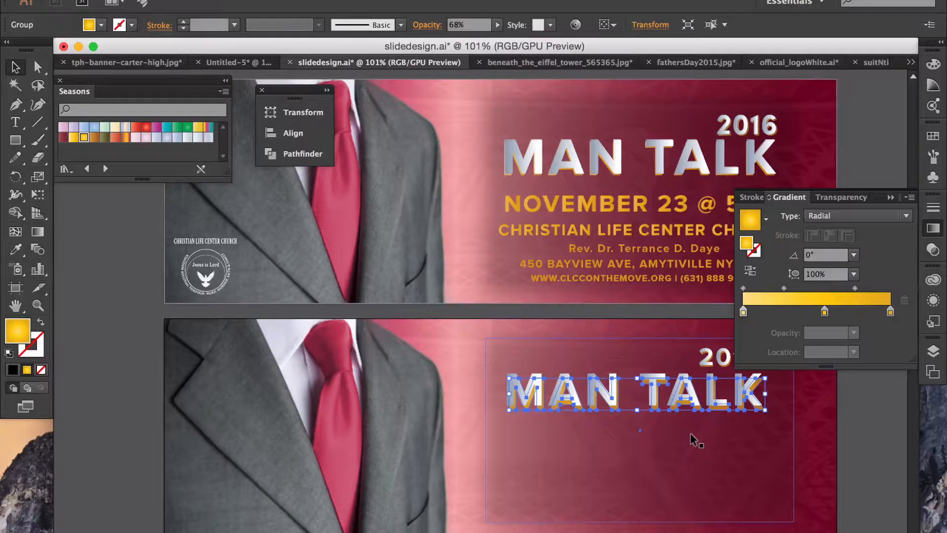
Step: Nudge the title copies up and left so a gold edge shows behind the silver
key(Up)
key(Up)
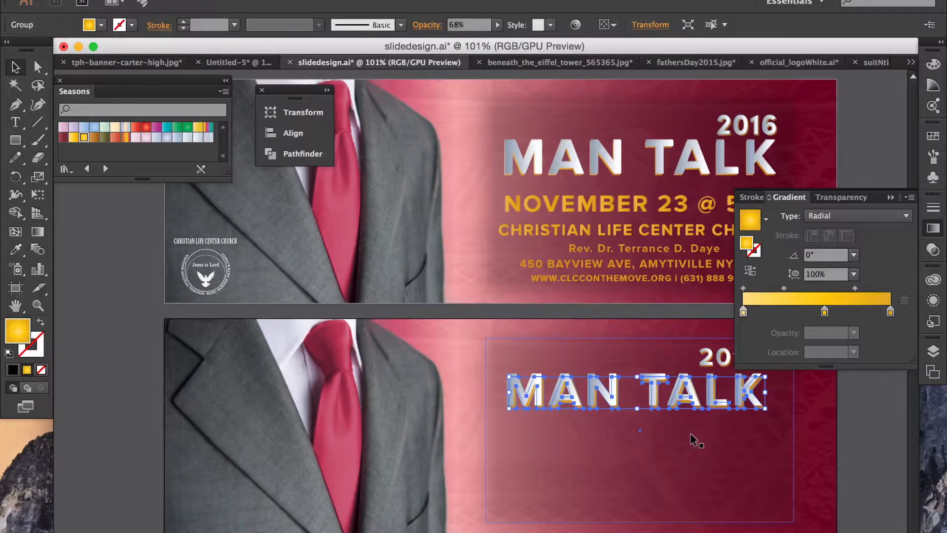
key(Up)
key(Left)
key(Left)
key(Left)
key(Left)
key(Left)
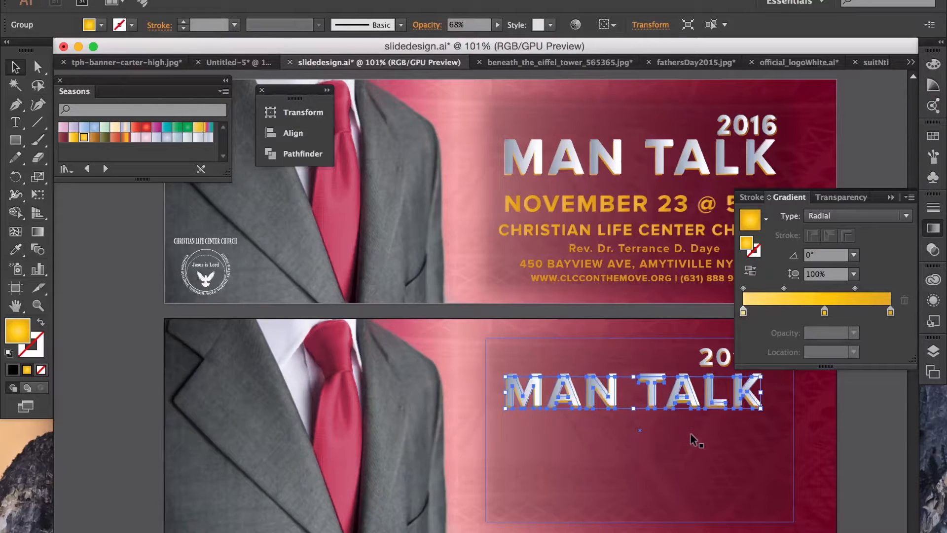
click(849, 423)
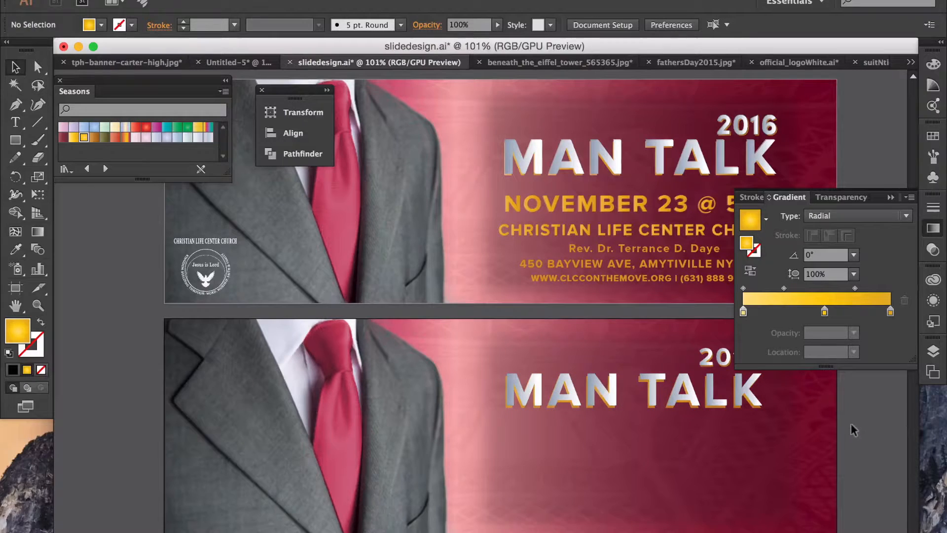
click(890, 197)
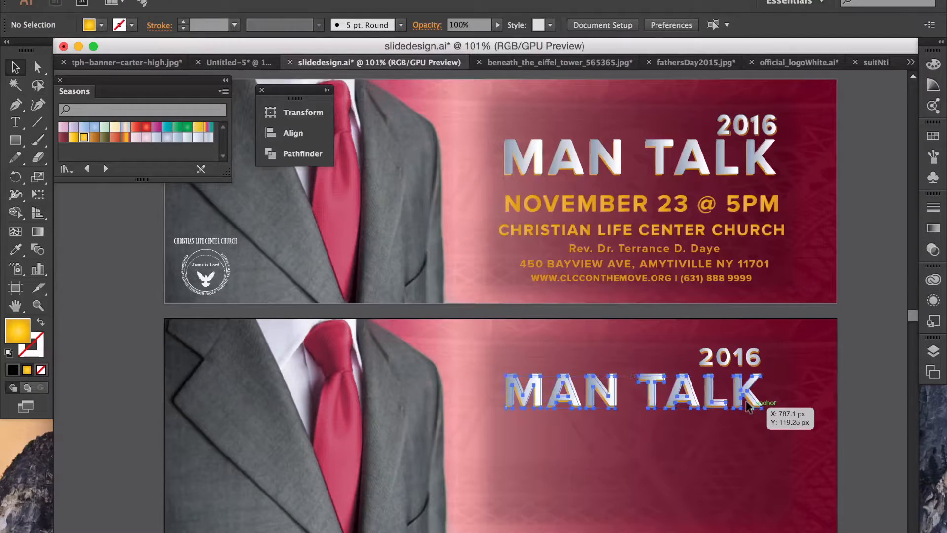
click(749, 405)
key(Up)
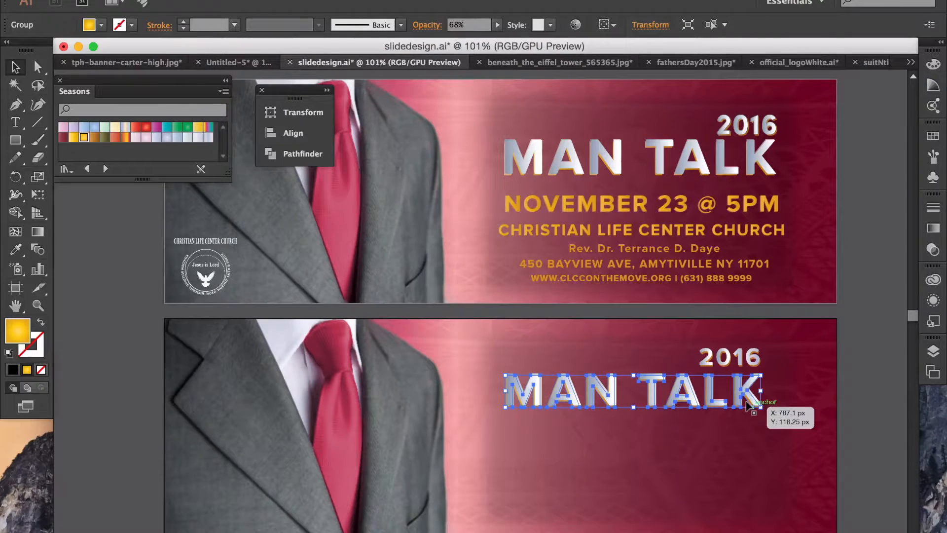
click(861, 380)
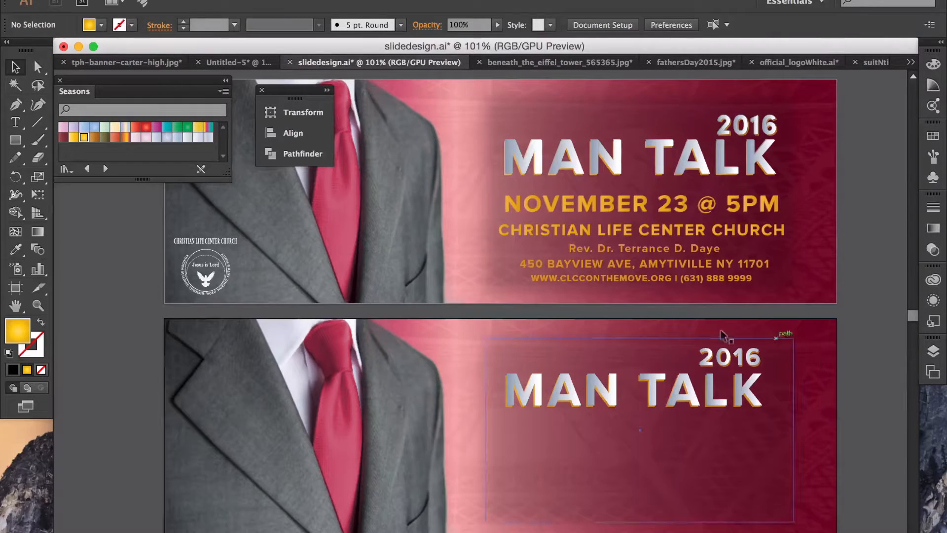
click(16, 122)
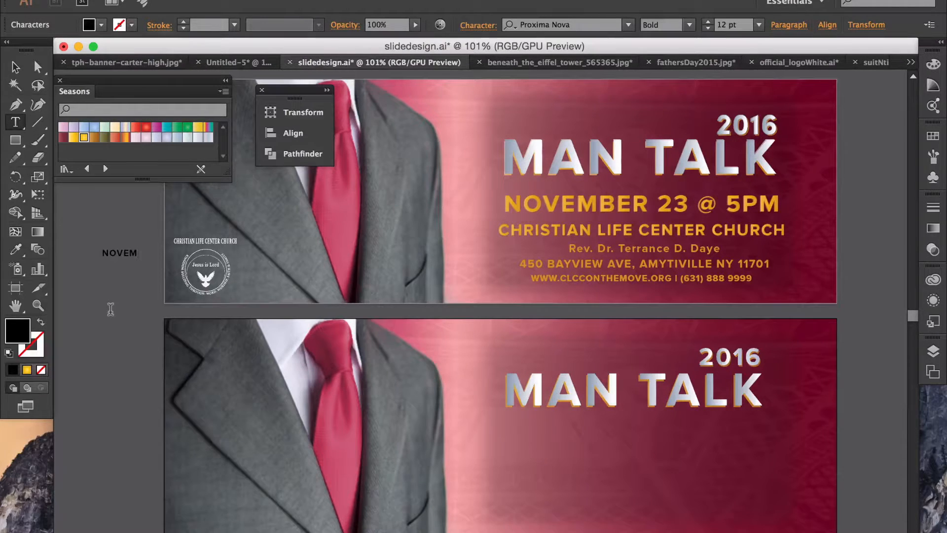
Step: Finish typing the date line 'NOVEMBER 23 @ 5PM'
text(ER 23 @)
key(BackSpace)
text(@ 5PM)
click(14, 67)
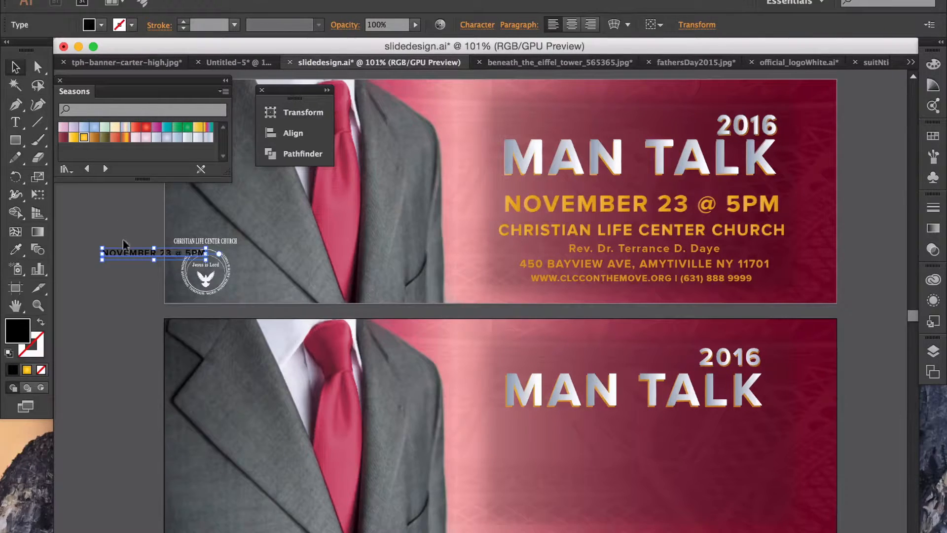
Step: Move the date onto the lower banner and scale it to MAN TALK's width beneath the title
drag(121, 246, 543, 427)
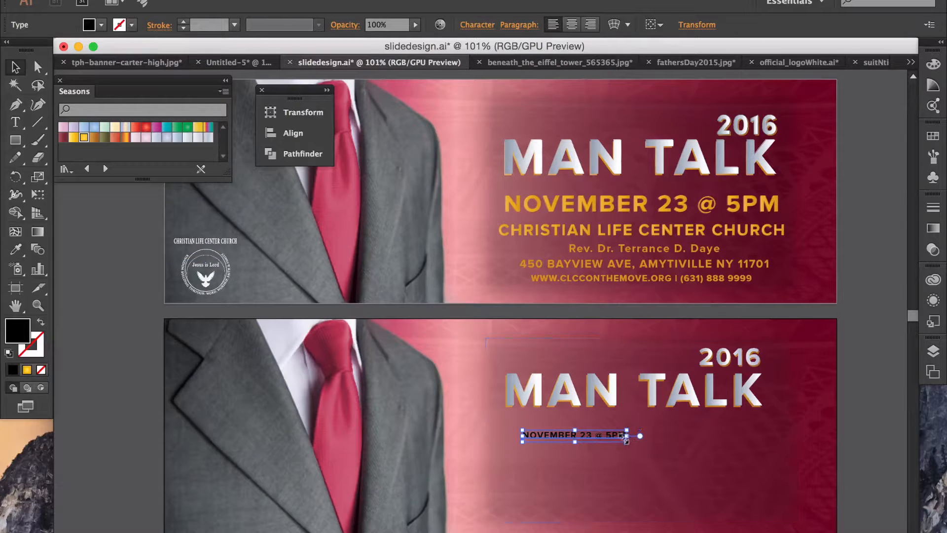
drag(622, 436, 778, 475)
drag(728, 439, 764, 433)
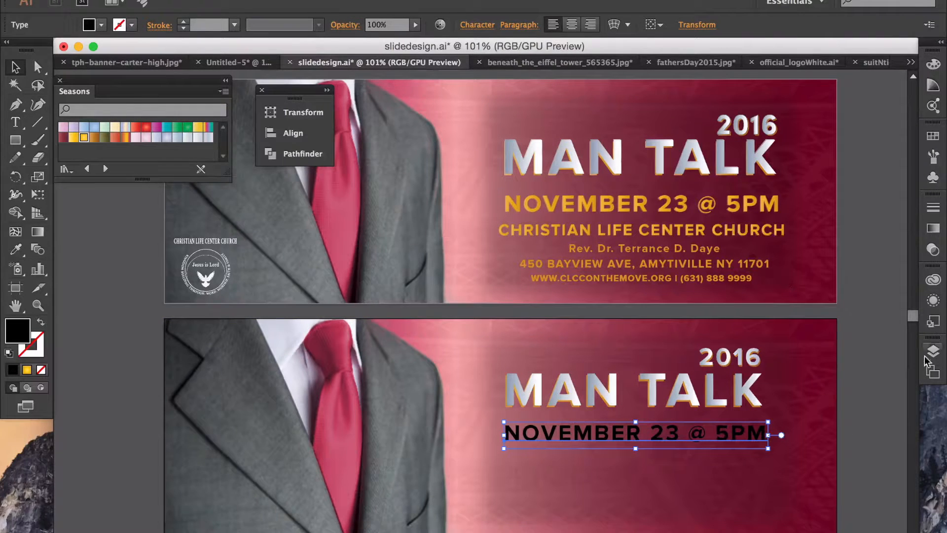
click(879, 363)
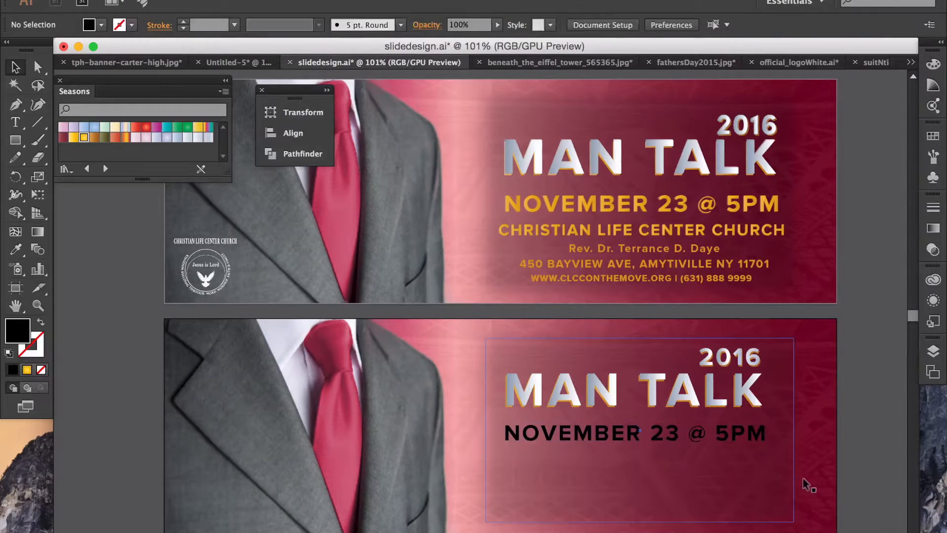
click(732, 437)
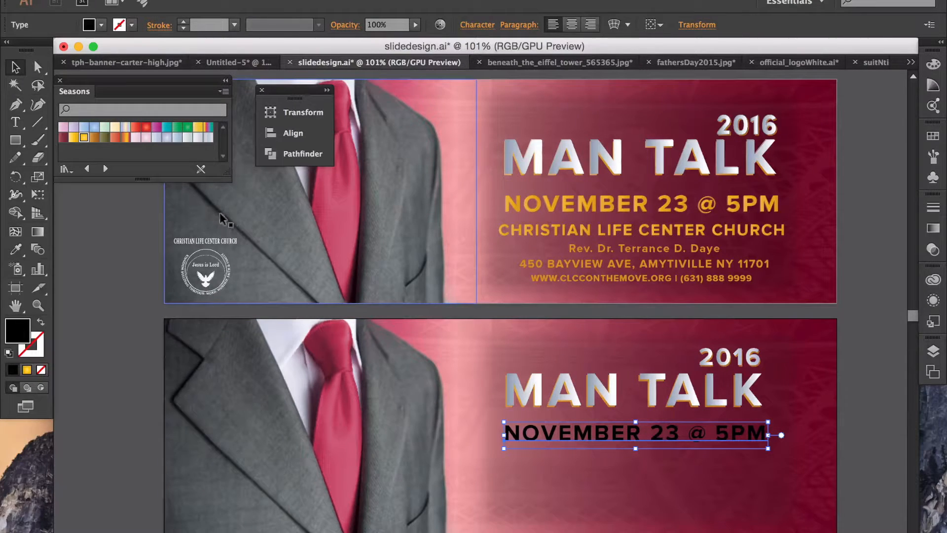
Step: Outline the lower banner's date text and fill it with the gold gradient
right_click(609, 434)
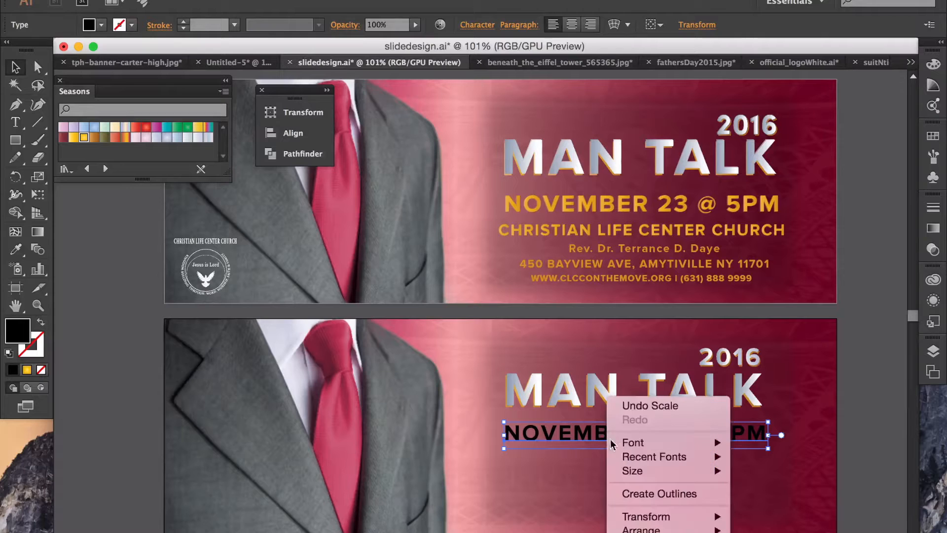
click(652, 494)
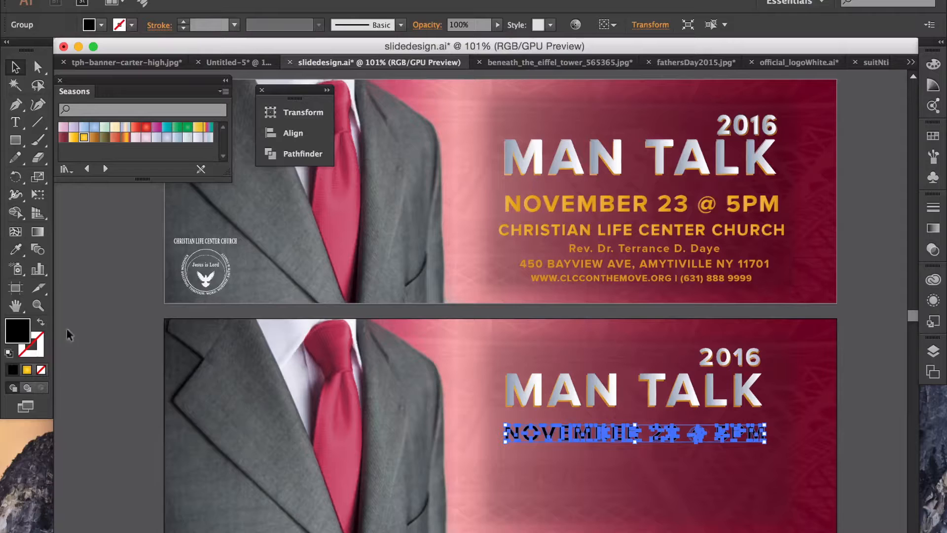
click(26, 370)
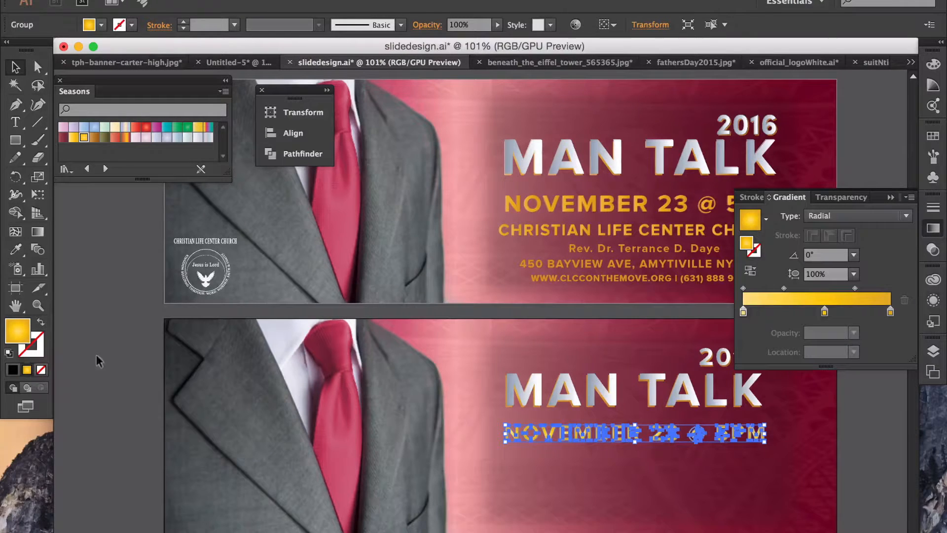
click(90, 351)
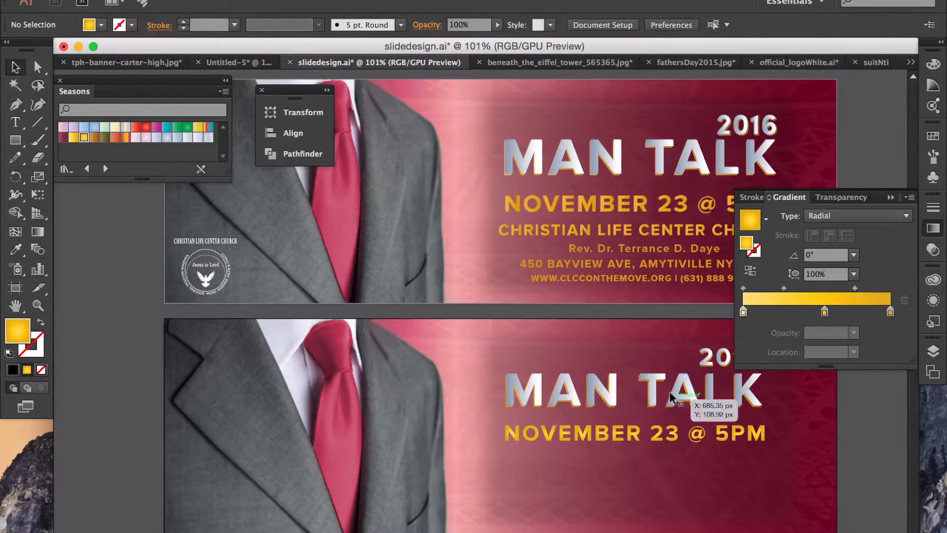
Step: Set the lower date's opacity to about 47%, matching the upper banner's date
click(530, 197)
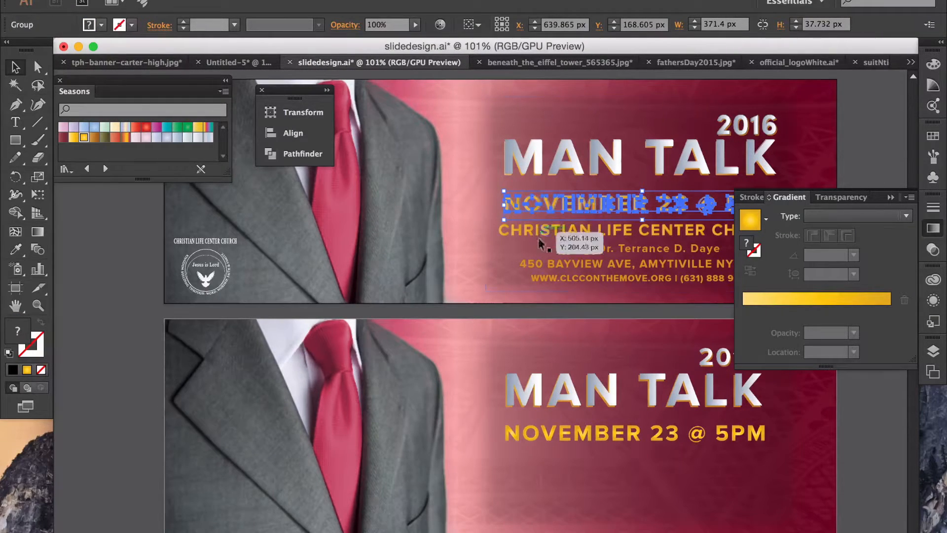
key(super+shift+g)
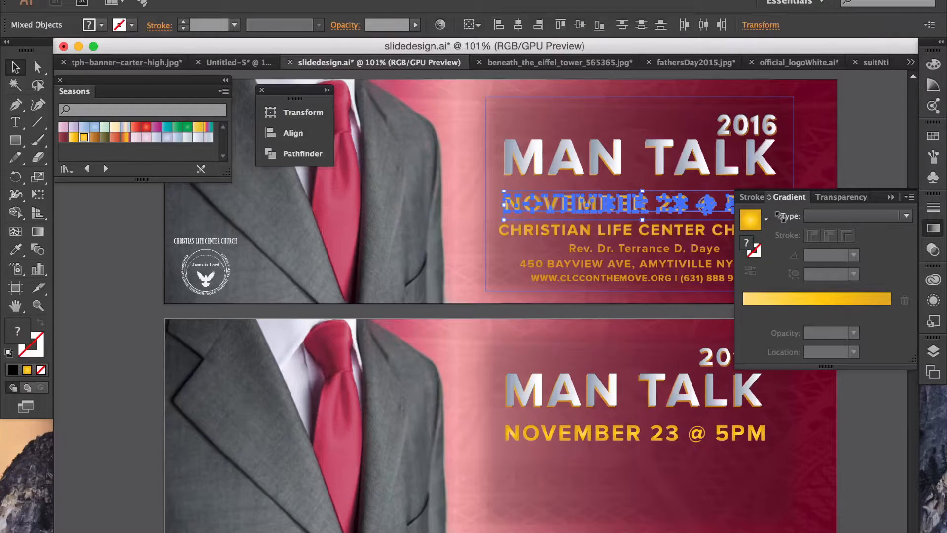
click(663, 195)
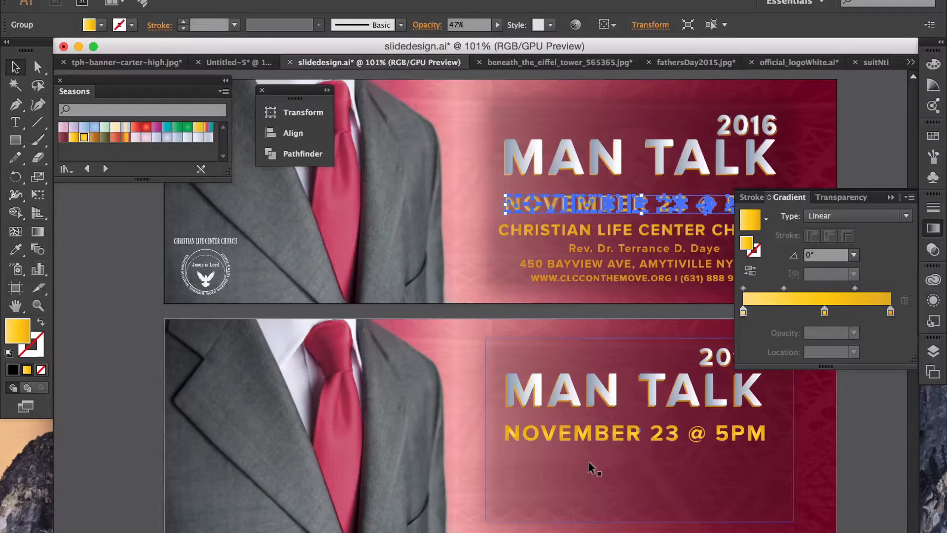
click(593, 430)
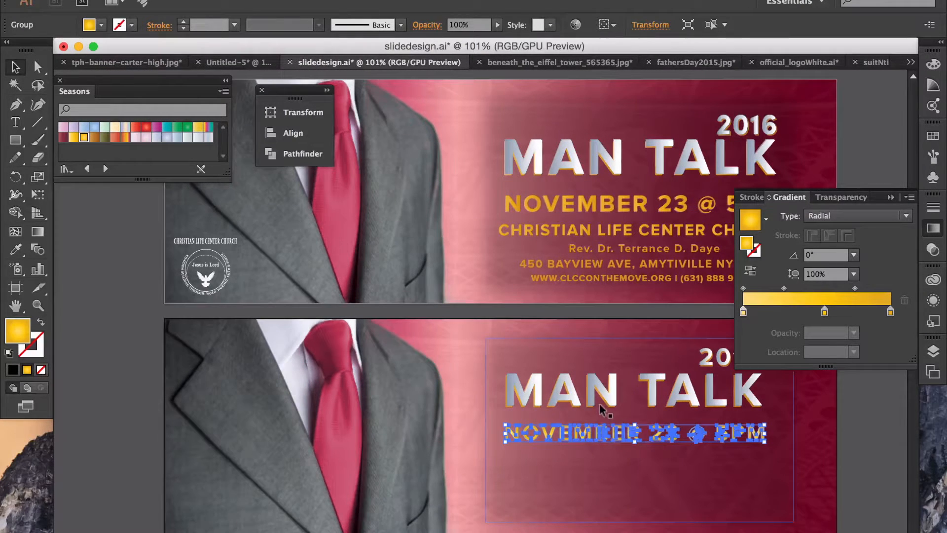
click(497, 26)
drag(499, 39, 466, 42)
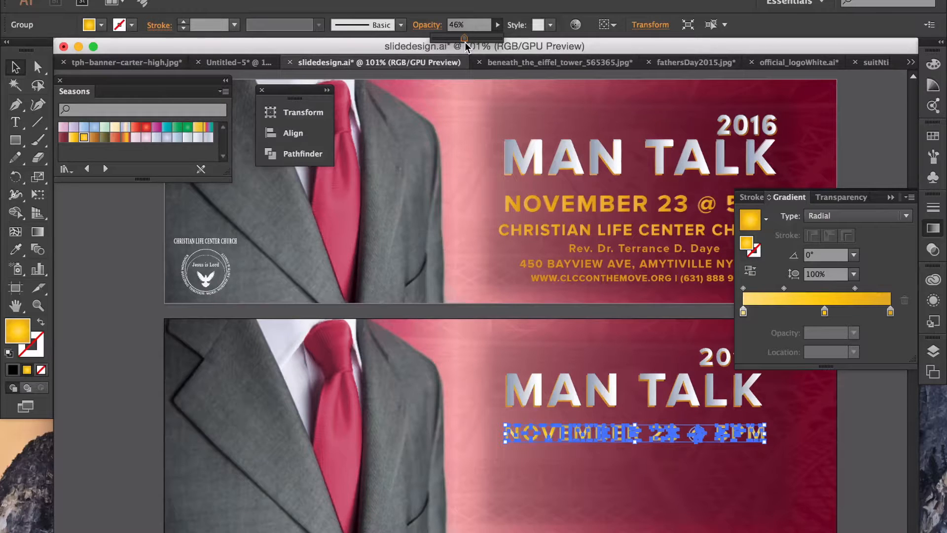
drag(464, 42, 466, 43)
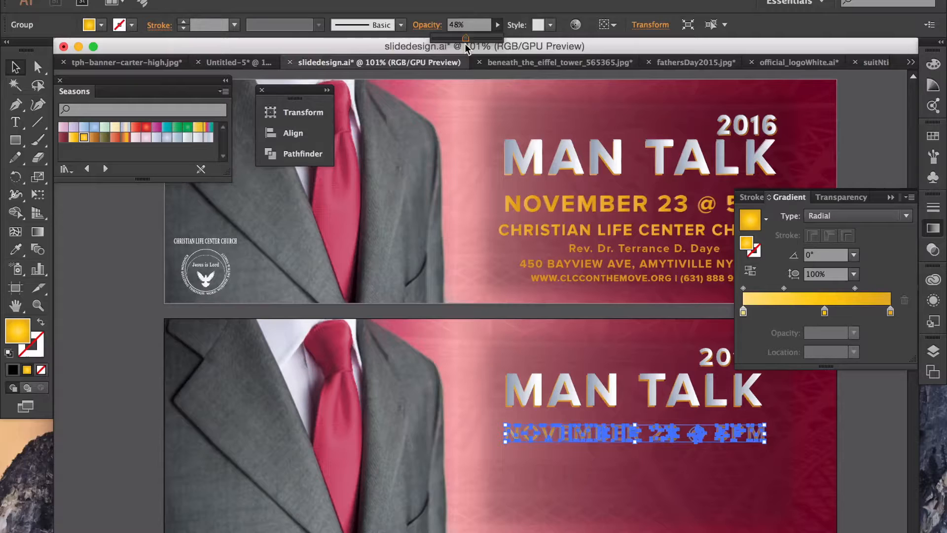
click(864, 118)
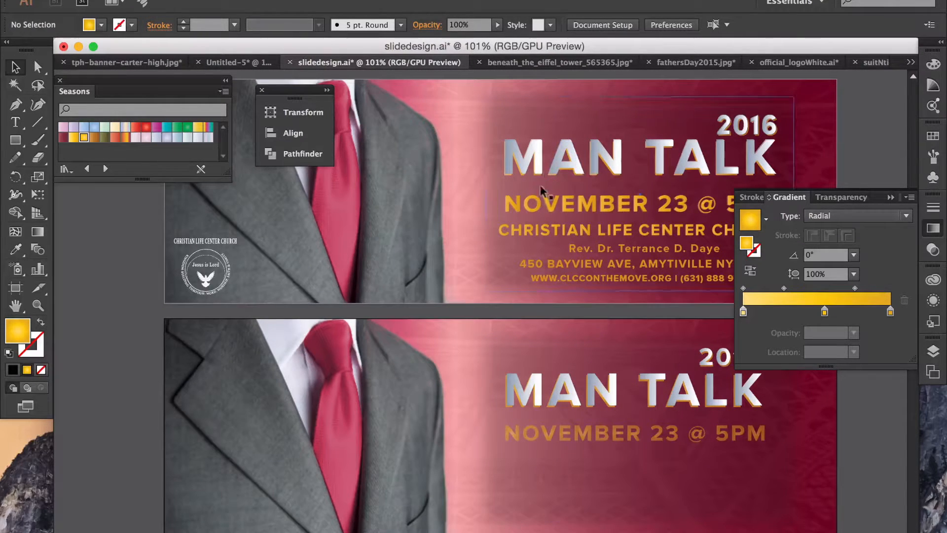
click(549, 200)
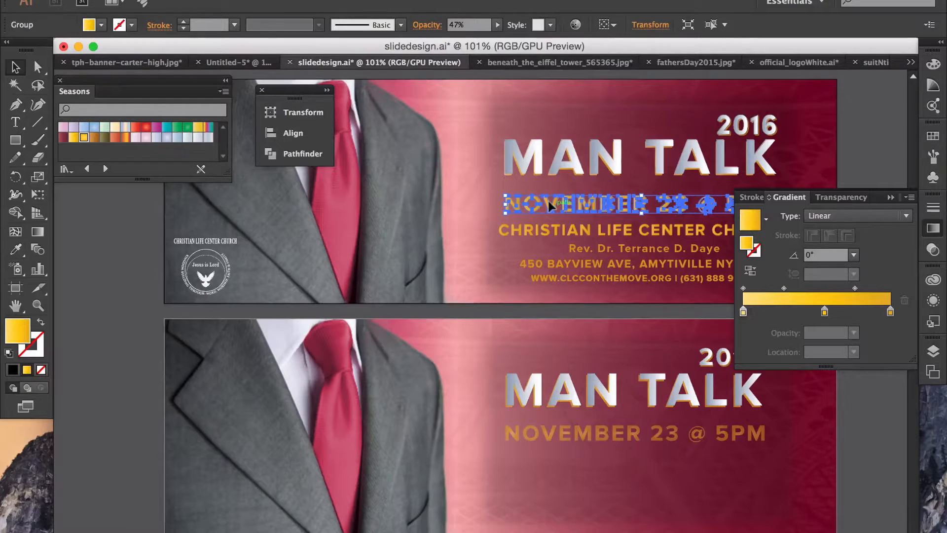
click(588, 431)
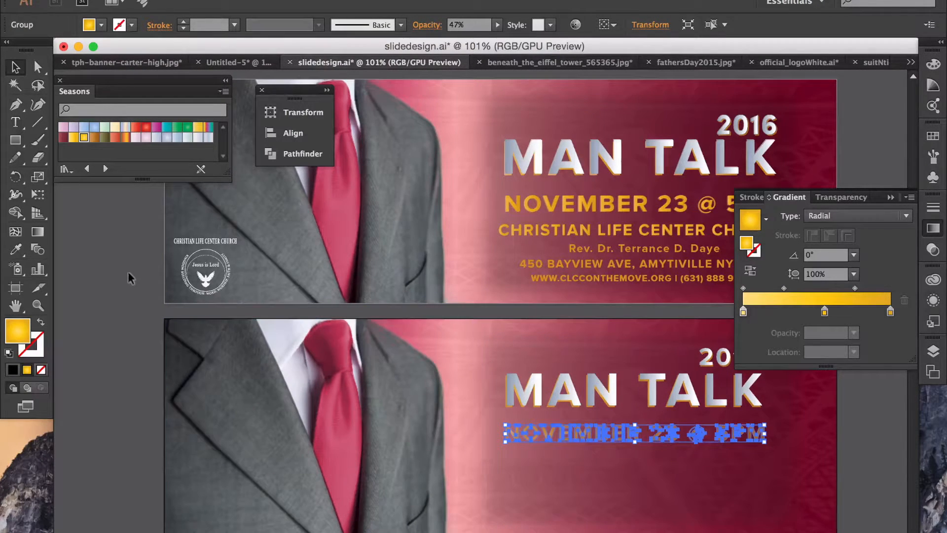
Step: Paste a duplicate of the gold date and move it toward the lower banner
key(super)
text(NOVEMBER 23 @ 5PM)
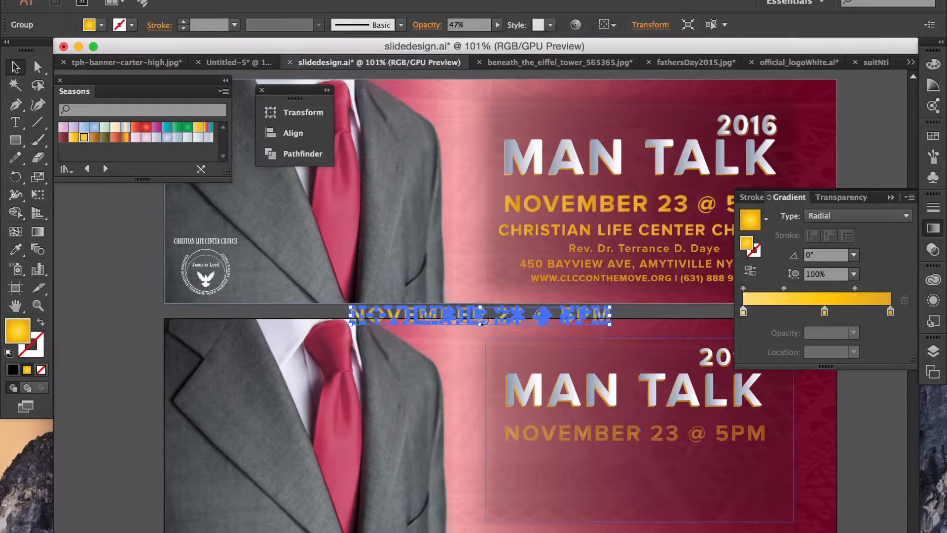
drag(468, 314, 608, 428)
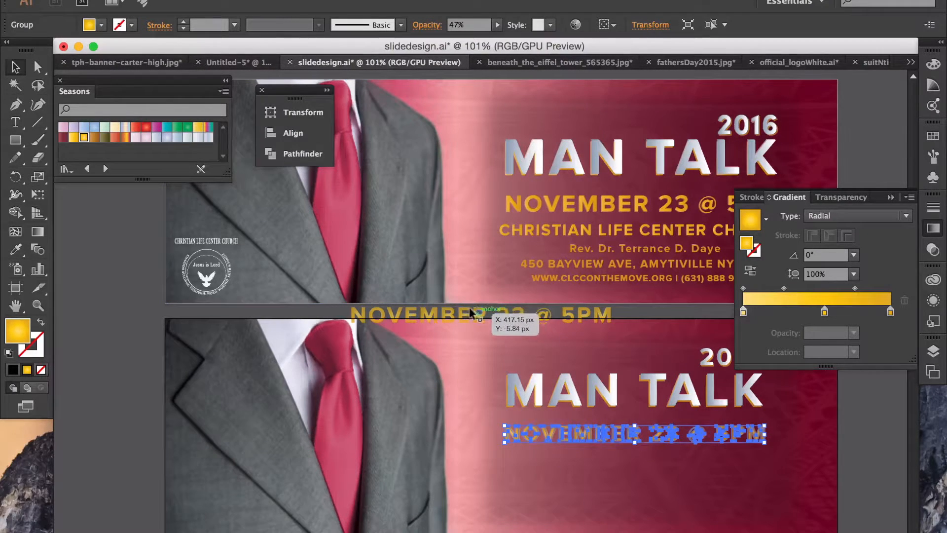
drag(475, 306, 634, 432)
click(880, 437)
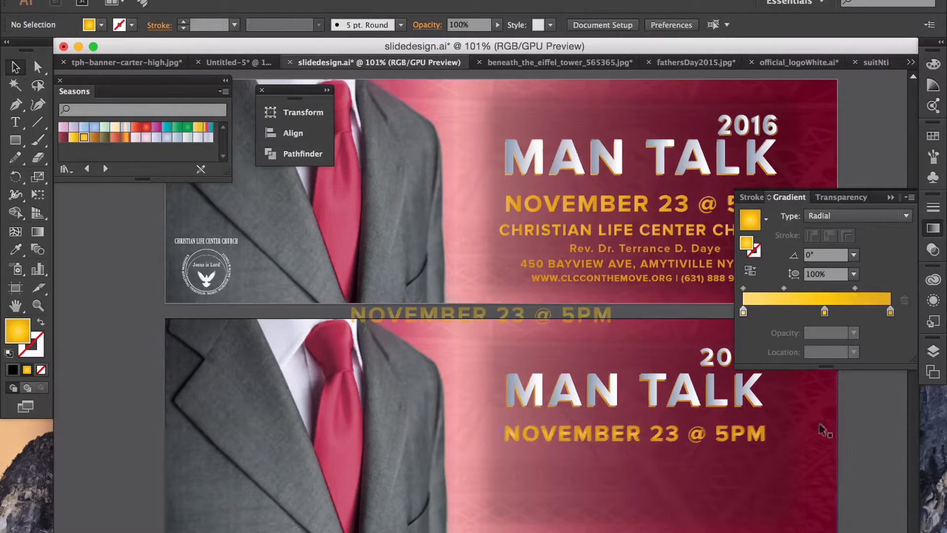
Step: Stack the date copy exactly onto the original lower date line
drag(672, 433, 673, 455)
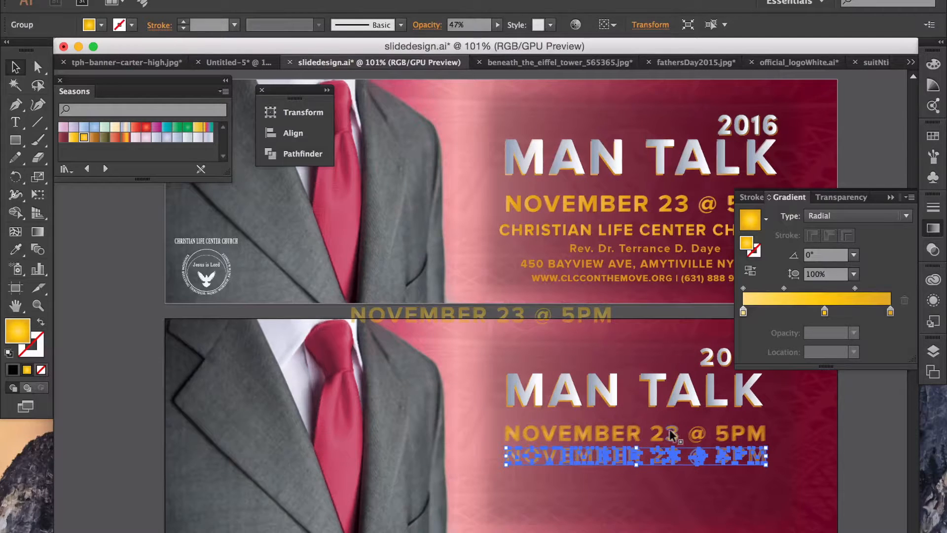
key(ctrl+z)
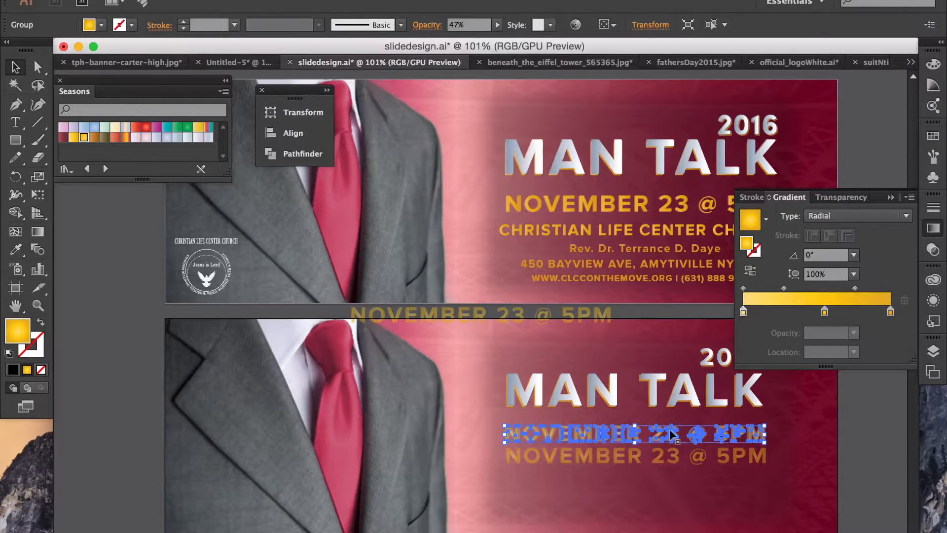
click(859, 437)
click(738, 433)
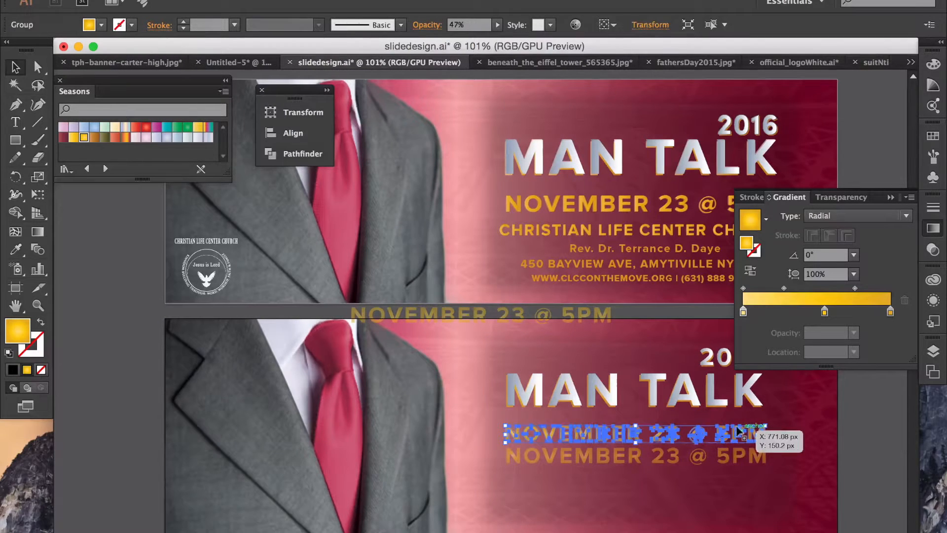
click(868, 425)
click(694, 454)
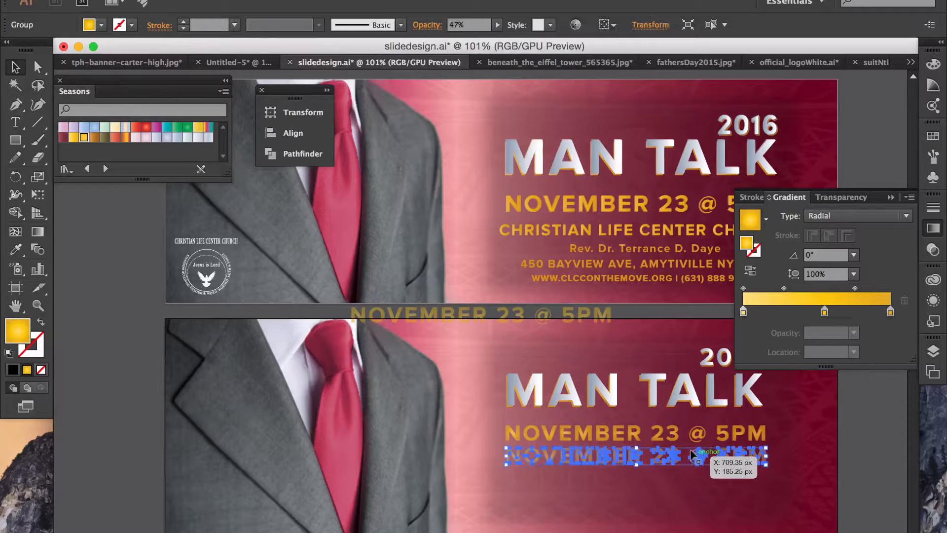
drag(694, 455, 696, 434)
click(859, 442)
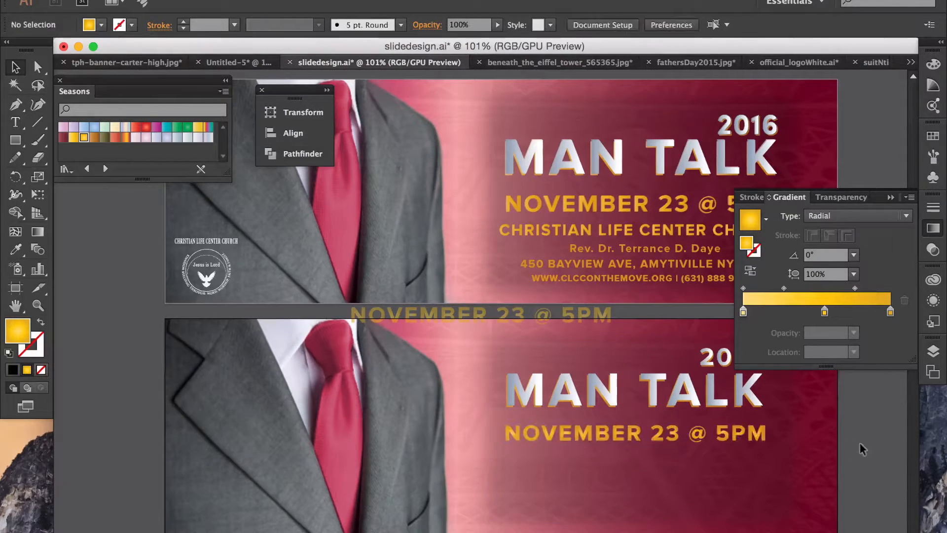
Step: Delete the stray date copy between the banners and collapse the Gradient panel
click(577, 306)
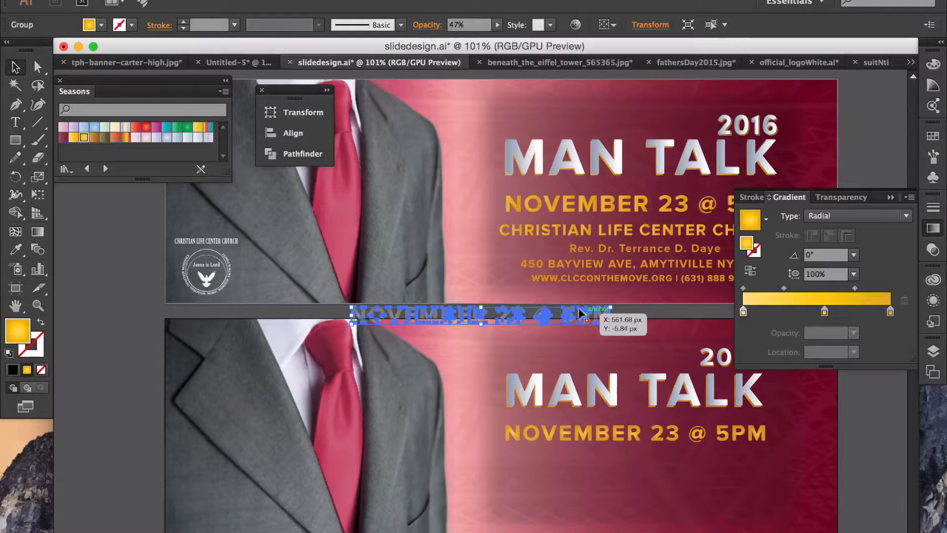
key(Delete)
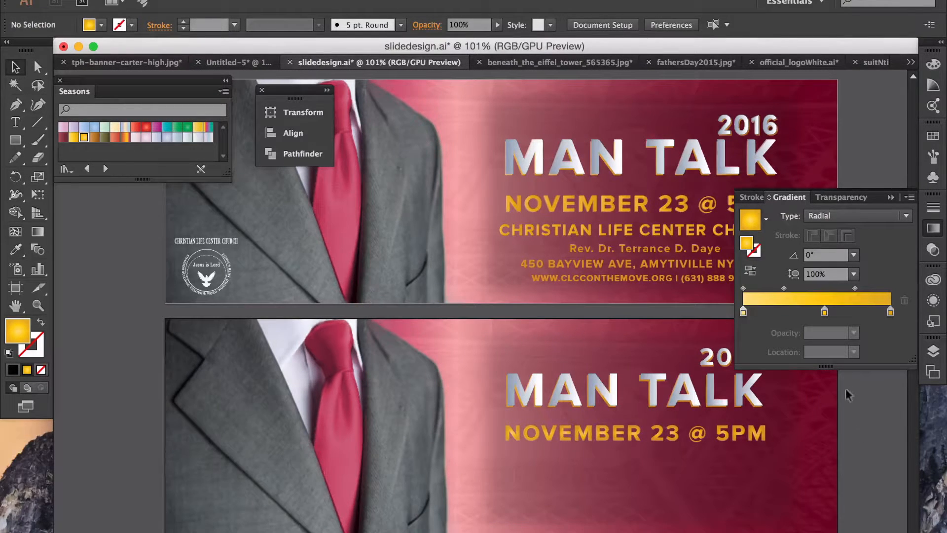
click(893, 197)
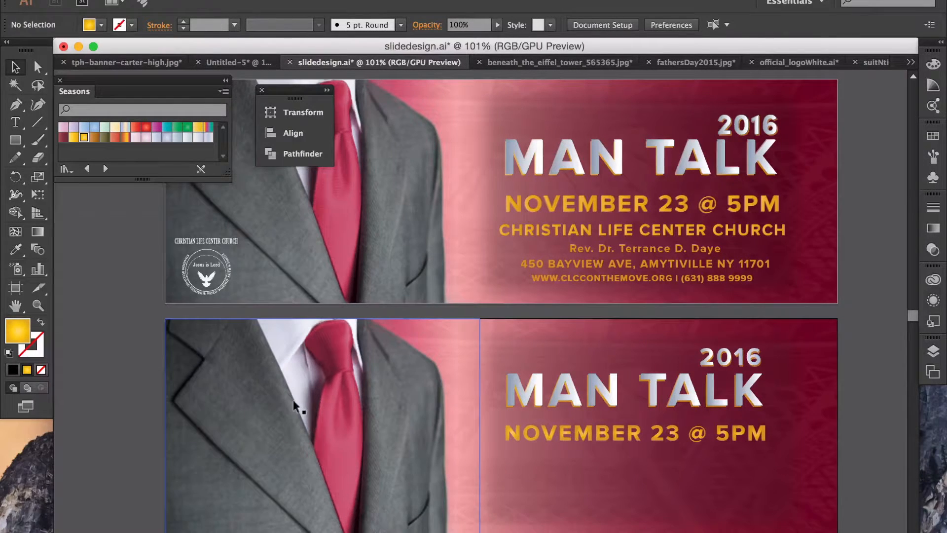
key(t)
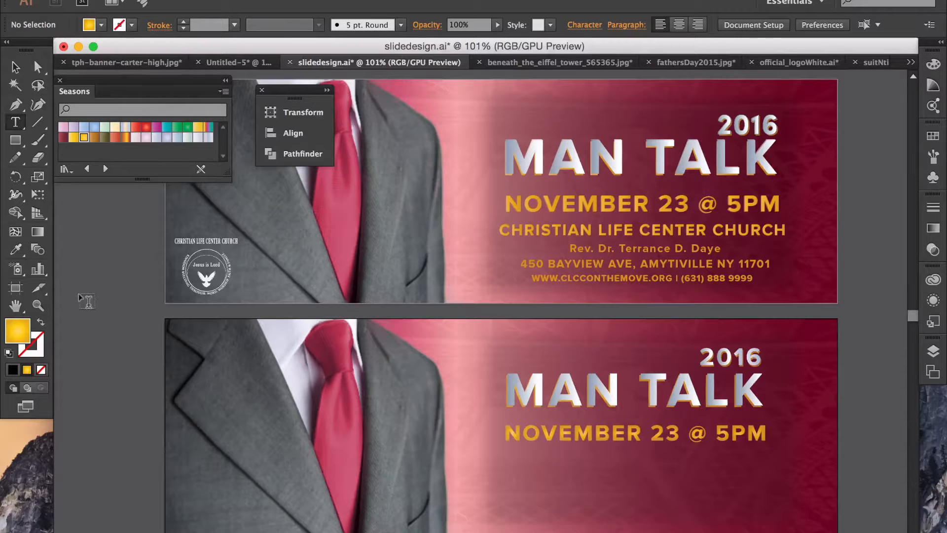
Step: Type 'CHRISTIAN LIFE CENTER CHURCH' as a new text line on the pasteboard
key(c)
key(r)
key(s)
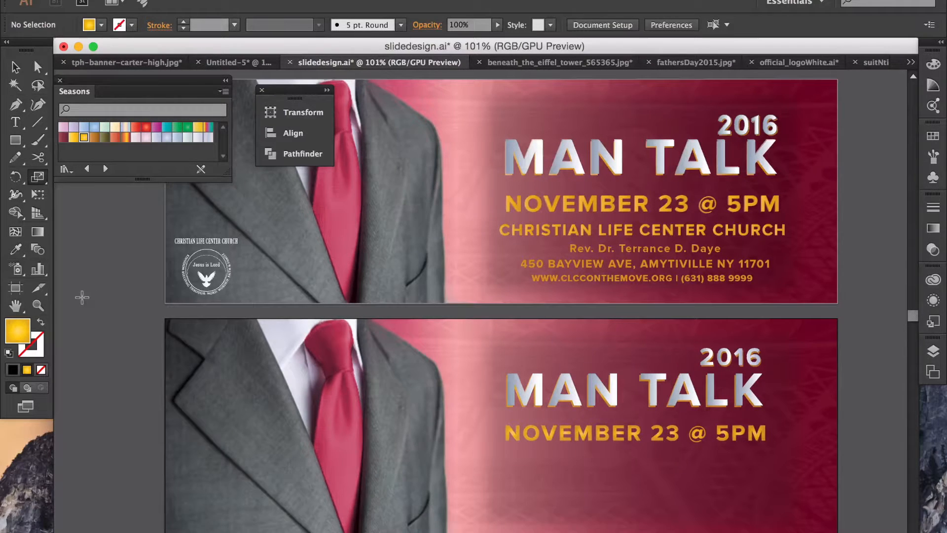
key(t)
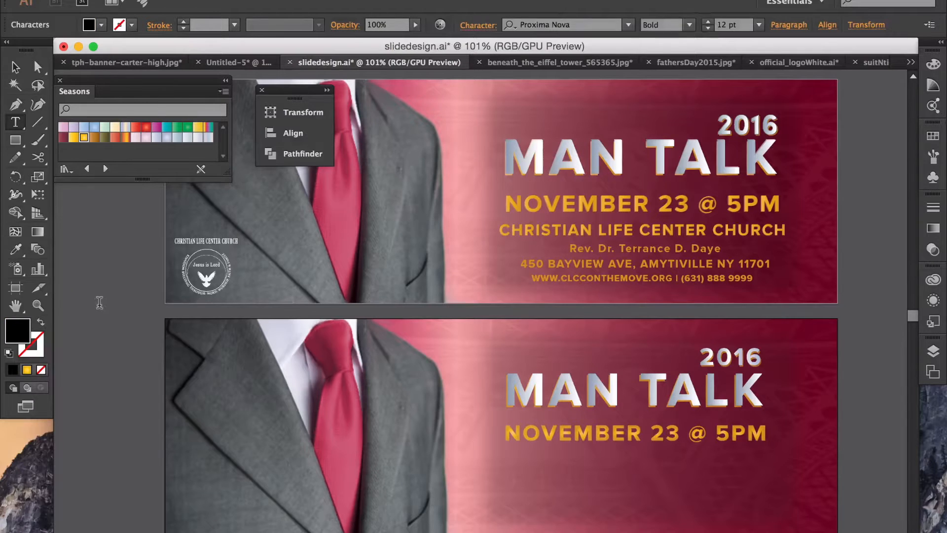
click(99, 303)
text(HRISTIAN LIFE CENTER CHURCH)
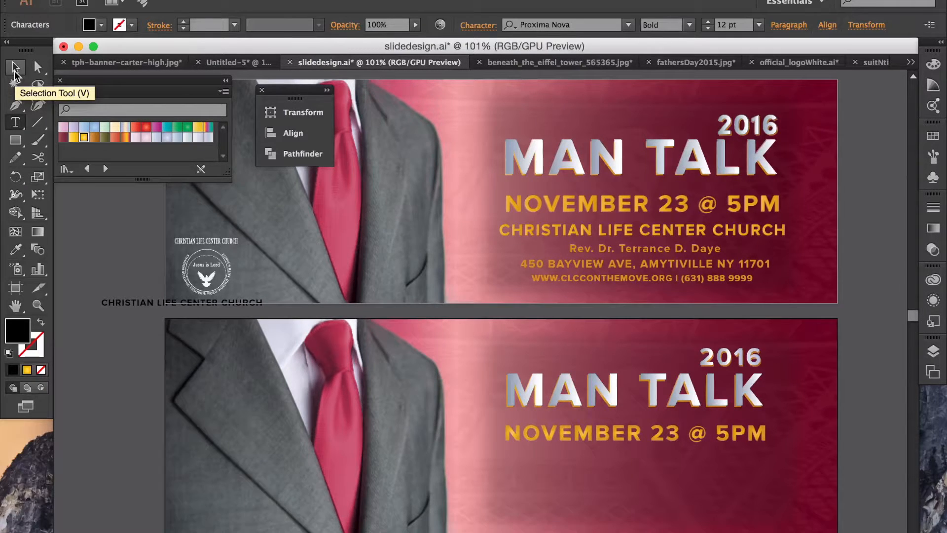
click(14, 72)
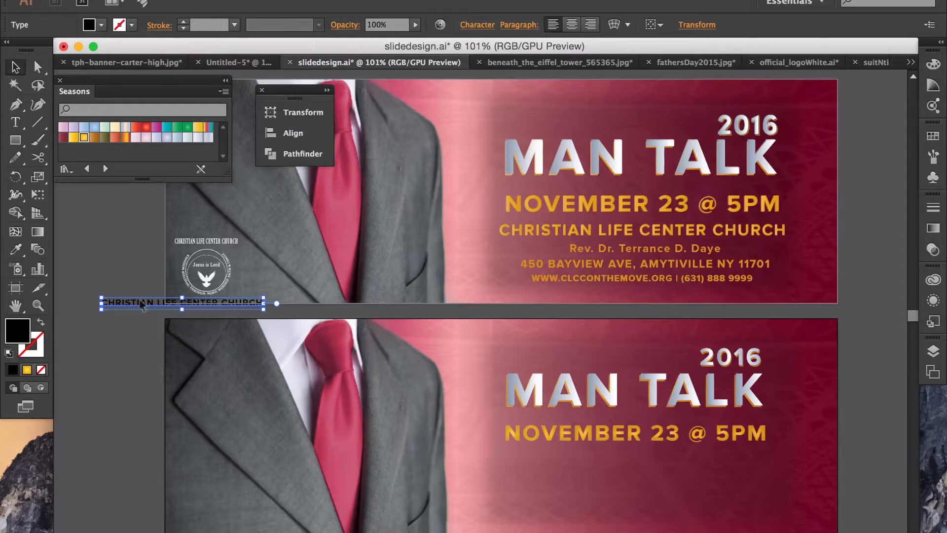
Step: Place the church name under the lower date and stretch it to the date's width
drag(144, 301, 545, 455)
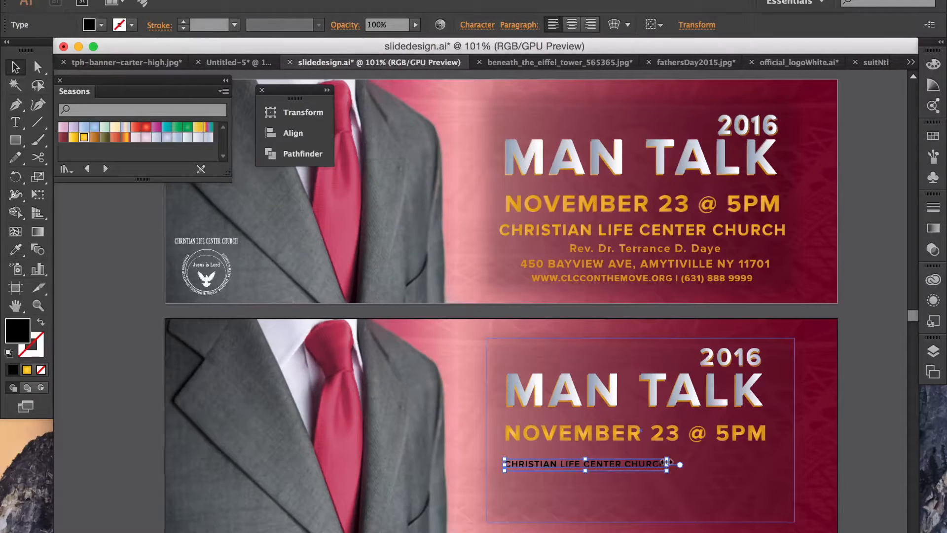
drag(666, 462, 777, 463)
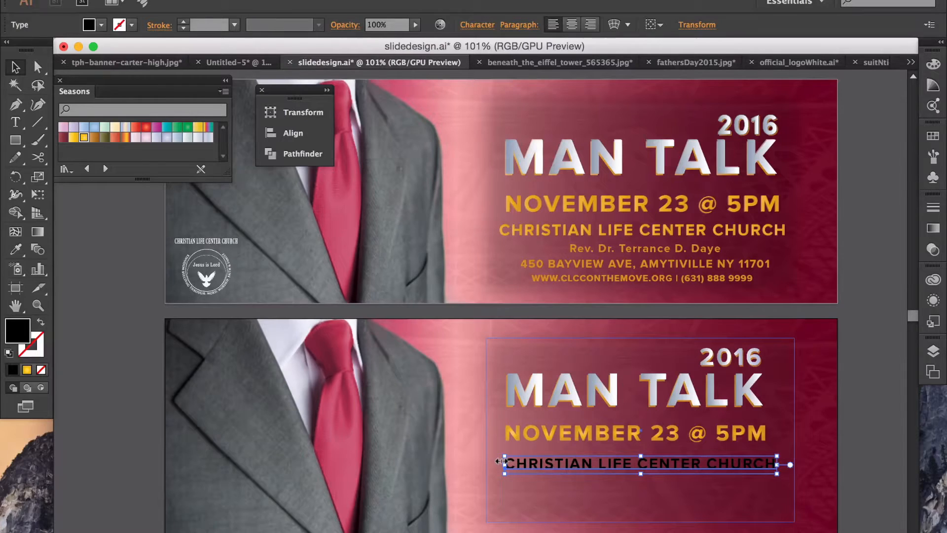
drag(500, 461, 495, 461)
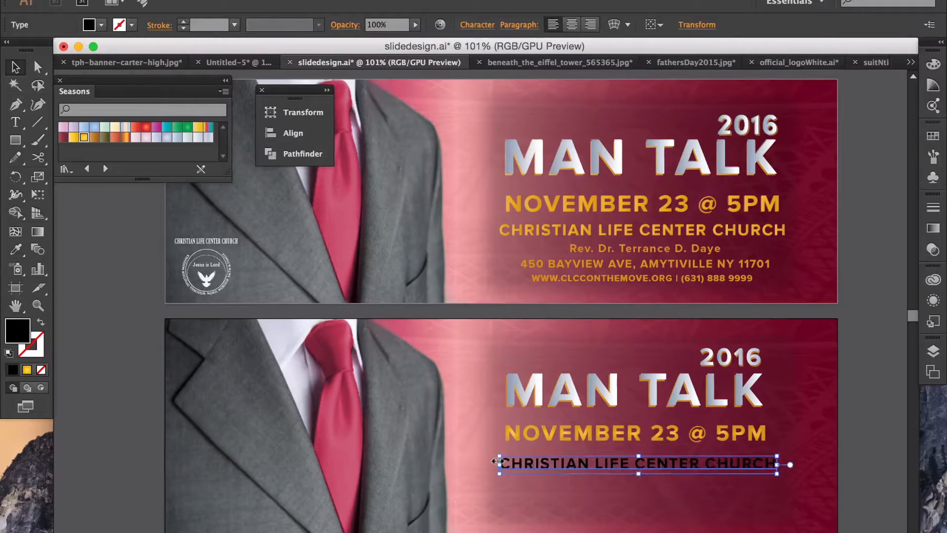
key(Up)
key(Up)
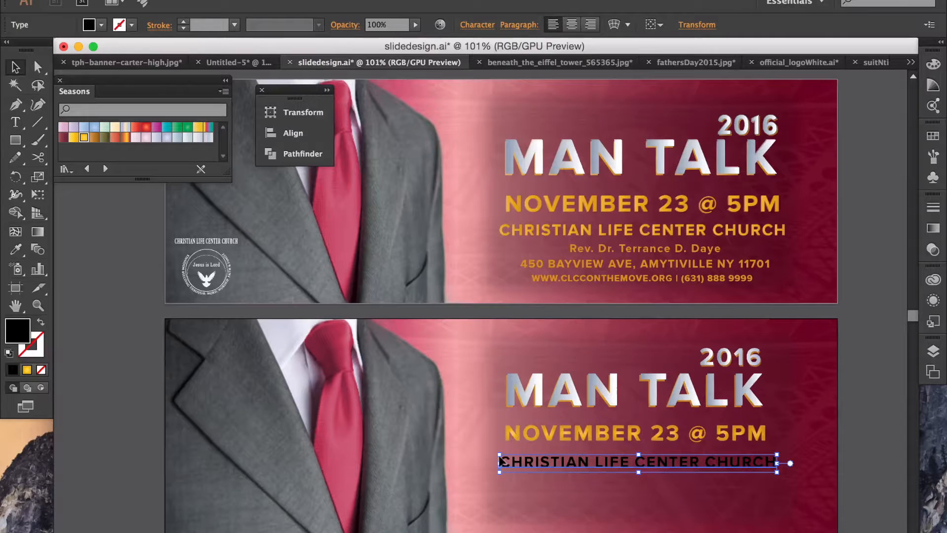
right_click(664, 459)
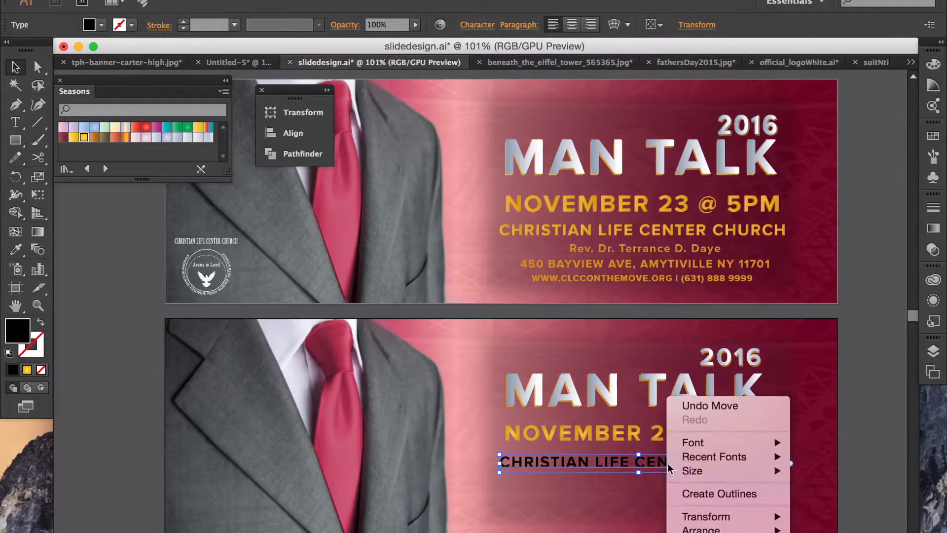
Step: Outline the church name, fill it with gold gradient, and check the first banner's version
click(688, 494)
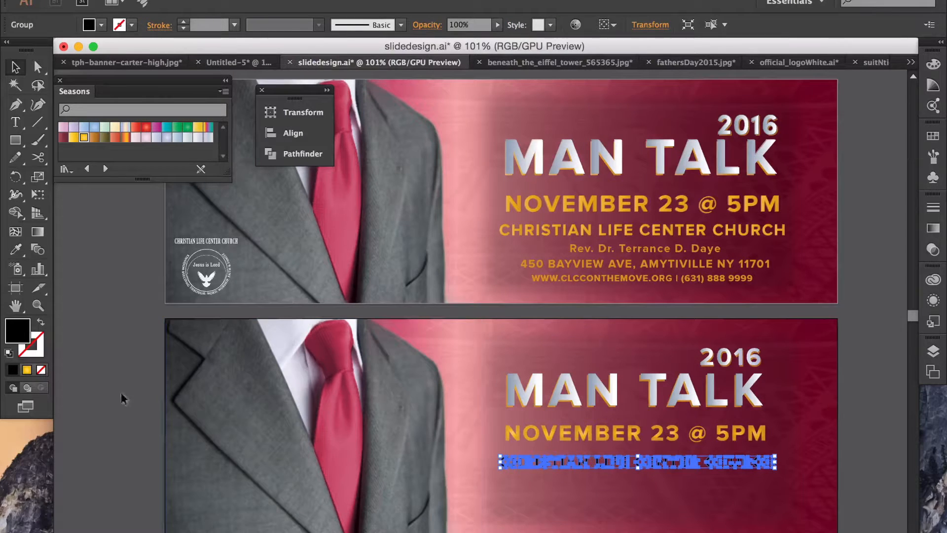
click(26, 370)
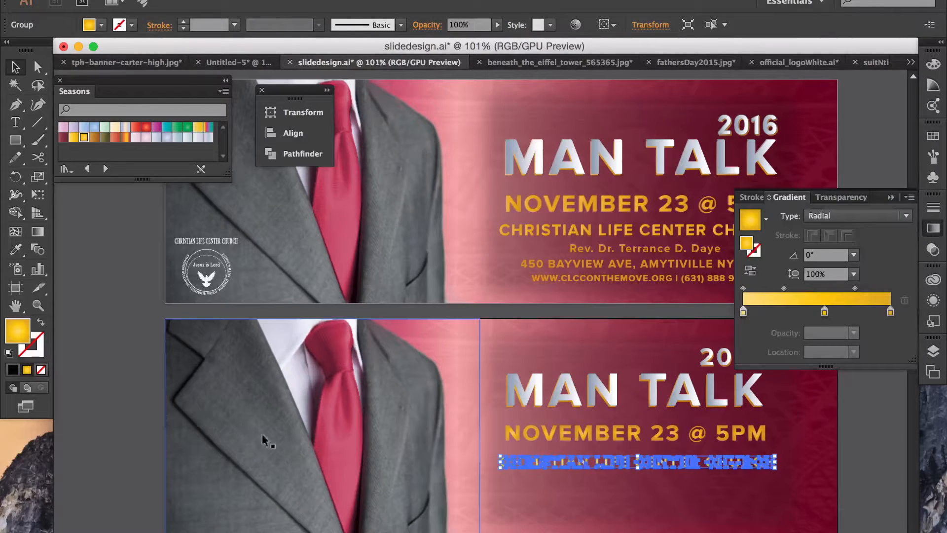
click(102, 321)
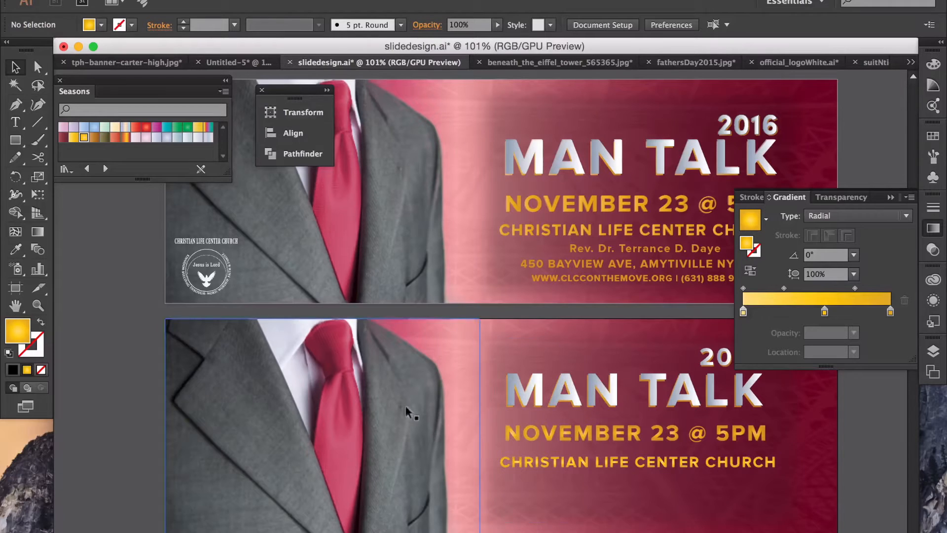
click(553, 229)
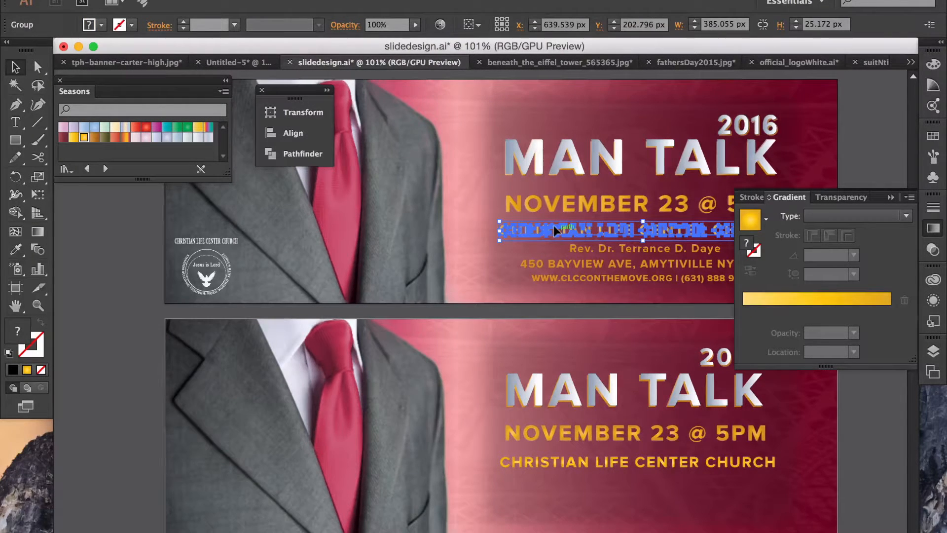
click(553, 228)
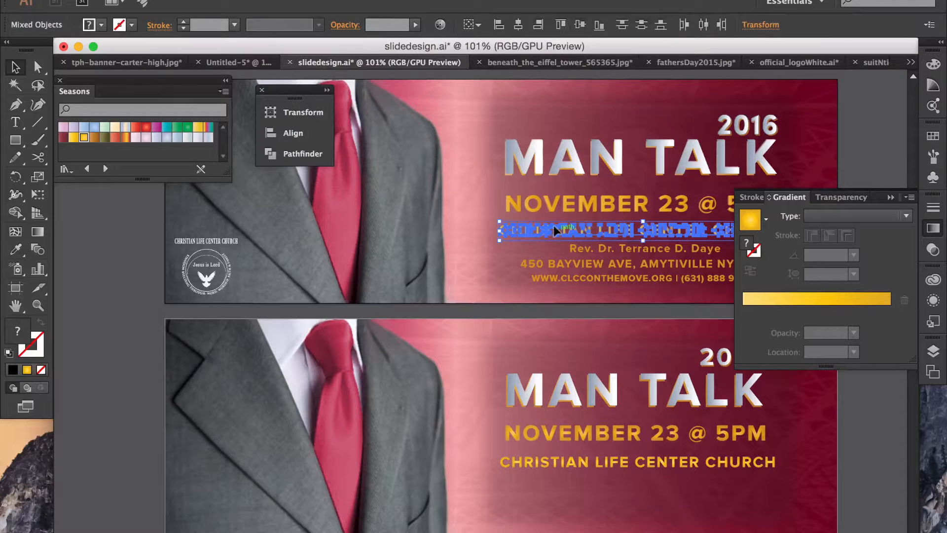
click(862, 158)
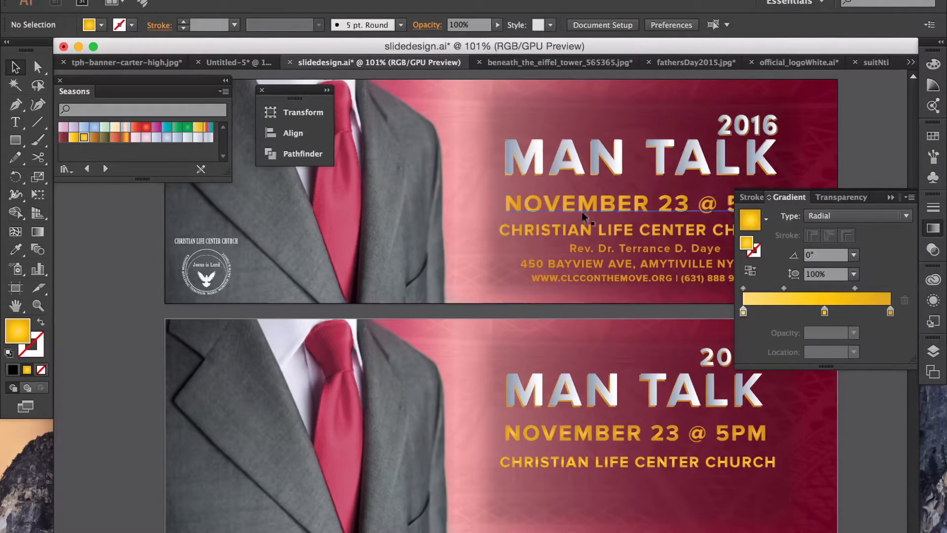
click(554, 229)
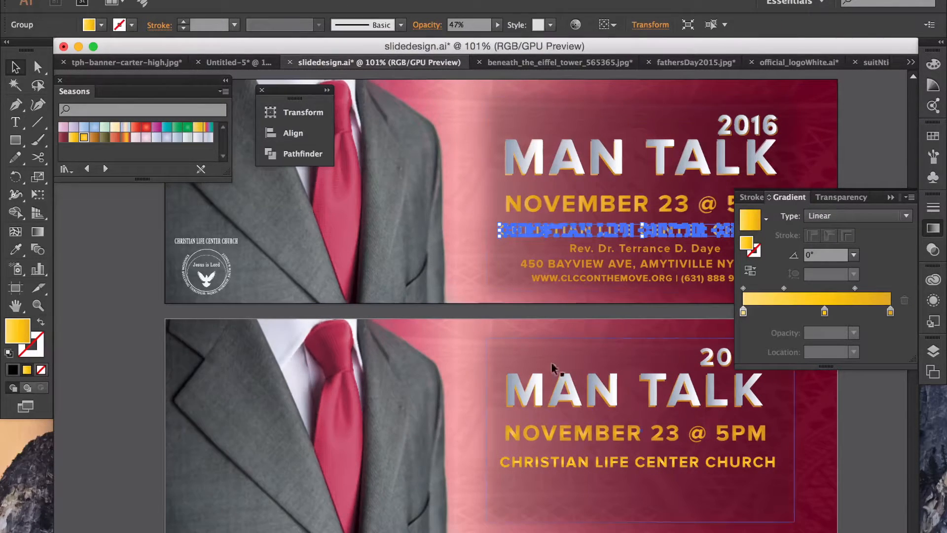
Step: Set the lower church name's opacity to 47%
click(560, 458)
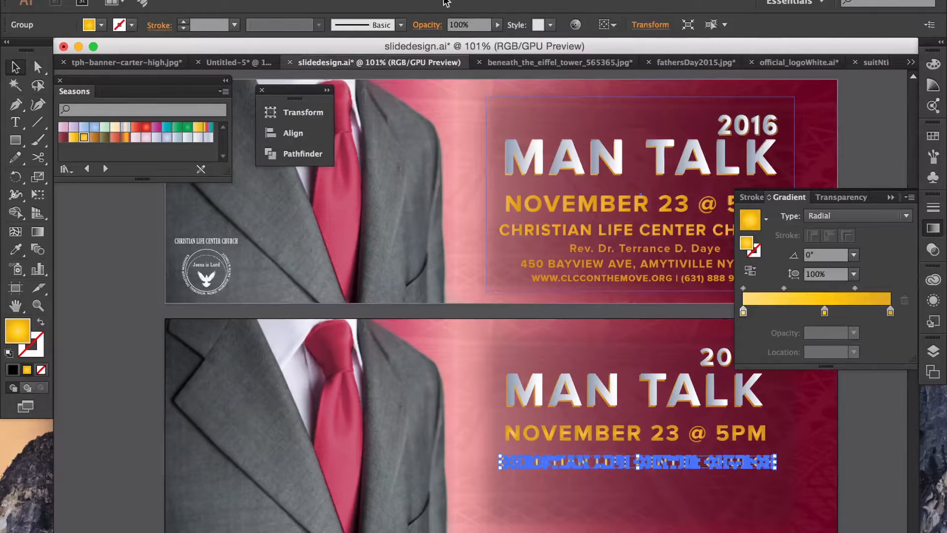
click(497, 24)
drag(499, 37, 466, 38)
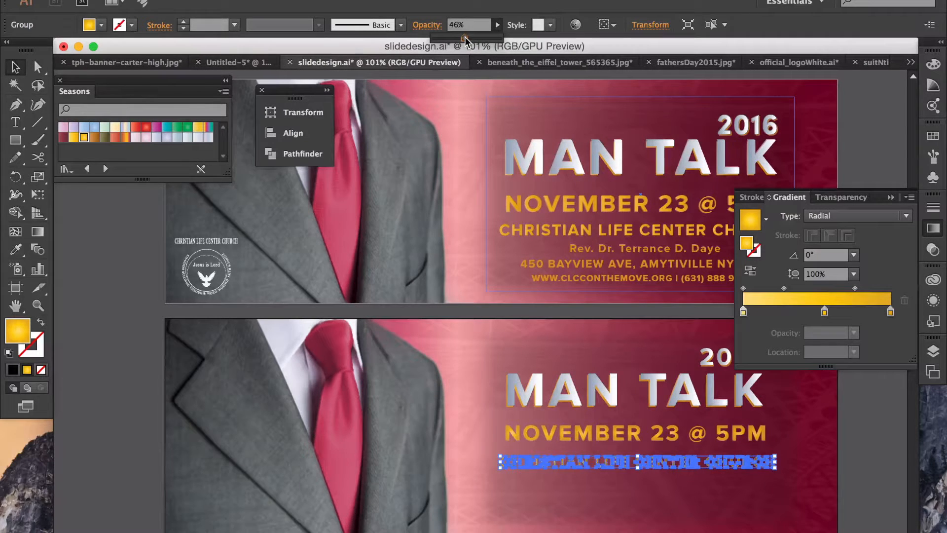
drag(465, 38, 466, 38)
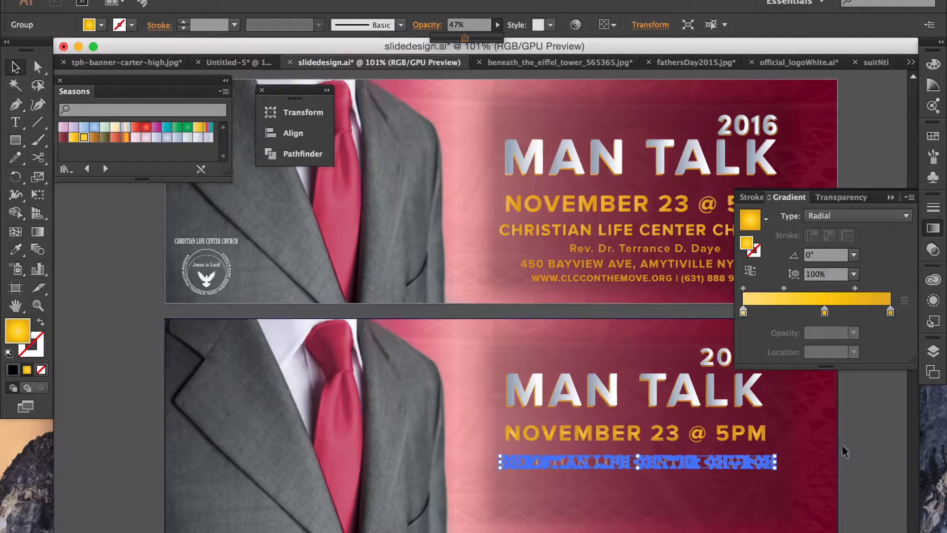
click(792, 474)
Step: Paste a church-name duplicate onto the lower banner line and hide the gradient panel
click(758, 461)
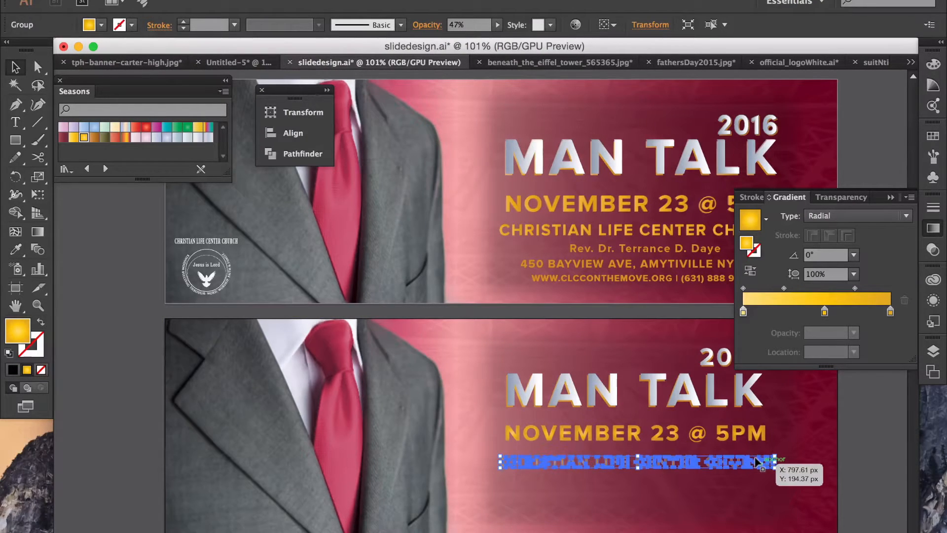
key(ctrl+v)
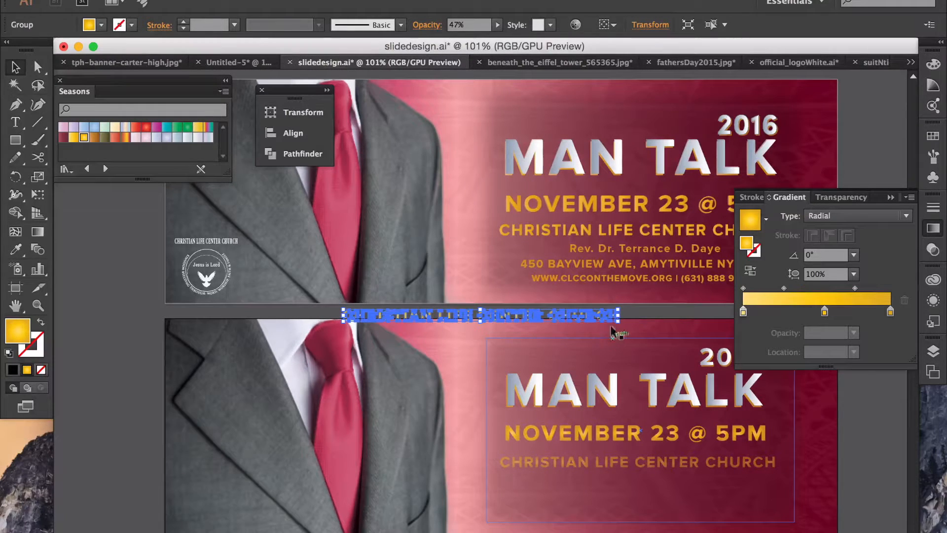
drag(616, 309, 607, 312)
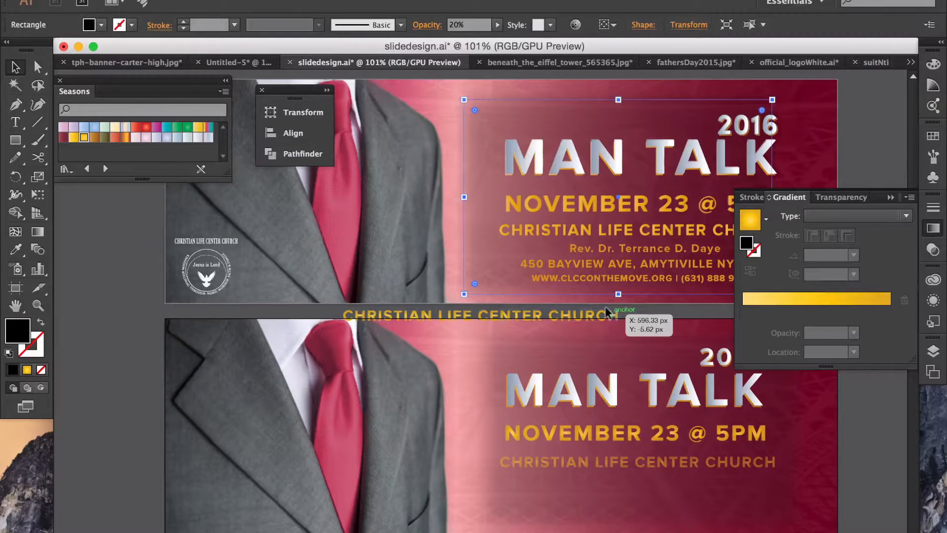
click(136, 311)
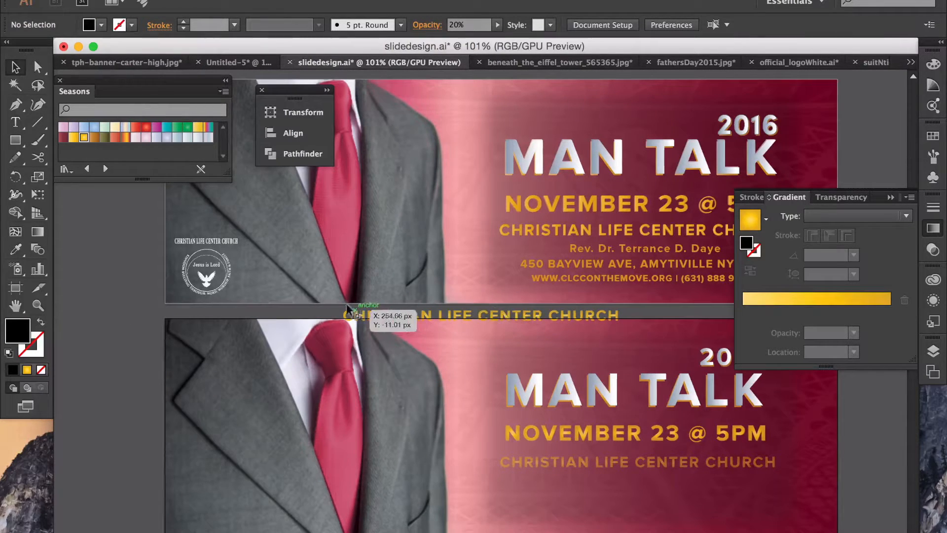
drag(359, 315, 525, 461)
click(855, 446)
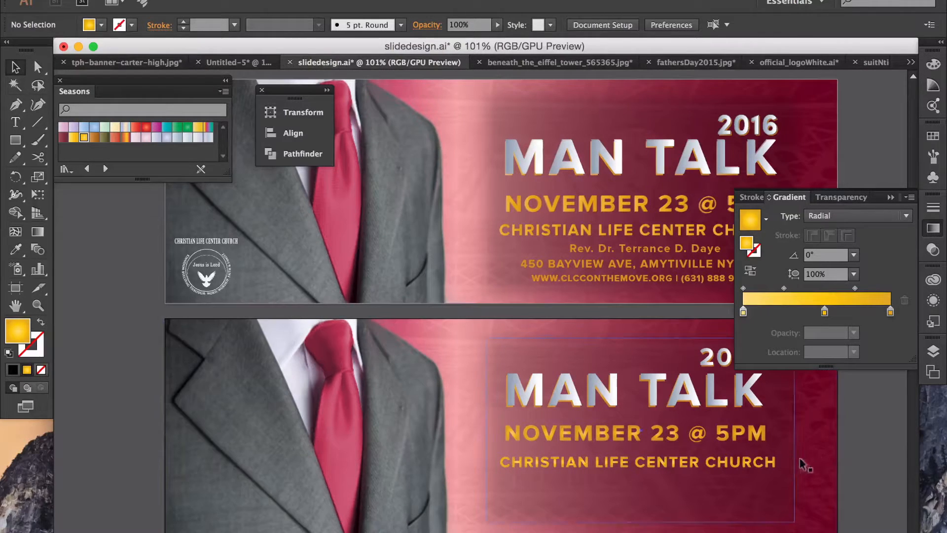
click(890, 198)
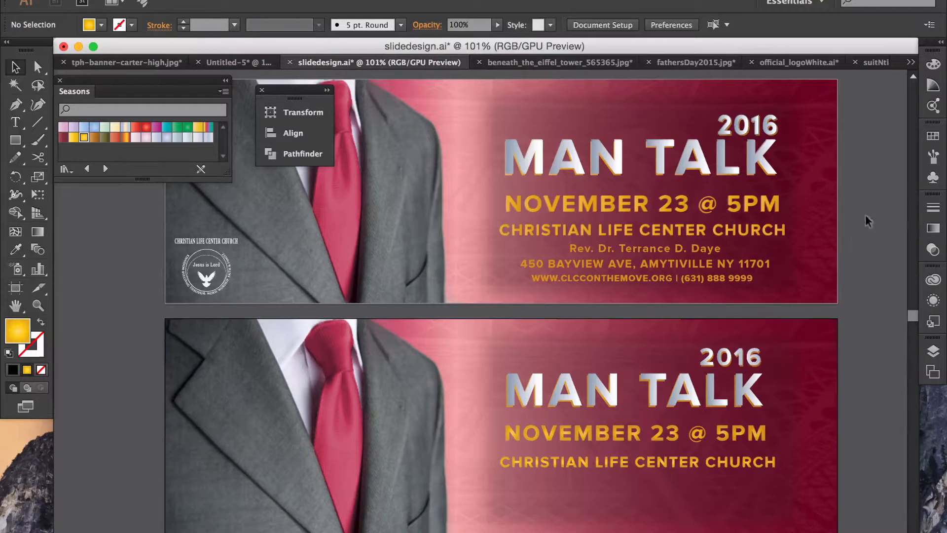
Step: Delete the faded church-name copy and reselect the remaining gold line
click(754, 458)
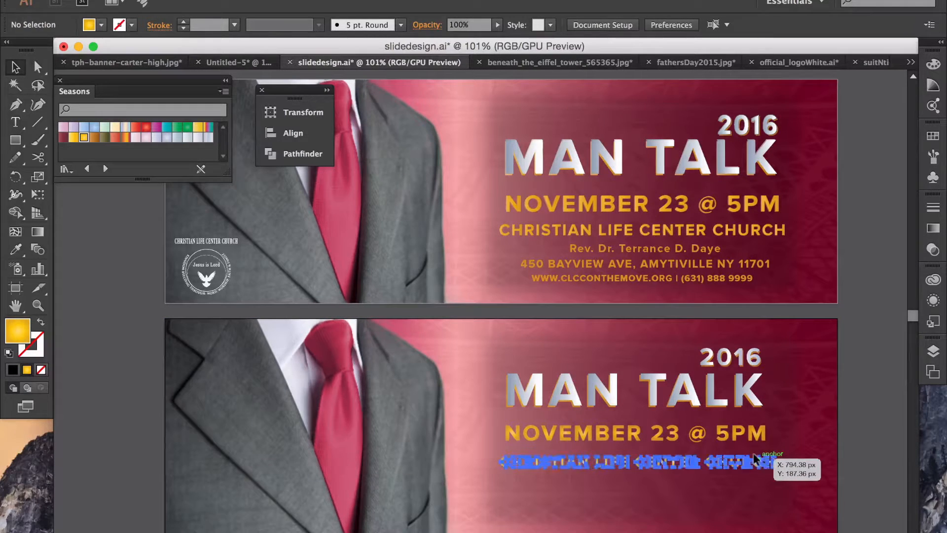
key(Delete)
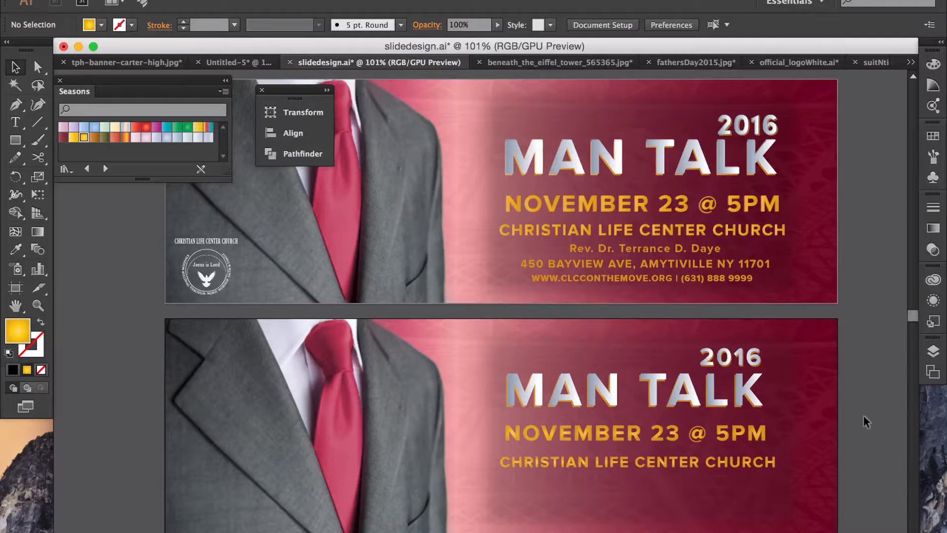
click(742, 466)
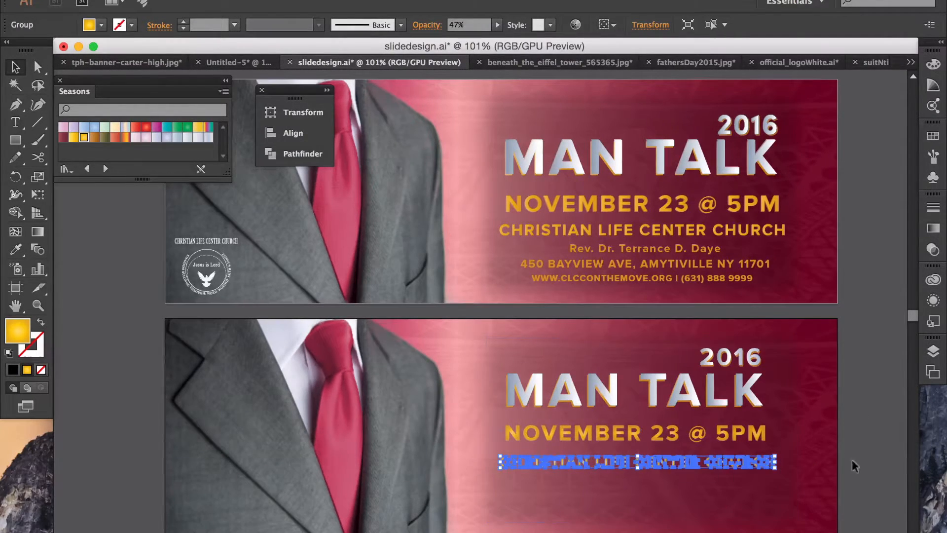
click(869, 459)
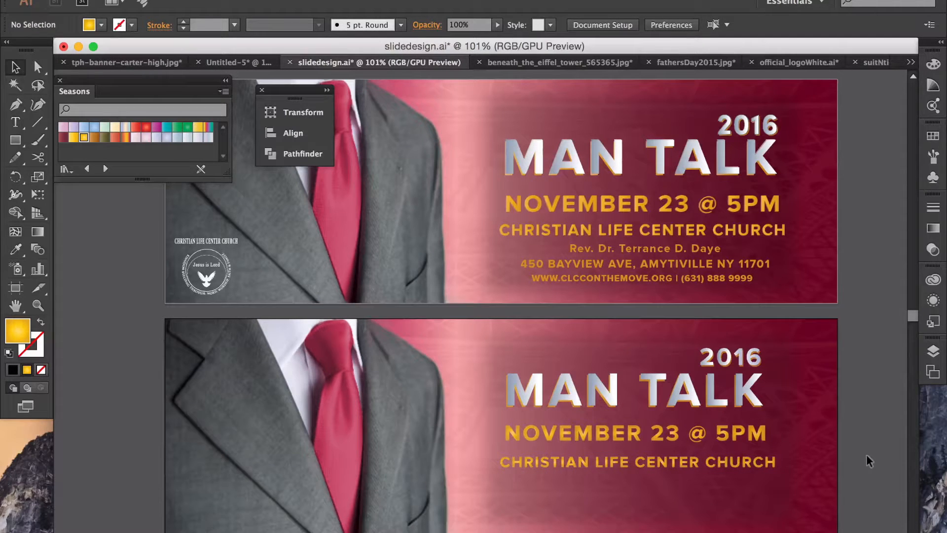
click(751, 466)
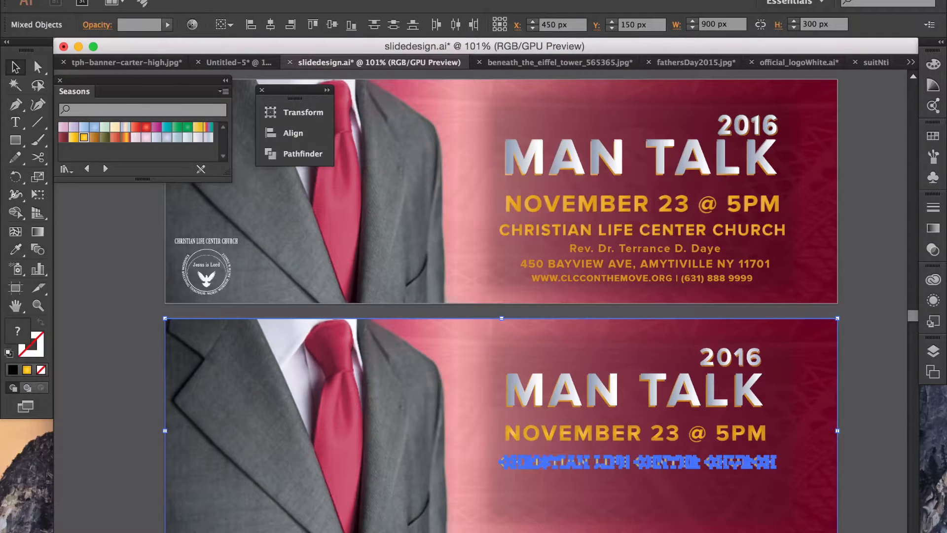
Step: Slightly resize the gold church-name group to sit just under the date line
shift+click(816, 529)
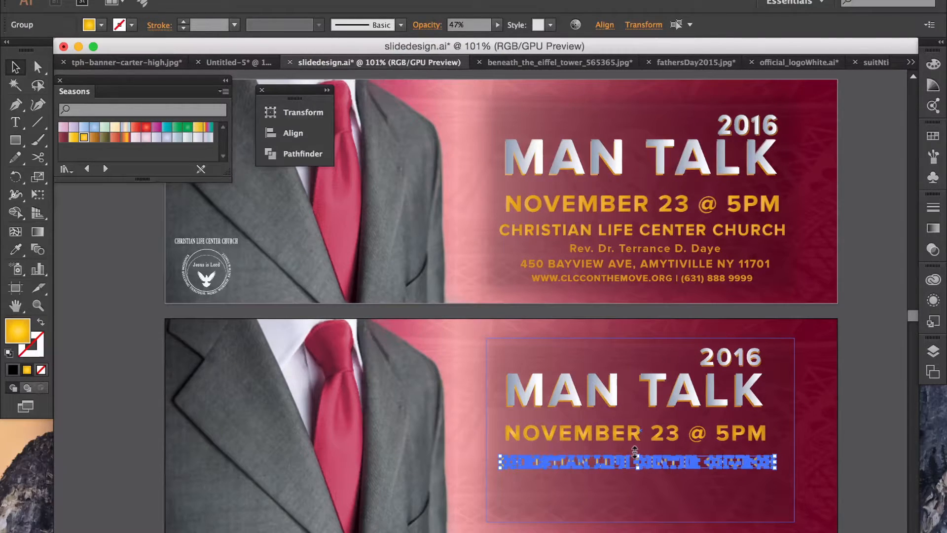
drag(634, 450, 636, 450)
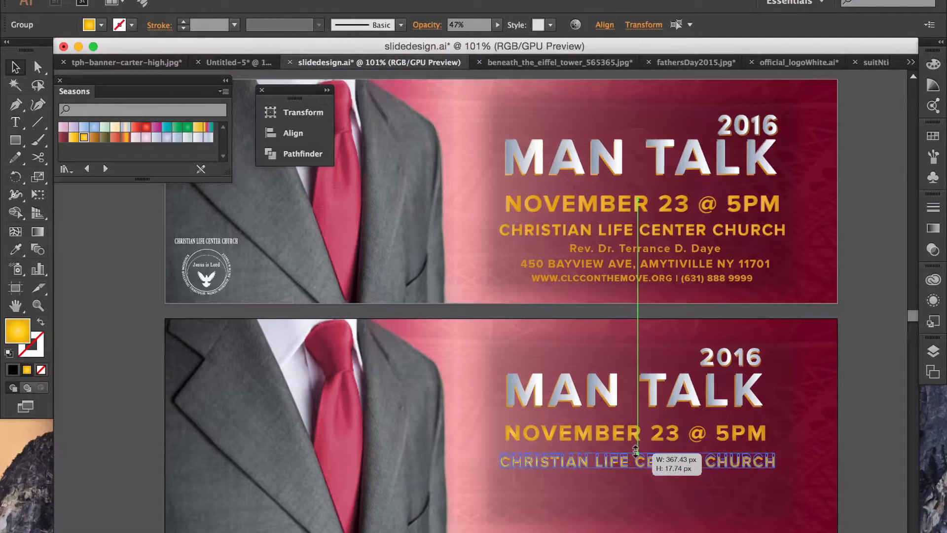
drag(636, 450, 636, 450)
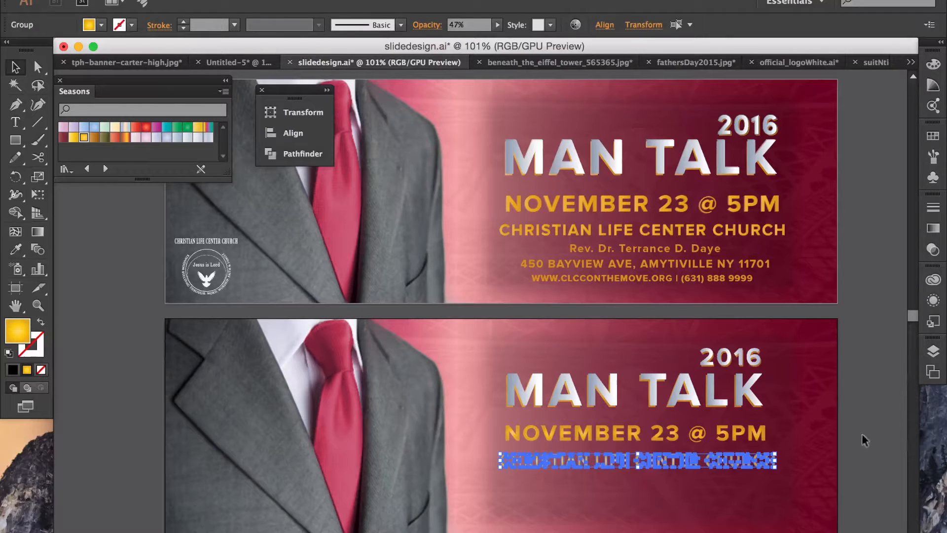
click(862, 433)
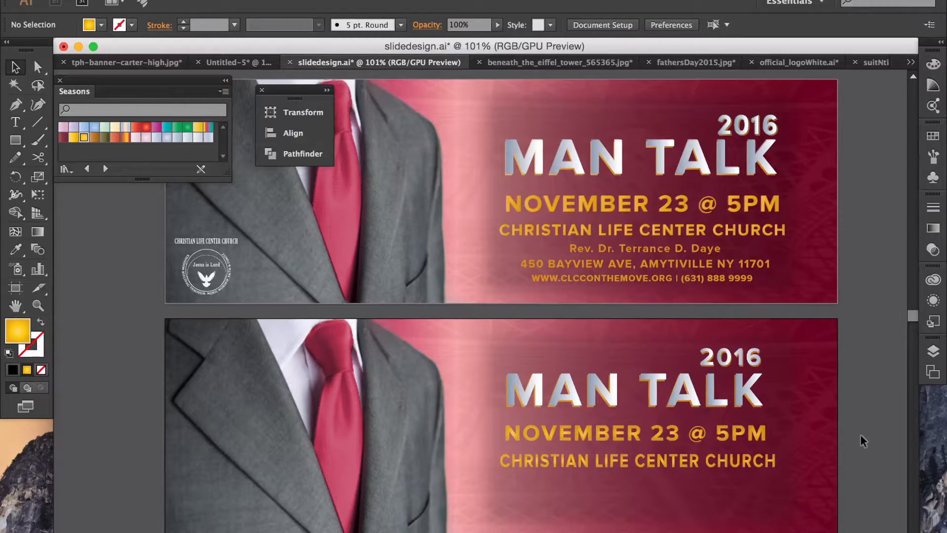
key(super+z)
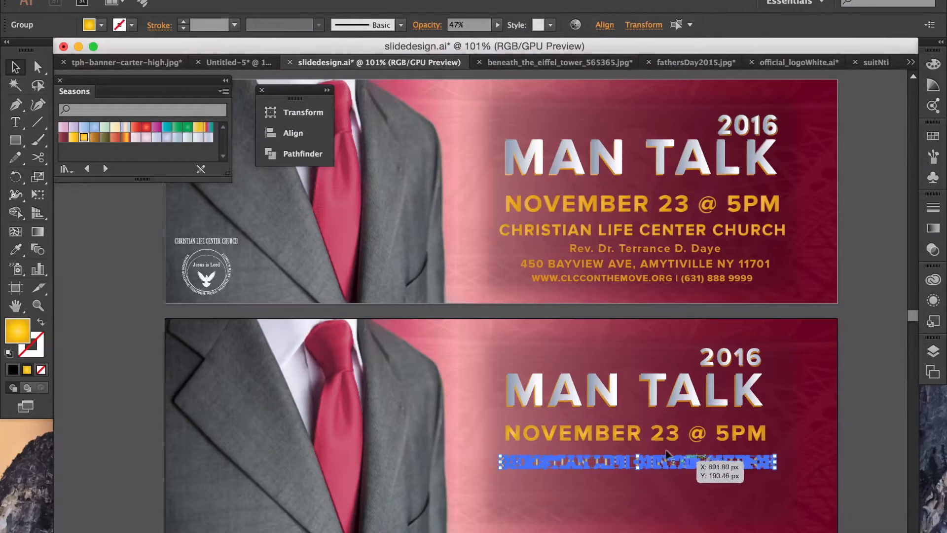
drag(634, 450, 635, 450)
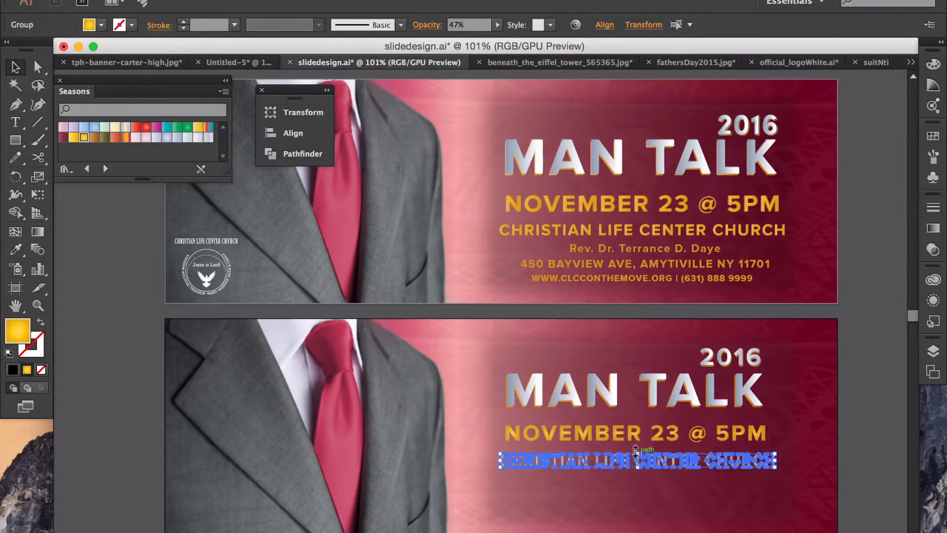
click(865, 455)
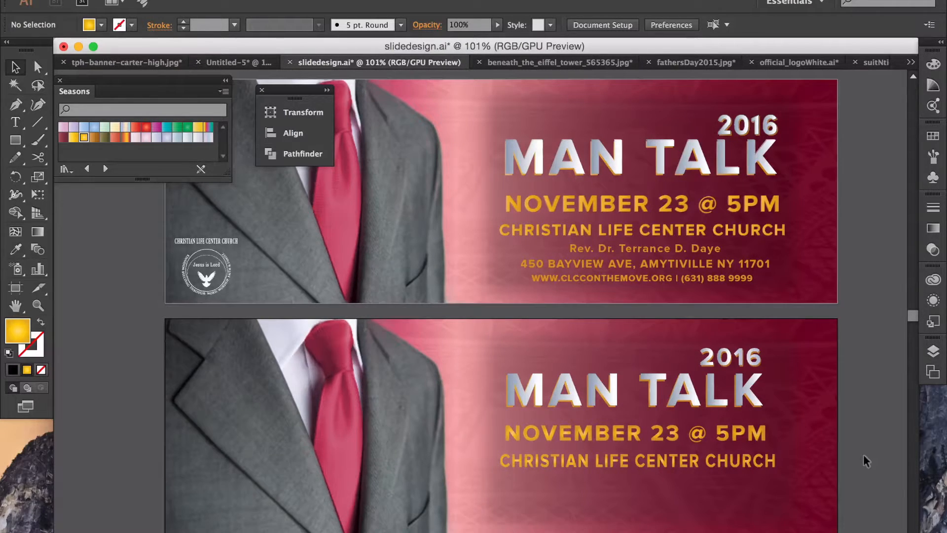
key(super+z)
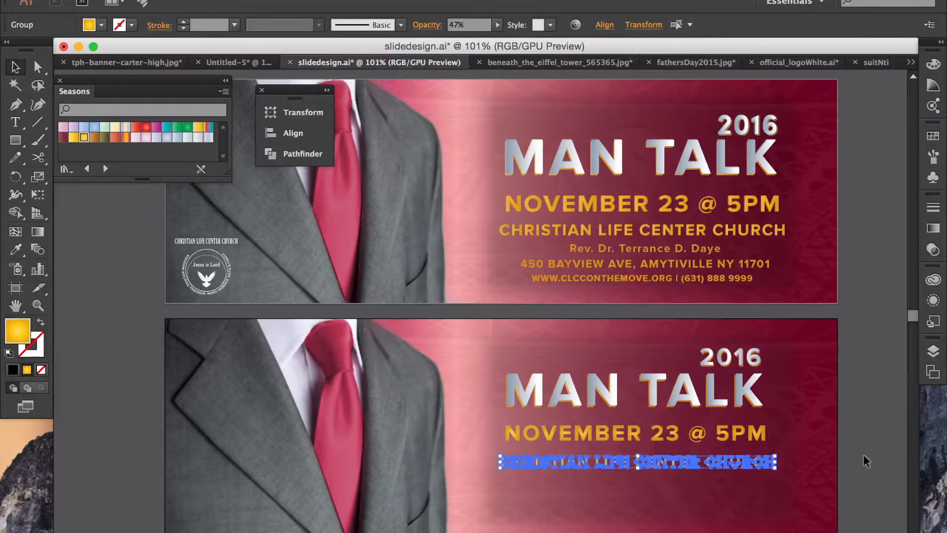
click(864, 455)
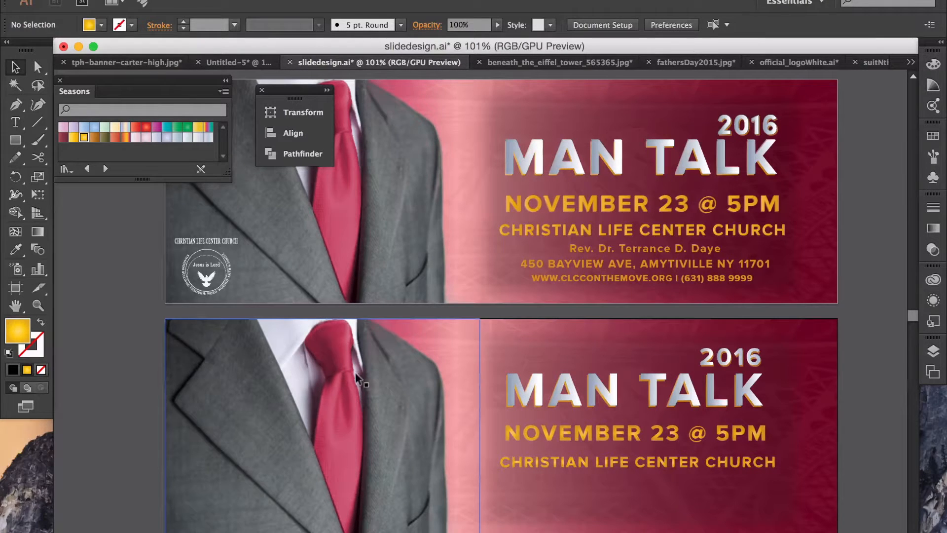
Step: Type the pastor's title and name in capitals and place it below the lower church name
click(15, 122)
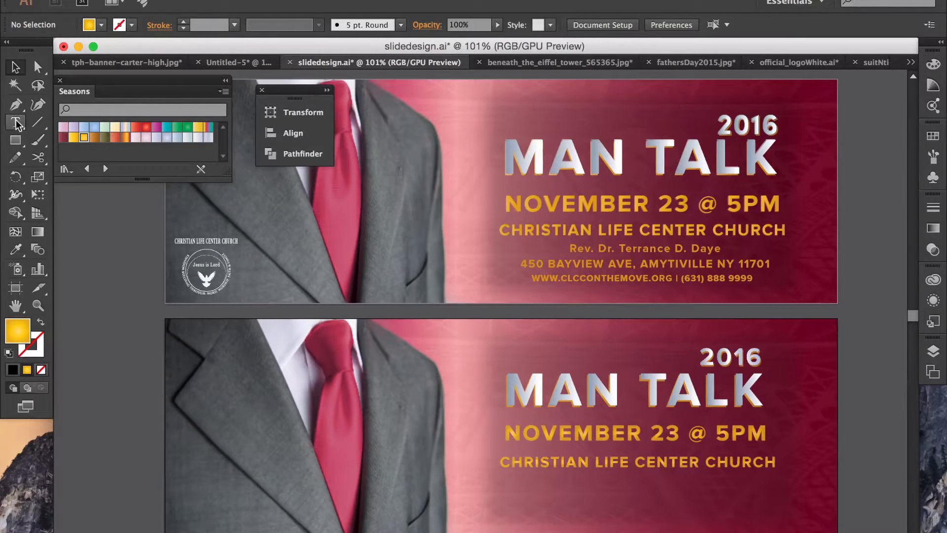
click(101, 286)
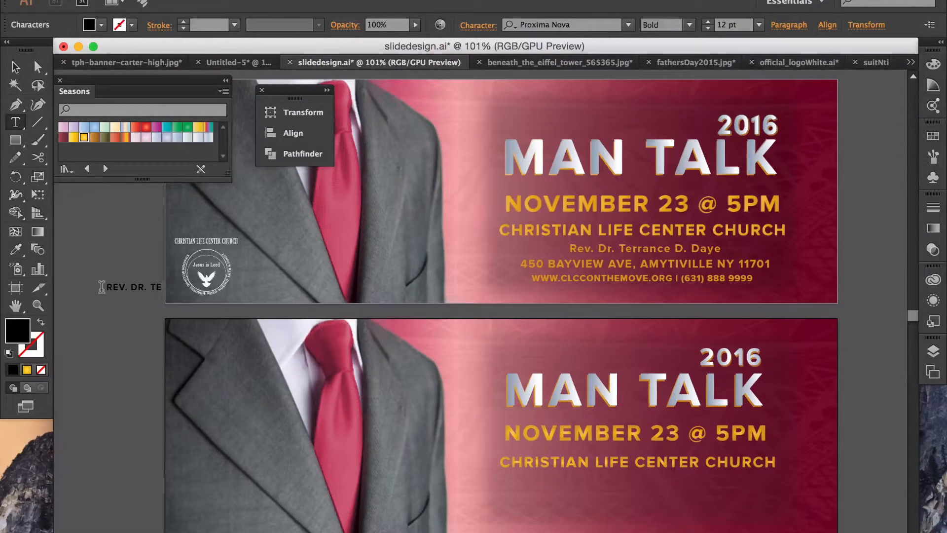
click(16, 69)
click(147, 286)
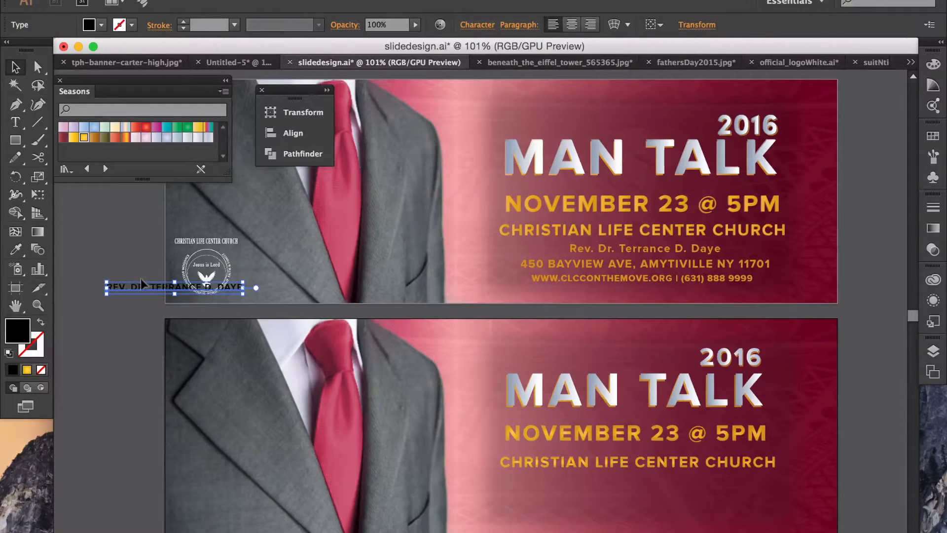
drag(156, 287, 615, 477)
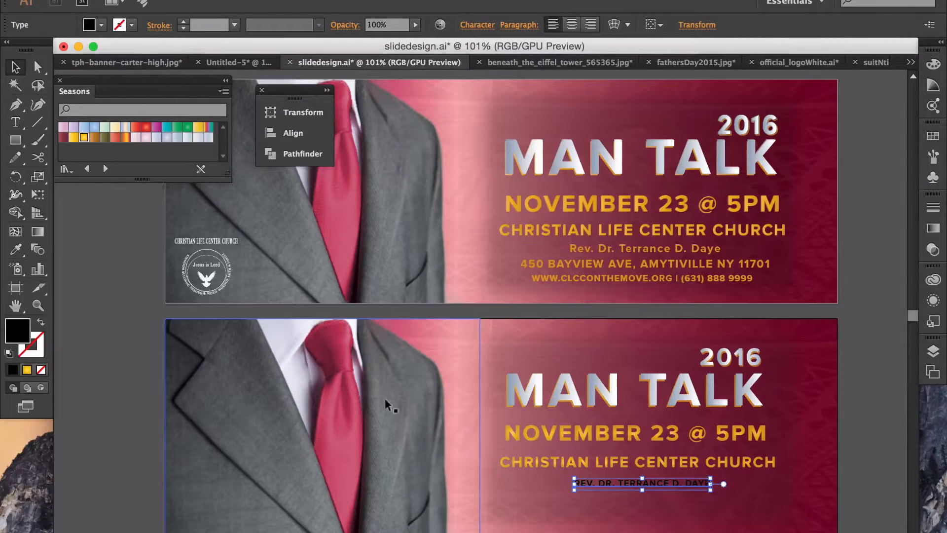
click(15, 122)
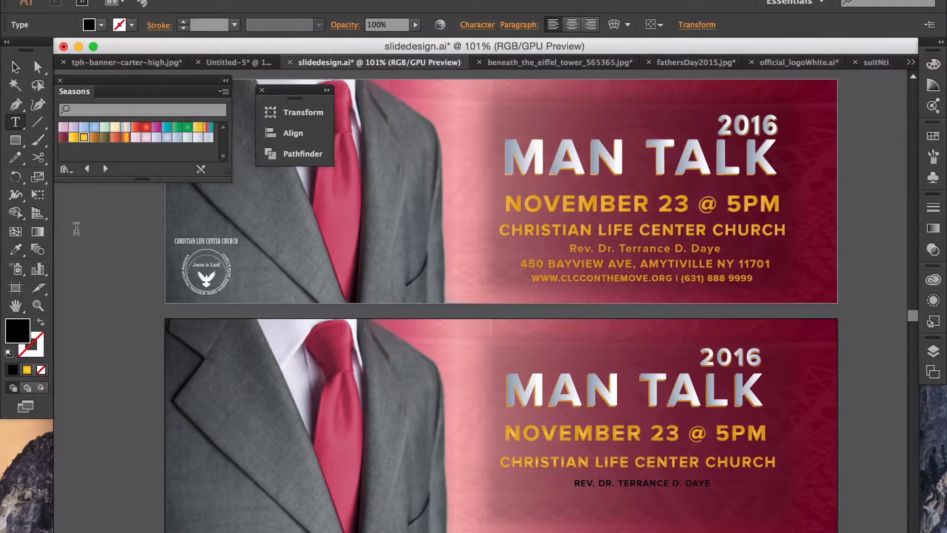
click(76, 228)
Step: Type the church's street address line on the pasteboard
text(450)
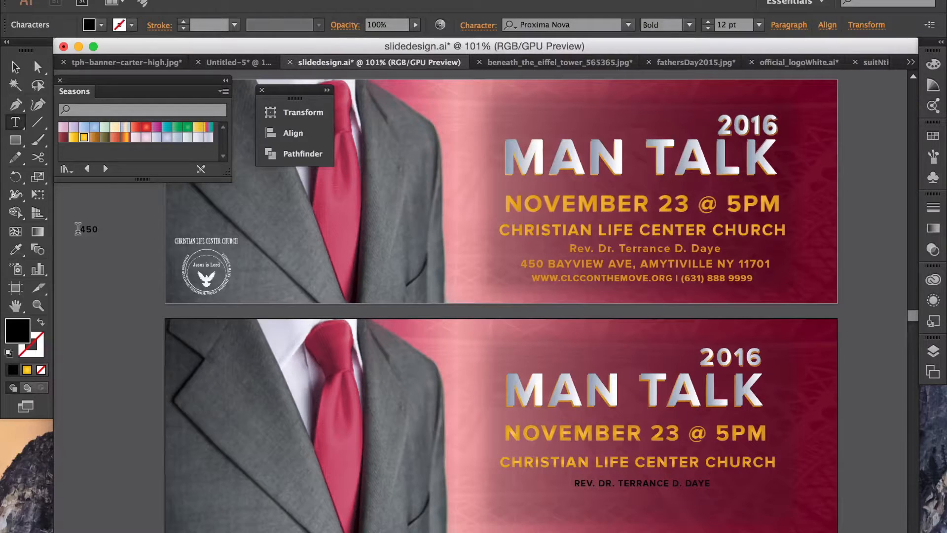
text( BAYVIEW AVE, AMYTIVI)
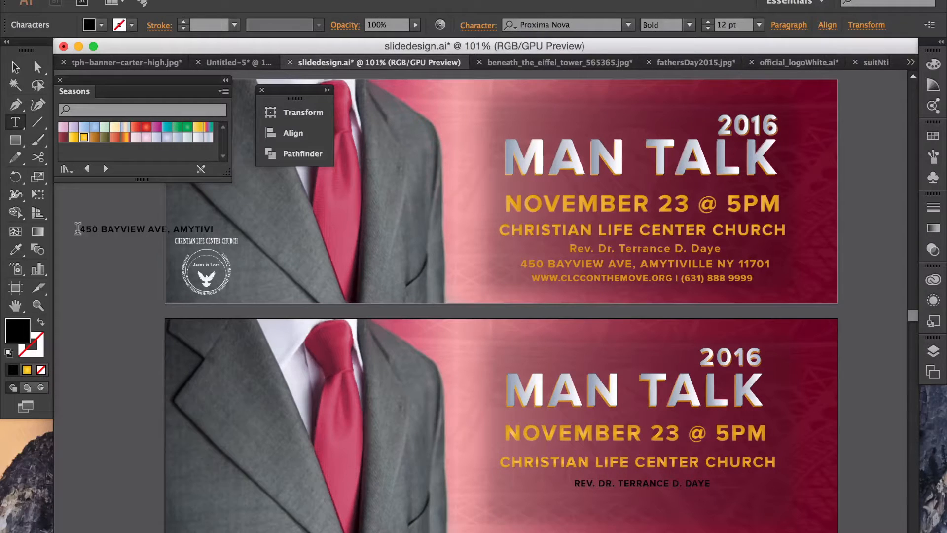
text(LLE NY 11701)
click(15, 67)
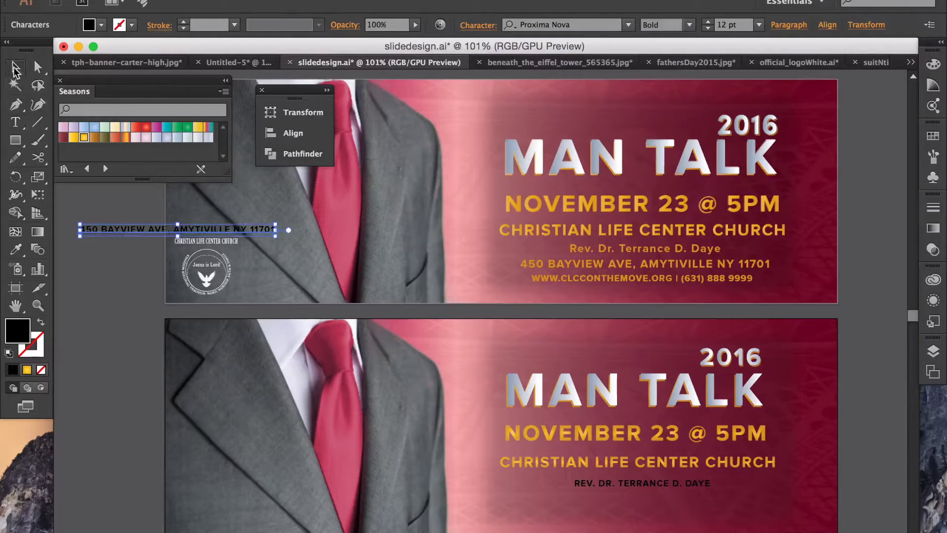
click(17, 122)
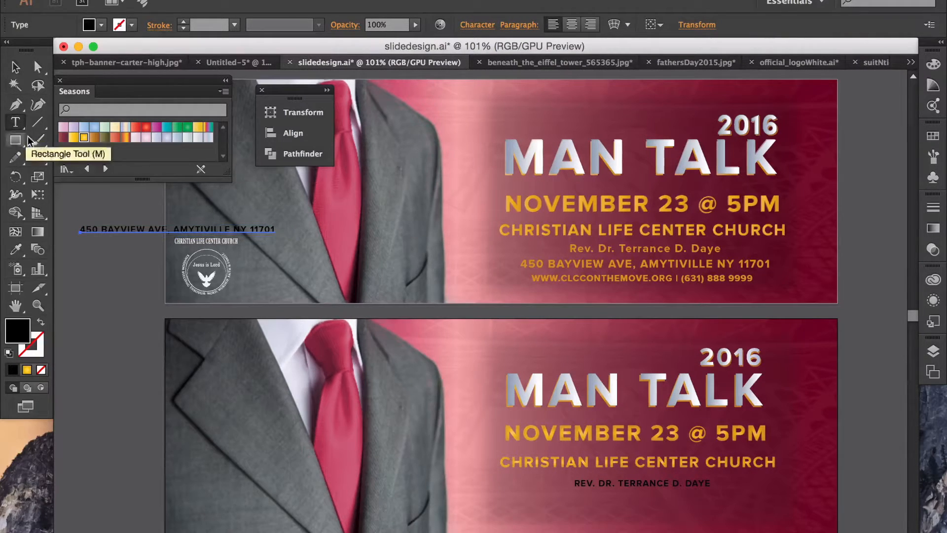
click(83, 255)
text(W)
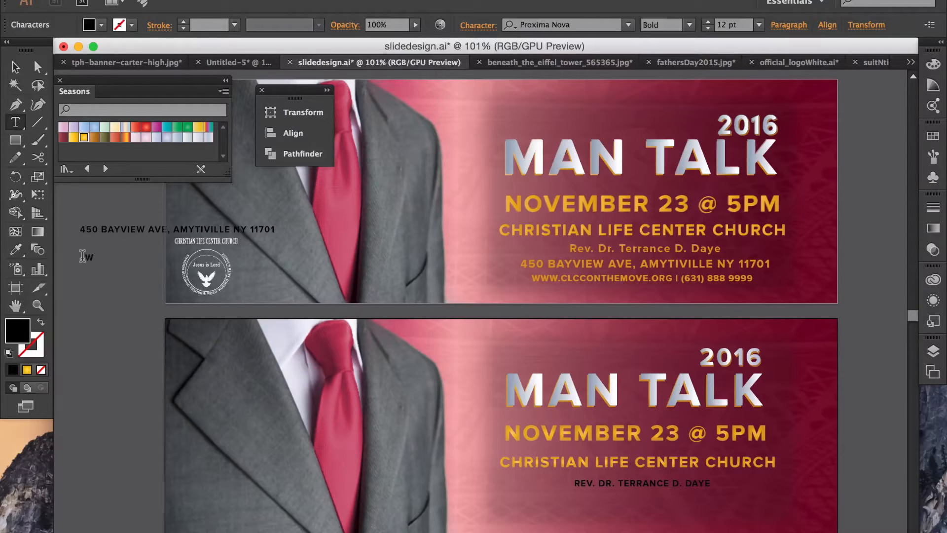
text(WW.CLCCONTHEMOVE.ORG)
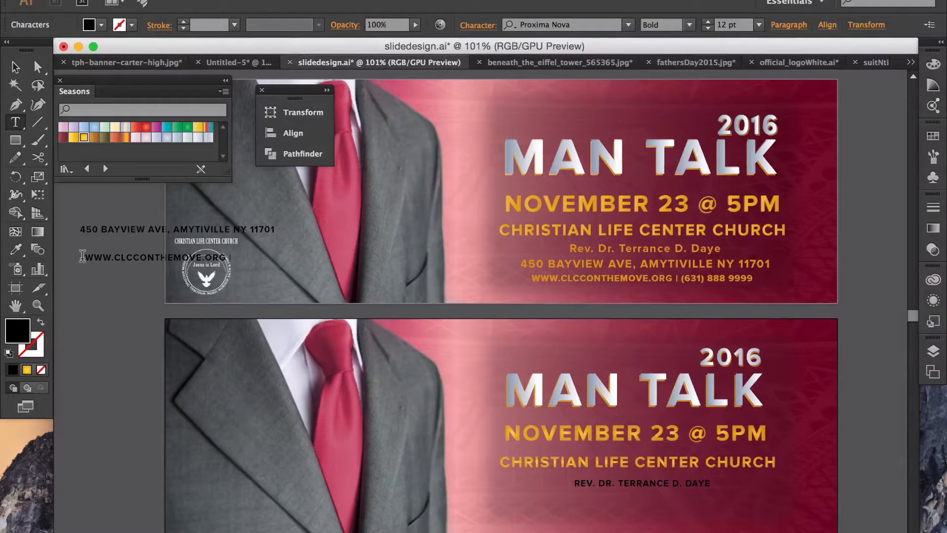
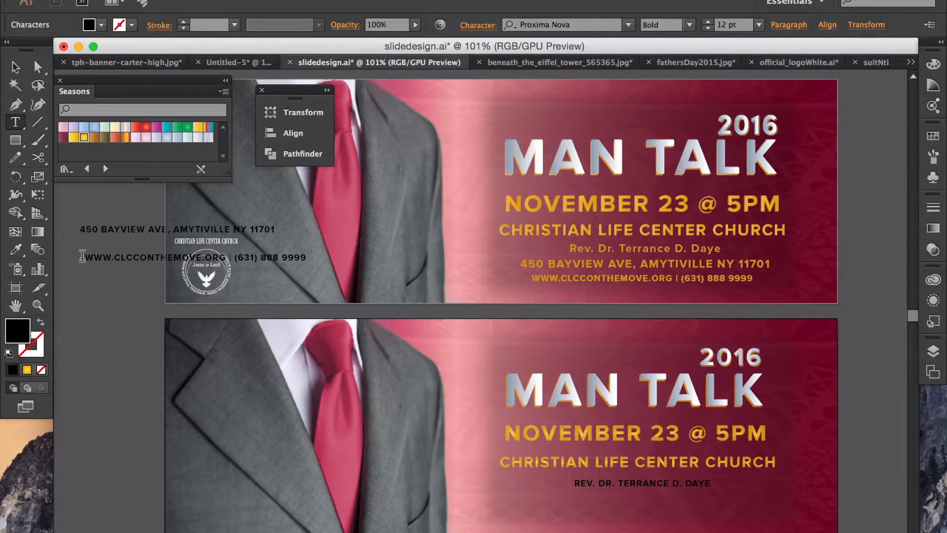
Step: Move the address line and the website/phone line under the pastor's name, stacked in order
click(15, 67)
drag(130, 237, 595, 497)
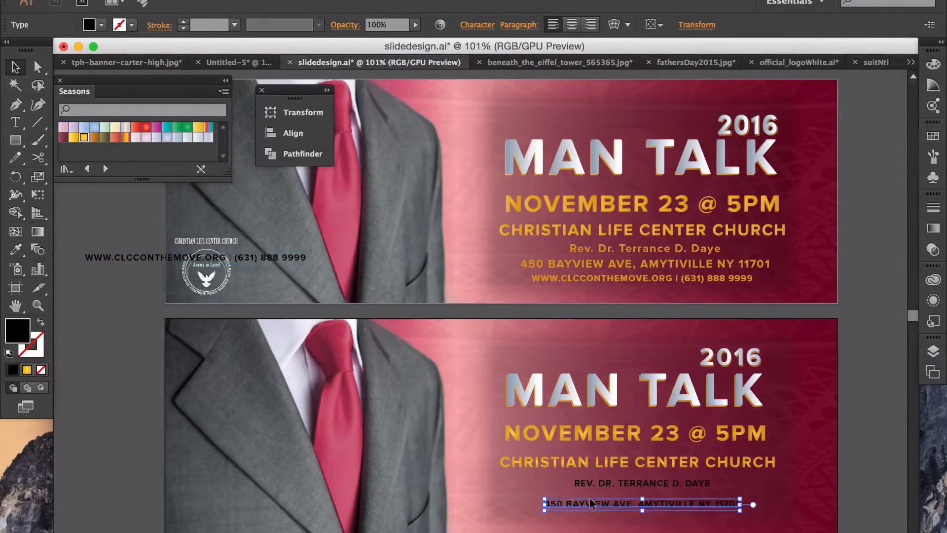
drag(125, 249, 579, 520)
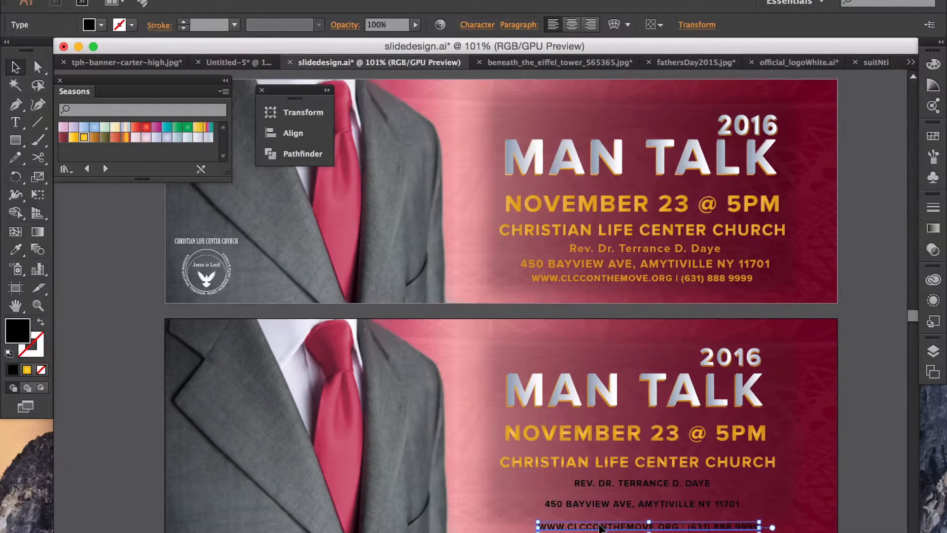
click(878, 415)
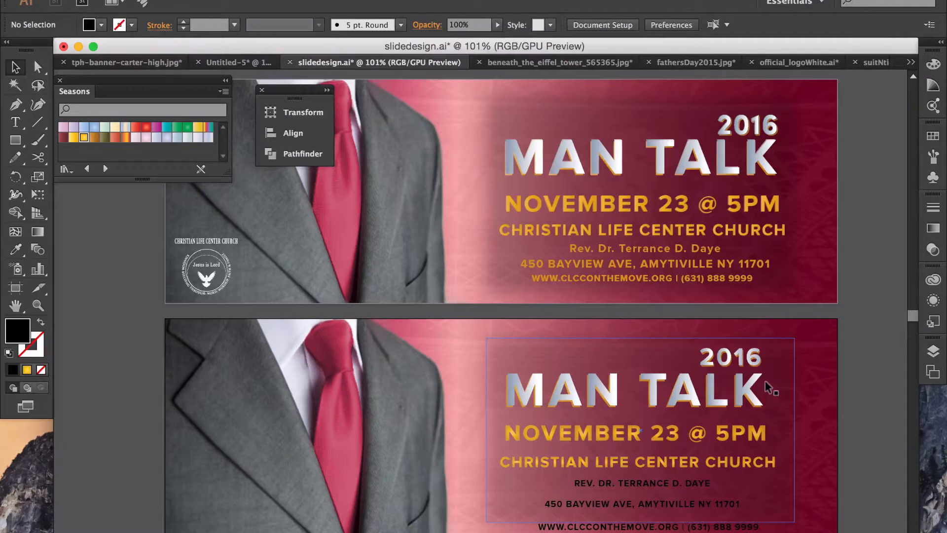
mouse_move(718, 358)
mouse_down()
mouse_move(716, 375)
mouse_move(726, 363)
mouse_up()
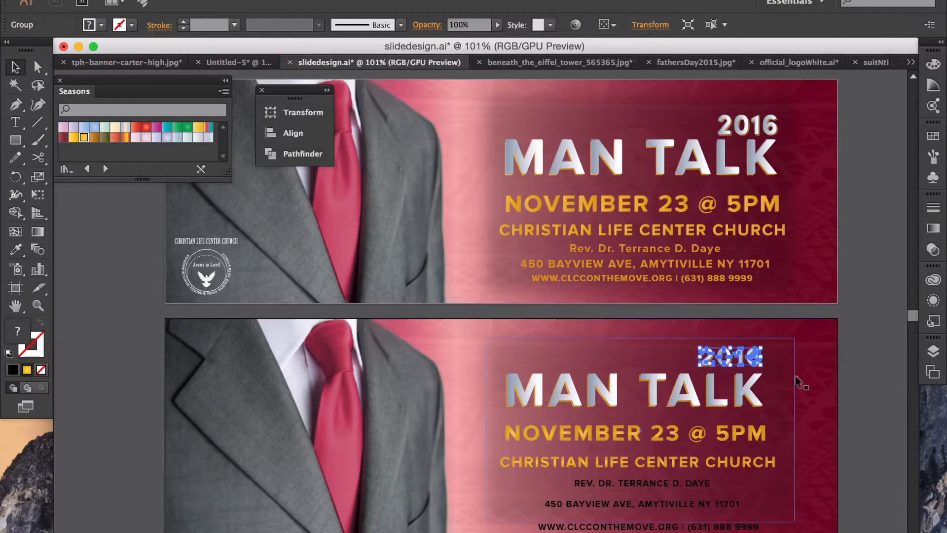
click(863, 381)
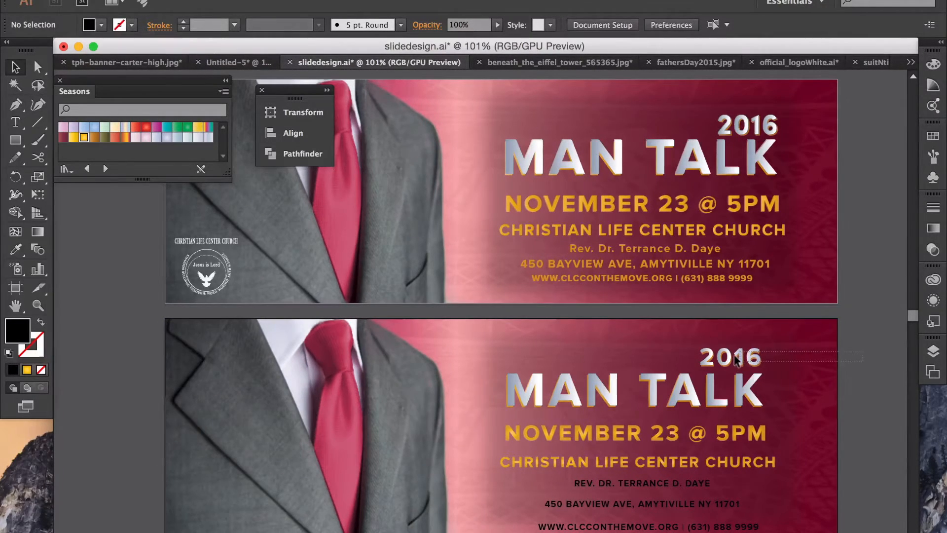
click(734, 360)
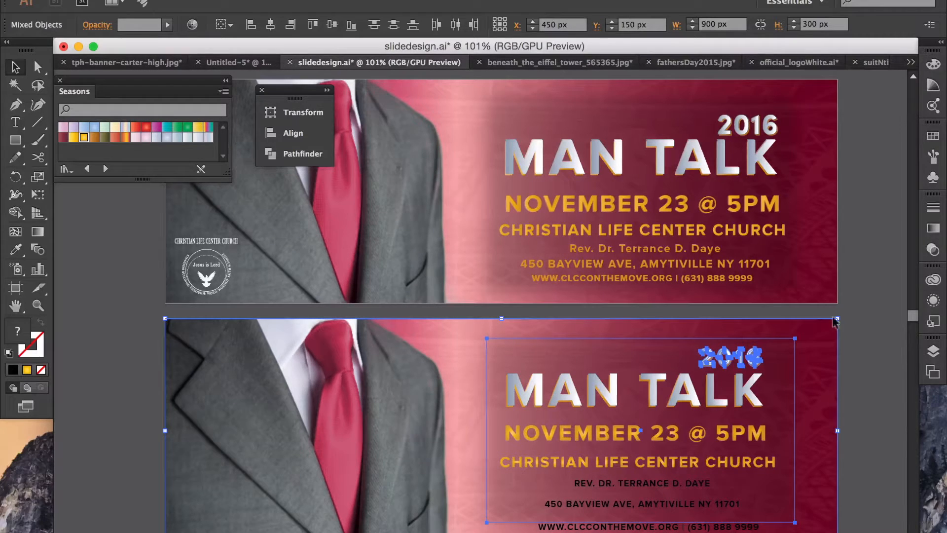
Step: Select the 2016 group and try moving it right, then undo the move
shift+click(834, 322)
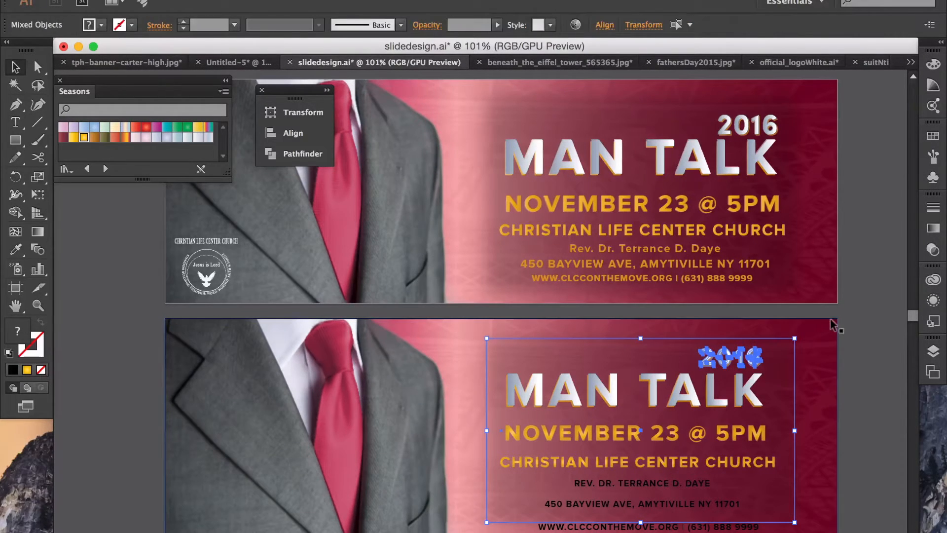
shift+click(791, 386)
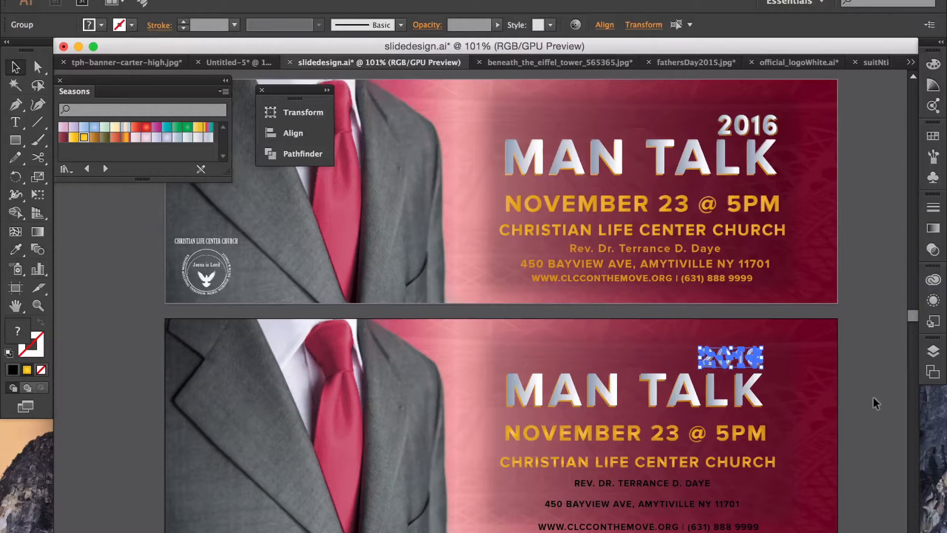
key(super)
key(super+g)
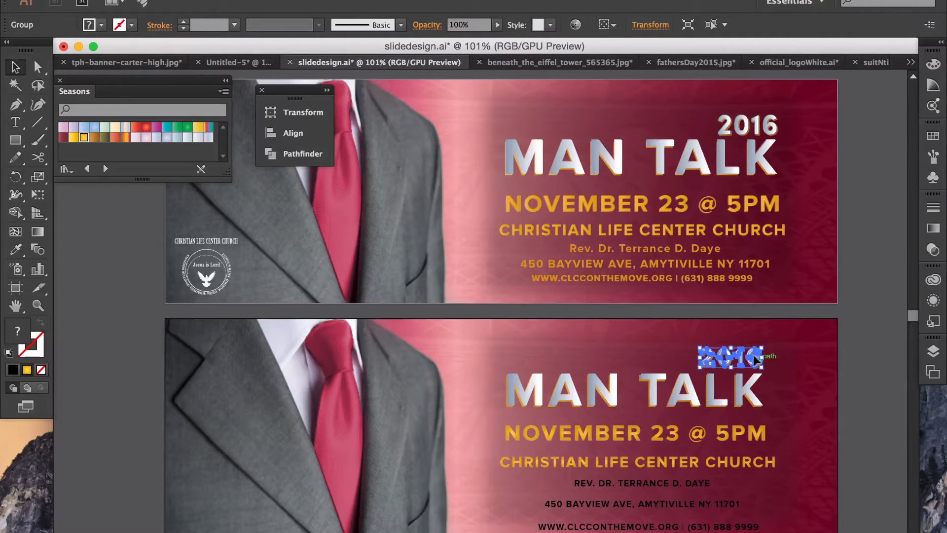
drag(749, 357, 787, 351)
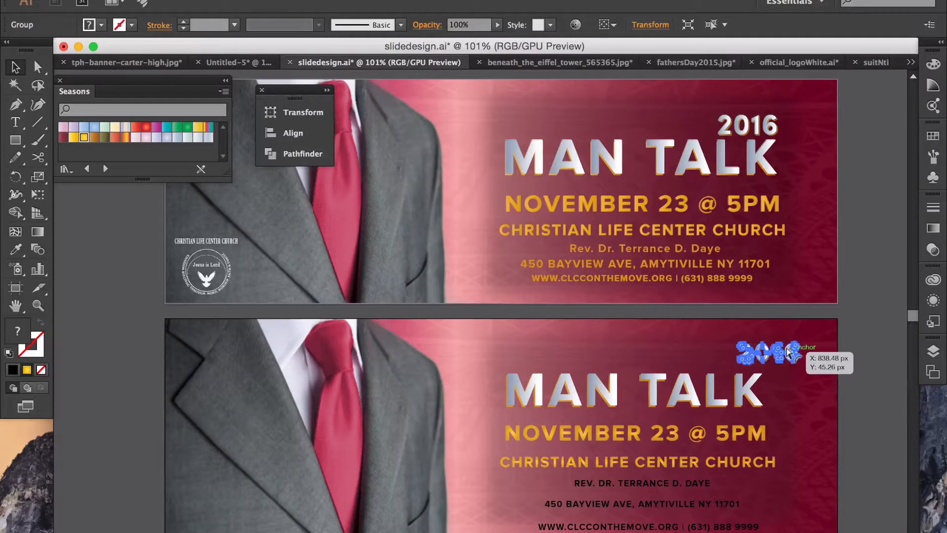
key(super+z)
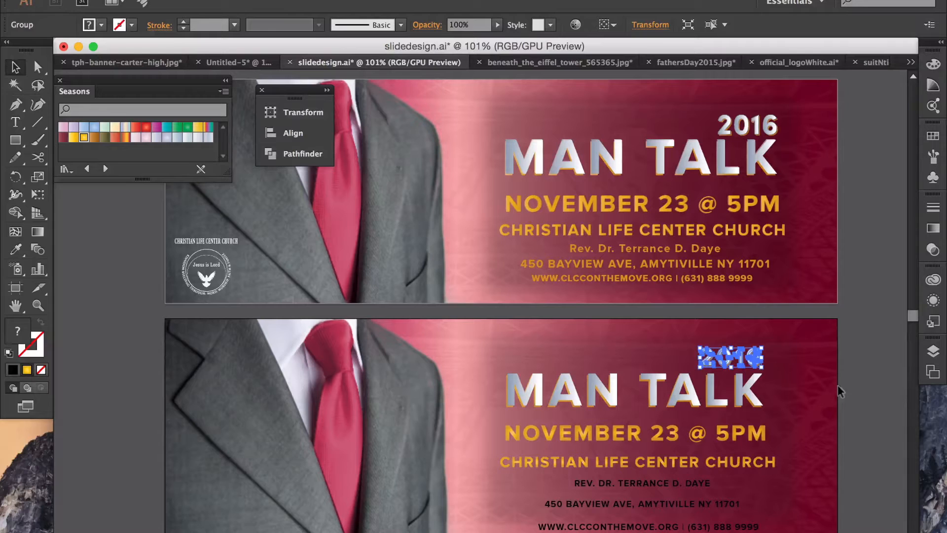
Step: Drill into the lower banner group to select the NOVEMBER 23 @ 5PM line
click(727, 400)
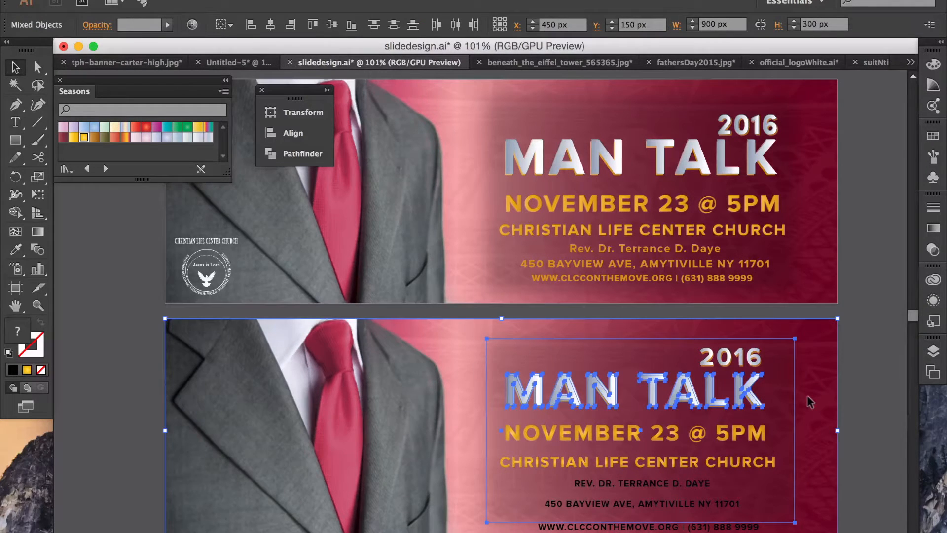
shift+click(832, 389)
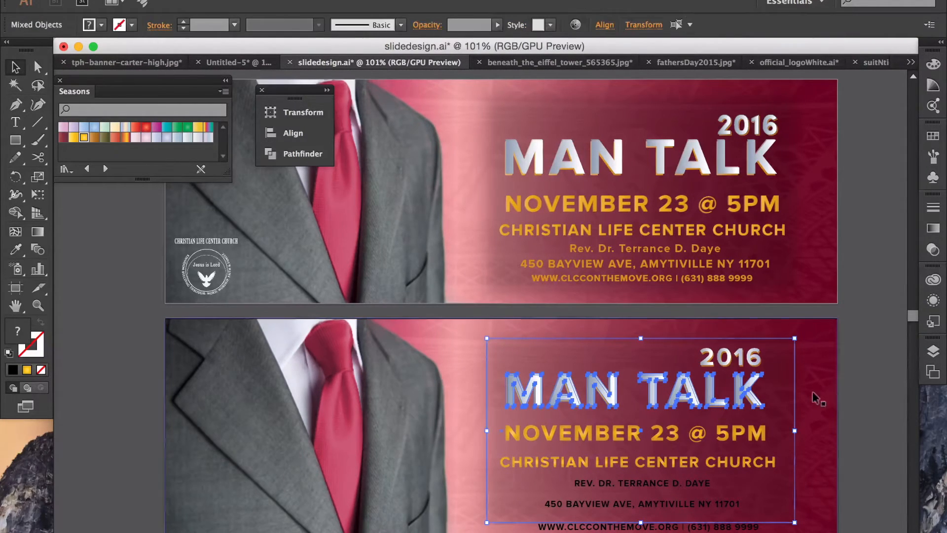
click(835, 426)
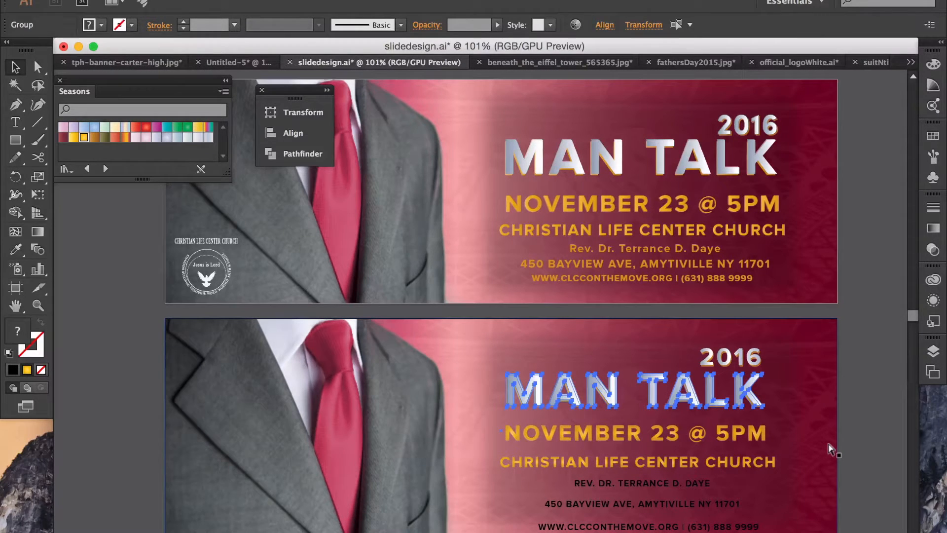
shift+click(836, 432)
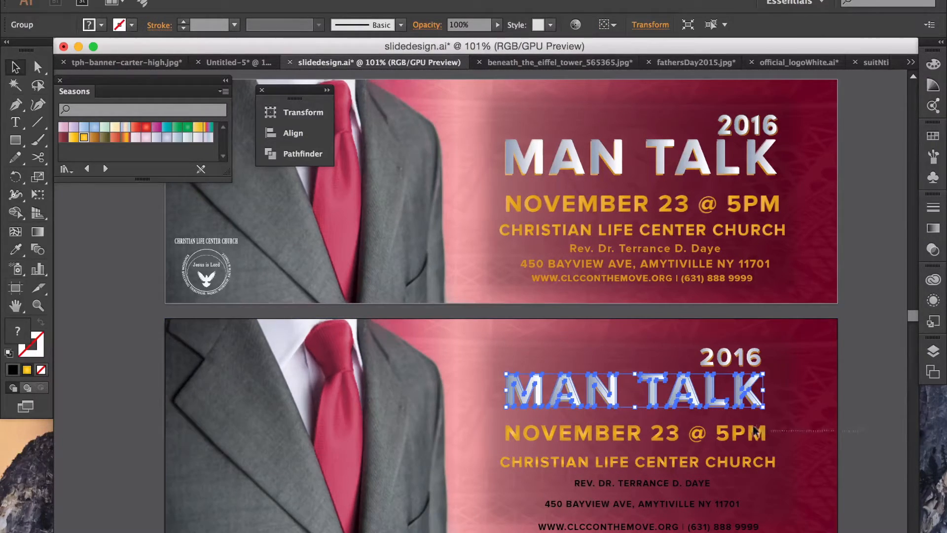
click(757, 432)
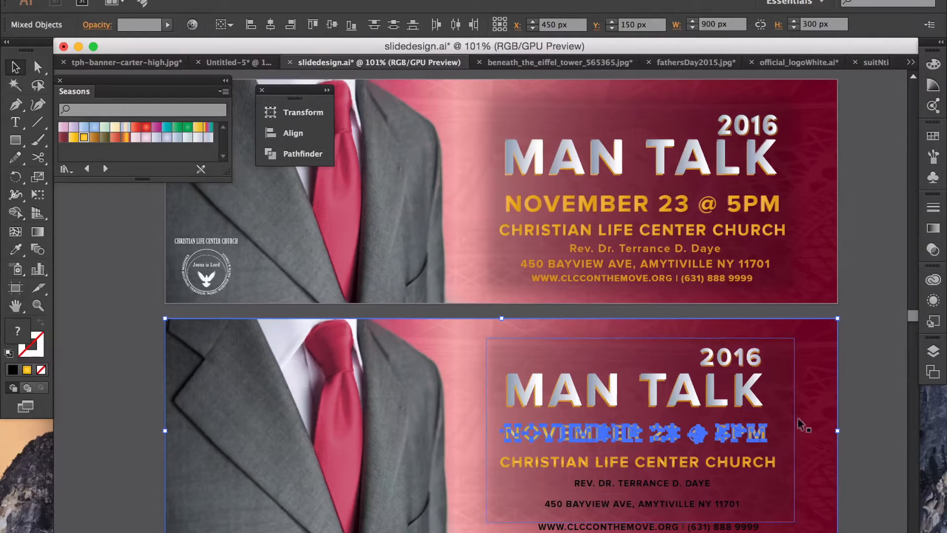
shift+click(831, 423)
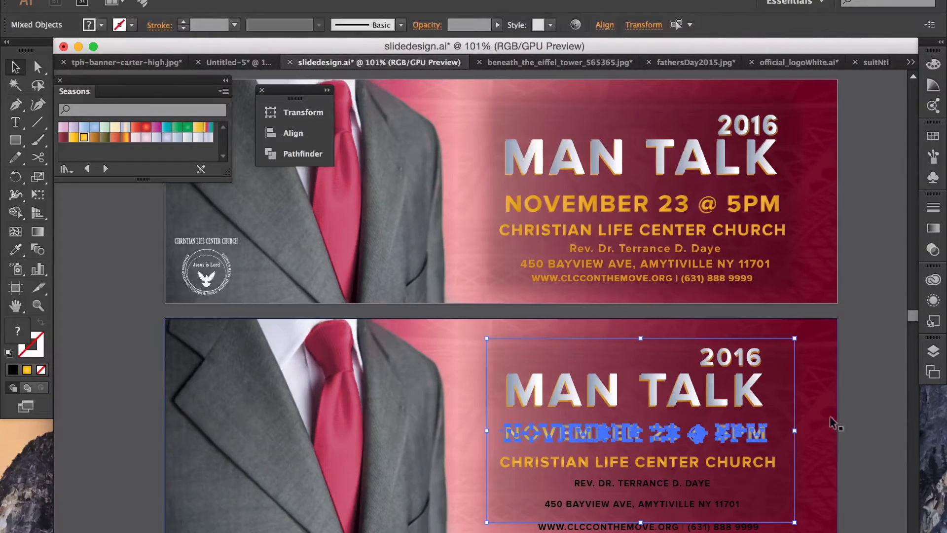
shift+click(790, 420)
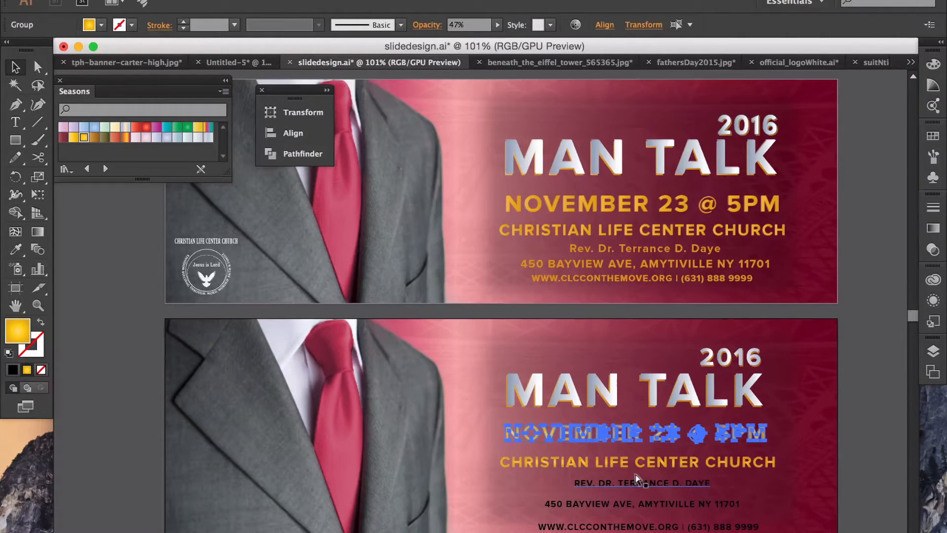
Step: Isolate the CHRISTIAN LIFE CENTER CHURCH line in the selection, then deselect
key(super+g)
drag(838, 463, 757, 461)
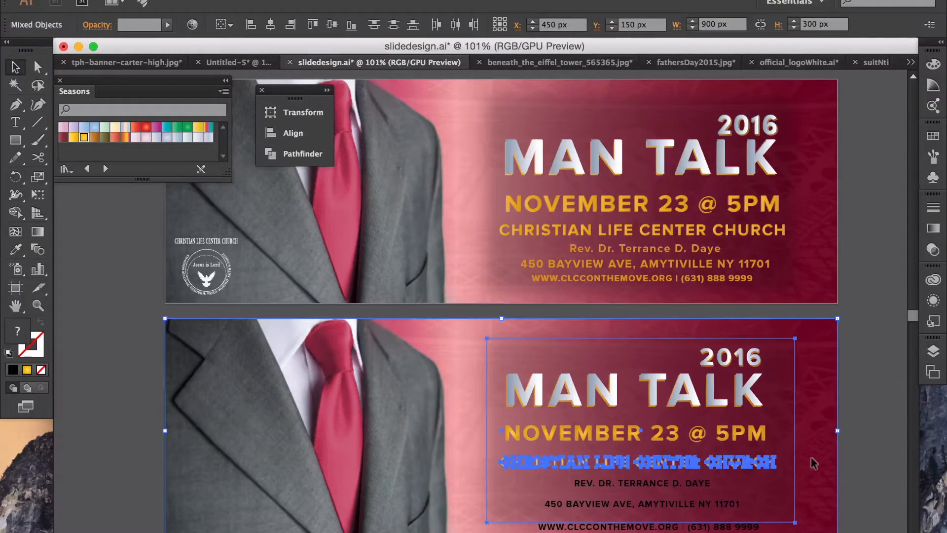
shift+click(794, 462)
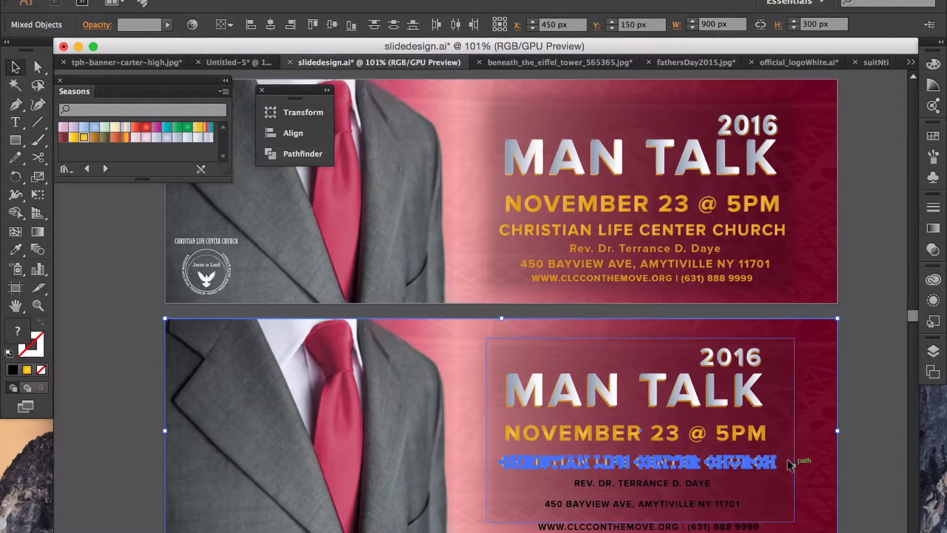
shift+click(832, 461)
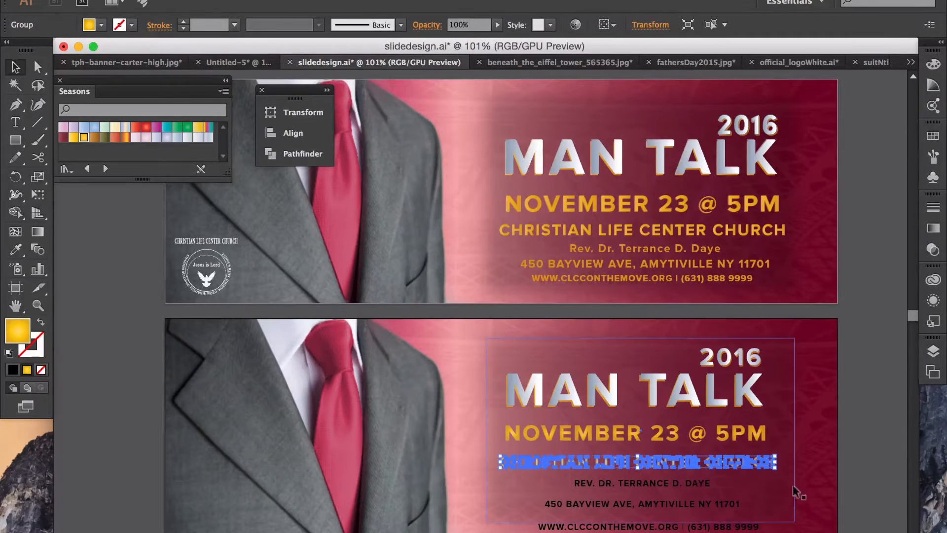
click(860, 467)
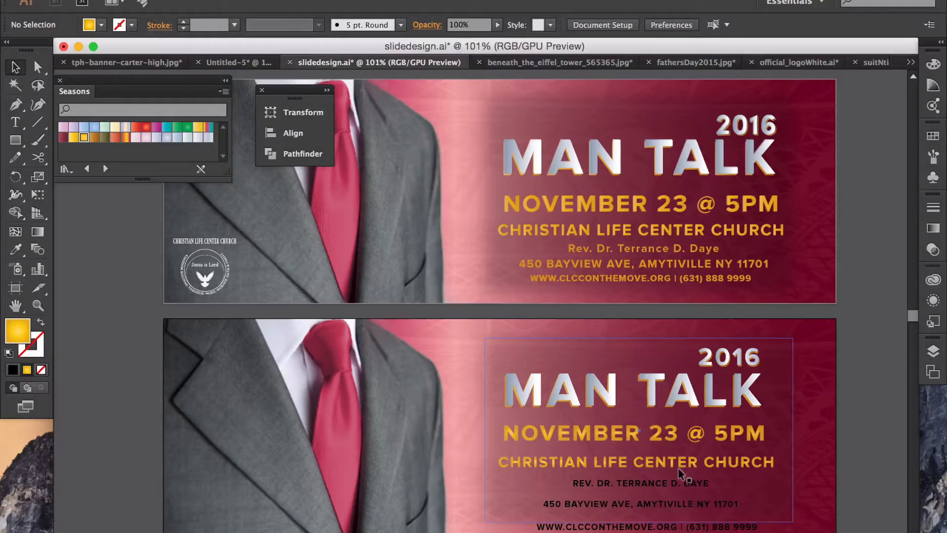
click(671, 483)
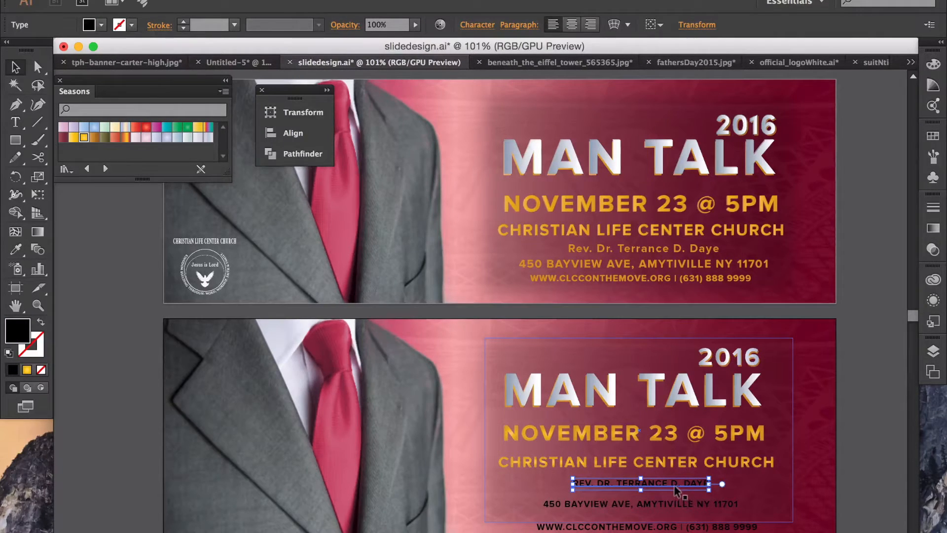
drag(568, 482, 565, 486)
drag(567, 473, 535, 473)
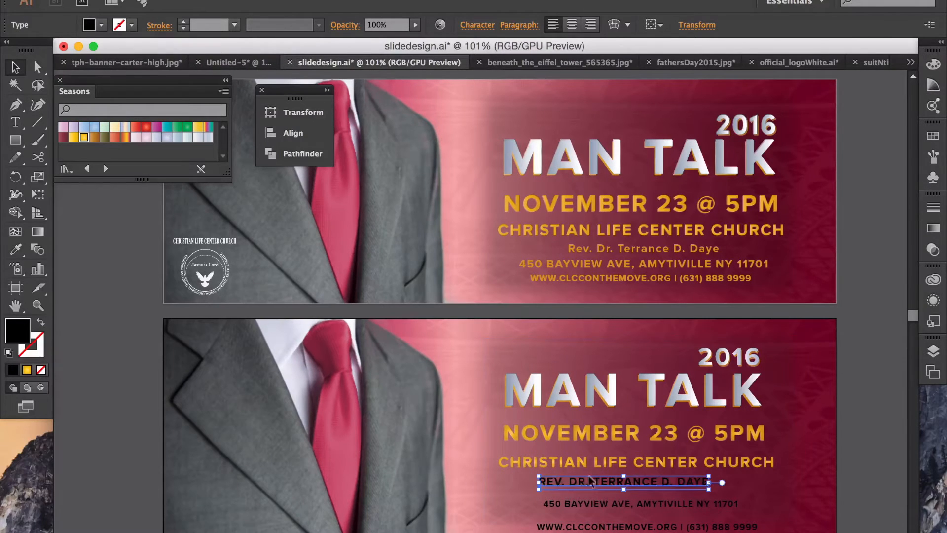
drag(704, 478, 736, 480)
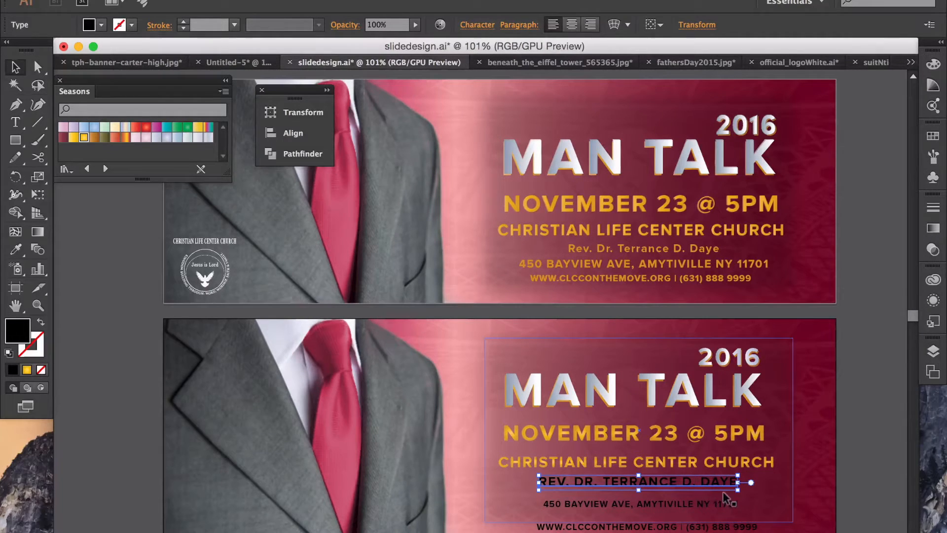
click(672, 459)
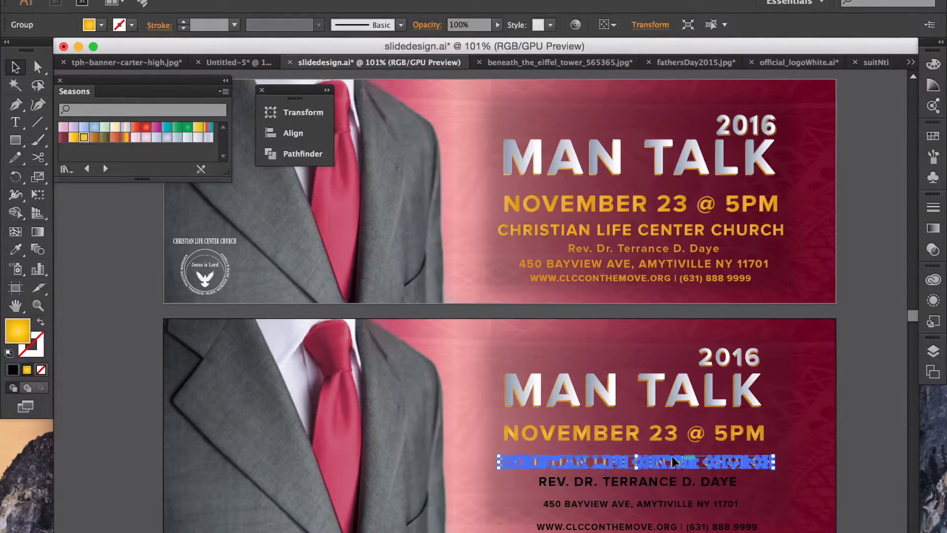
click(851, 452)
click(669, 481)
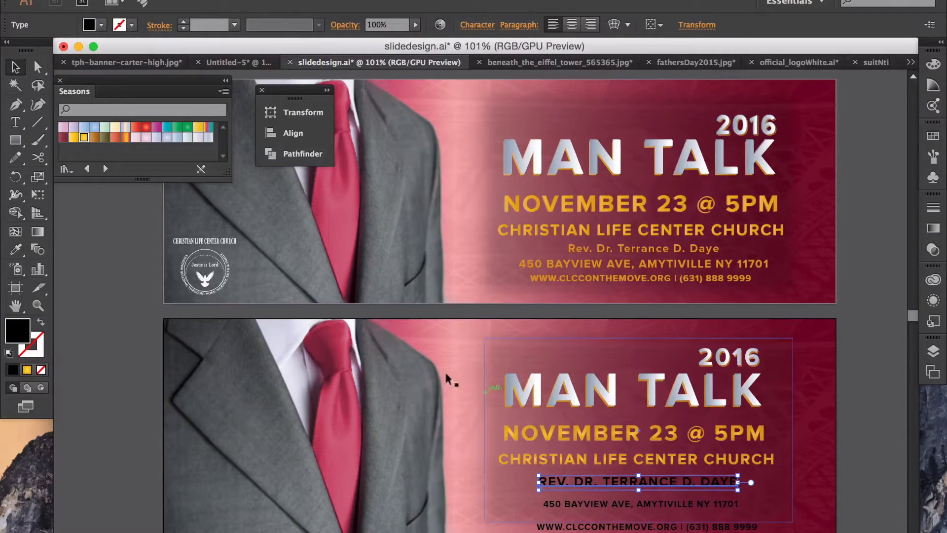
right_click(619, 481)
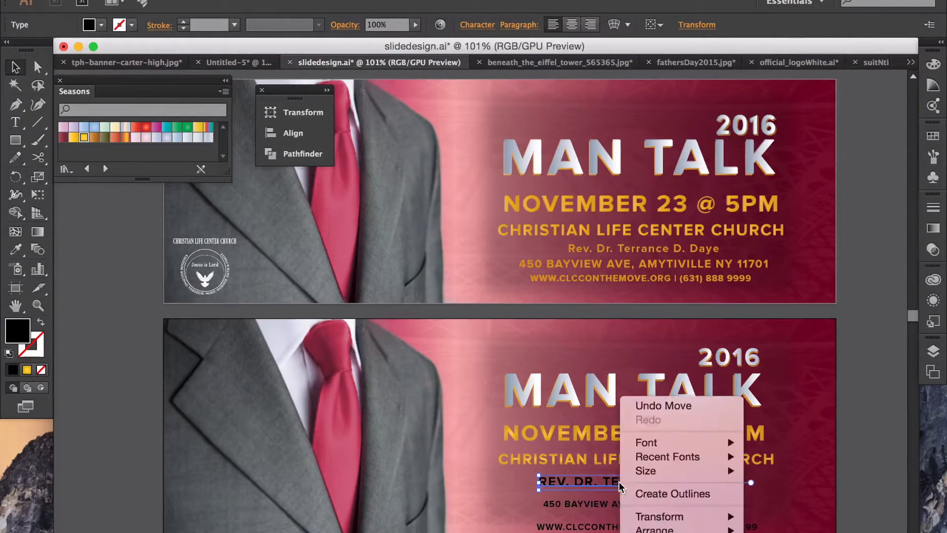
Step: Convert the pastor's name line to outlines and fill it with the yellow gradient
click(646, 493)
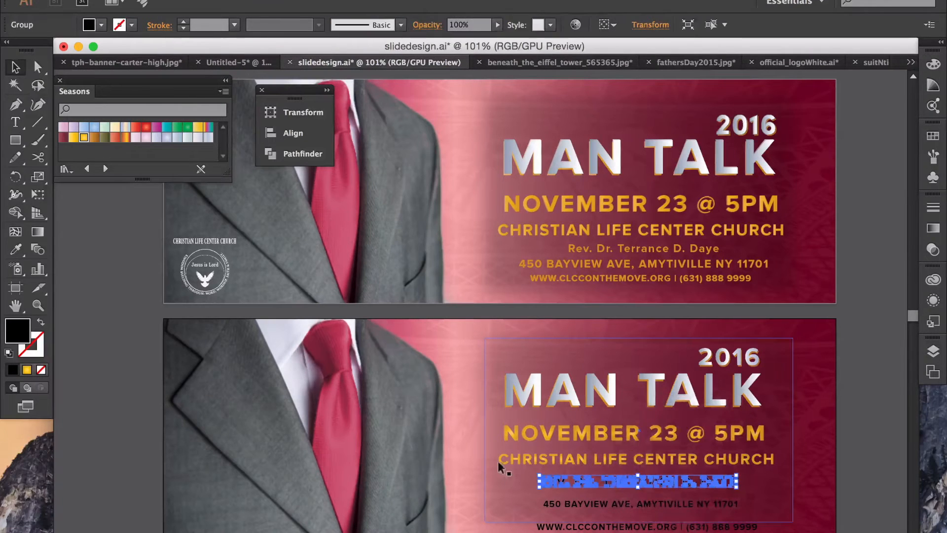
click(26, 370)
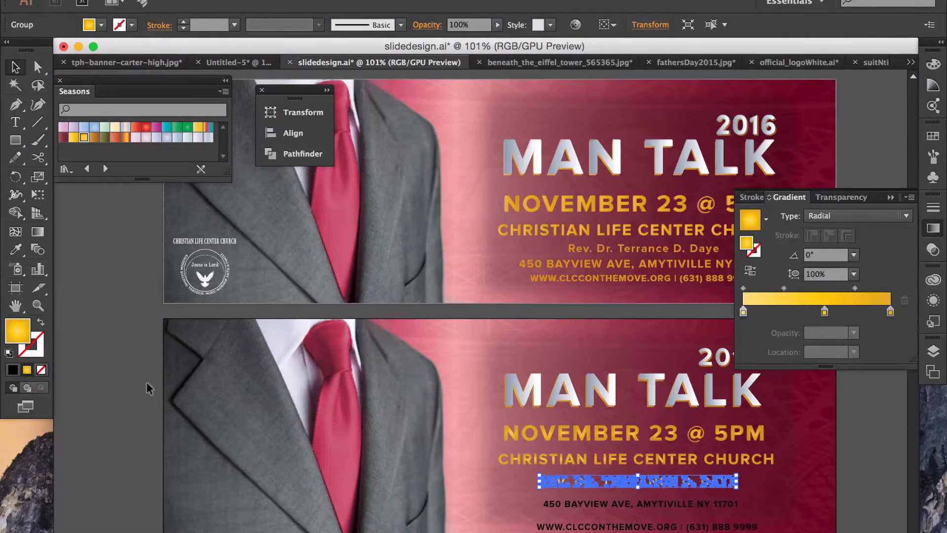
click(147, 381)
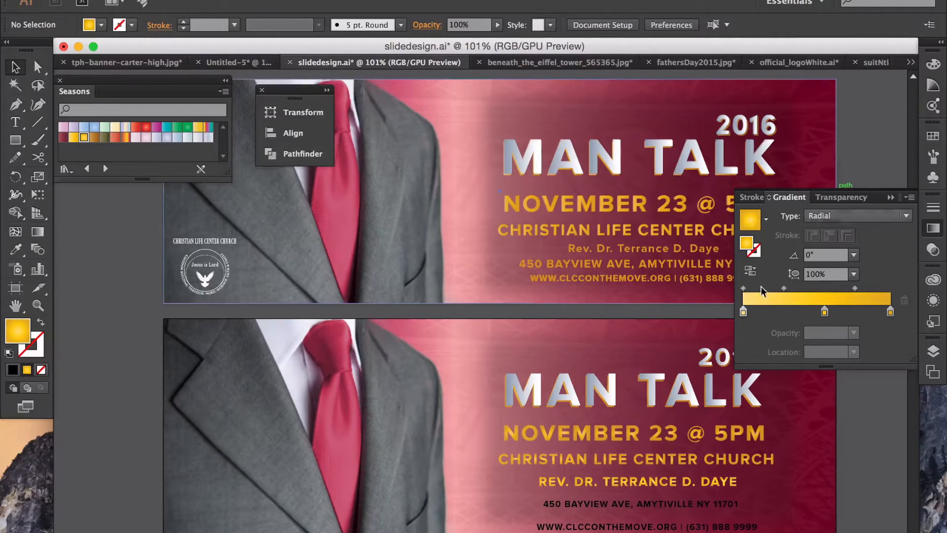
click(886, 199)
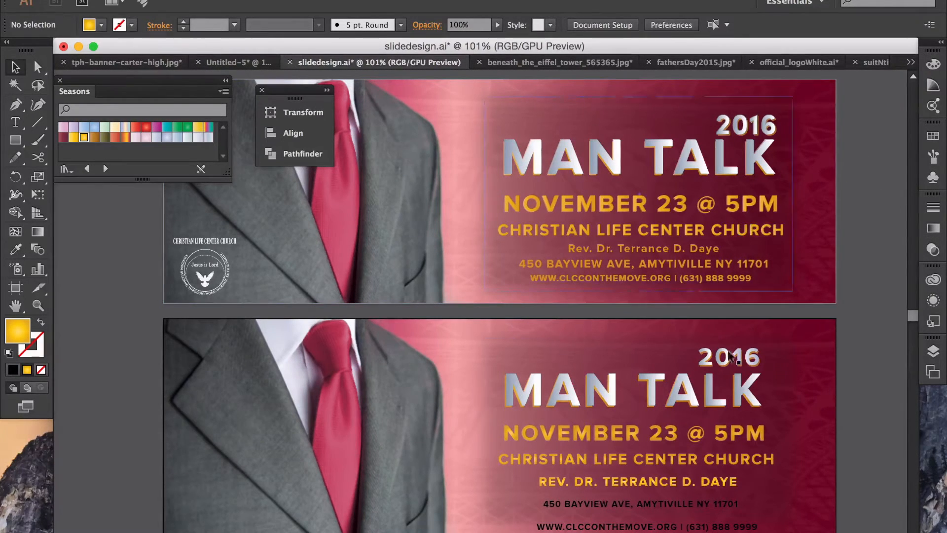
Step: Lower the outlined pastor's name line to 46% opacity
click(725, 476)
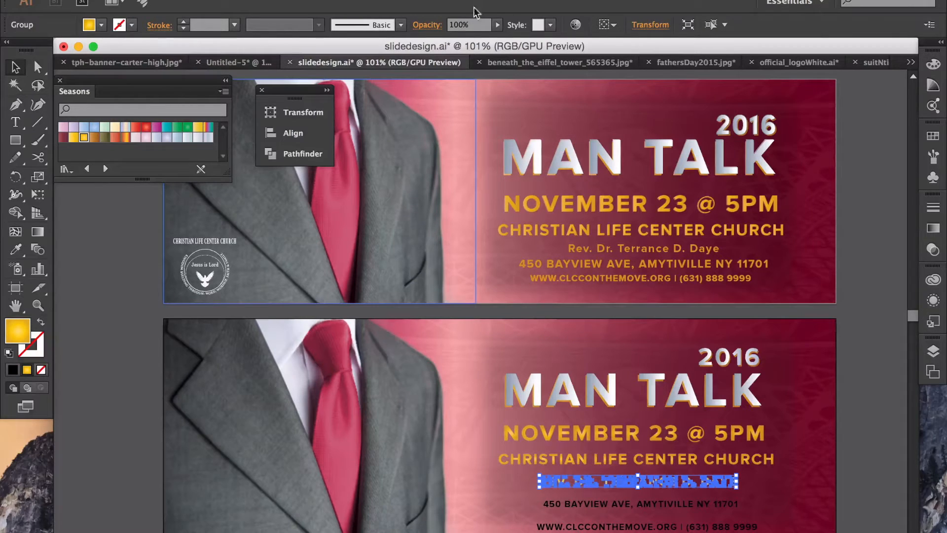
click(497, 24)
drag(500, 39, 478, 42)
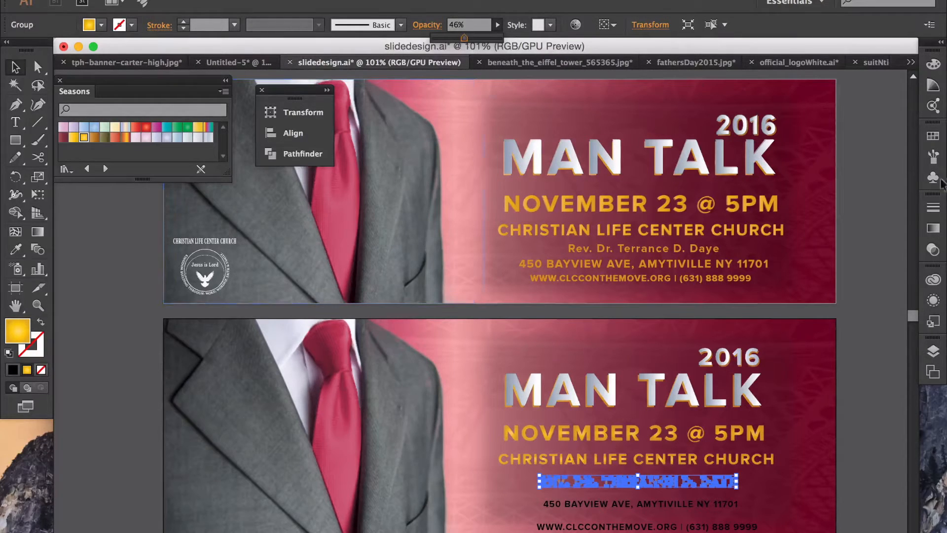
click(880, 185)
click(881, 185)
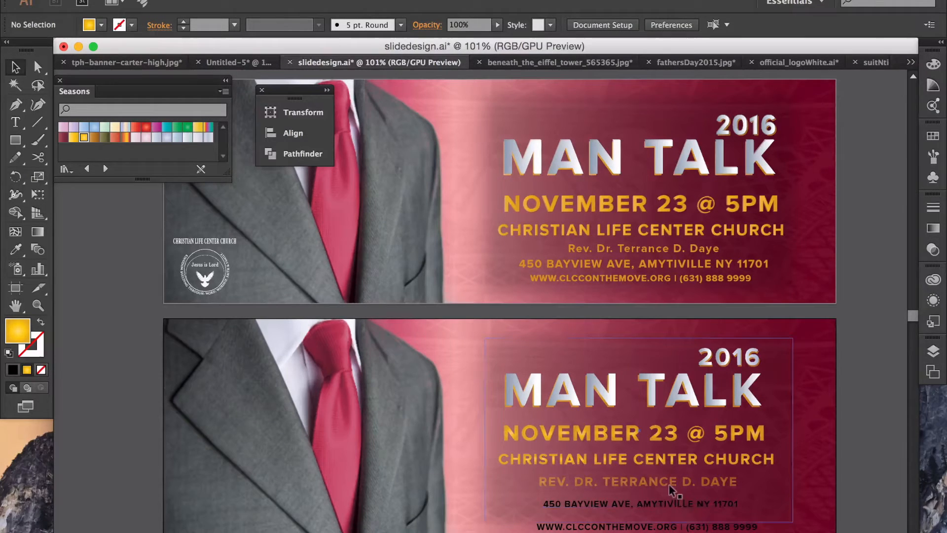
click(663, 500)
Step: Convert the address and website/phone lines to outlines with the gold gradient fill
right_click(665, 503)
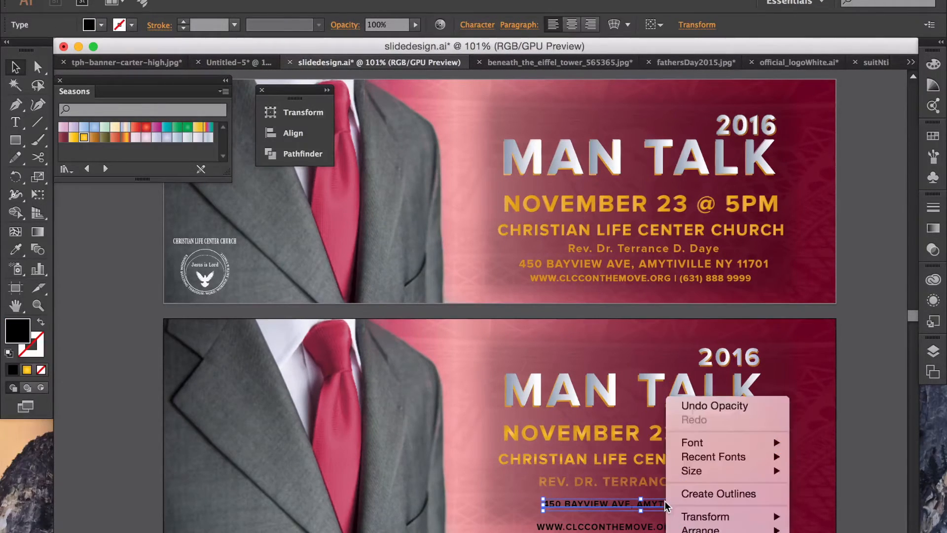
click(683, 493)
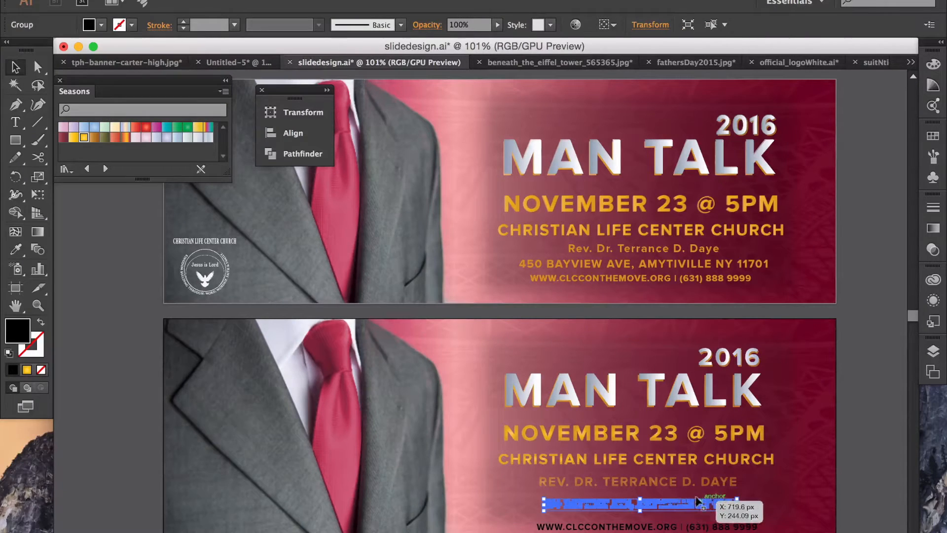
click(27, 371)
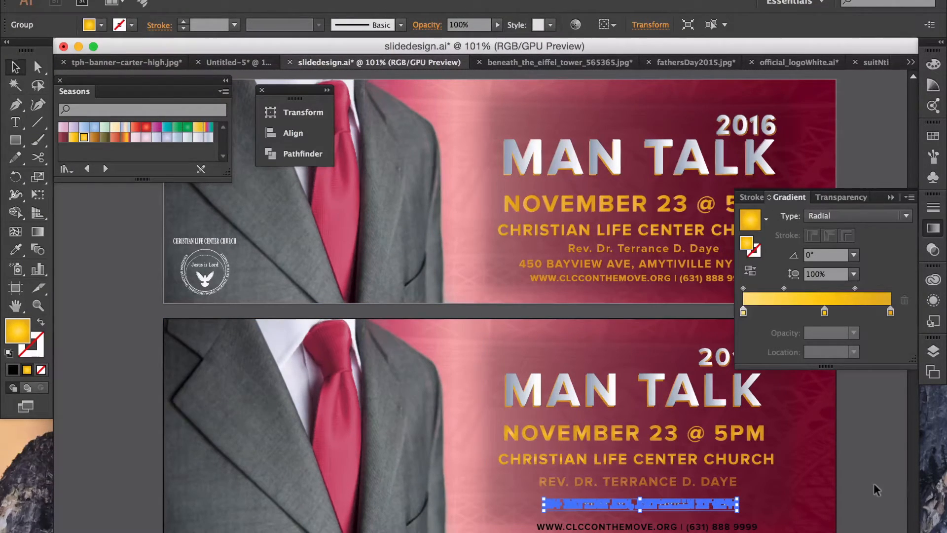
key(super+z)
click(677, 524)
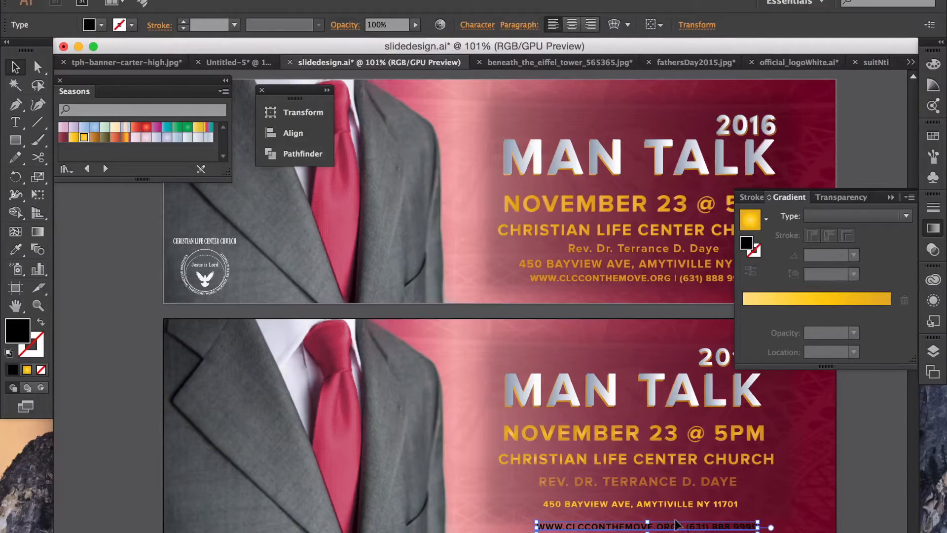
right_click(676, 523)
click(732, 492)
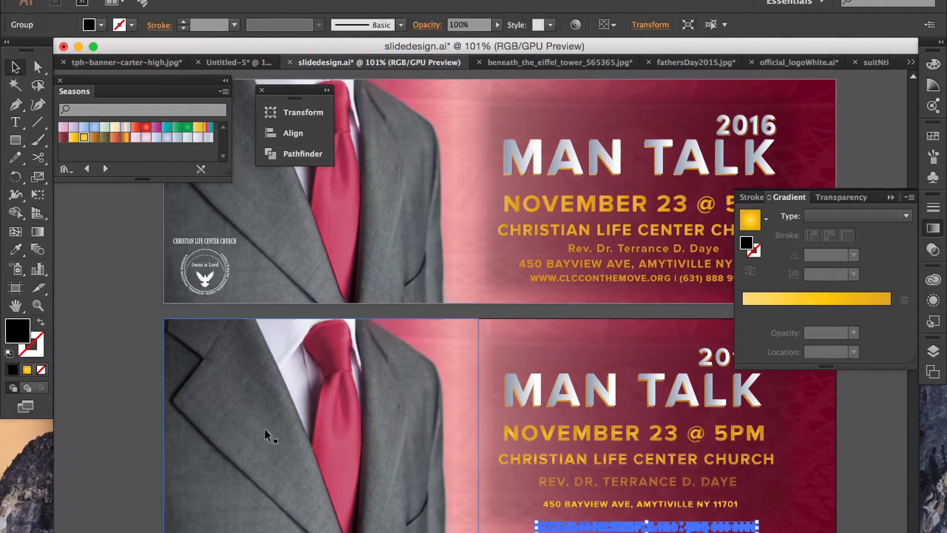
click(28, 370)
click(114, 401)
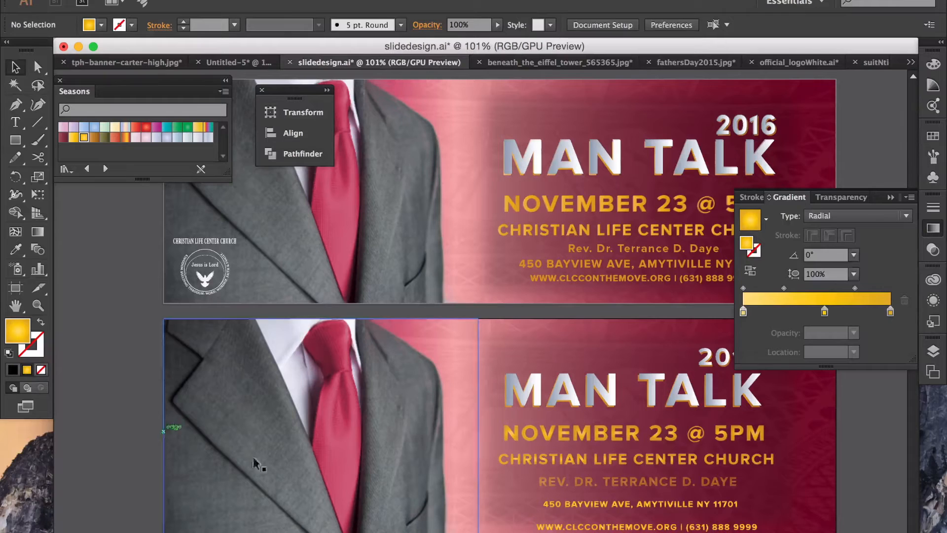
Step: Stretch the outlined 450 BAYVIEW AVE address line wider, nearly matching the title
click(657, 506)
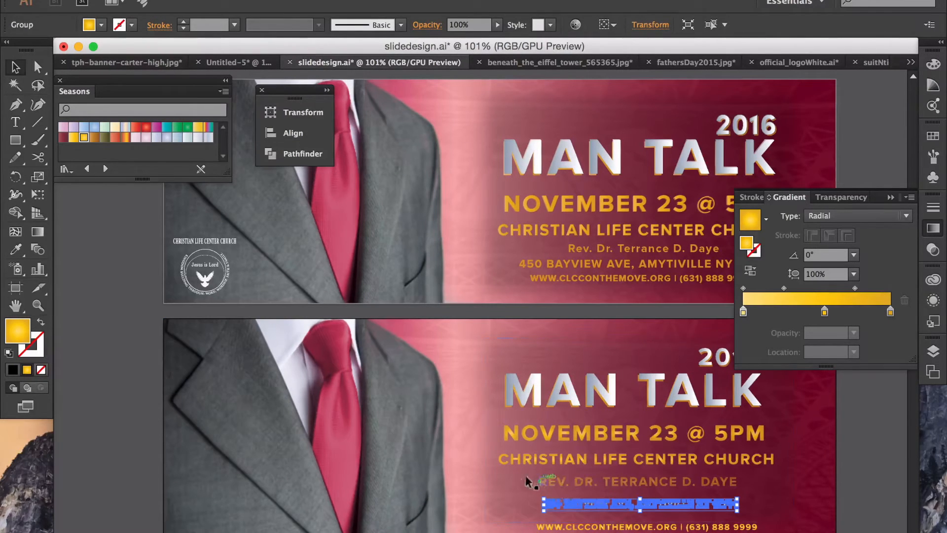
drag(540, 493, 504, 489)
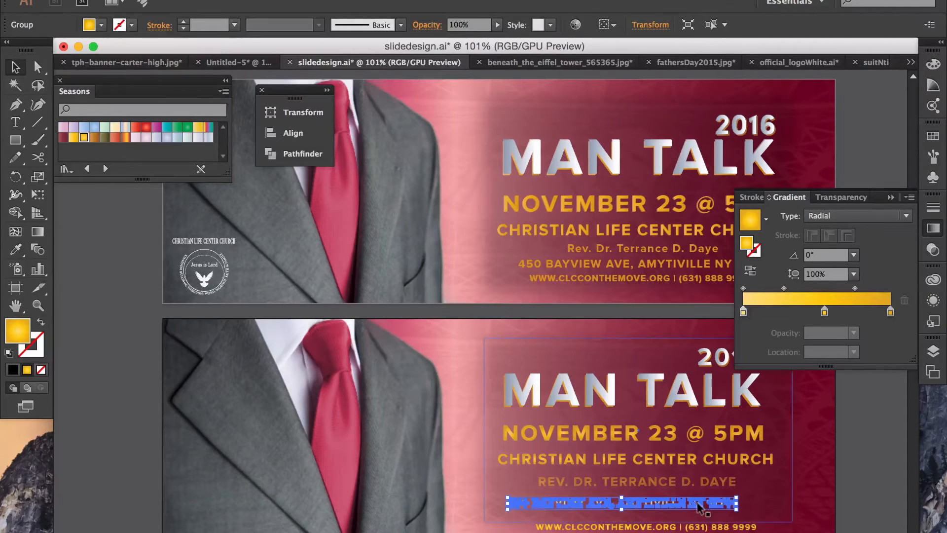
click(890, 196)
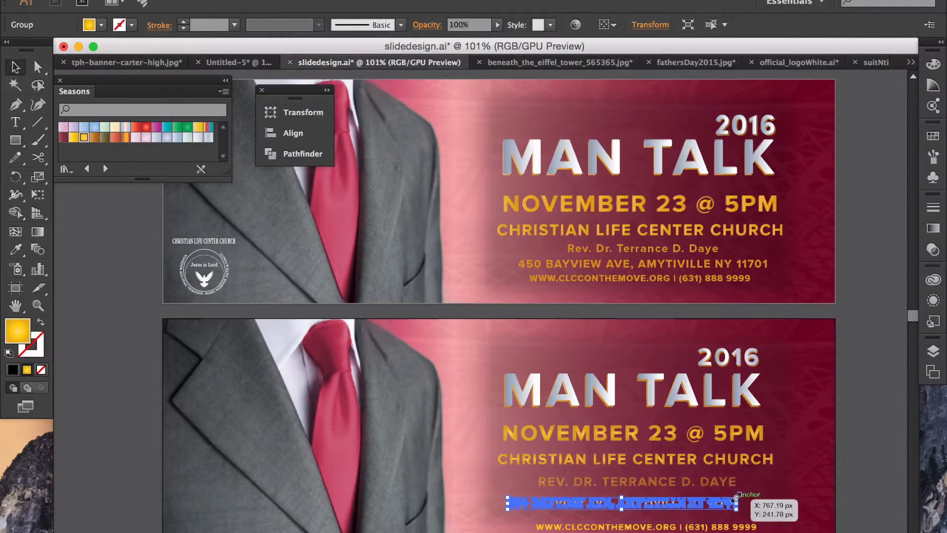
drag(737, 500, 757, 501)
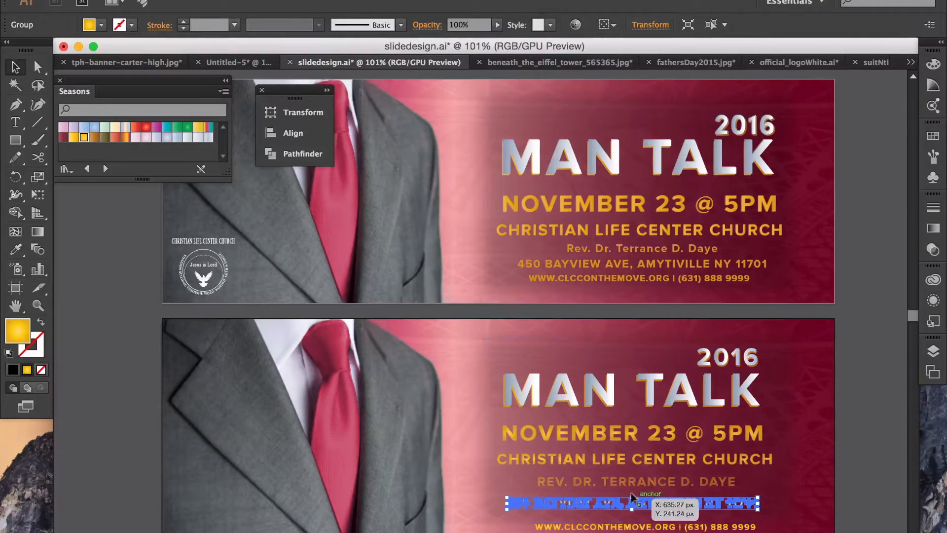
click(628, 528)
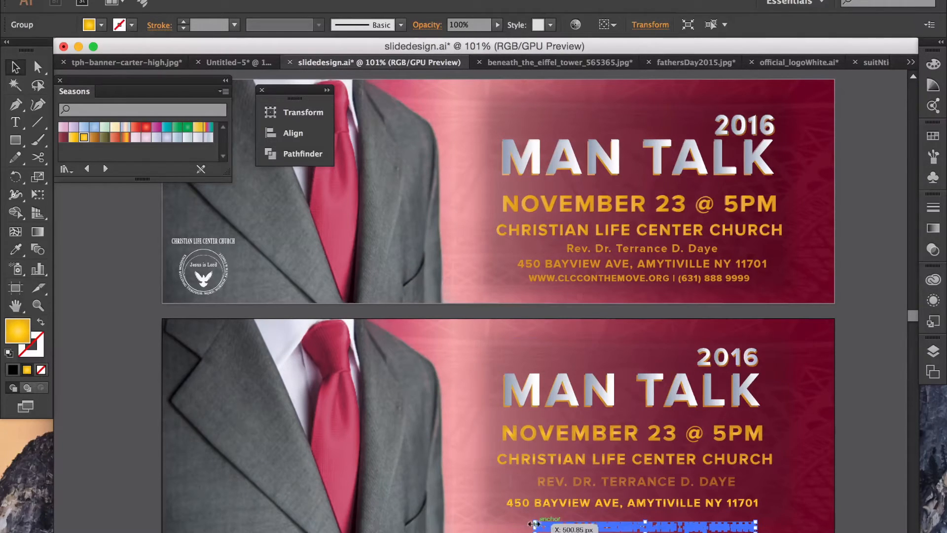
Step: Widen the website/phone line to match the address line and nudge it slightly up
drag(530, 524, 514, 524)
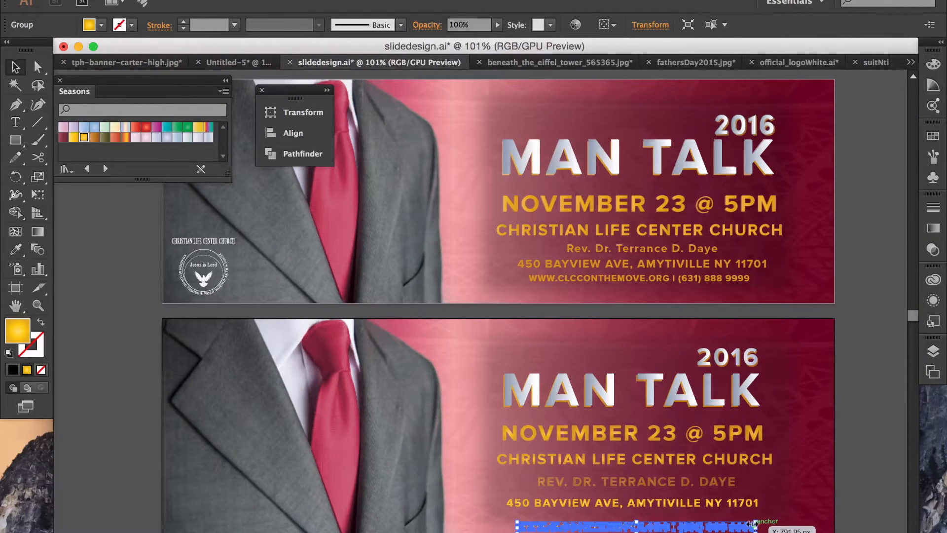
drag(754, 524, 742, 523)
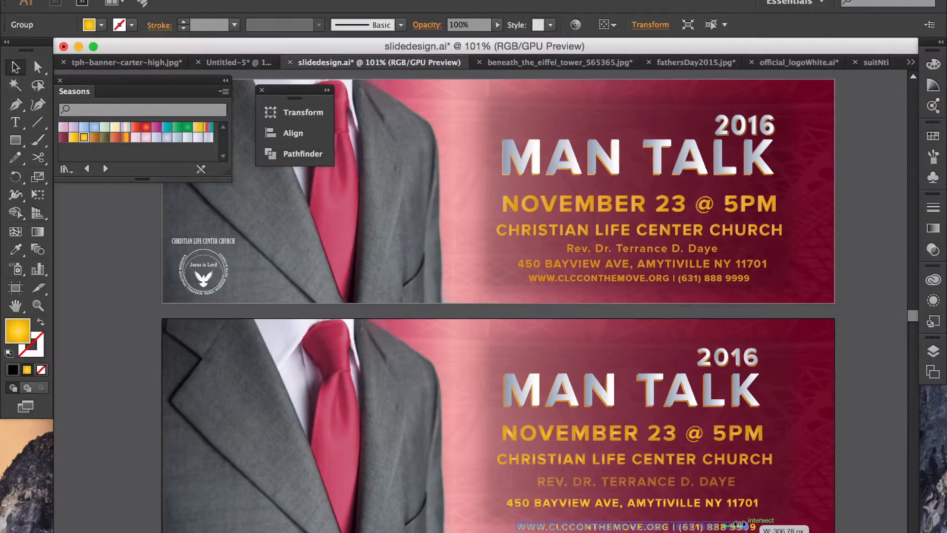
drag(738, 524, 738, 523)
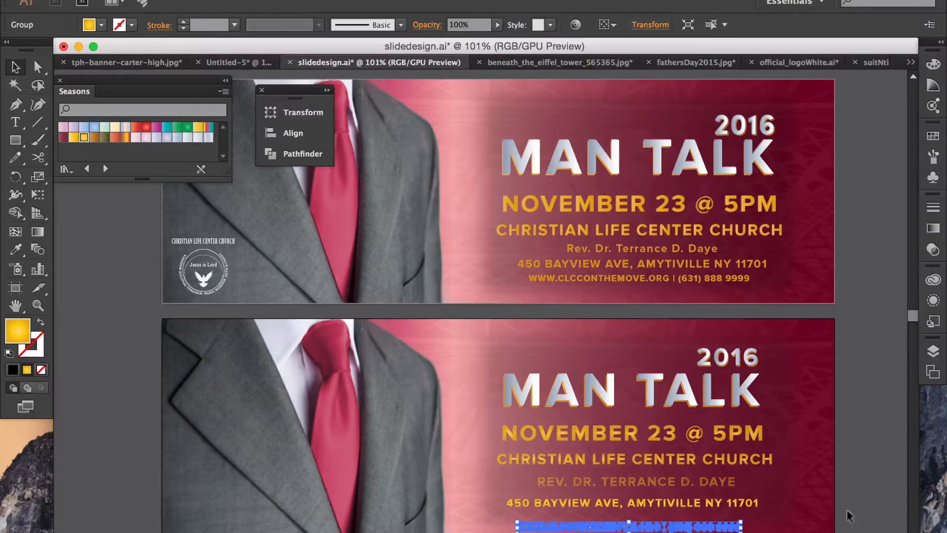
click(879, 495)
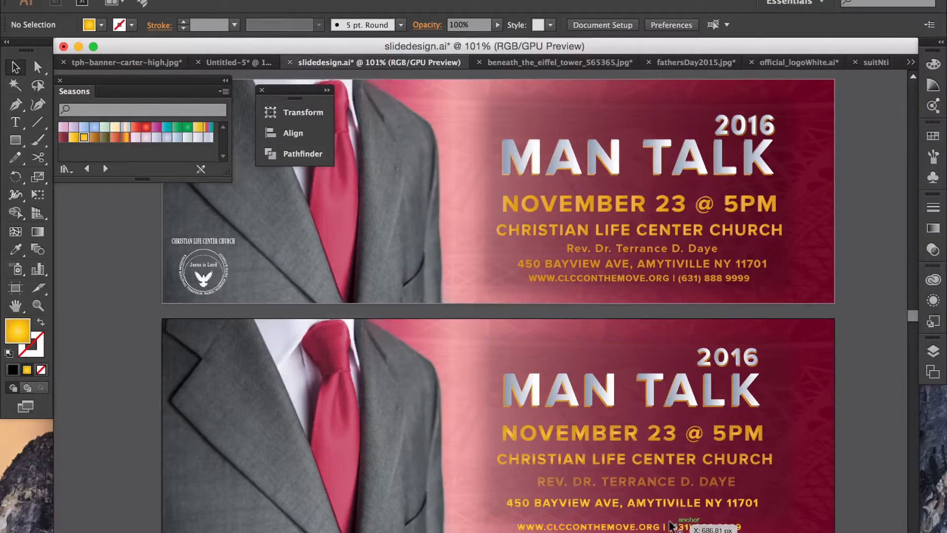
drag(671, 521, 679, 514)
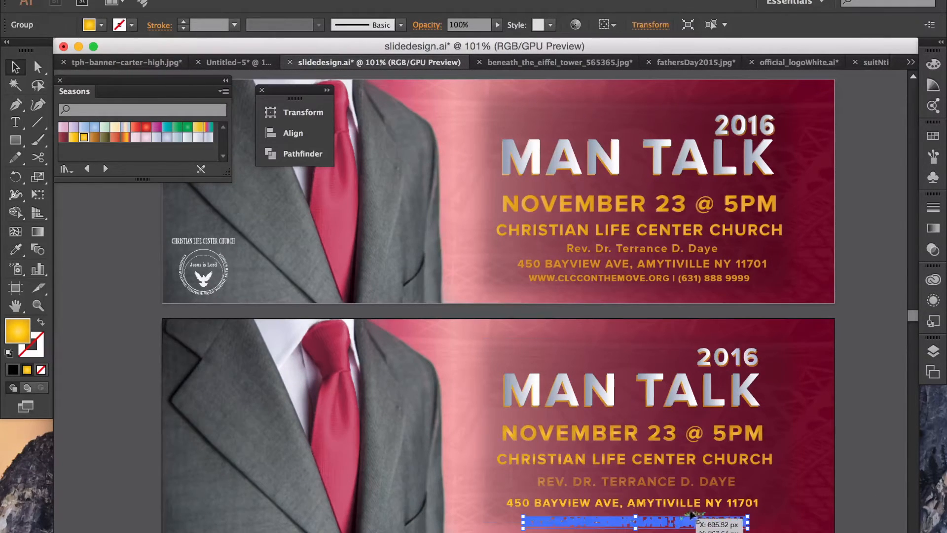
Step: Copy and paste the dimmed REV. DR. name line, undoing an accidental panel move
click(680, 478)
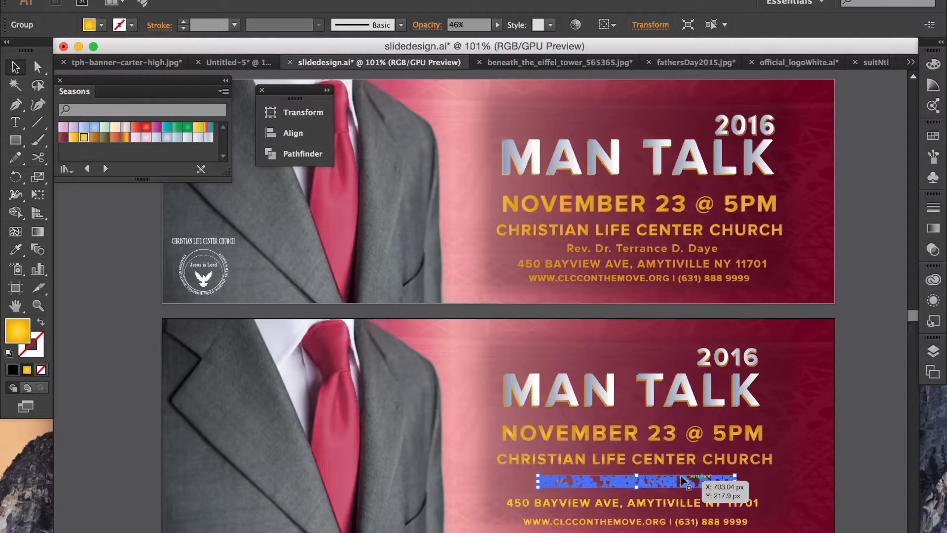
key(super)
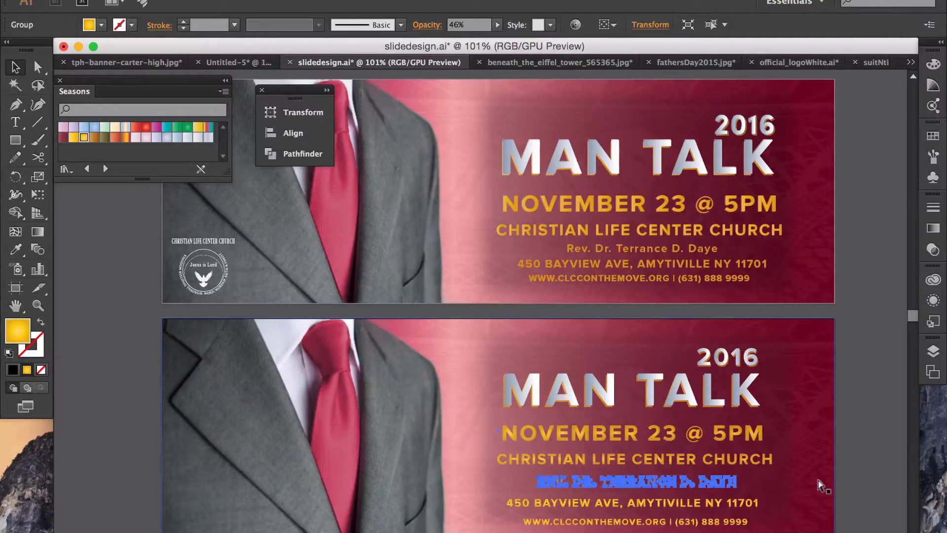
key(super+c)
key(super+v)
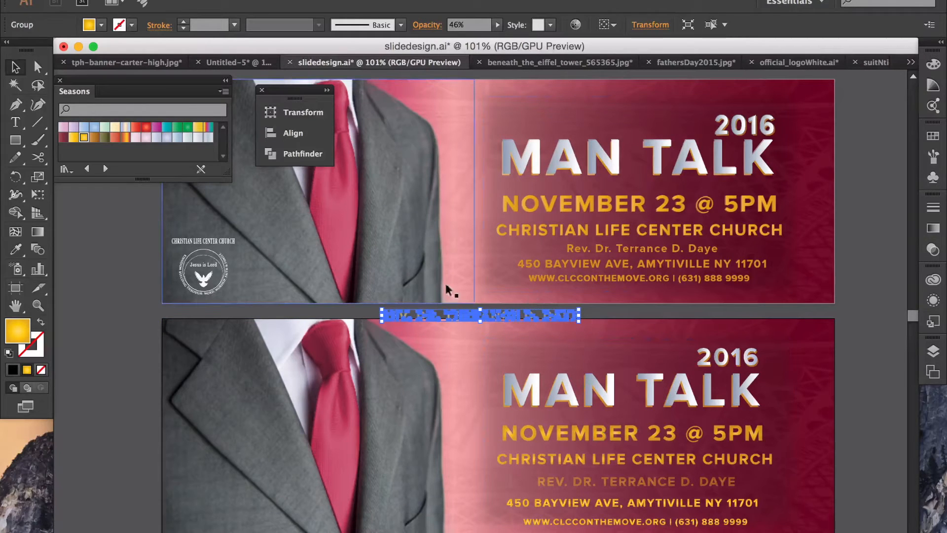
drag(584, 304, 557, 310)
click(572, 310)
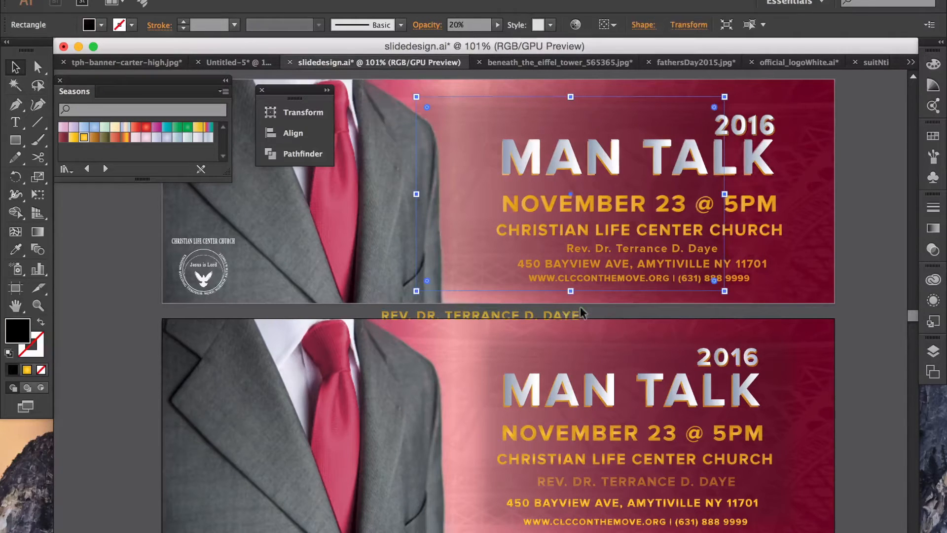
key(super+z)
key(super+z)
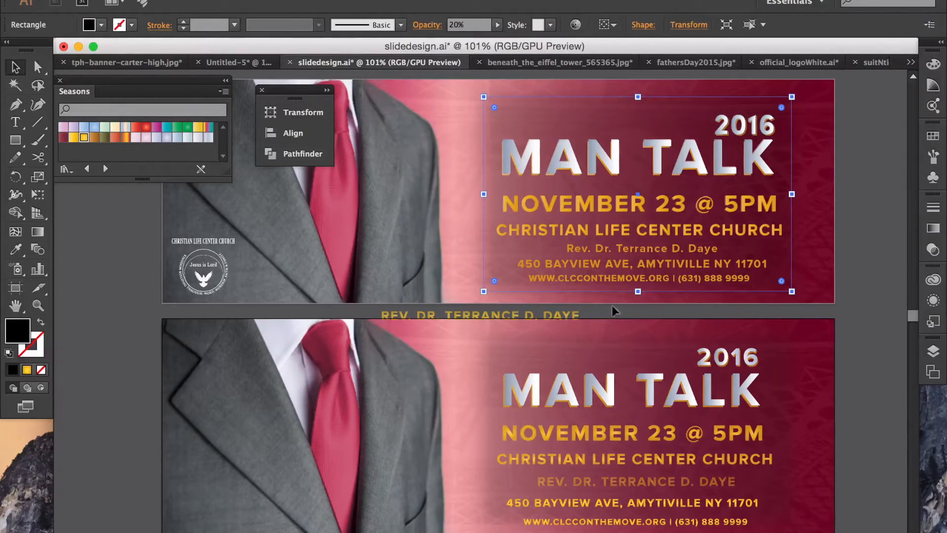
Step: Place the pasted name copy over the lower banner's original name line
click(562, 310)
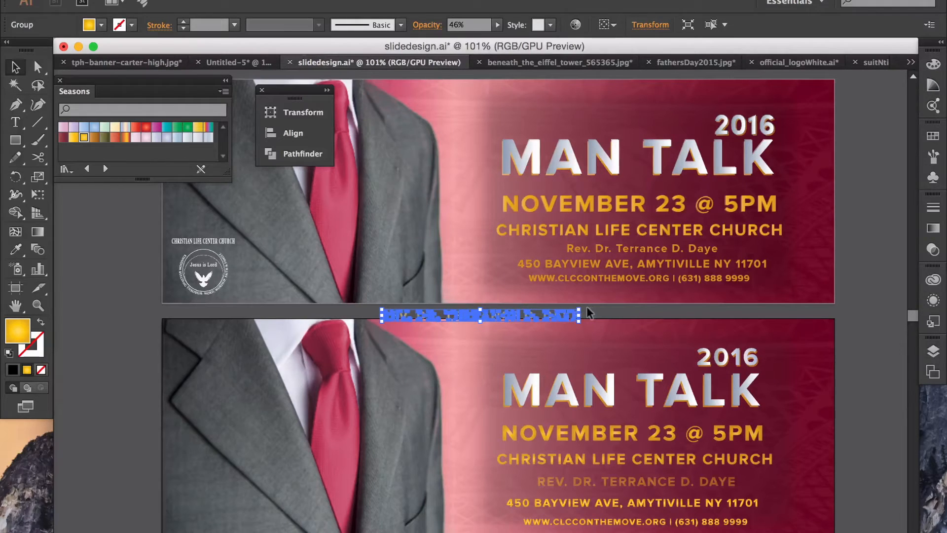
drag(559, 312, 712, 475)
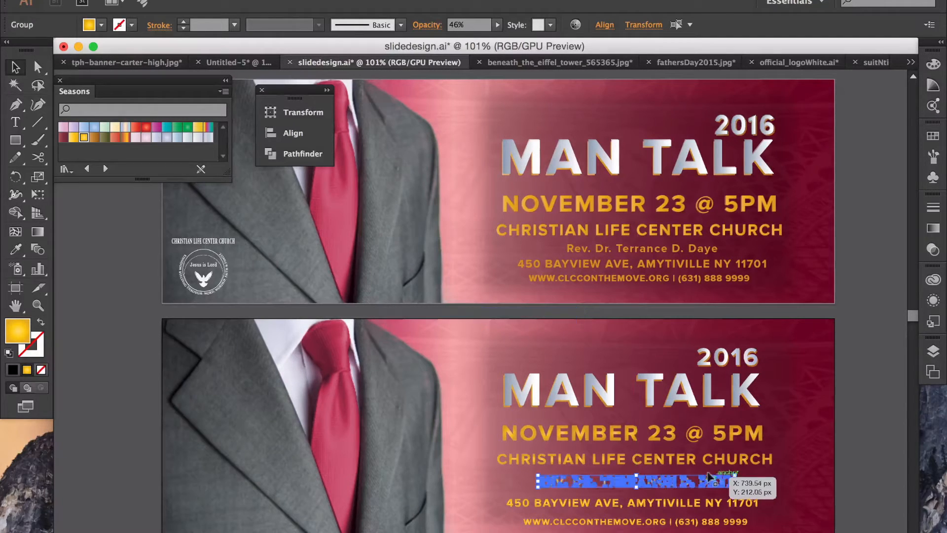
click(857, 461)
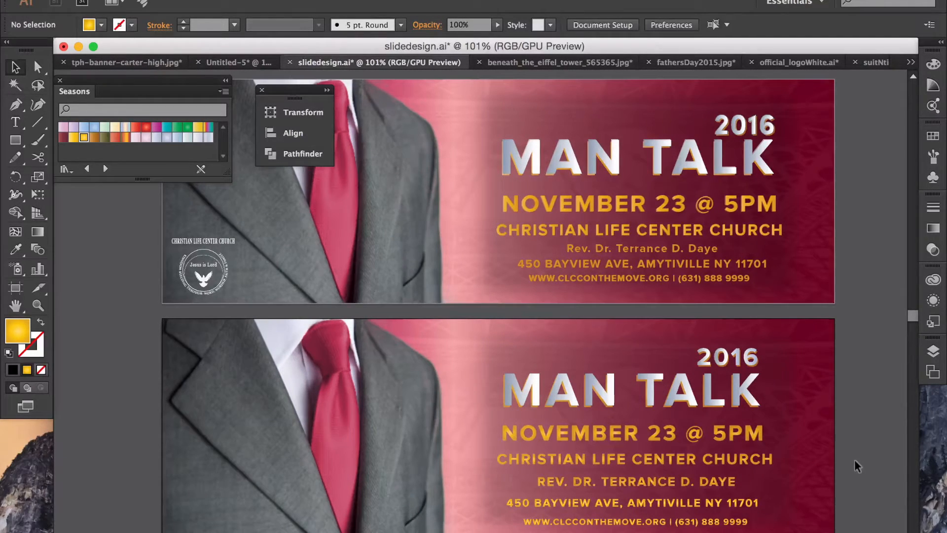
click(712, 476)
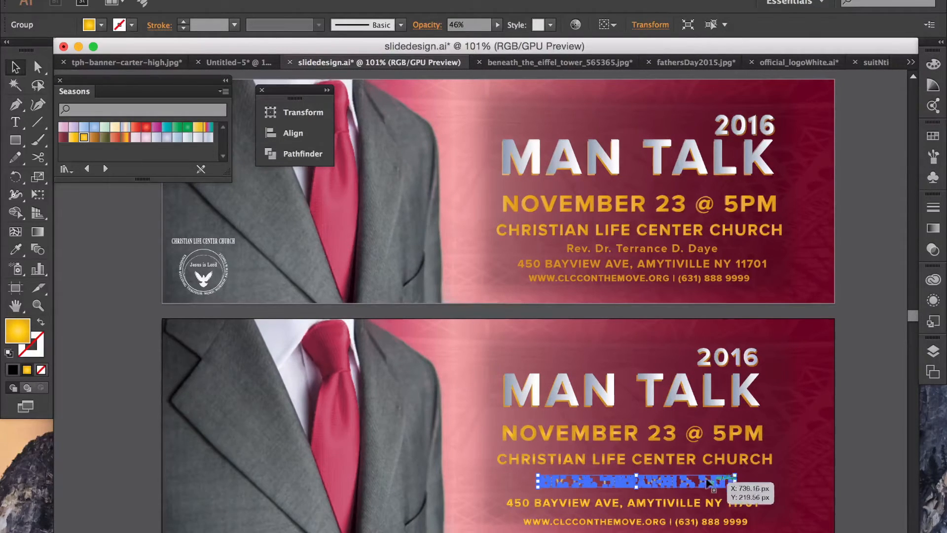
click(715, 501)
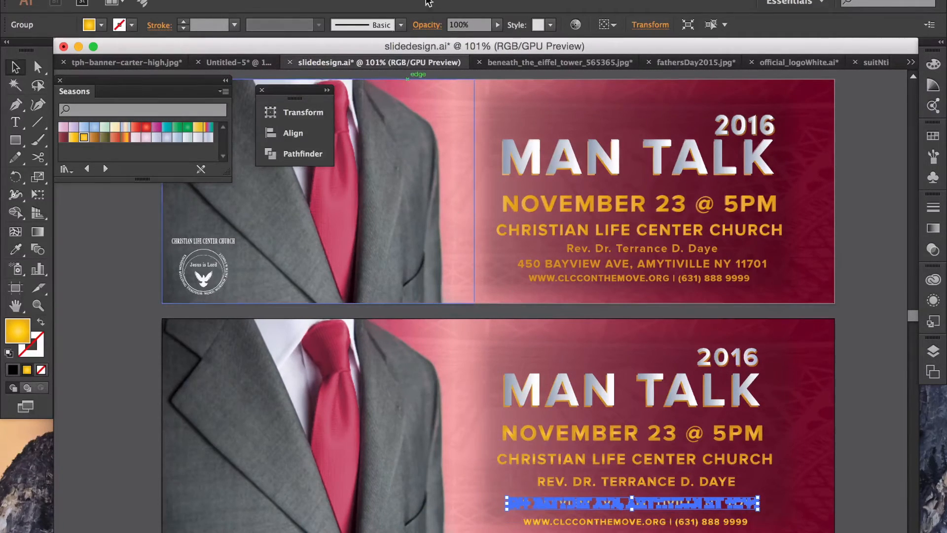
Step: Lower the address line's opacity to about 44%
click(493, 24)
drag(492, 37, 461, 39)
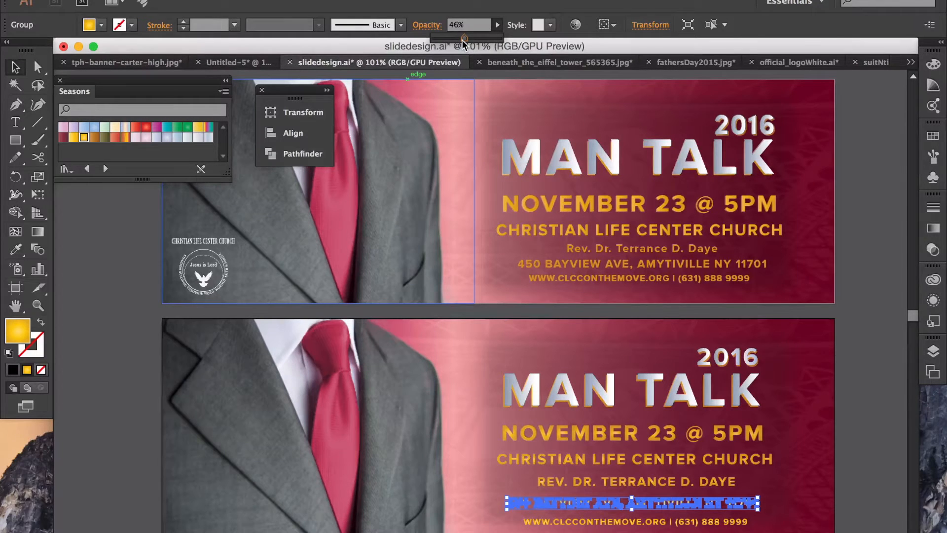
click(846, 406)
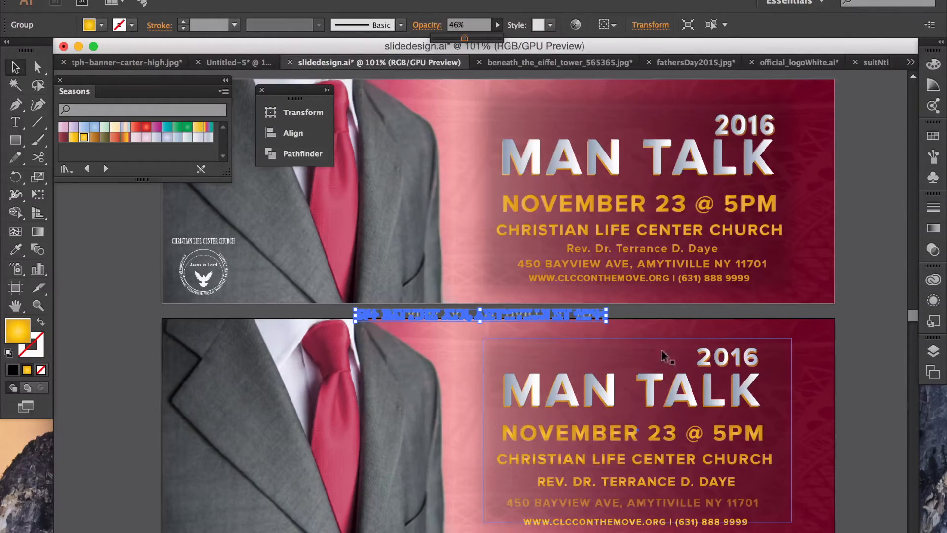
Step: Move the address copy from between the banners onto the lower banner's address line
click(613, 307)
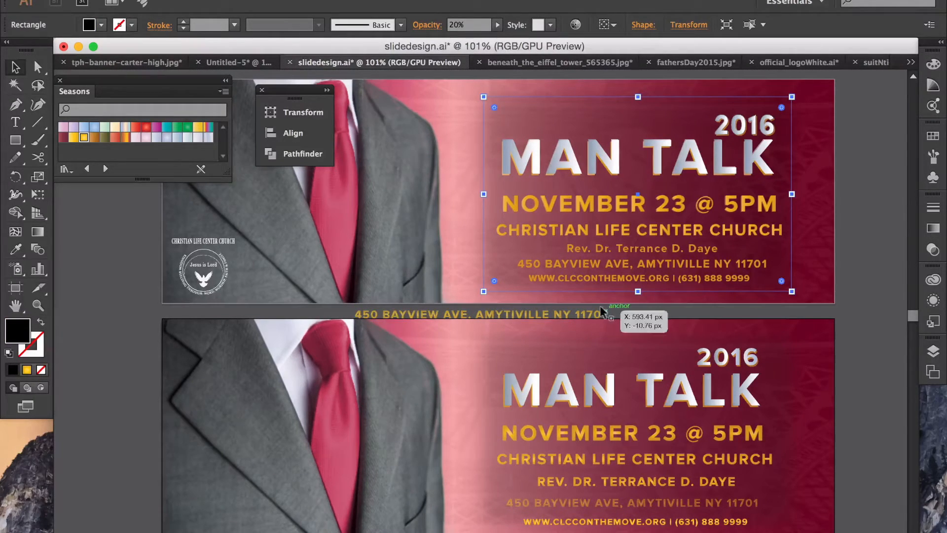
click(602, 311)
drag(586, 308, 740, 499)
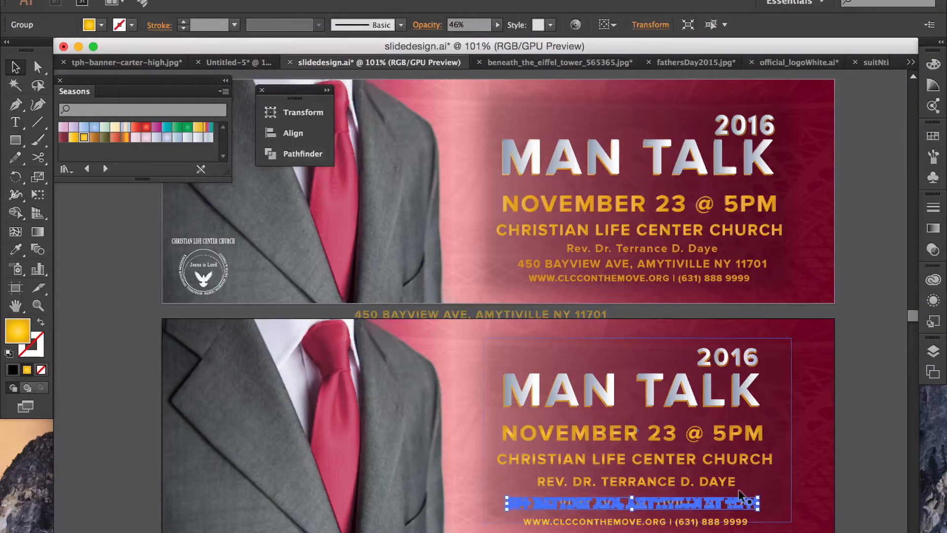
click(857, 480)
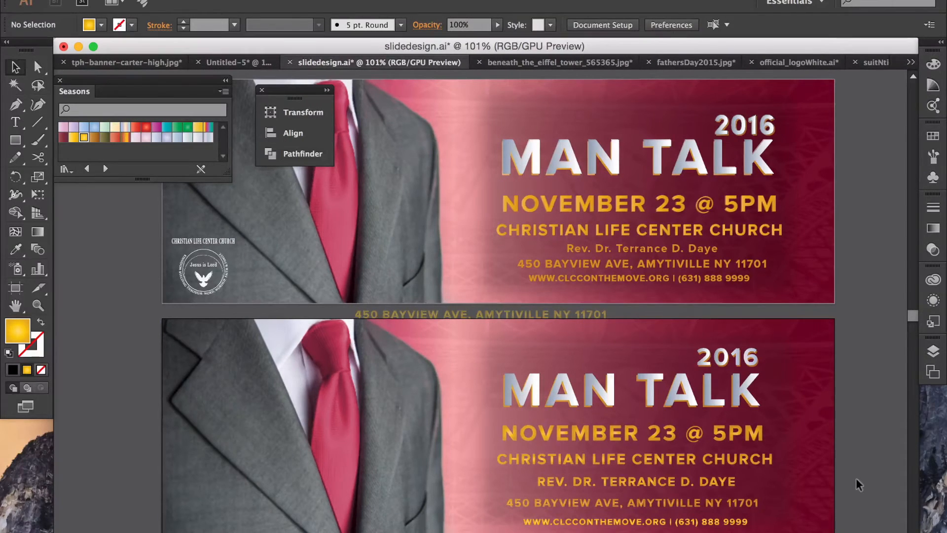
click(693, 521)
drag(694, 518, 731, 499)
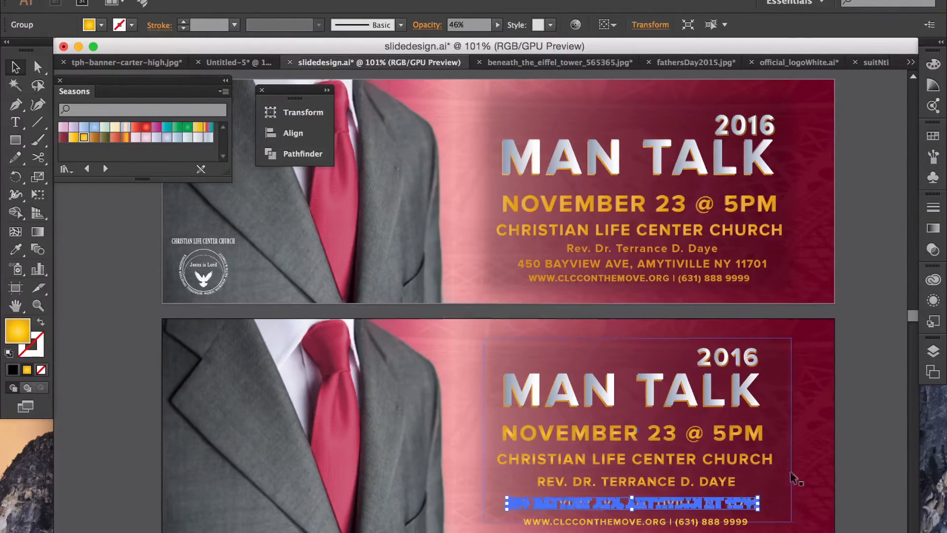
click(856, 465)
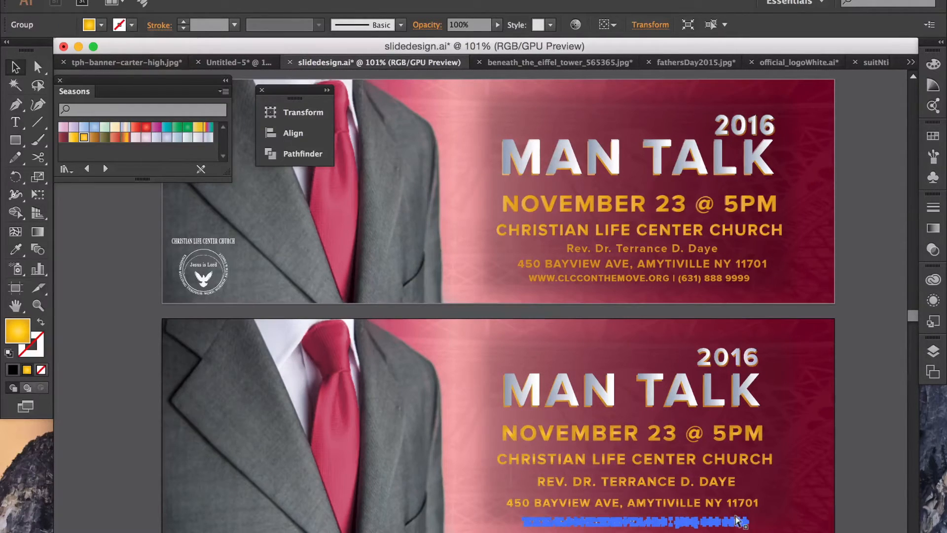
Step: Paste a website line copy, undo a stray frame move, and delete the copy
key(ctrl+v)
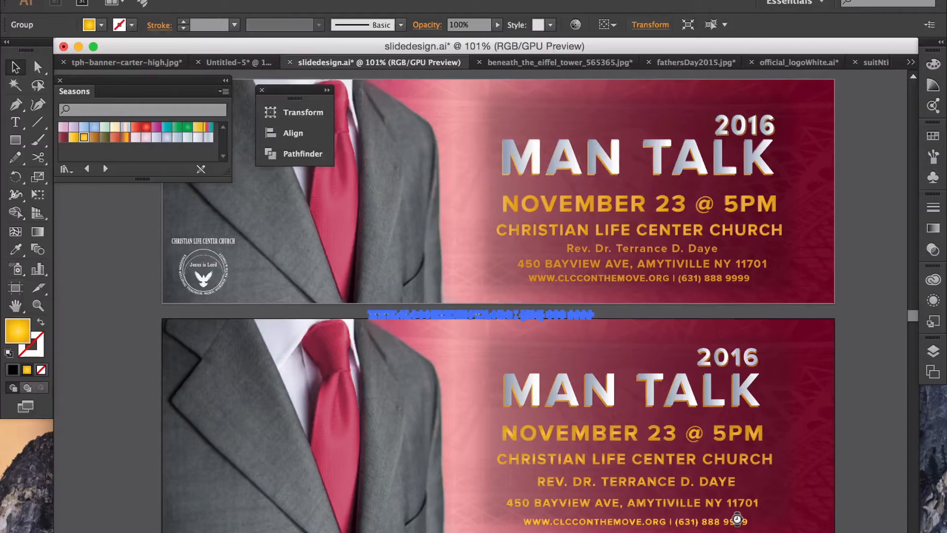
drag(608, 310, 599, 308)
key(super+z)
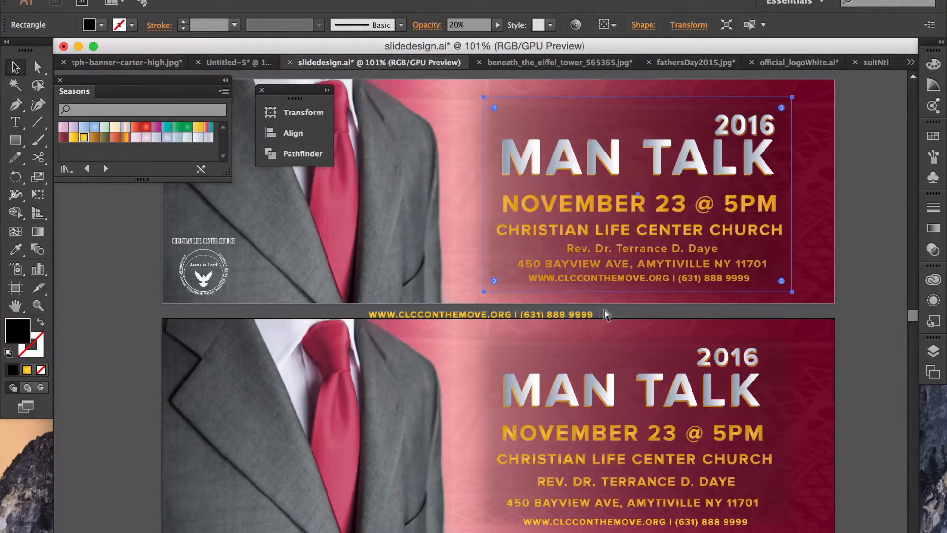
click(838, 312)
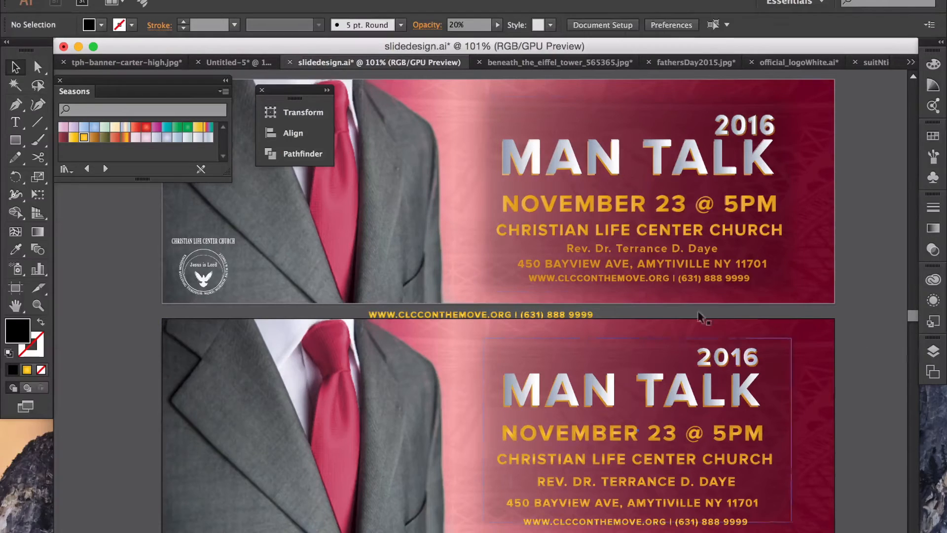
click(585, 313)
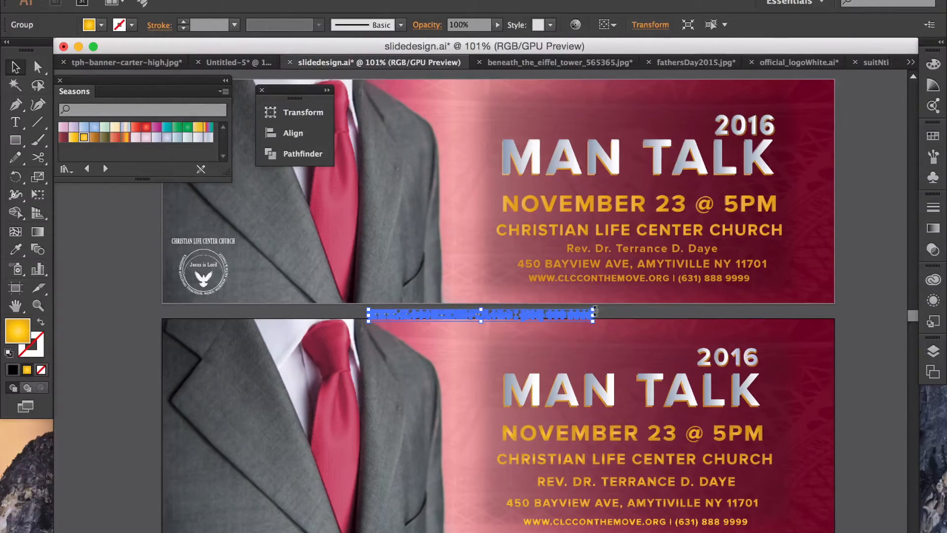
click(596, 311)
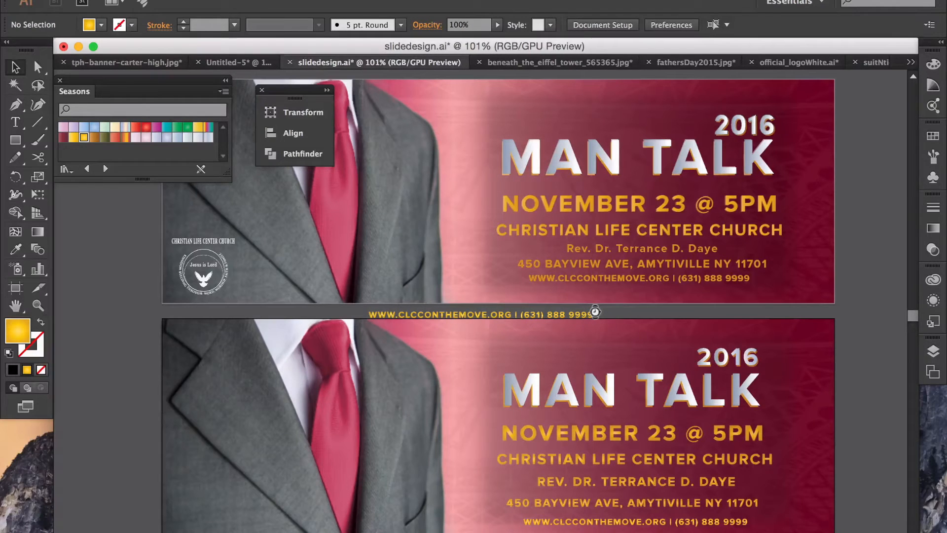
click(580, 310)
key(Delete)
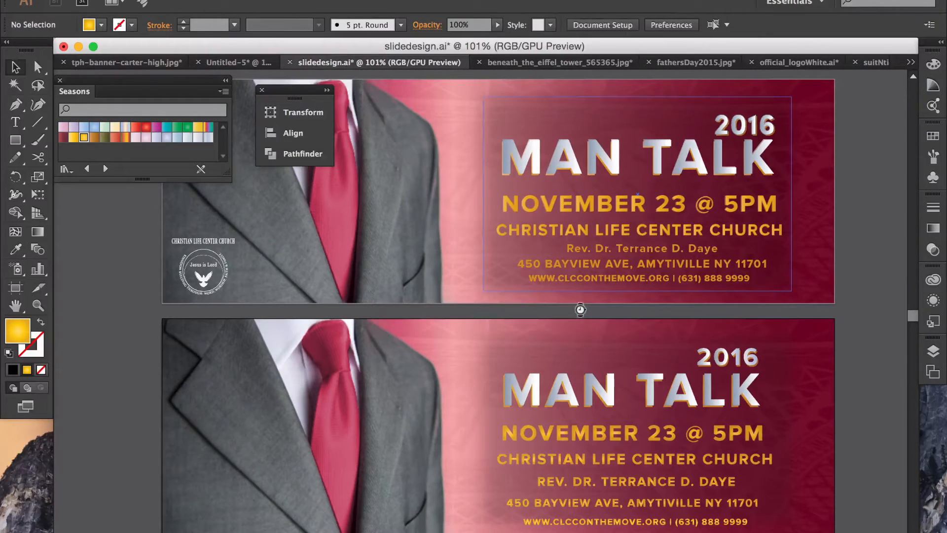
Step: Set the lower banner's website and phone line to 46% opacity
click(612, 521)
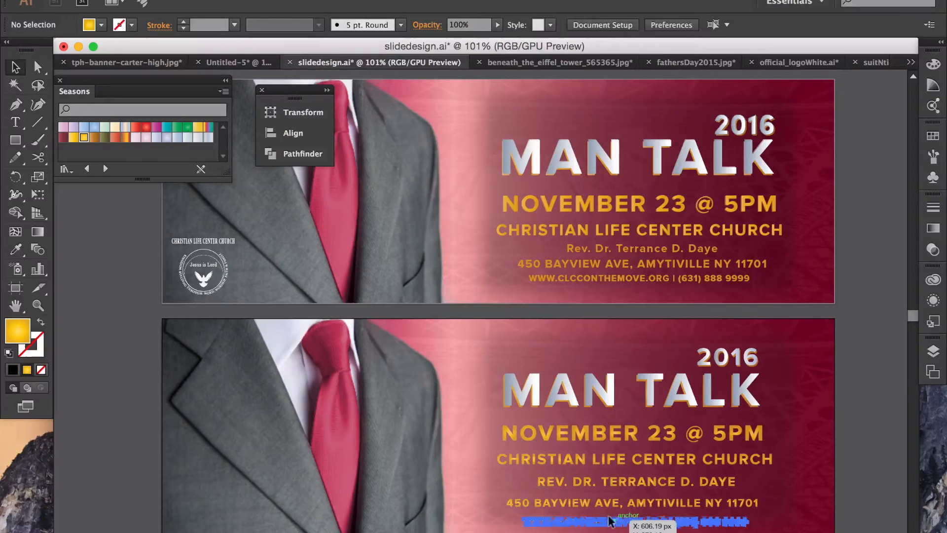
click(495, 25)
drag(501, 36, 467, 37)
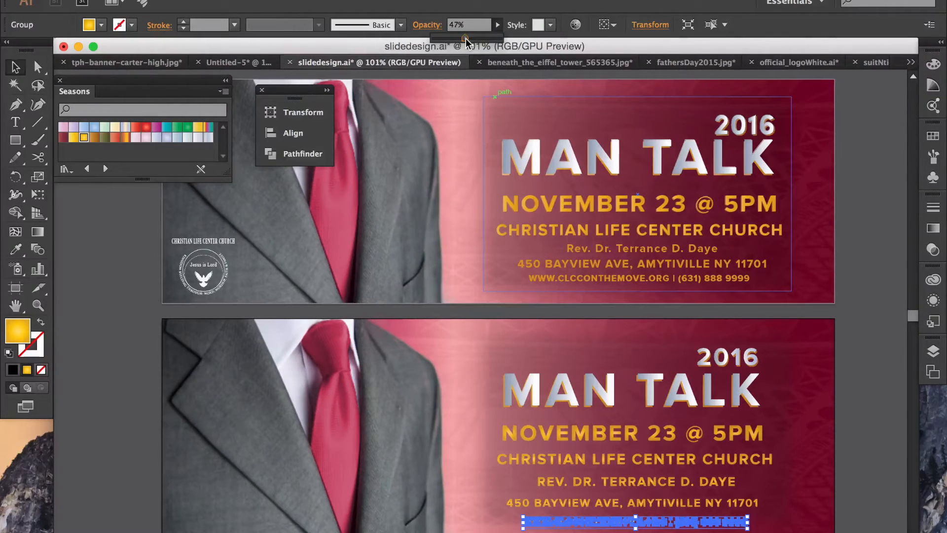
drag(466, 37, 465, 37)
click(869, 194)
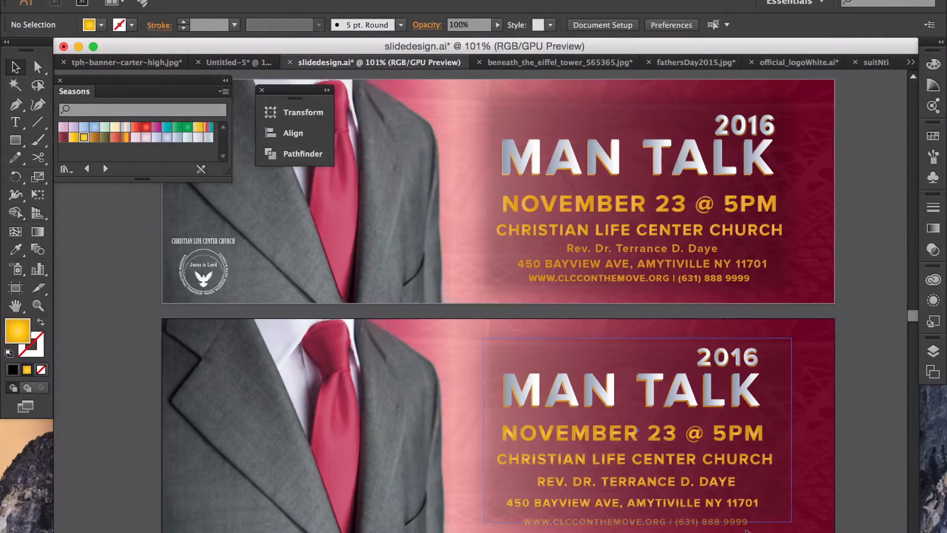
Step: Paste another copy of the website line and drag it onto the original
click(747, 522)
click(858, 347)
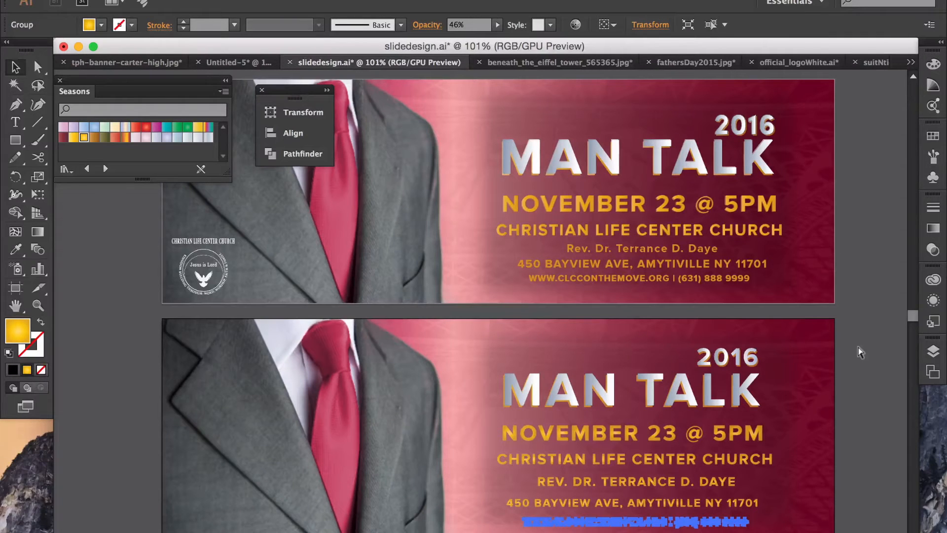
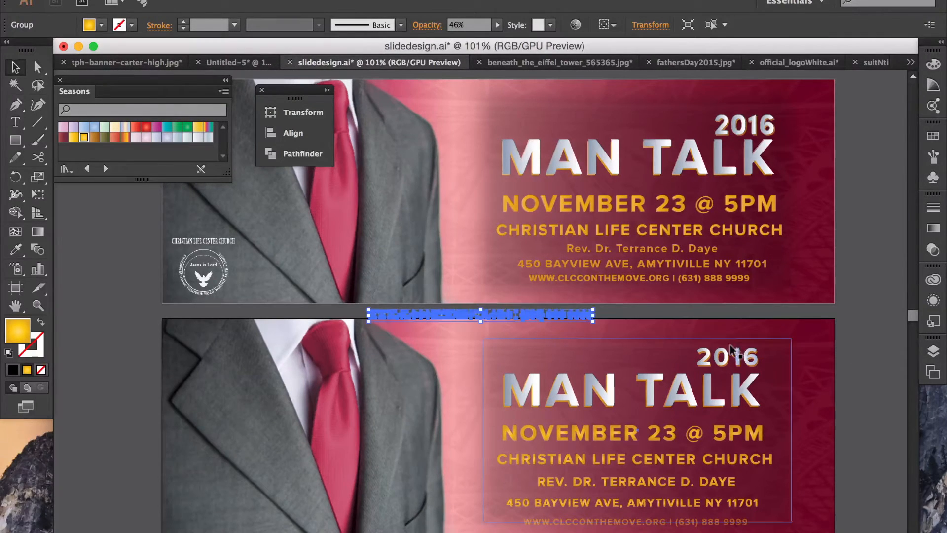
click(604, 309)
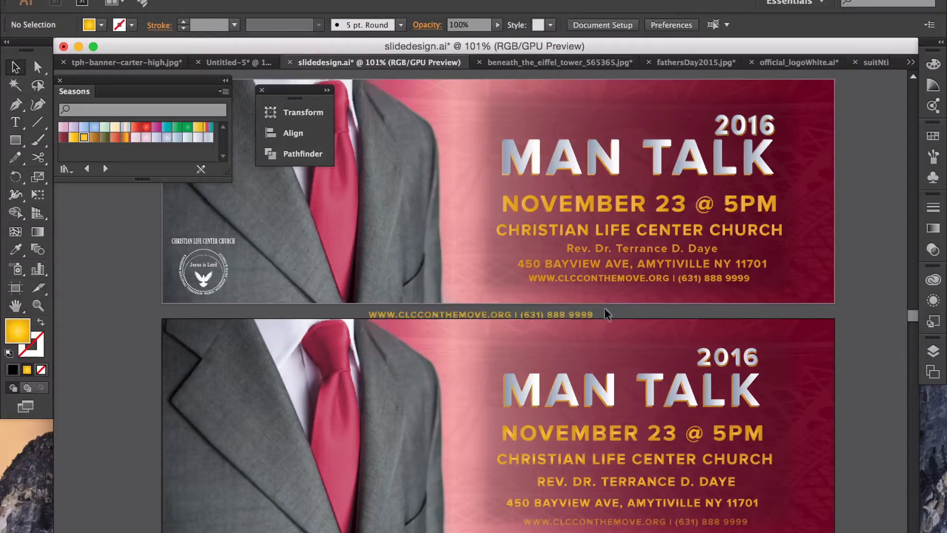
drag(575, 309, 736, 520)
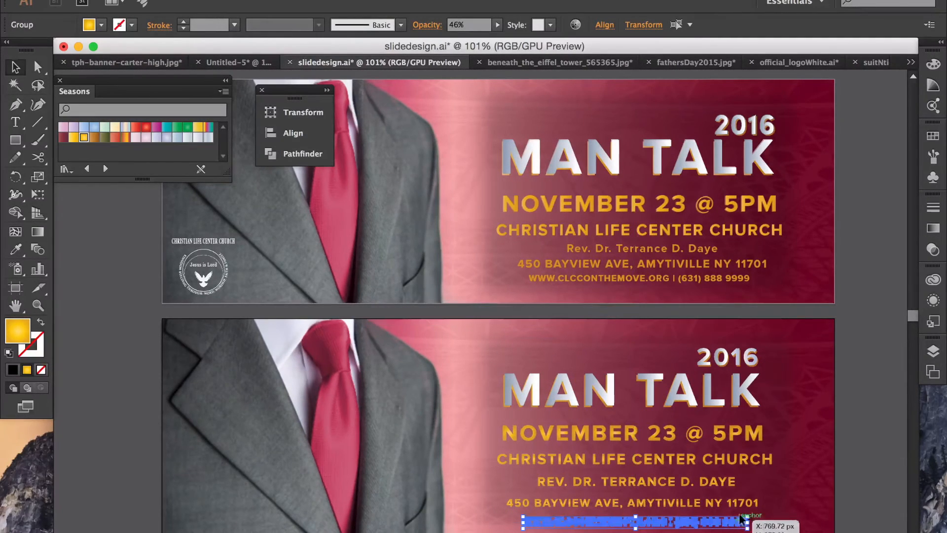
click(875, 451)
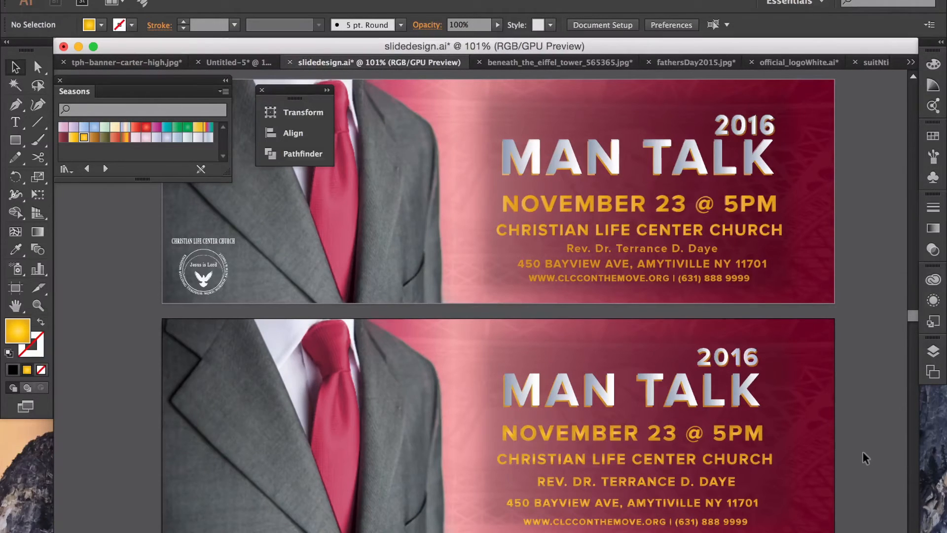
drag(851, 492, 724, 476)
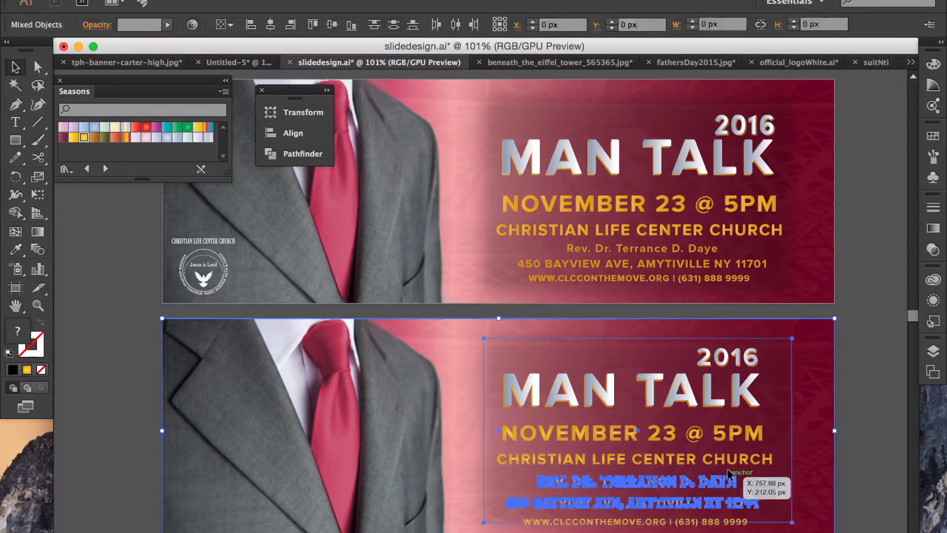
click(842, 486)
drag(842, 463, 728, 478)
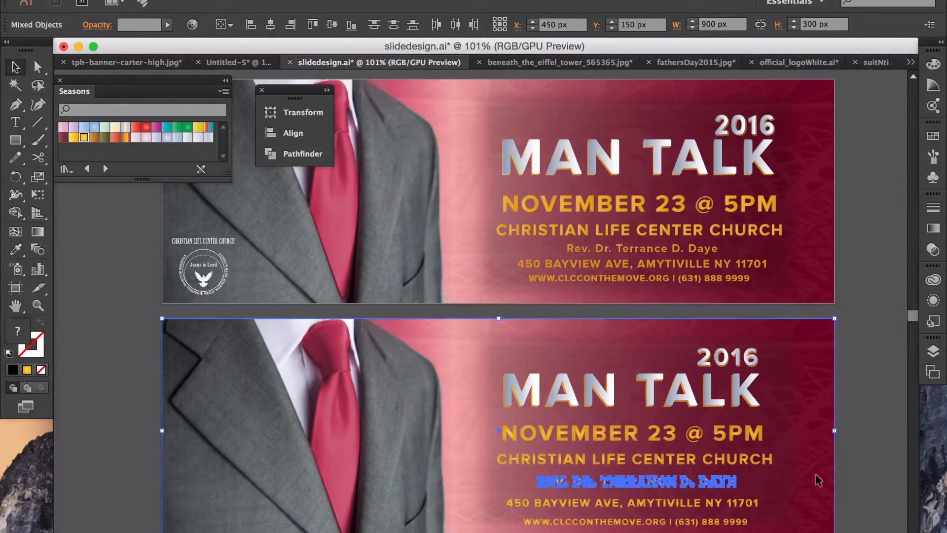
shift+click(830, 449)
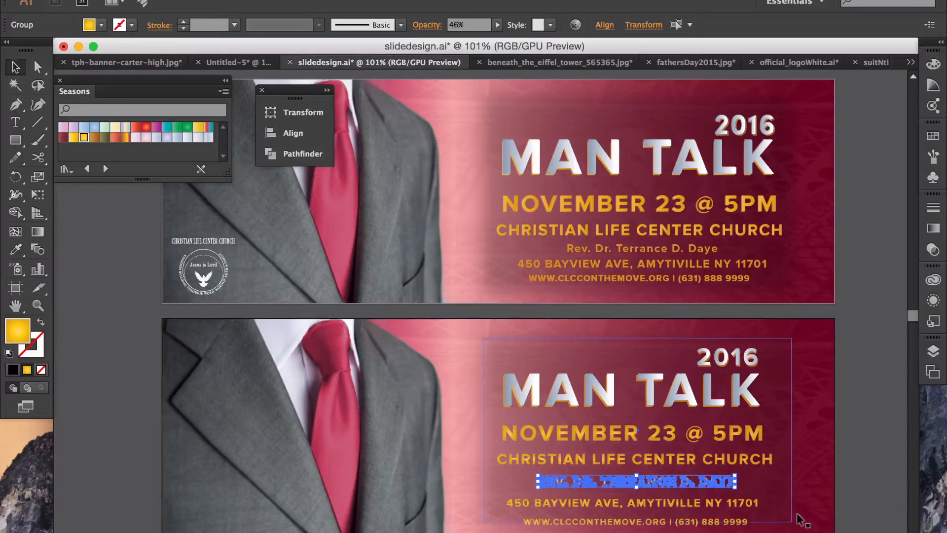
click(848, 495)
drag(848, 504, 742, 503)
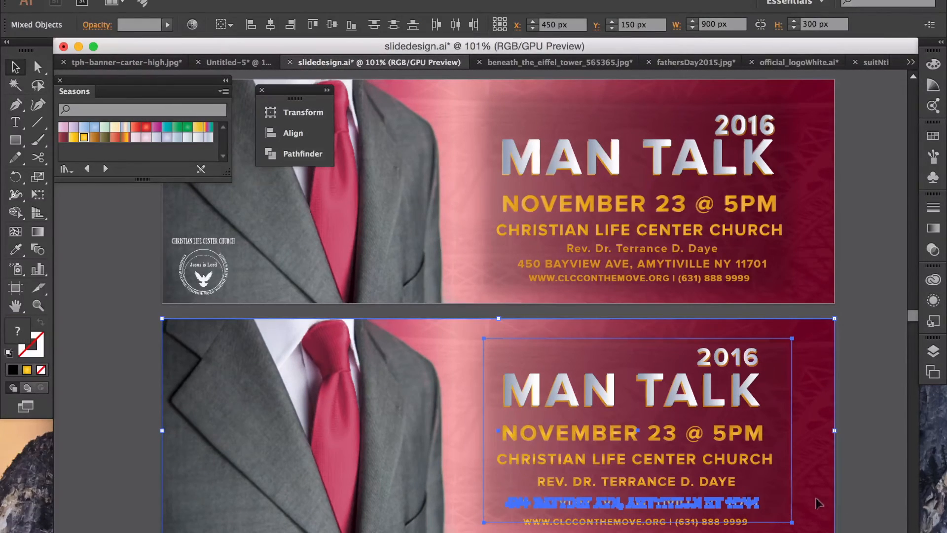
shift+click(768, 488)
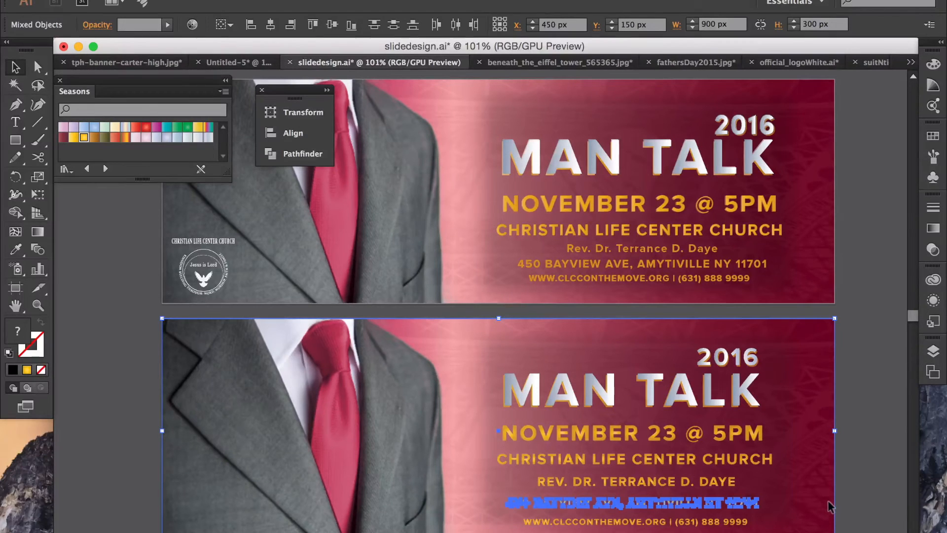
shift+click(830, 502)
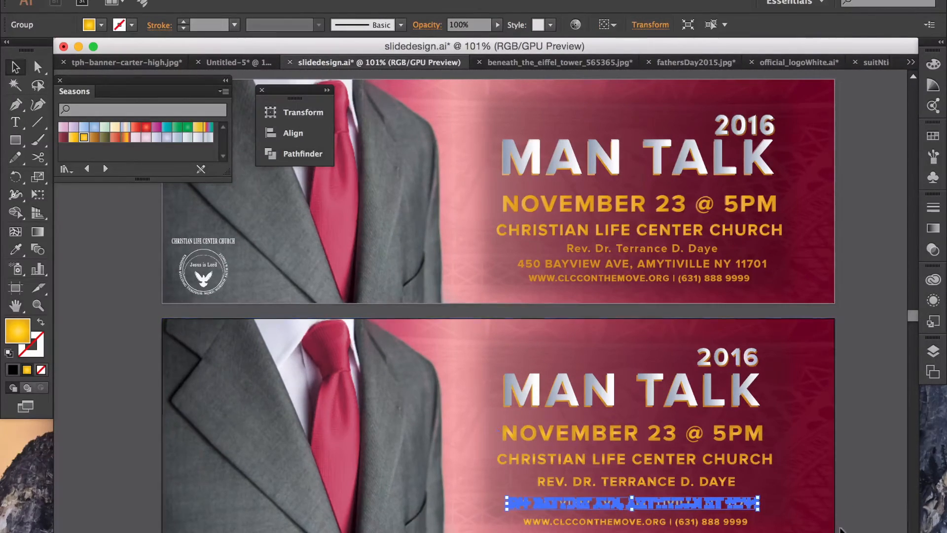
drag(731, 518, 737, 519)
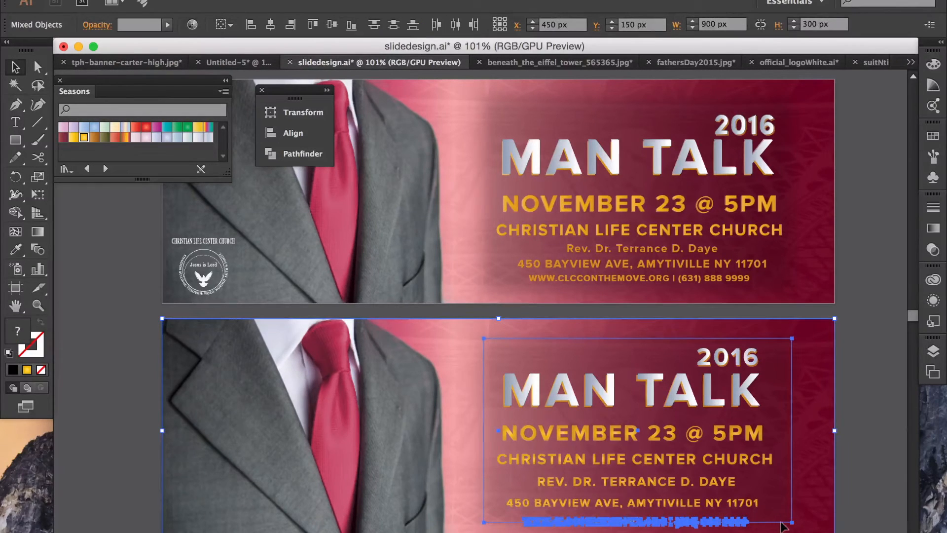
shift+click(787, 508)
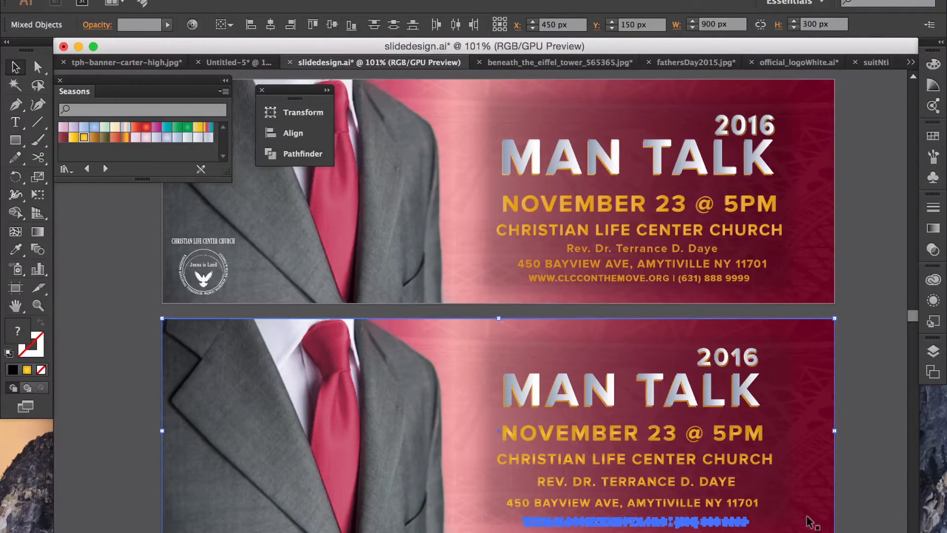
shift+click(830, 516)
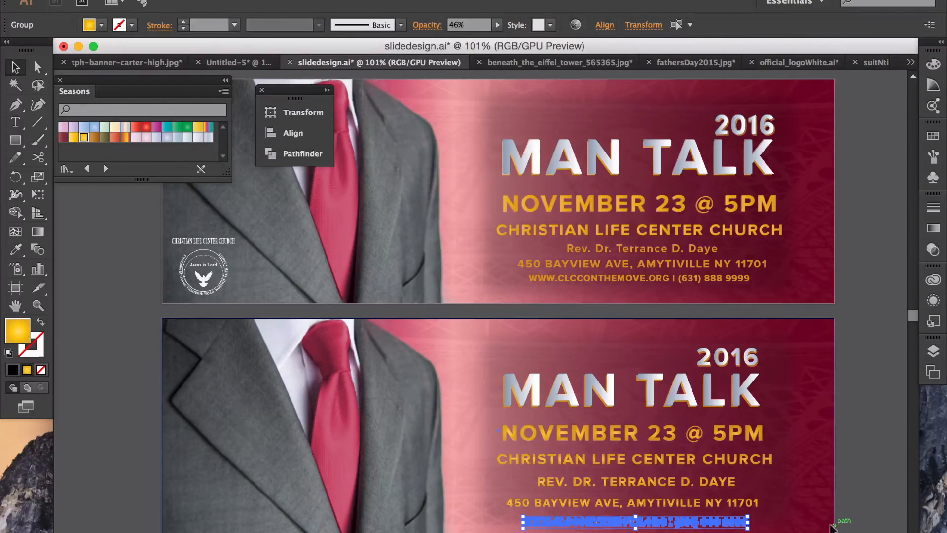
click(855, 522)
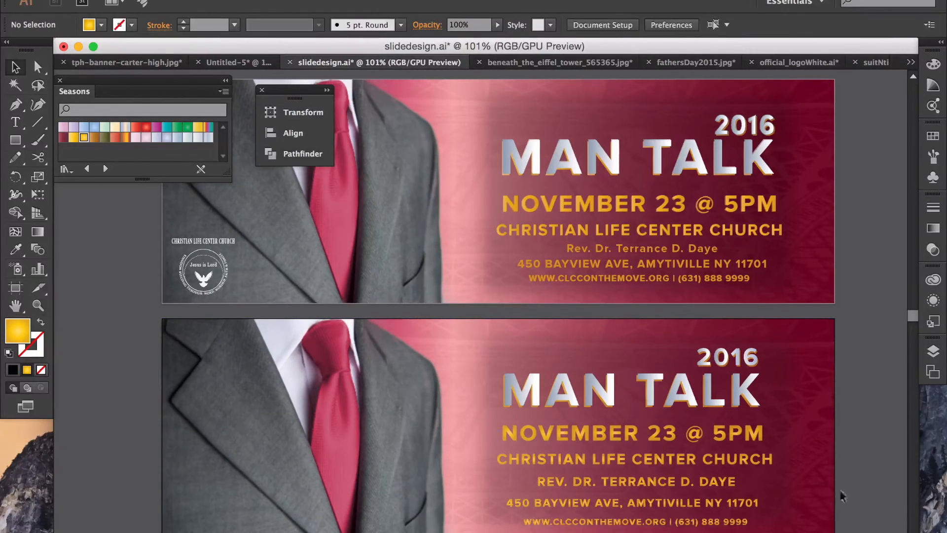
click(656, 481)
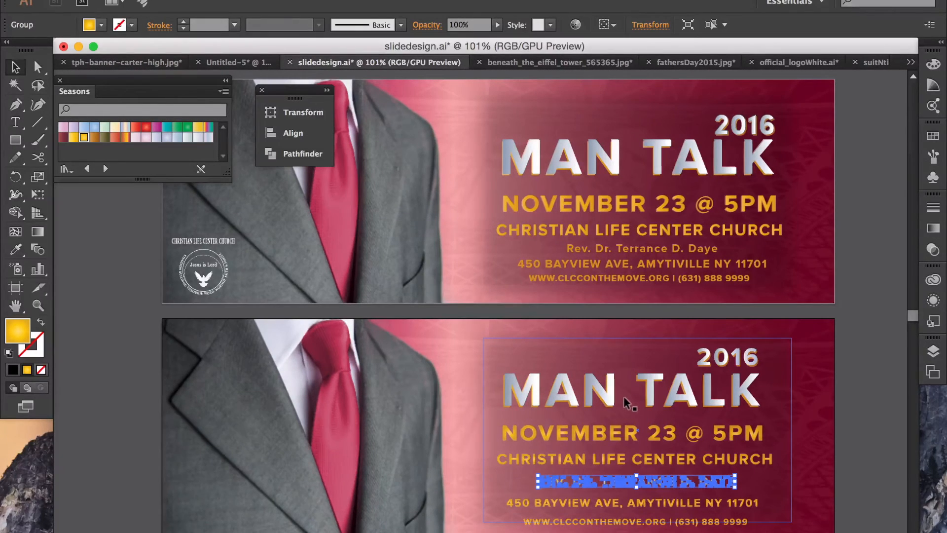
click(606, 389)
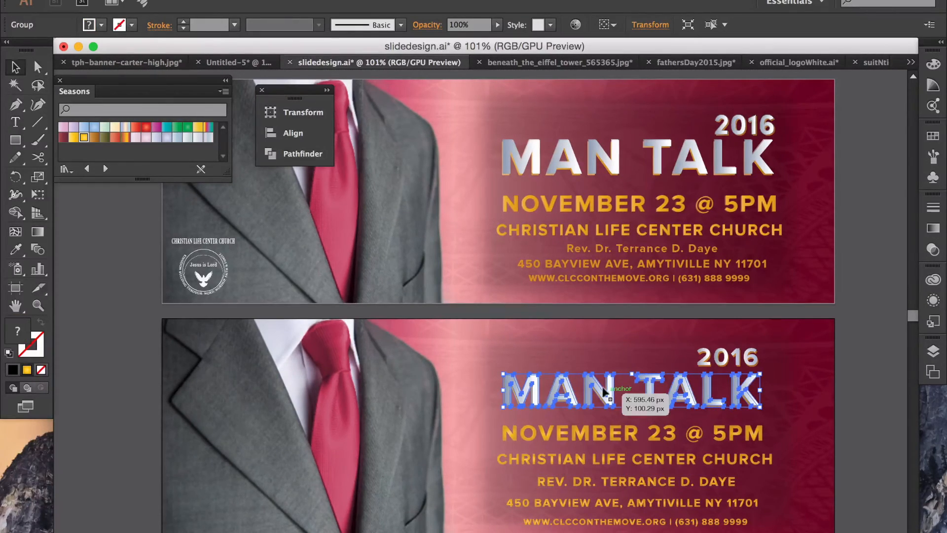
Step: Select the date, church name, Rev., address and website lines and center them horizontally with the Align panel
scroll(614, 434, right, 5)
shift+click(542, 432)
shift+click(541, 457)
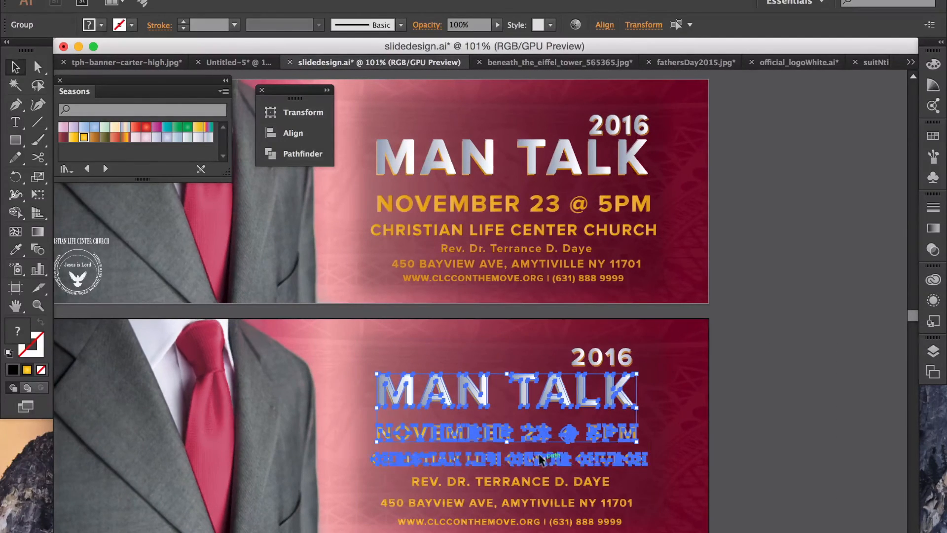
shift+click(556, 480)
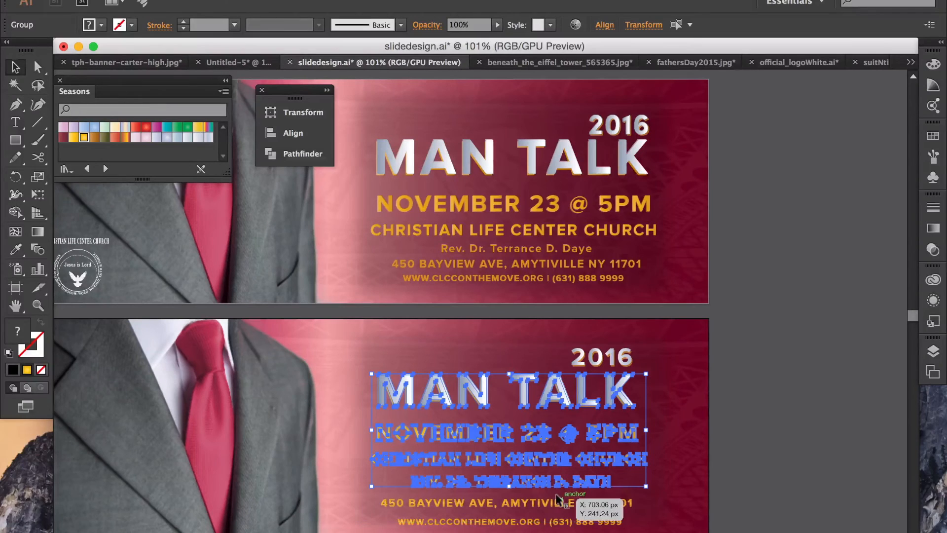
shift+click(556, 502)
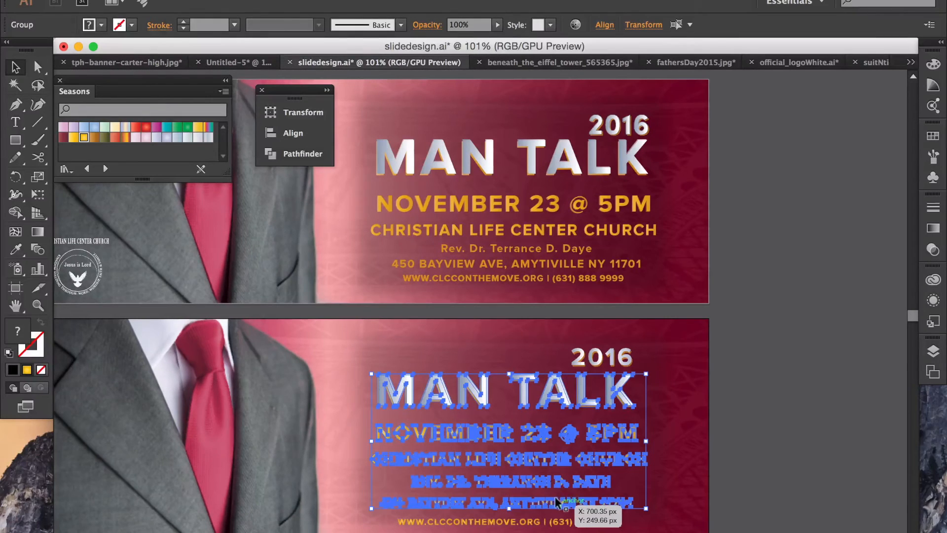
shift+click(548, 519)
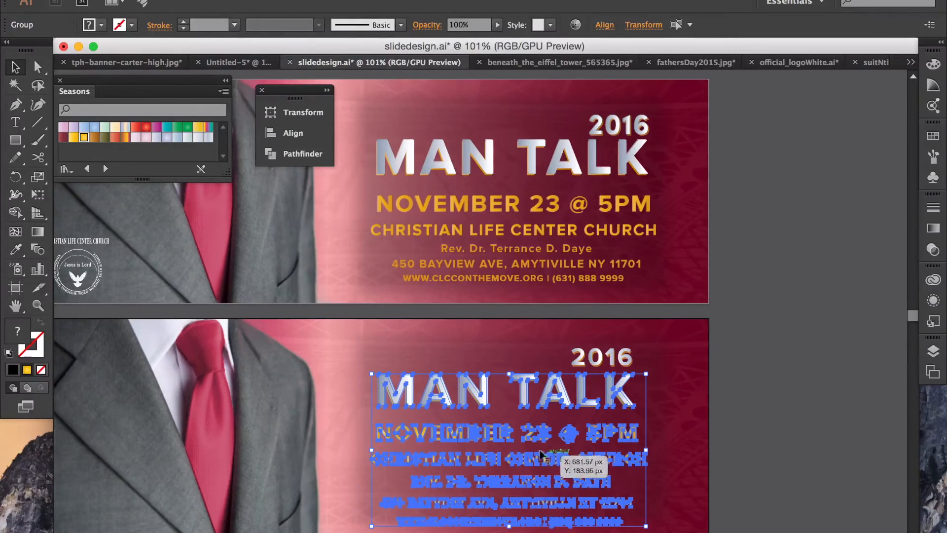
click(291, 134)
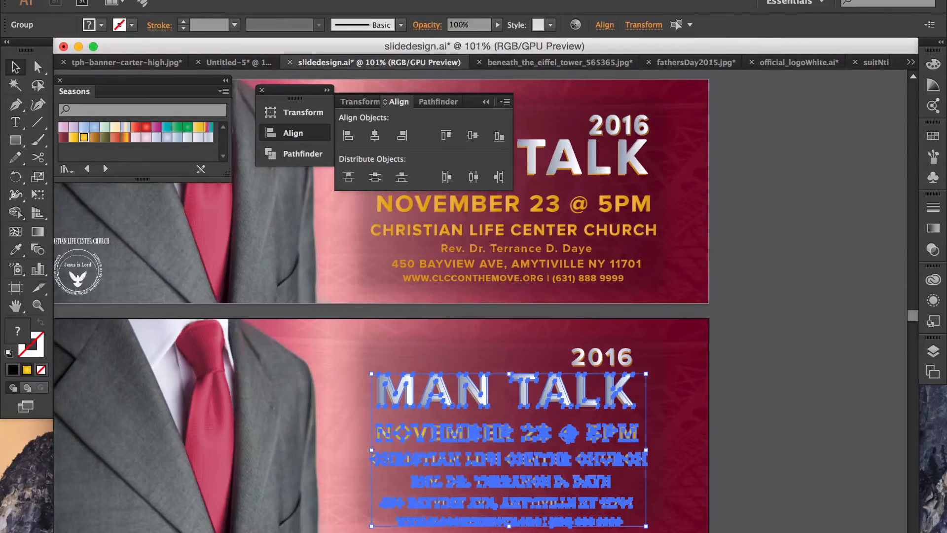
click(405, 0)
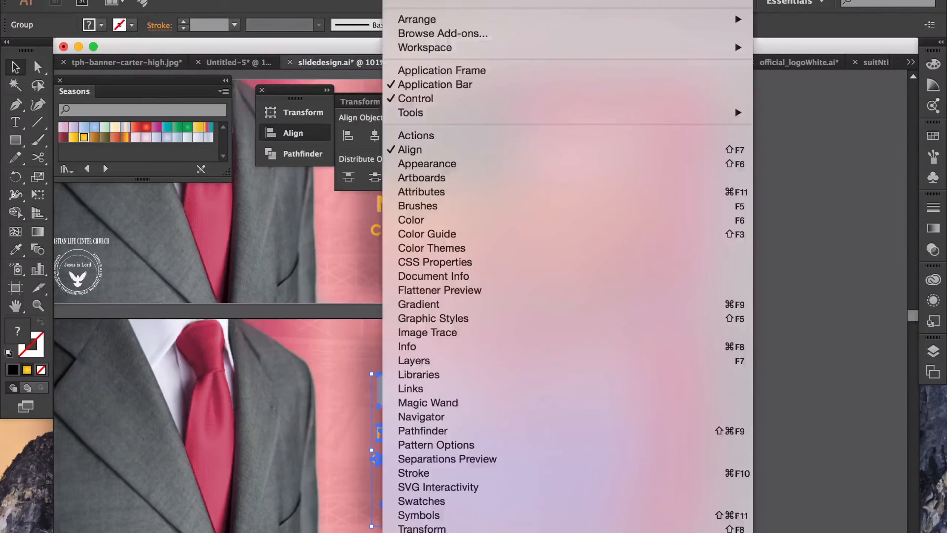
click(460, 153)
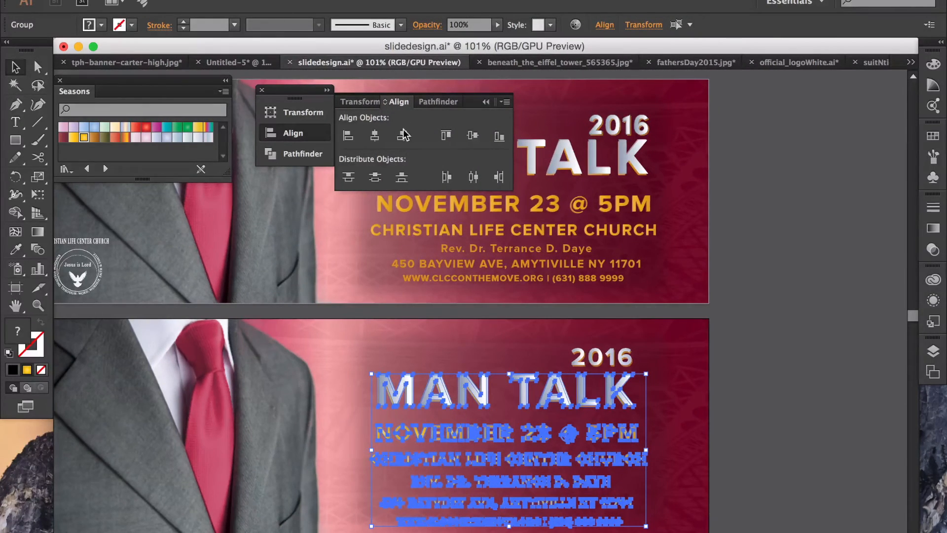
click(375, 136)
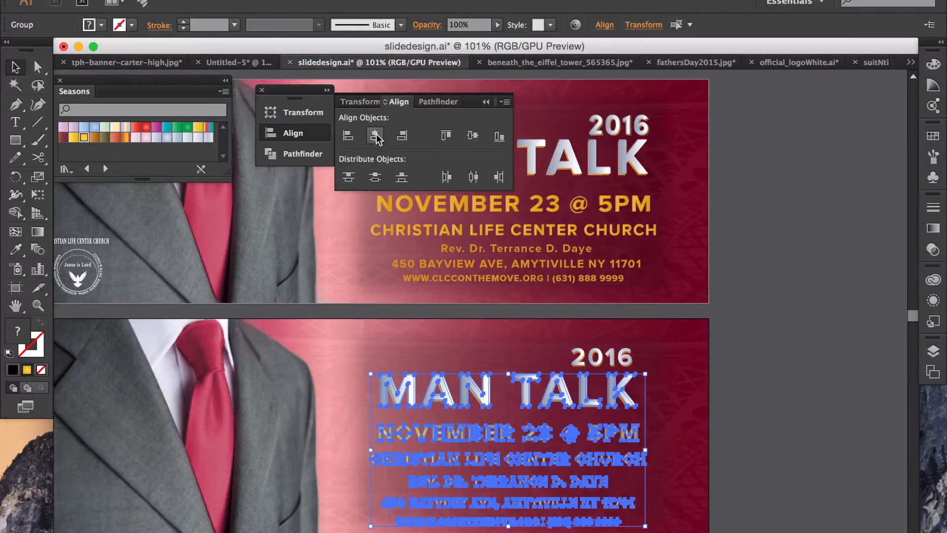
click(764, 321)
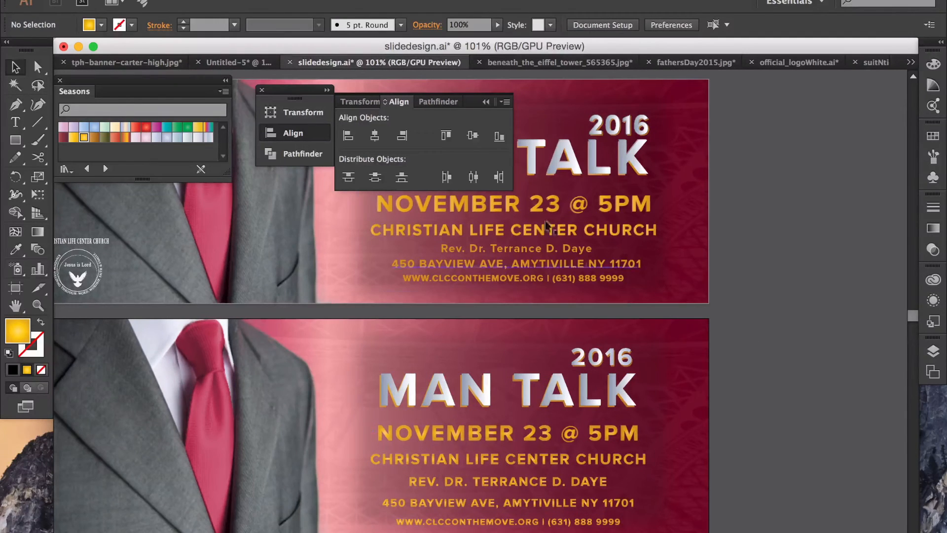
Step: Stretch the translucent backing rectangle's bottom edge further down
click(486, 101)
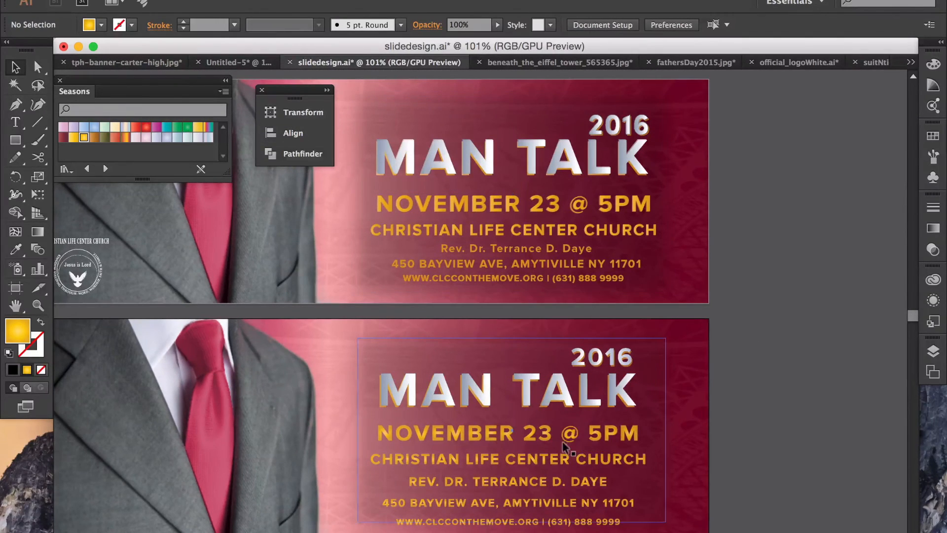
click(643, 488)
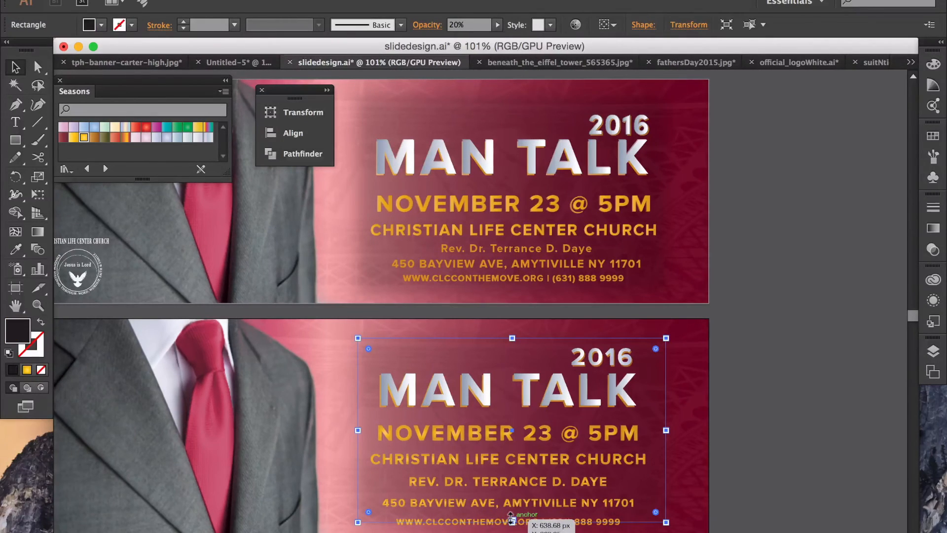
drag(511, 517, 508, 529)
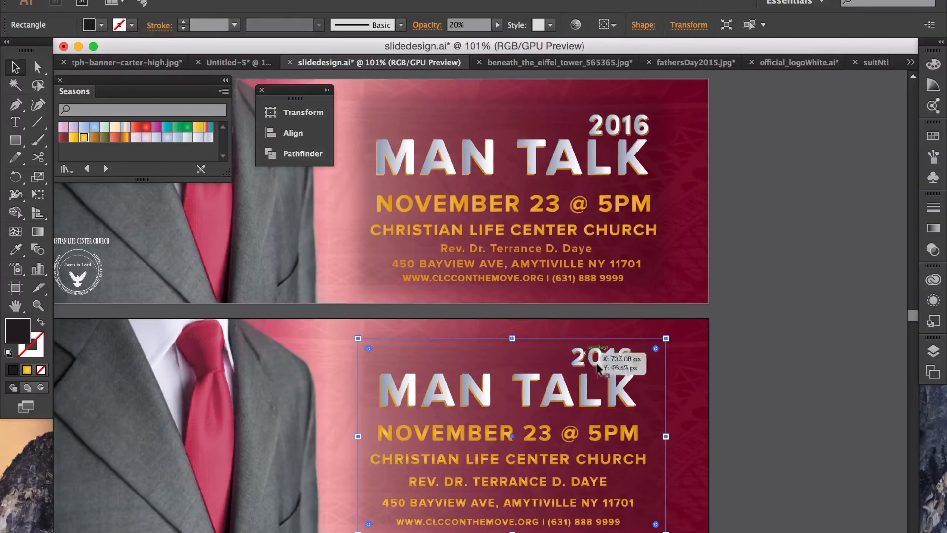
Step: Select all lower banner text lines plus 2016 and nudge the block up and slightly right
click(755, 470)
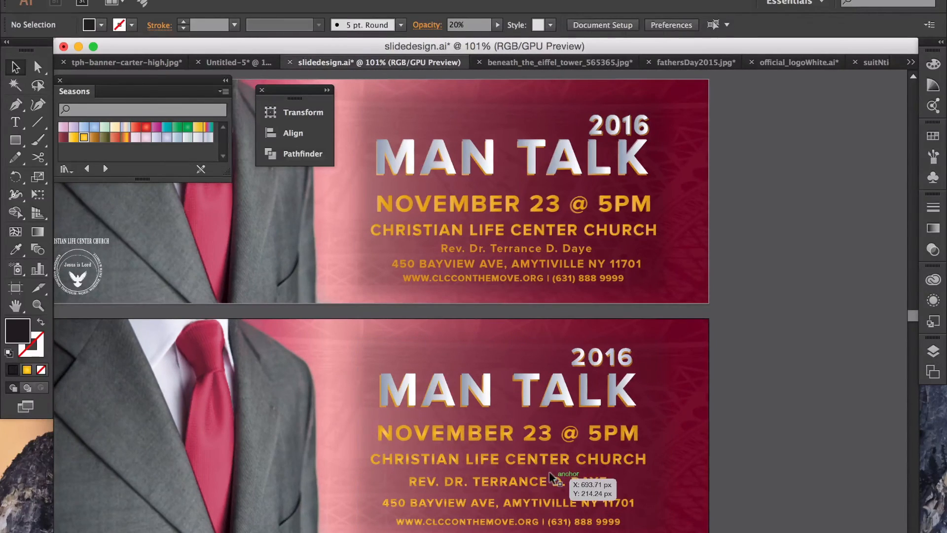
click(558, 480)
shift+click(555, 503)
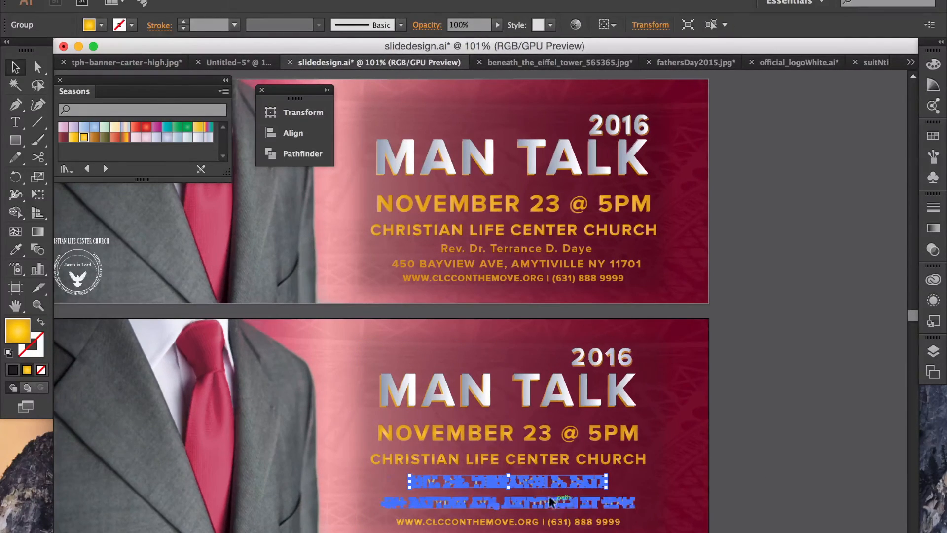
shift+click(556, 521)
shift+click(558, 460)
shift+click(562, 434)
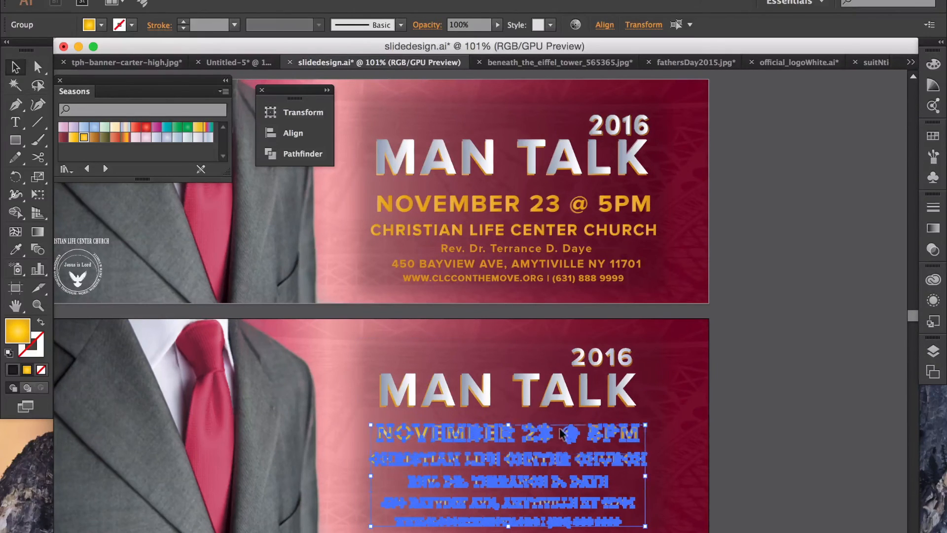
shift+click(570, 392)
shift+click(591, 359)
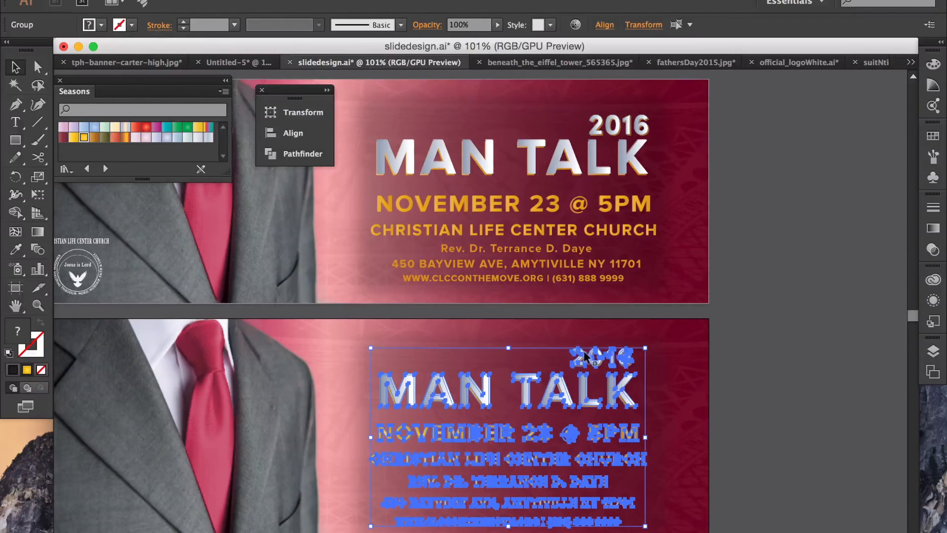
key(Up)
key(Up)
key(Up)
key(Up)
key(Up)
key(Up)
key(Up)
key(Up)
key(Up)
key(Up)
key(Up)
key(Up)
key(Up)
key(Up)
key(Up)
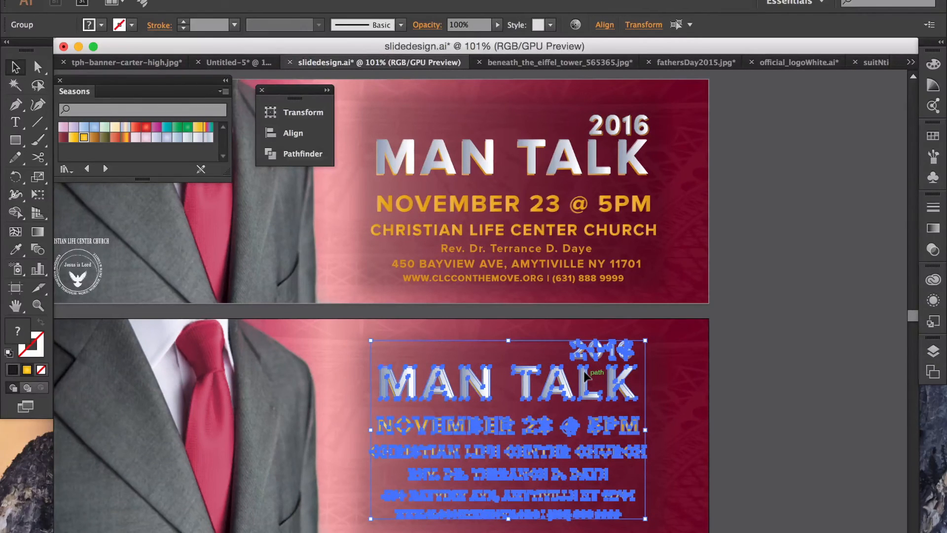
key(Right)
key(Right)
key(Right)
key(Right)
key(Right)
key(Right)
key(Right)
key(Right)
key(Right)
key(Right)
key(Right)
key(Right)
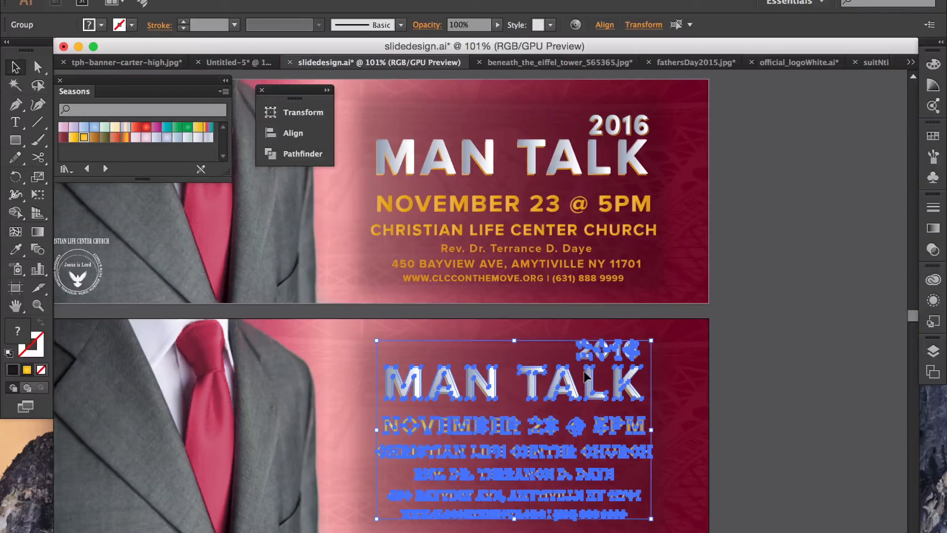
key(Left)
key(Left)
key(Left)
click(728, 410)
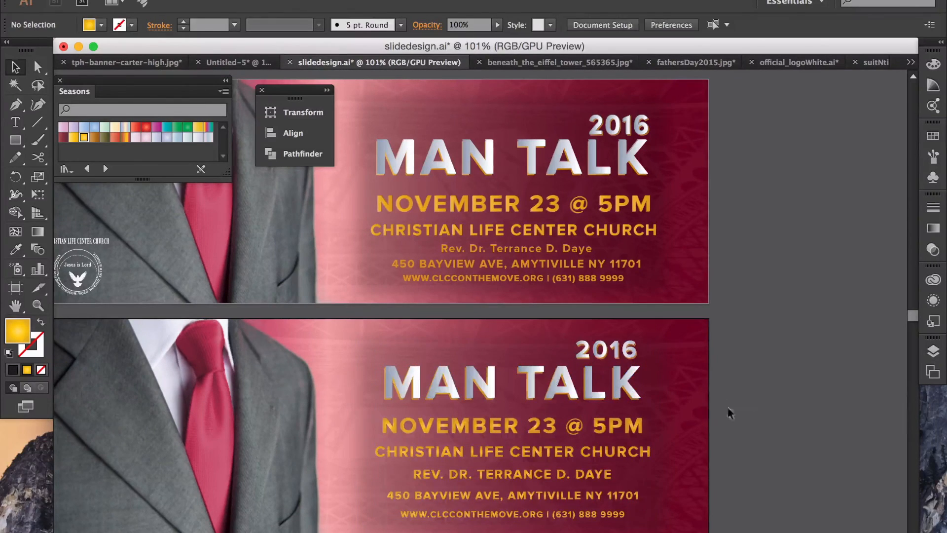
Step: Extend the backing rectangle's top edge upward to cover the text
click(657, 431)
drag(510, 336, 511, 333)
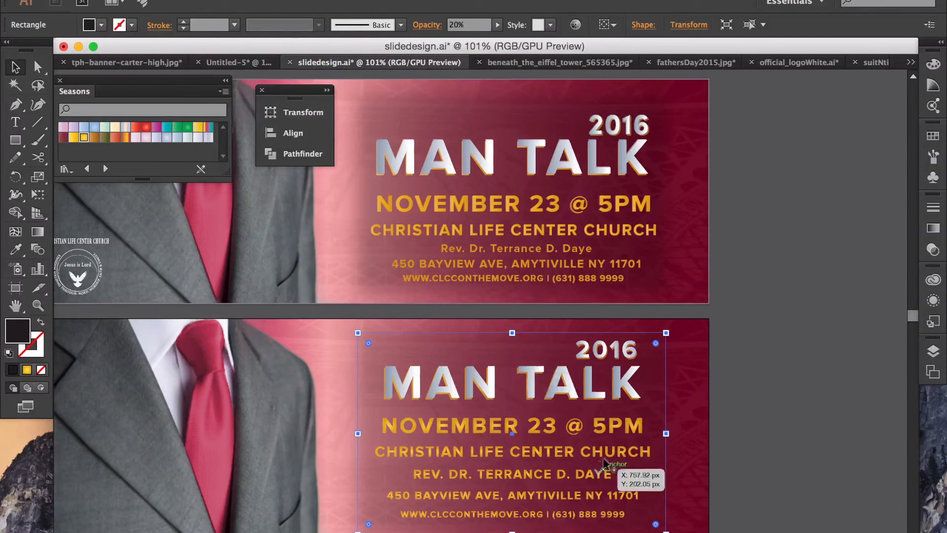
click(757, 458)
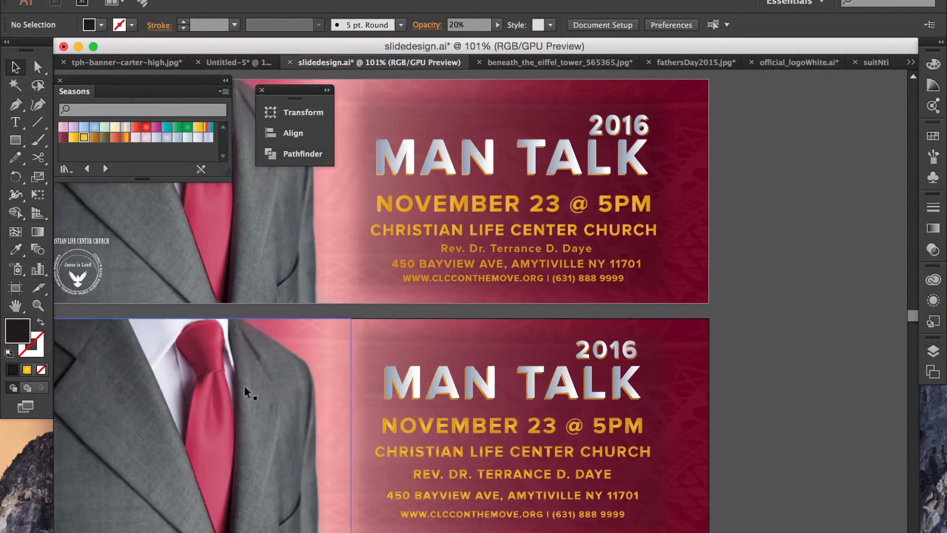
Step: Select the upper church logo parts without the background and group them
click(78, 277)
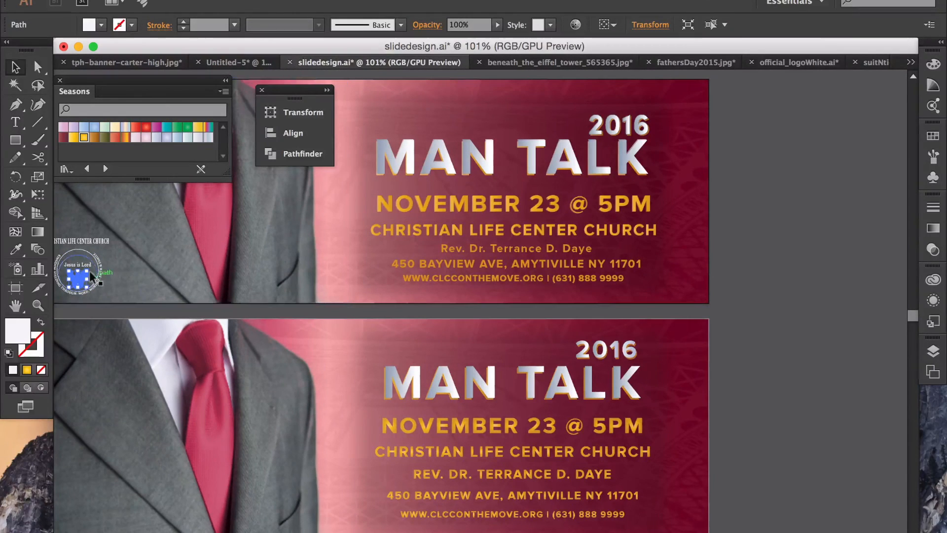
scroll(283, 284, left, 5)
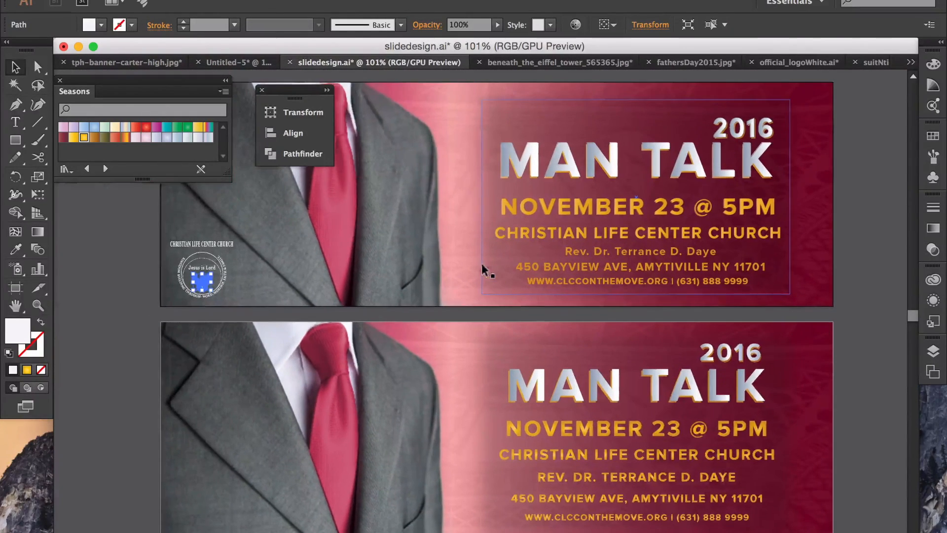
click(102, 238)
drag(115, 226, 227, 296)
scroll(247, 282, right, 1)
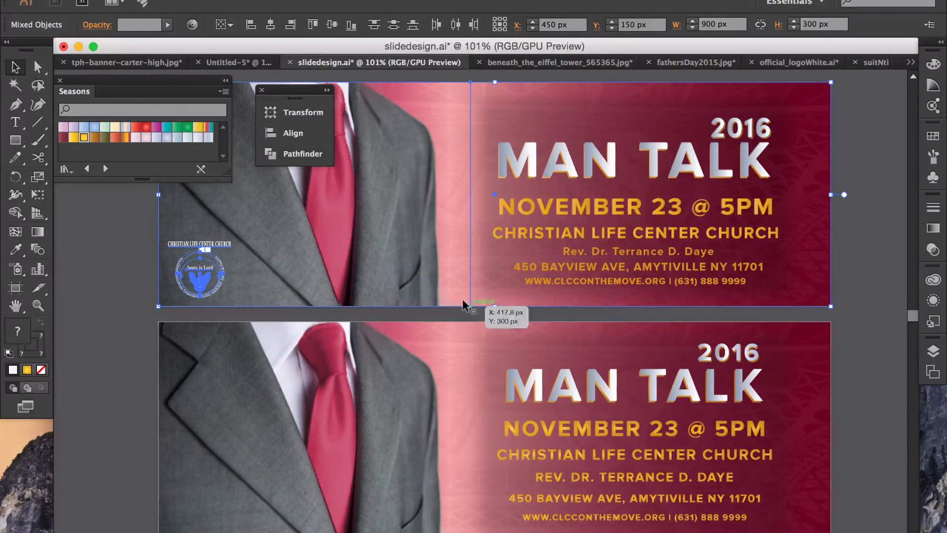
shift+click(543, 299)
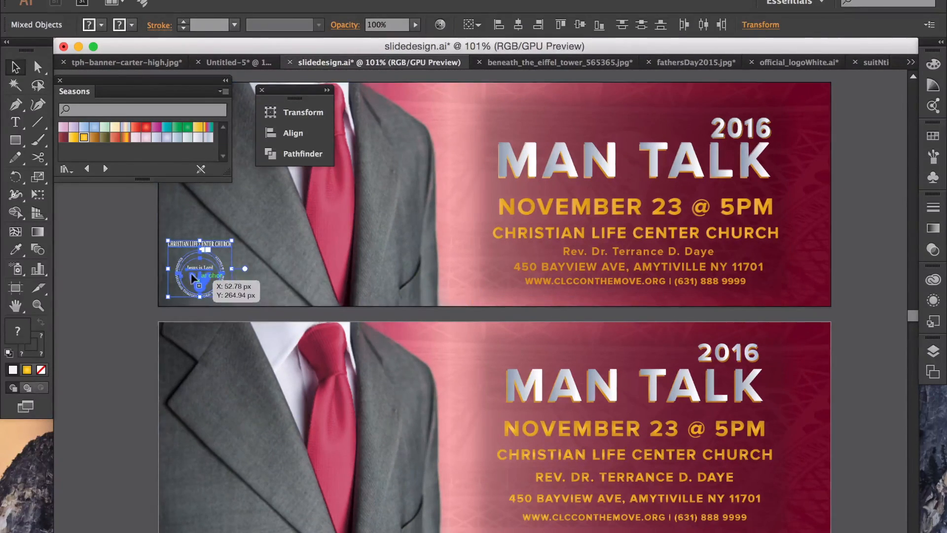
key(super+1)
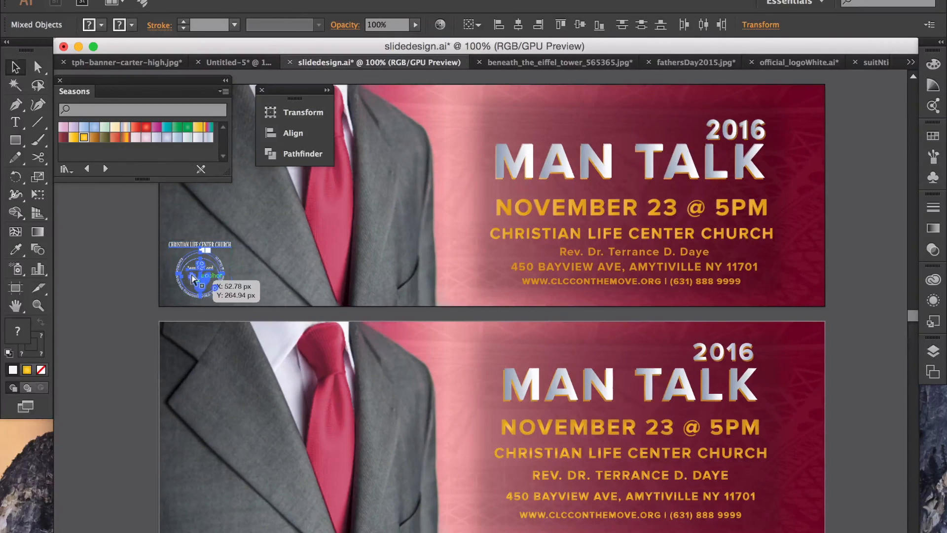
key(super+g)
Step: Duplicate the grouped logo into the lower banner's bottom-left corner
drag(193, 278, 204, 516)
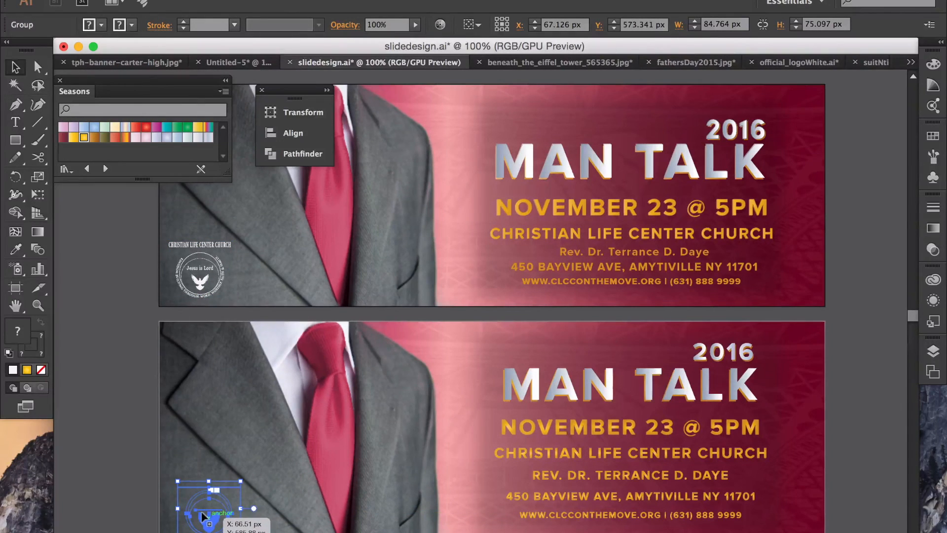
click(94, 340)
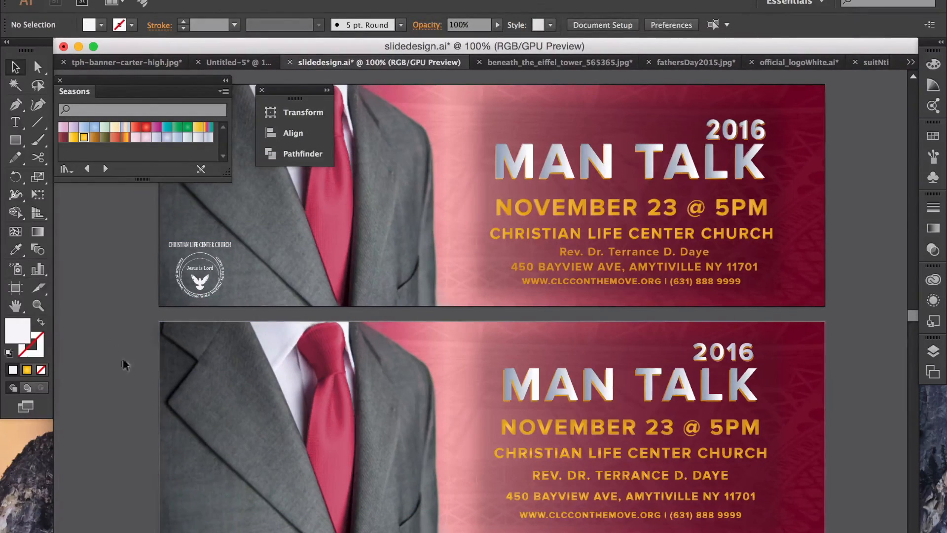
click(205, 508)
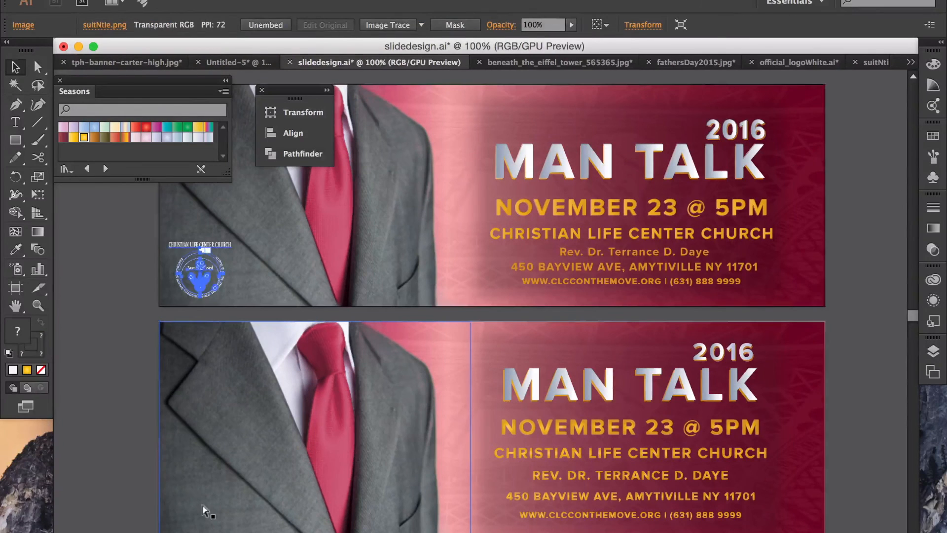
drag(195, 274, 207, 514)
key(super)
click(208, 512)
key(super+c)
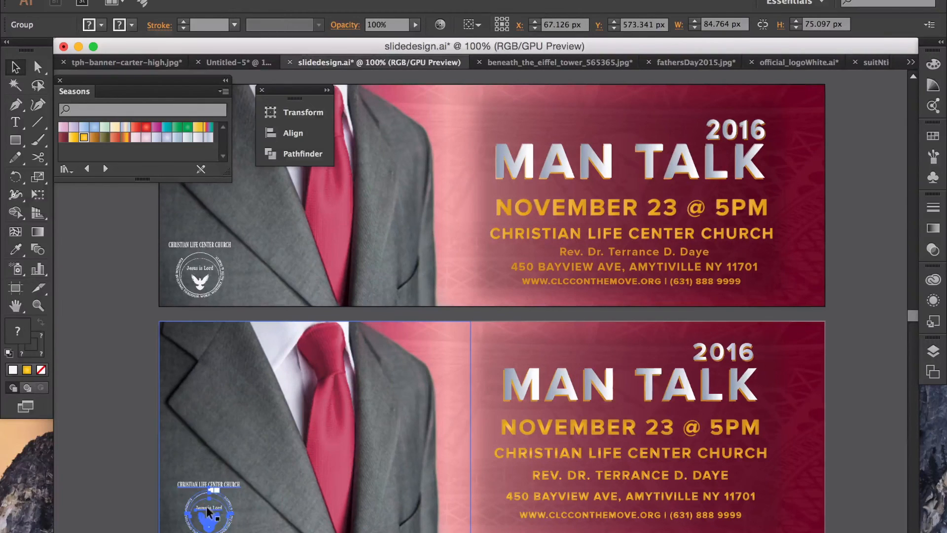
click(129, 450)
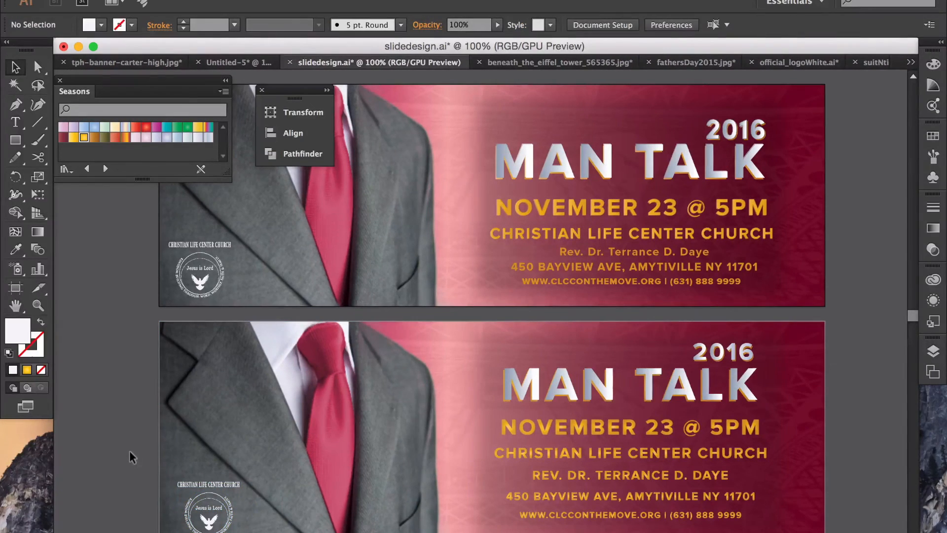